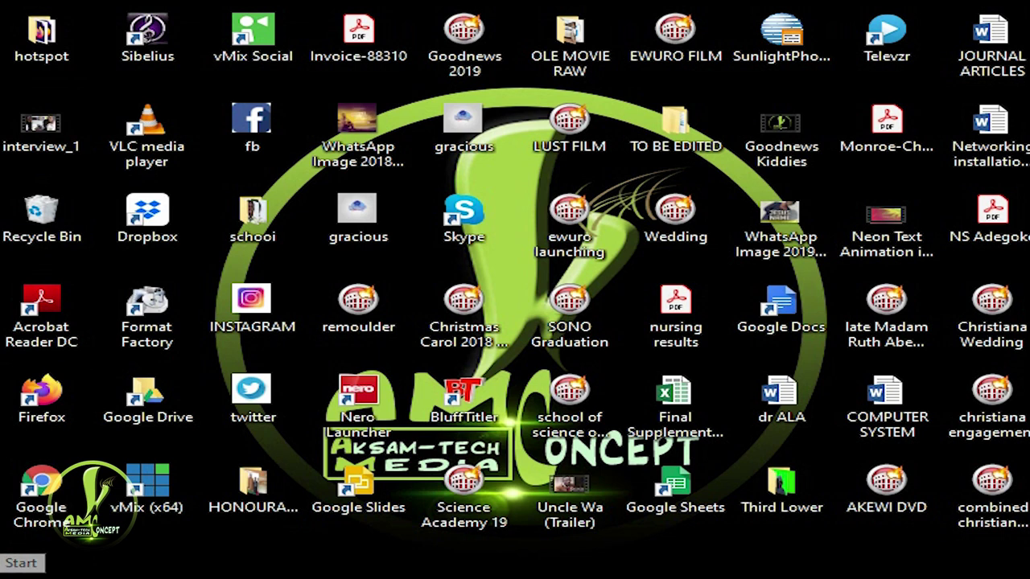
- Open the Start menu, scroll its app list, and close it again
{"action": "key", "text": "super"}
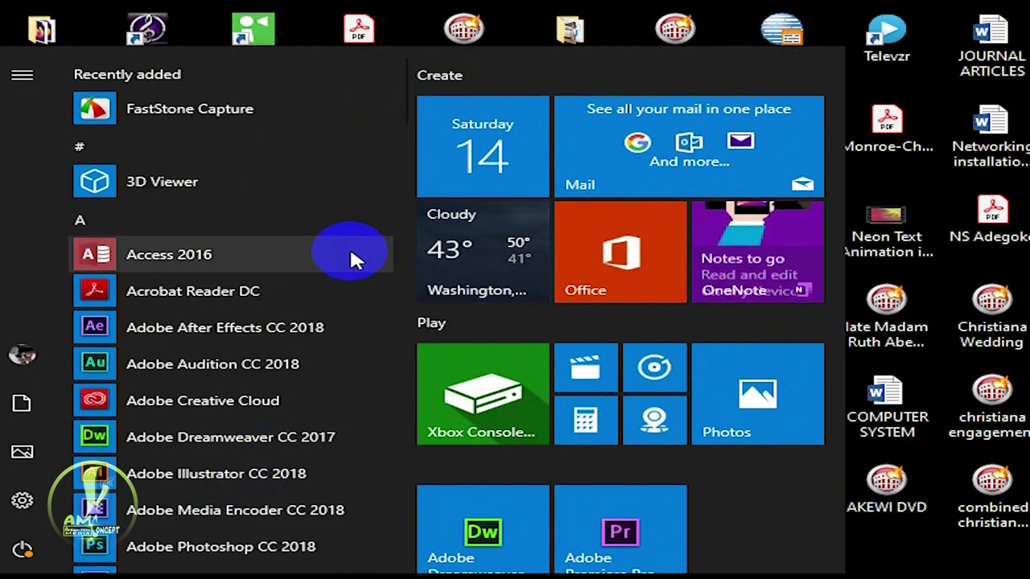
{"action": "left_click_drag", "start_coordinate": [402, 115], "coordinate": [369, 531]}
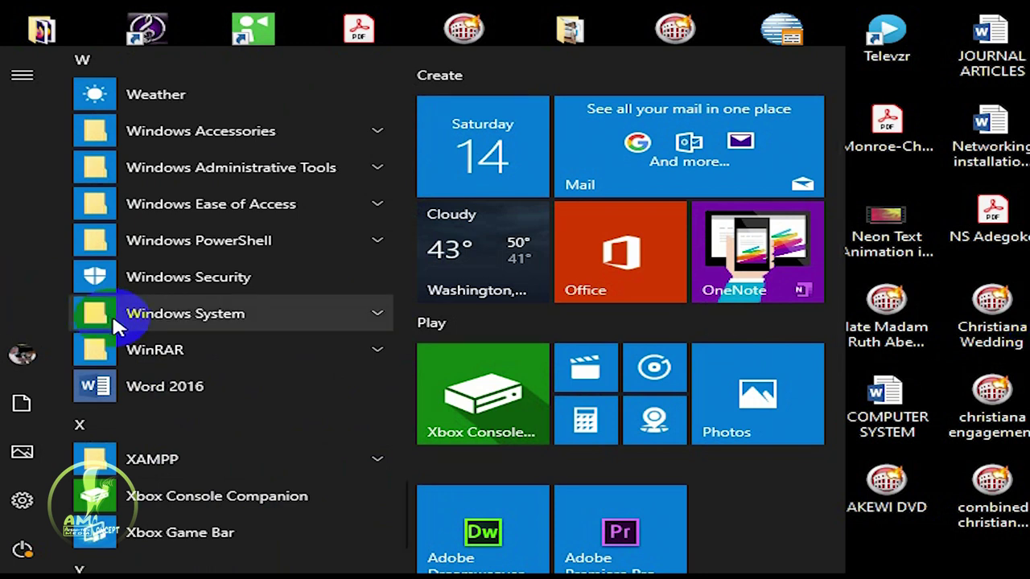
{"action": "left_click", "coordinate": [134, 388]}
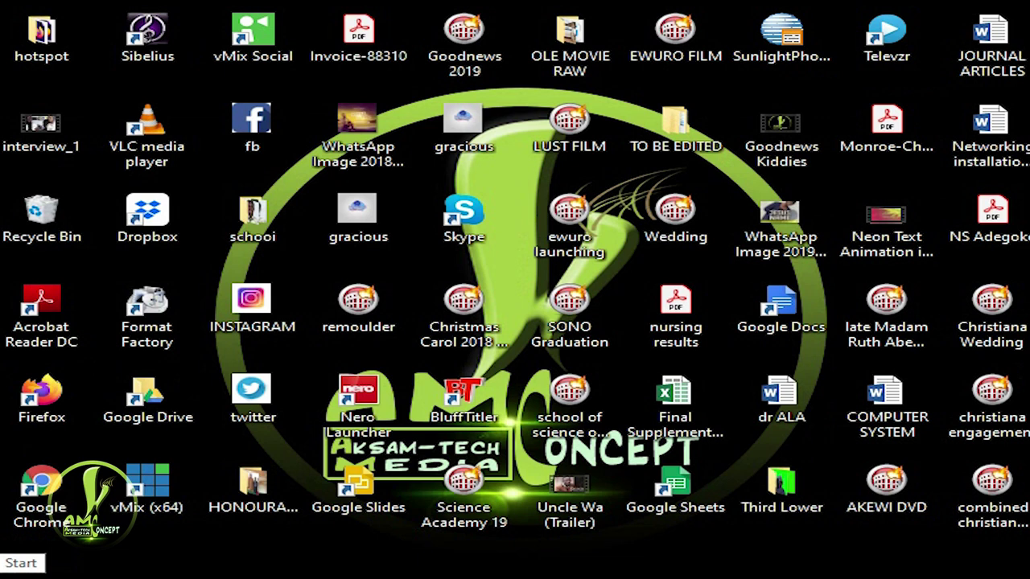
- Reopen Start and launch Word 2016 from the app list using the arrow keys
{"action": "left_click", "coordinate": [17, 570]}
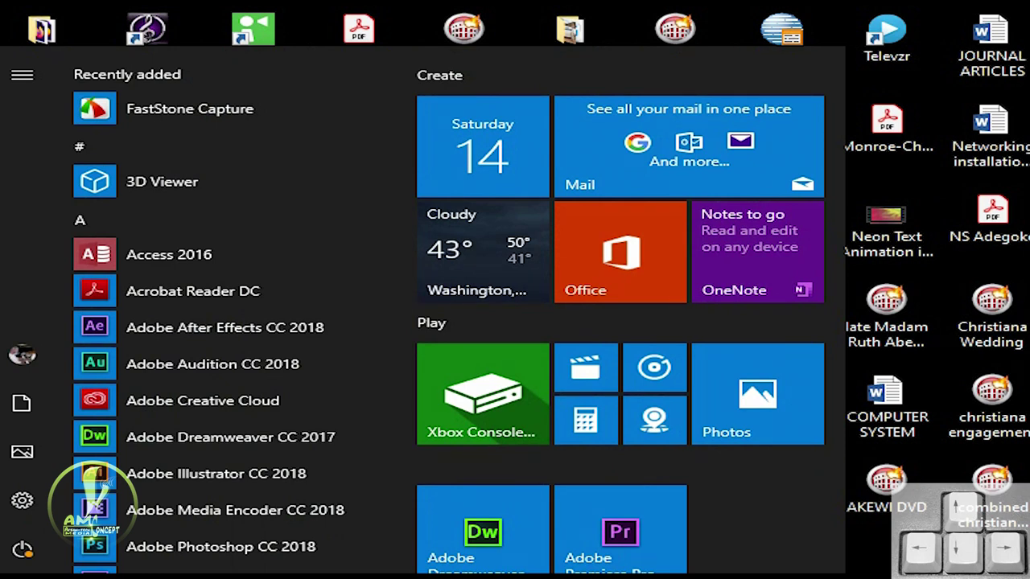
{"action": "key", "text": "Down"}
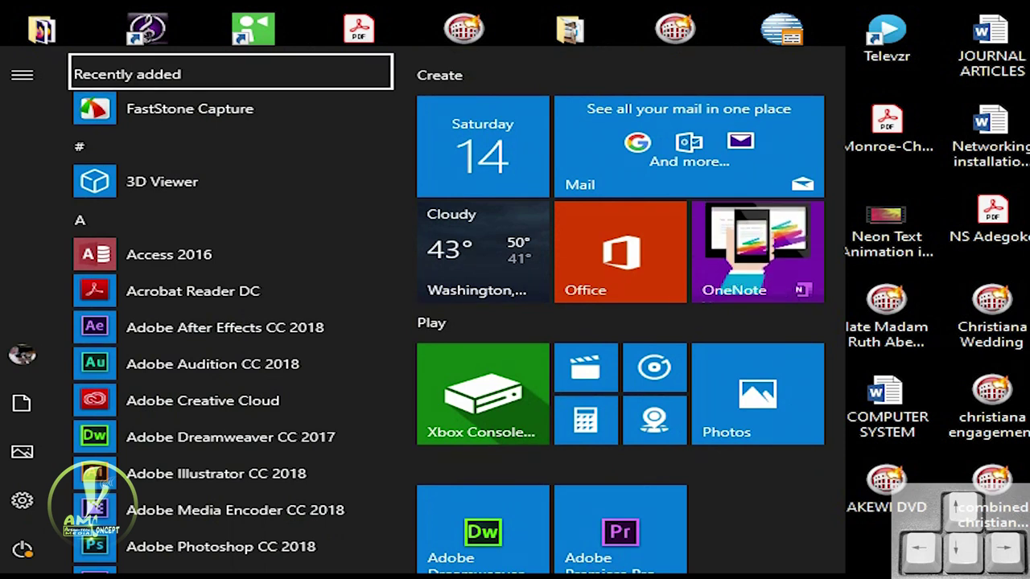
{"action": "key", "text": "Down"}
{"action": "key", "text": "Down"}
{"action": "key", "text": "Down"}
{"action": "key", "text": "Down"}
{"action": "key", "text": "Down"}
{"action": "key", "text": "Down"}
{"action": "key", "text": "Down"}
{"action": "key", "text": "Down"}
{"action": "key", "text": "Down"}
{"action": "key", "text": "Down"}
{"action": "key", "text": "Down"}
{"action": "key", "text": "Down"}
{"action": "key", "text": "Down"}
{"action": "key", "text": "Down"}
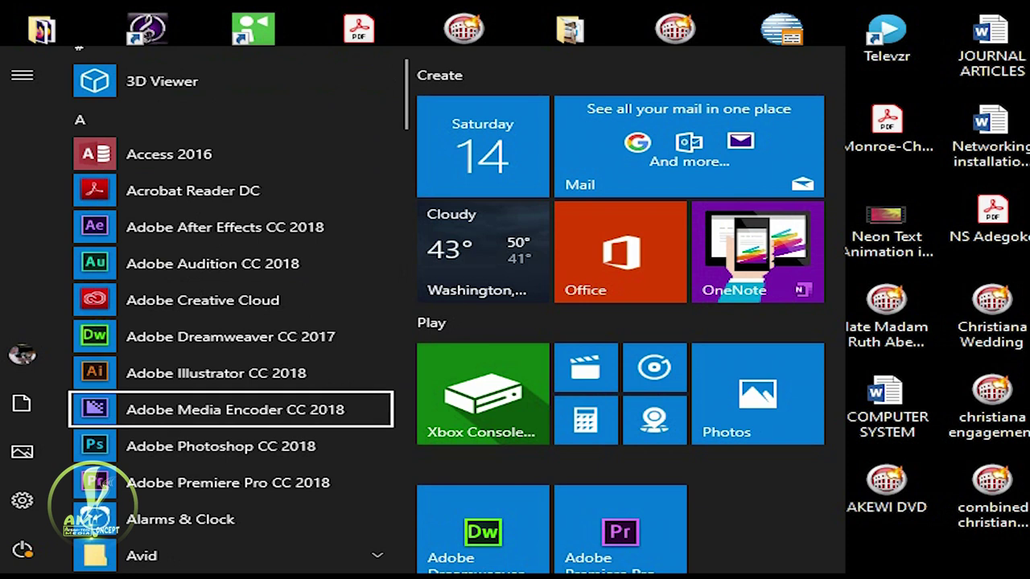
{"action": "key", "text": "Down"}
{"action": "key", "text": "Down"}
{"action": "key", "text": "Down"}
{"action": "key", "text": "Down"}
{"action": "key", "text": "Down"}
{"action": "key", "text": "Down"}
{"action": "key", "text": "Down"}
{"action": "key", "text": "Down"}
{"action": "key", "text": "Down"}
{"action": "key", "text": "Down"}
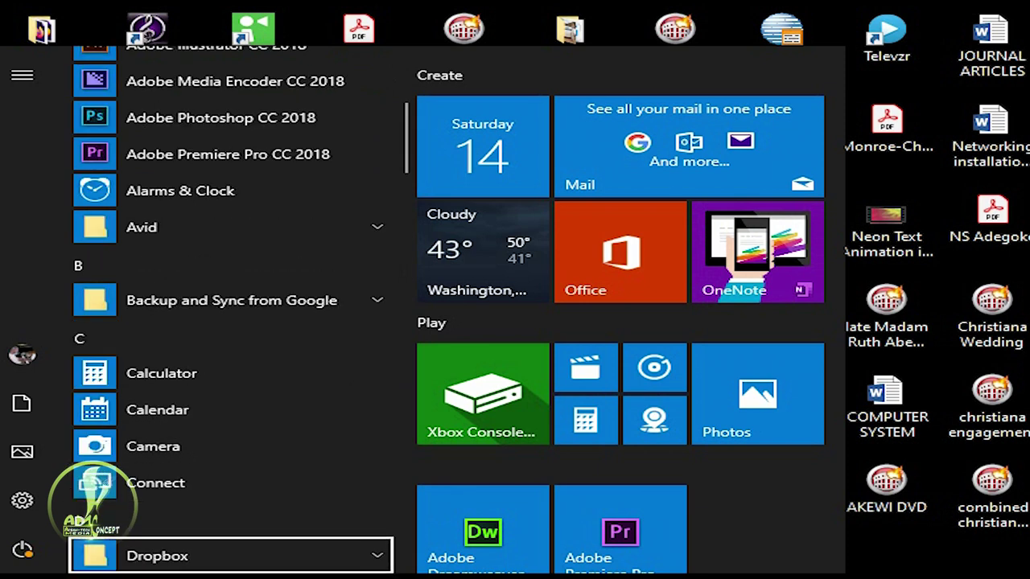
{"action": "key", "text": "Down"}
{"action": "key", "text": "Down"}
{"action": "key", "text": "Down"}
{"action": "key", "text": "Down"}
{"action": "key", "text": "Down"}
{"action": "key", "text": "Down"}
{"action": "key", "text": "Down"}
{"action": "key", "text": "Down"}
{"action": "key", "text": "Down"}
{"action": "key", "text": "Down"}
{"action": "key", "text": "Down"}
{"action": "key", "text": "Down"}
{"action": "key", "text": "Down"}
{"action": "key", "text": "Down"}
{"action": "key", "text": "Down"}
{"action": "key", "text": "Down"}
{"action": "key", "text": "Down"}
{"action": "key", "text": "Down"}
{"action": "key", "text": "Down"}
{"action": "key", "text": "Down"}
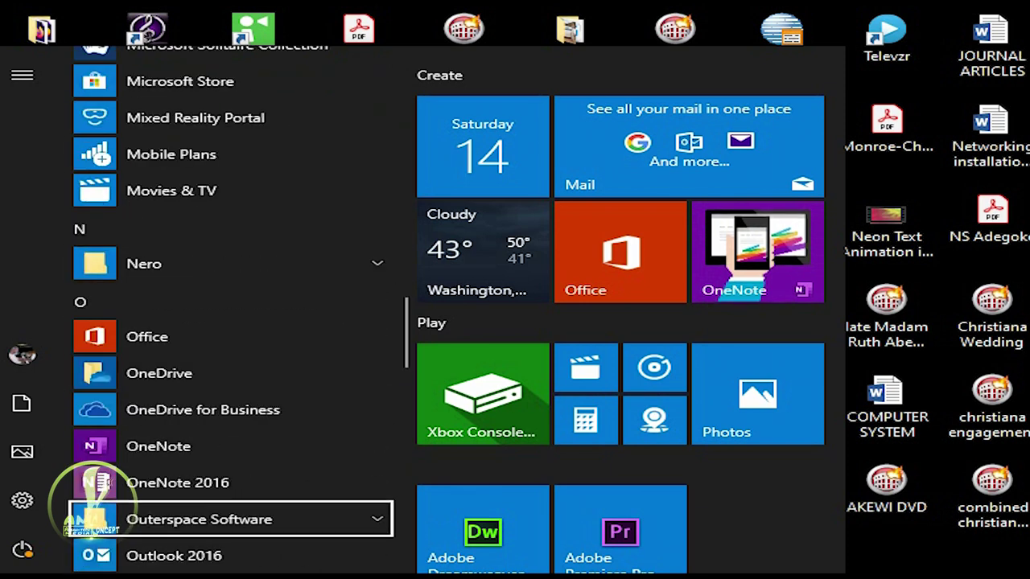
{"action": "key", "text": "Down"}
{"action": "key", "text": "Down"}
{"action": "key", "text": "Down"}
{"action": "key", "text": "Down"}
{"action": "key", "text": "Down"}
{"action": "key", "text": "Down"}
{"action": "key", "text": "Down"}
{"action": "key", "text": "Down"}
{"action": "key", "text": "Down"}
{"action": "key", "text": "Down"}
{"action": "key", "text": "Down"}
{"action": "key", "text": "Down"}
{"action": "key", "text": "Down"}
{"action": "key", "text": "Down"}
{"action": "key", "text": "Down"}
{"action": "key", "text": "Down"}
{"action": "key", "text": "Down"}
{"action": "key", "text": "Down"}
{"action": "key", "text": "Down"}
{"action": "key", "text": "Down"}
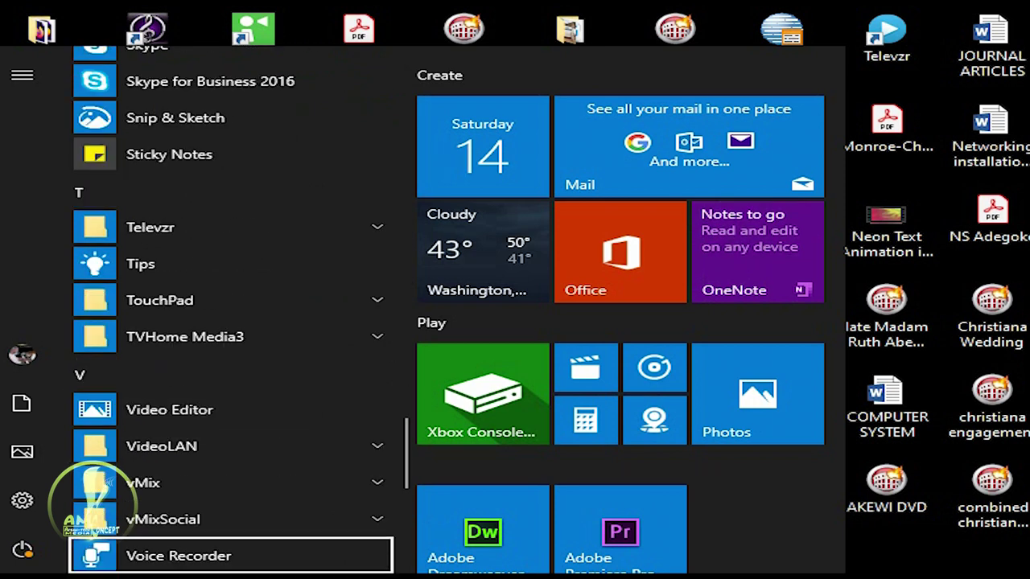
{"action": "key", "text": "Down"}
{"action": "key", "text": "Up"}
{"action": "key", "text": "Up"}
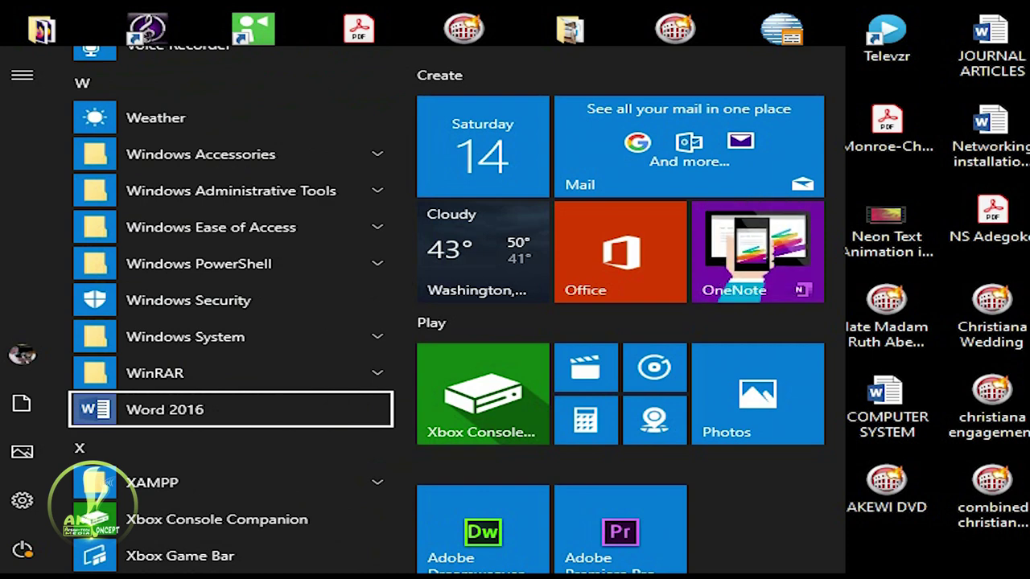
{"action": "key", "text": "Return"}
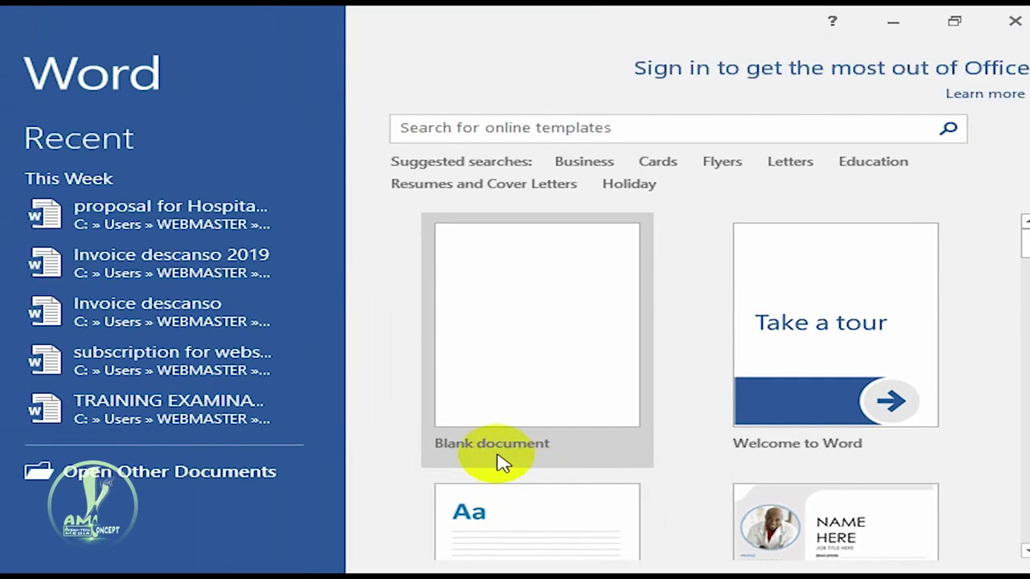
- Create a blank document, minimise Word, then bring the Document1 window back
{"action": "left_click", "coordinate": [515, 408]}
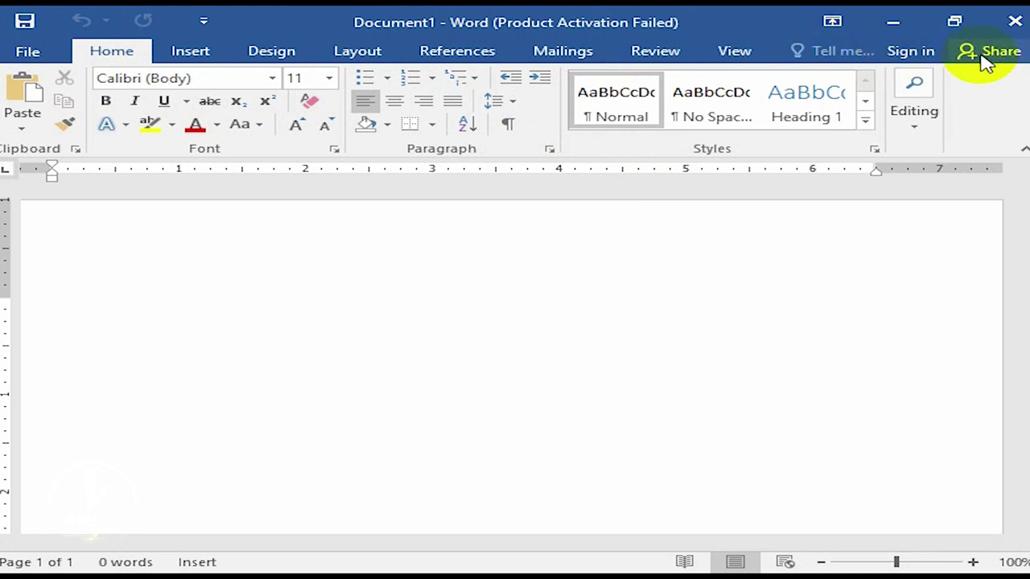
{"action": "left_click", "coordinate": [895, 24]}
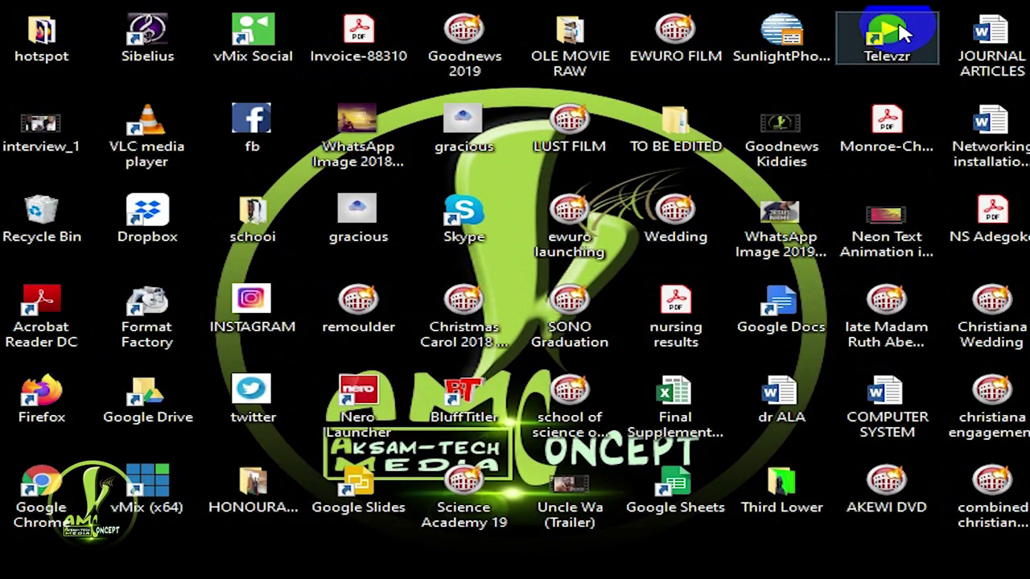
{"action": "key", "text": "alt+Tab"}
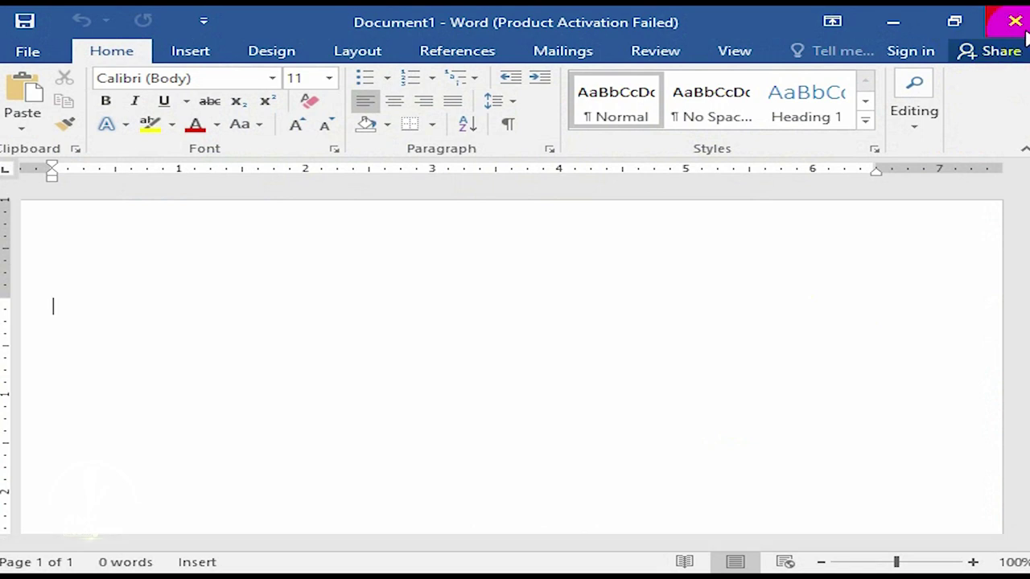
{"action": "left_click", "coordinate": [937, 26]}
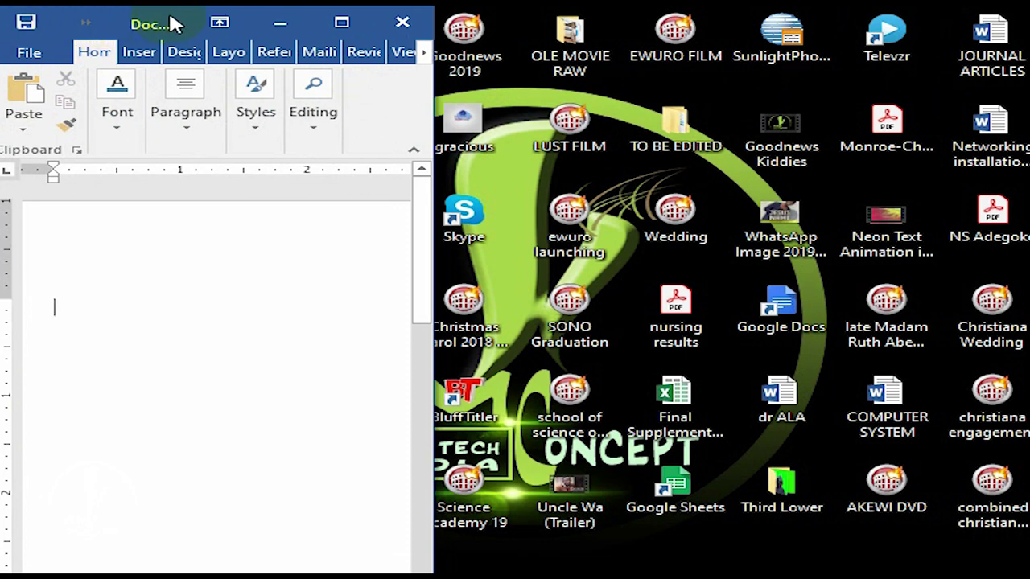
{"action": "left_click_drag", "start_coordinate": [173, 22], "coordinate": [451, 29]}
{"action": "double_click", "coordinate": [451, 28]}
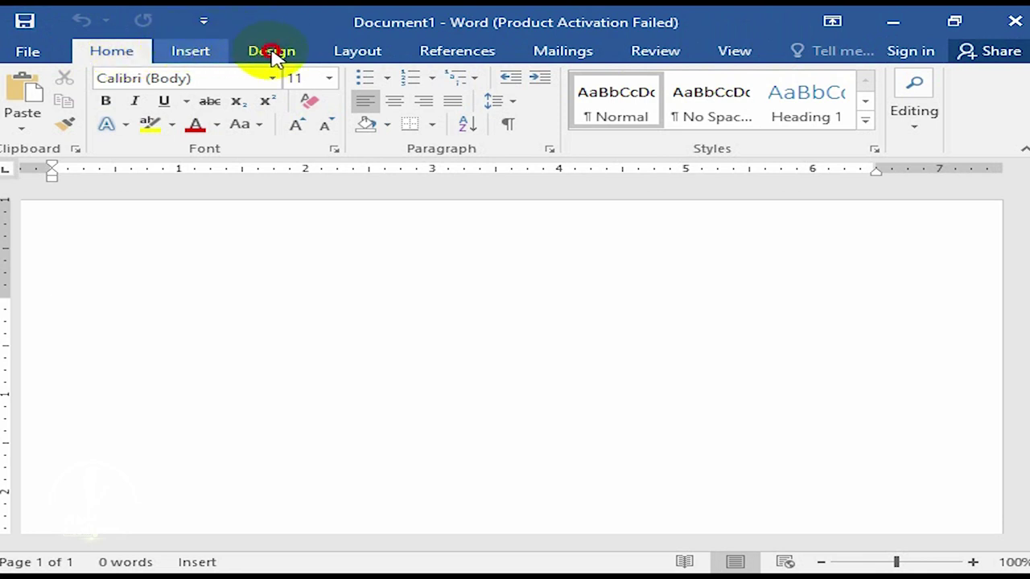
{"action": "scroll", "coordinate": [379, 57], "scroll_direction": "down", "scroll_amount": 1}
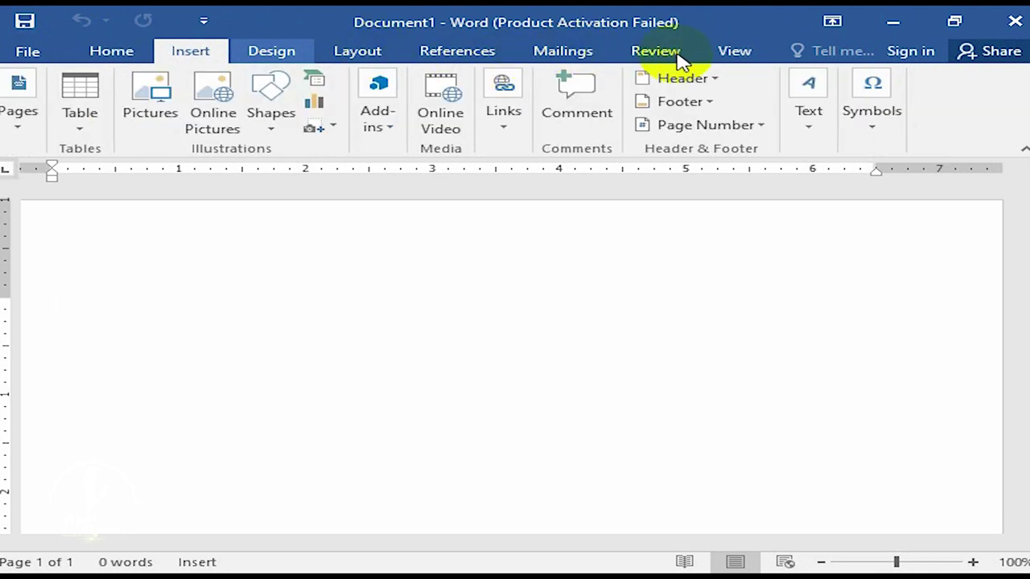
{"action": "scroll", "coordinate": [682, 60], "scroll_direction": "down", "scroll_amount": 1}
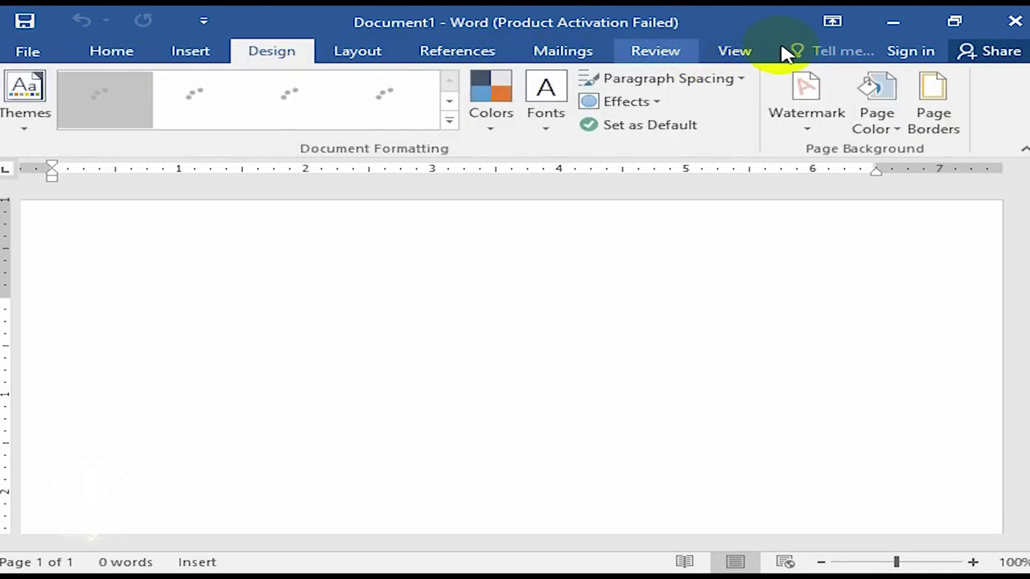
{"action": "left_click", "coordinate": [128, 58]}
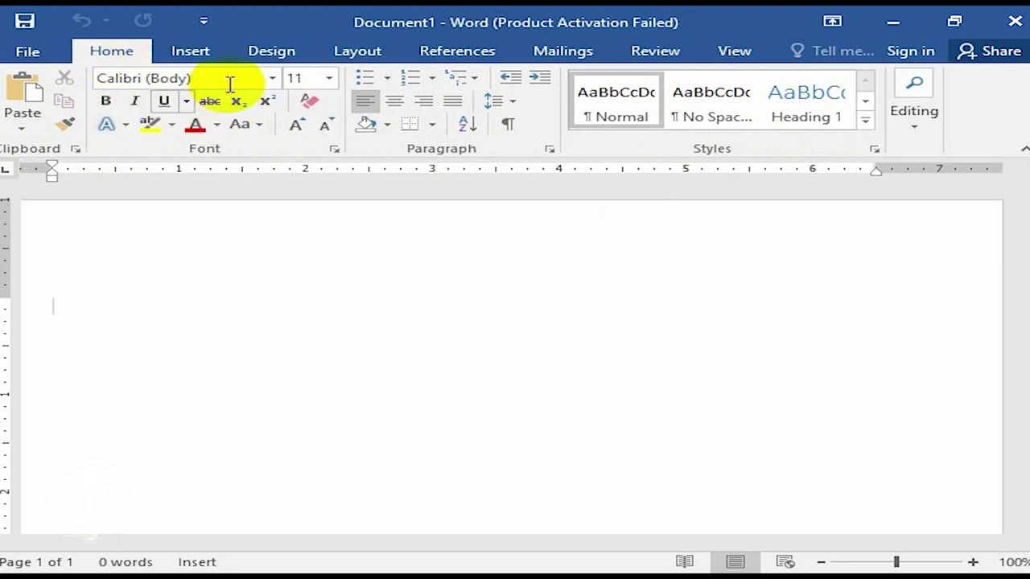
{"action": "left_click", "coordinate": [334, 150]}
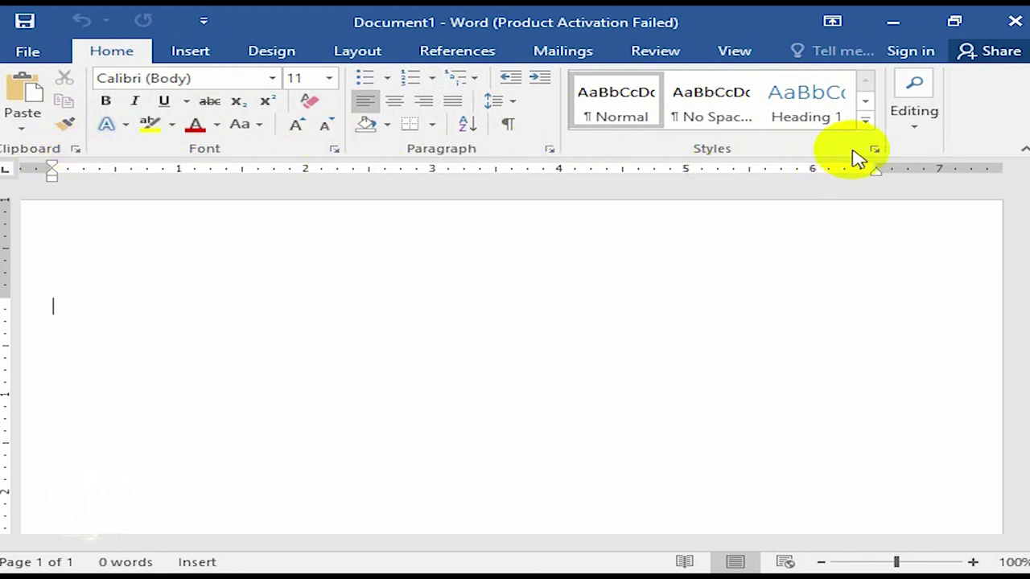
{"action": "left_click", "coordinate": [193, 53]}
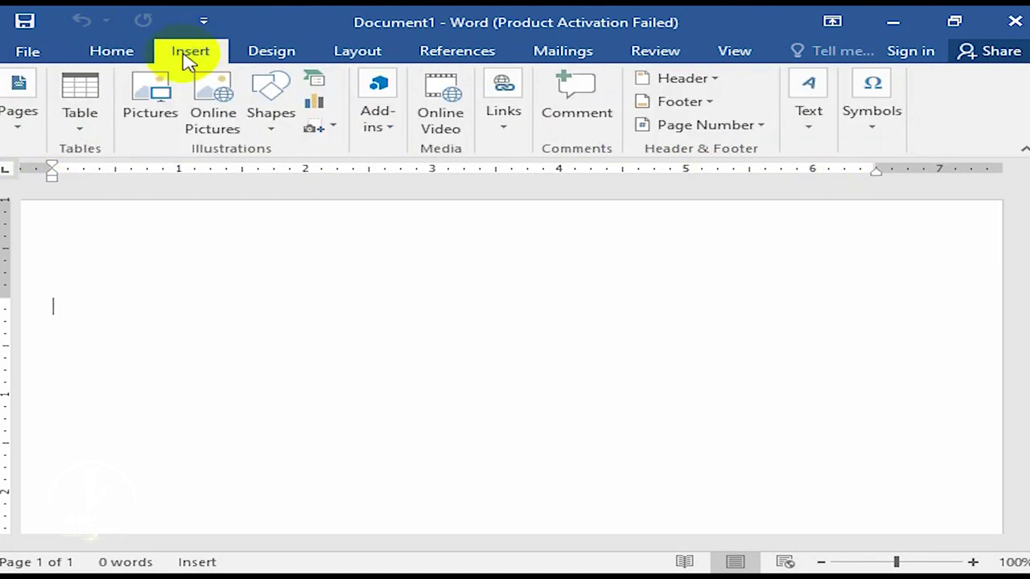
{"action": "left_click", "coordinate": [297, 56]}
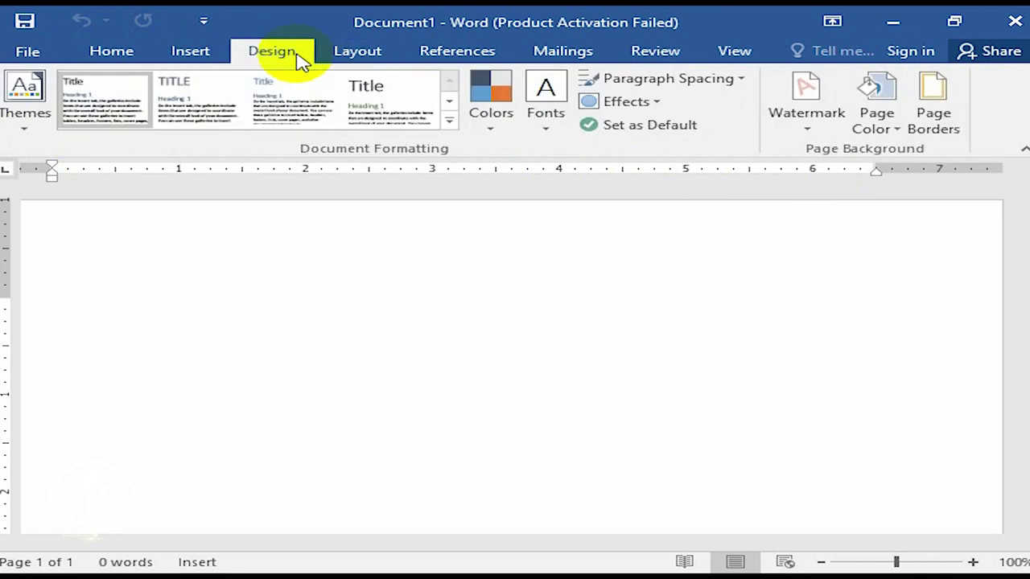
{"action": "left_click", "coordinate": [115, 55]}
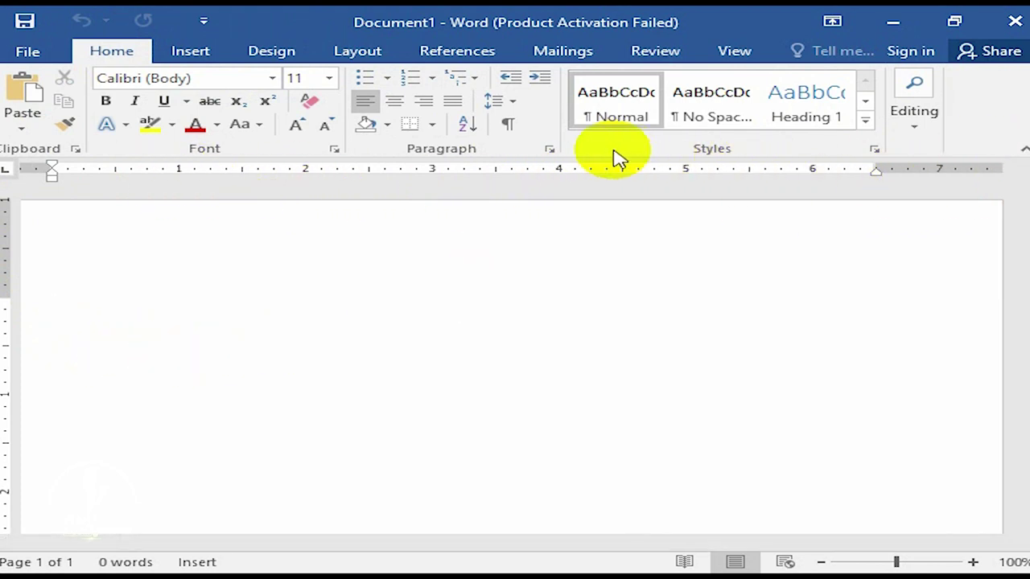
- On the View tab, toggle Ruler off and on, Gridlines on and off, and enable Navigation Pane
{"action": "left_click", "coordinate": [735, 53]}
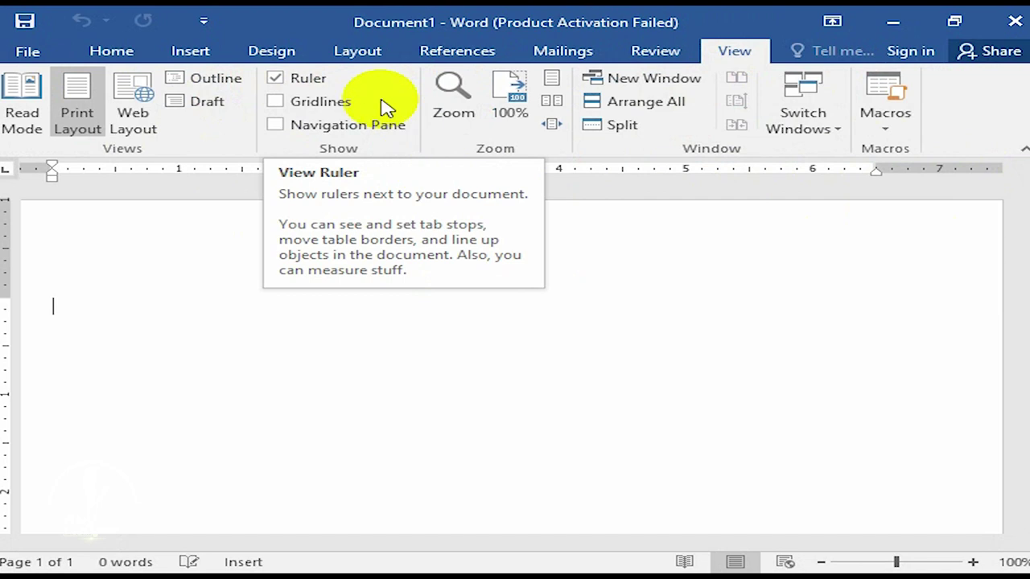
{"action": "left_click", "coordinate": [276, 79]}
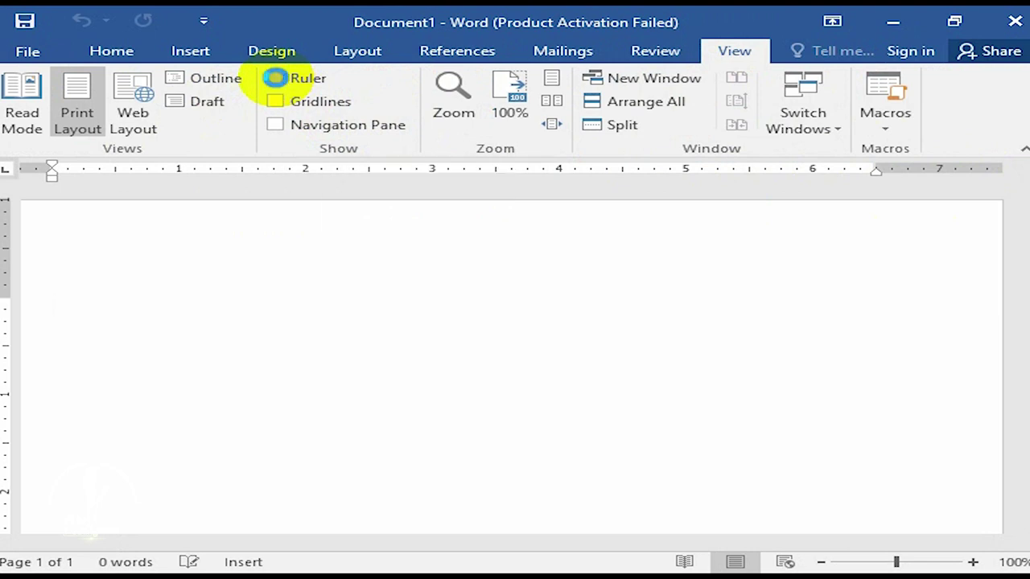
{"action": "left_click", "coordinate": [276, 78]}
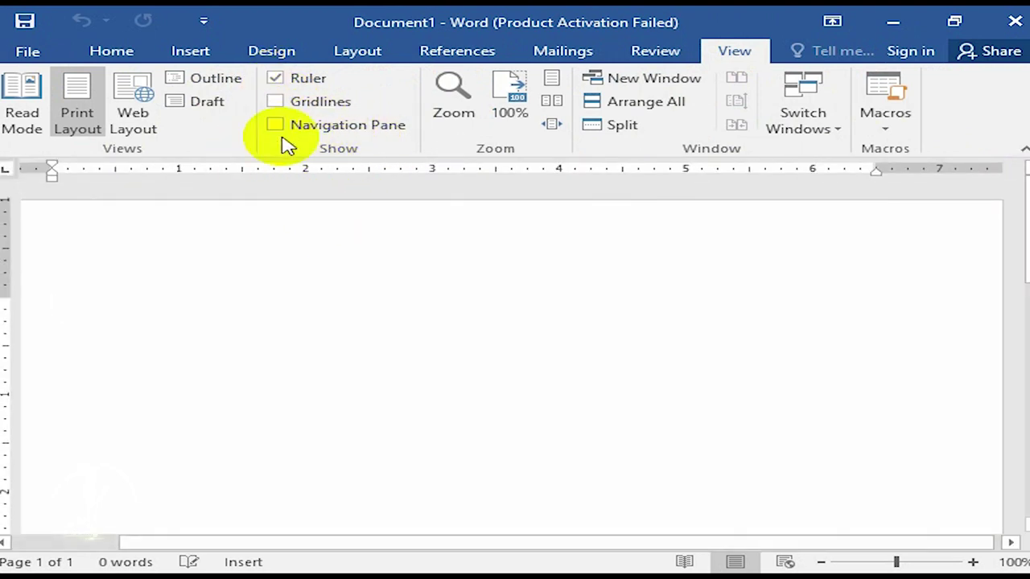
{"action": "left_click", "coordinate": [289, 109]}
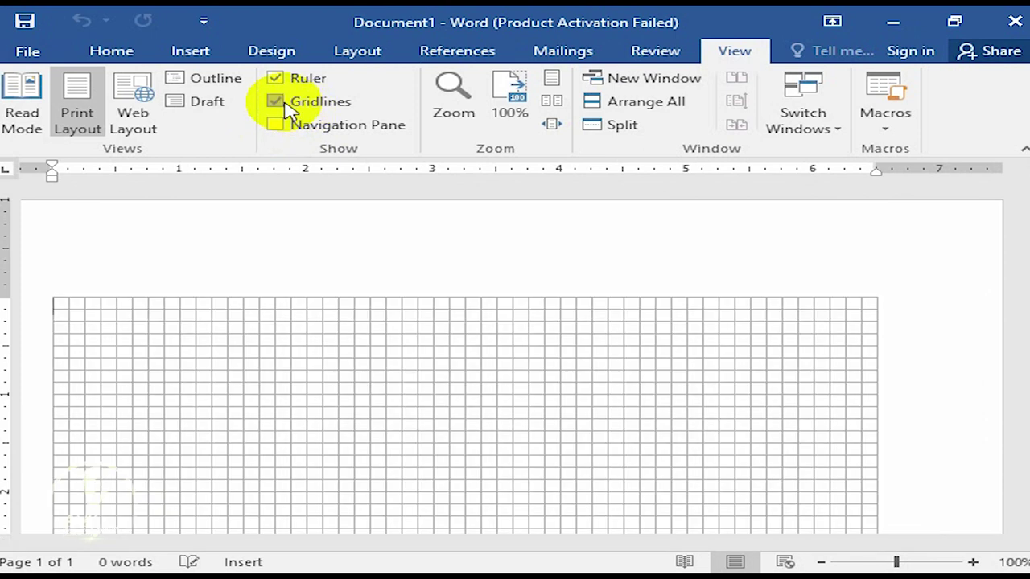
{"action": "left_click", "coordinate": [276, 102]}
{"action": "left_click", "coordinate": [276, 124]}
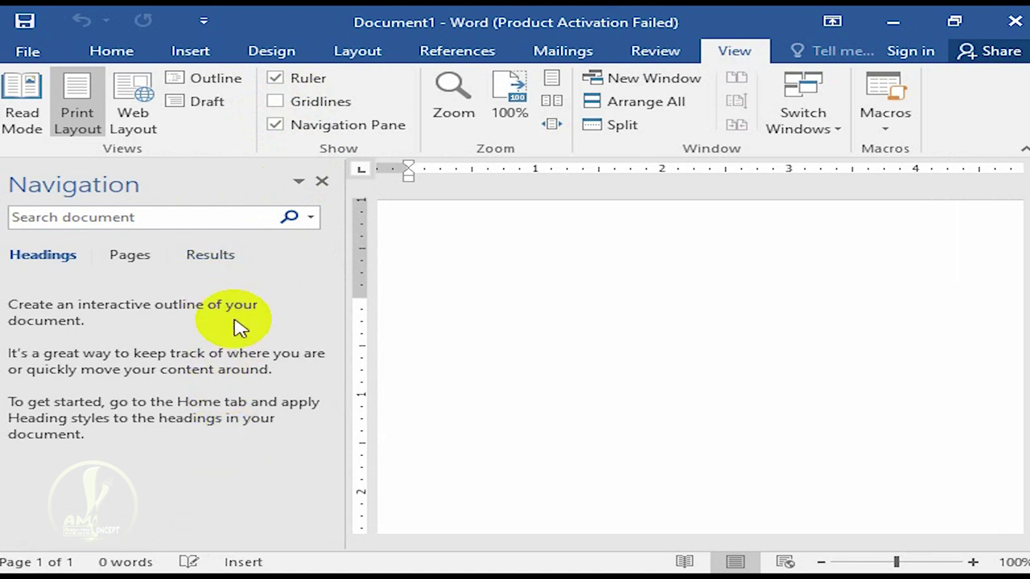
- Turn off the Navigation Pane option on the View tab
{"action": "left_click", "coordinate": [276, 127]}
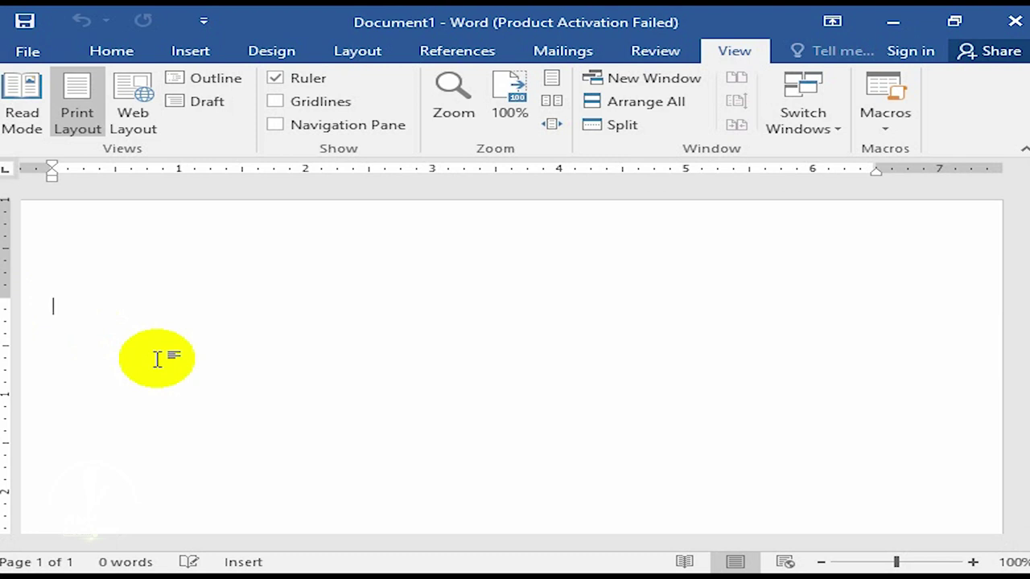
- Type 'whatever you tye this is where is going to appear' and start a new line
{"action": "type", "text": "whate"}
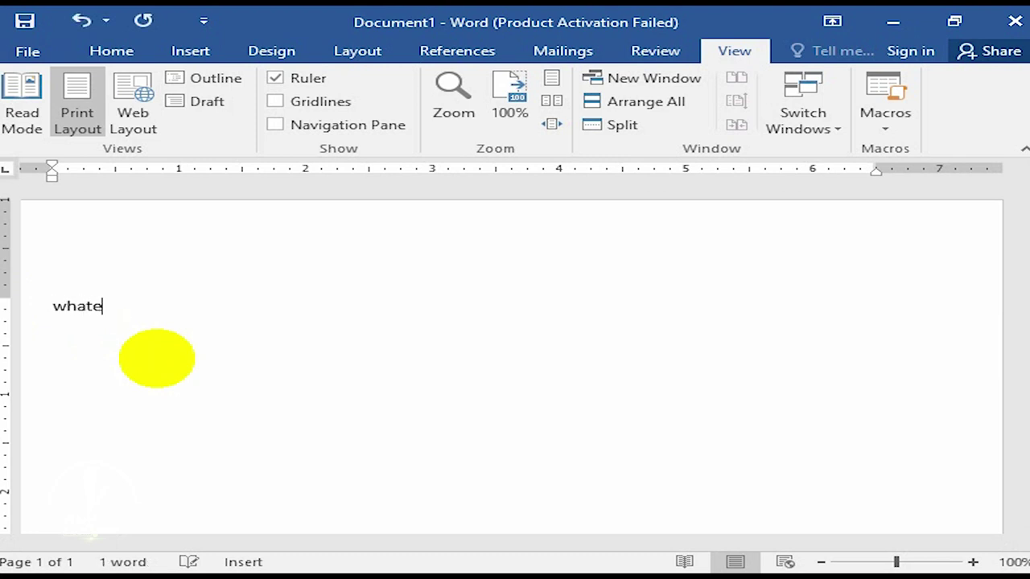
{"action": "type", "text": "ver you "}
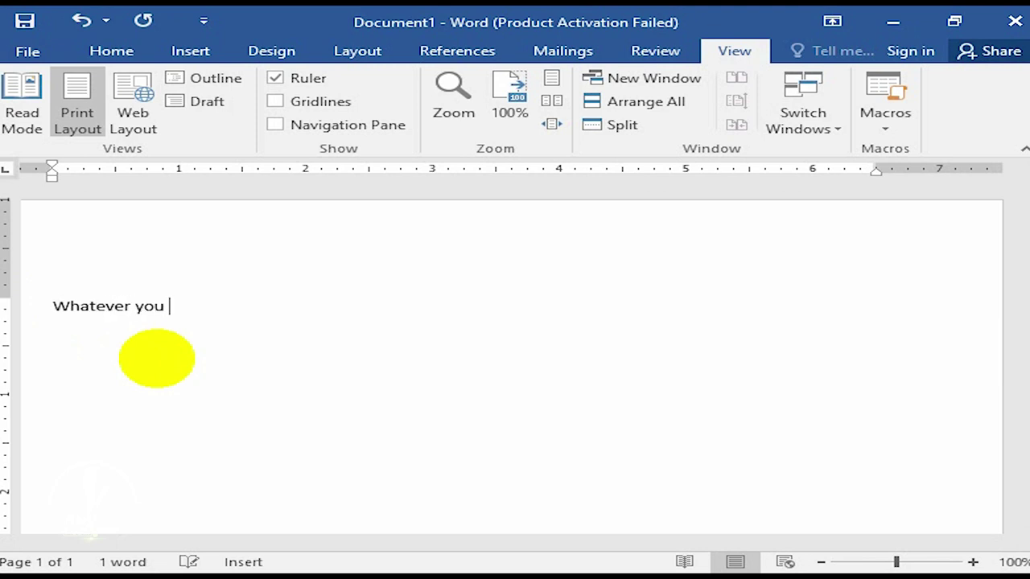
{"action": "type", "text": "tye this"}
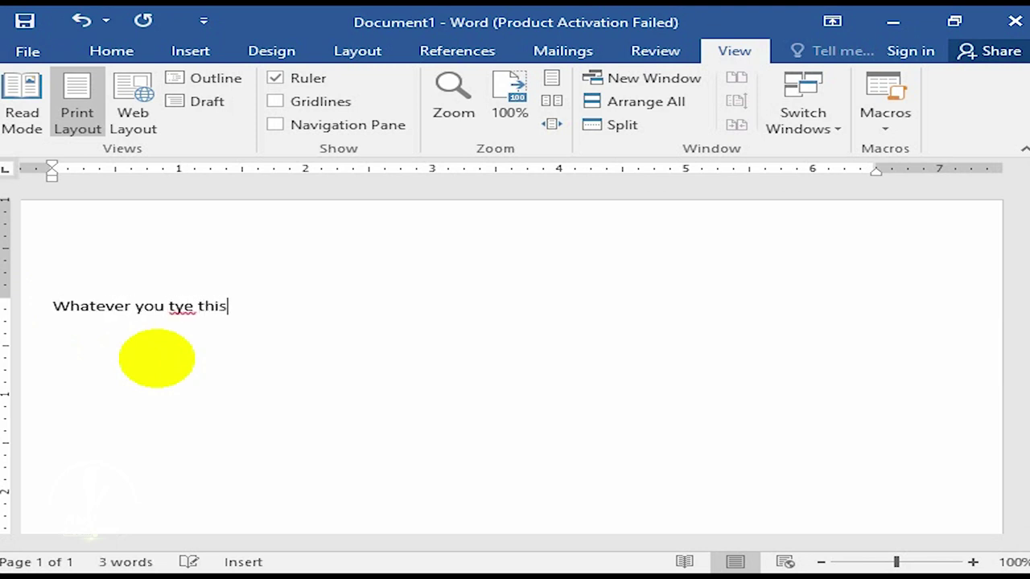
{"action": "type", "text": " is where is "}
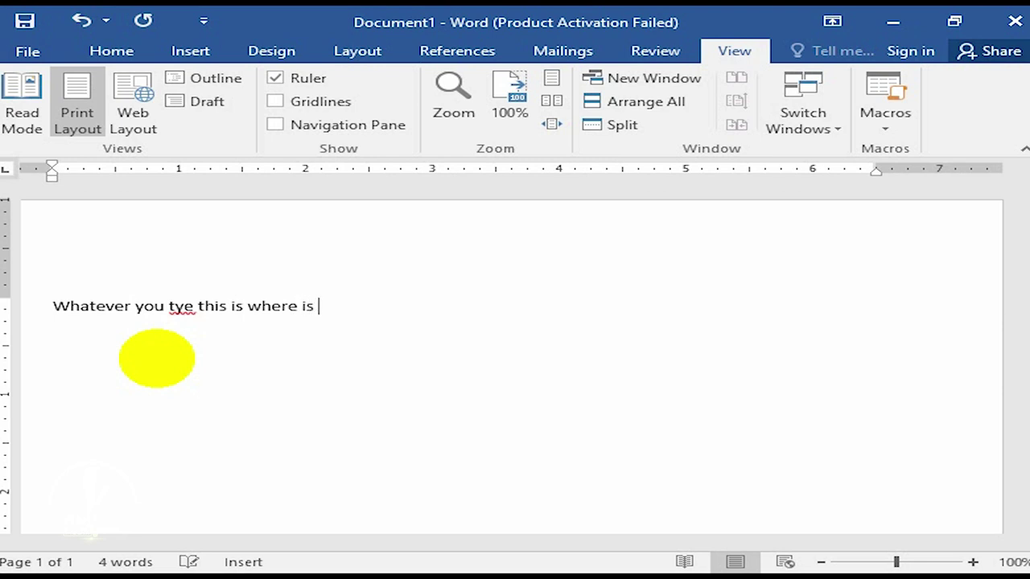
{"action": "type", "text": "going to app"}
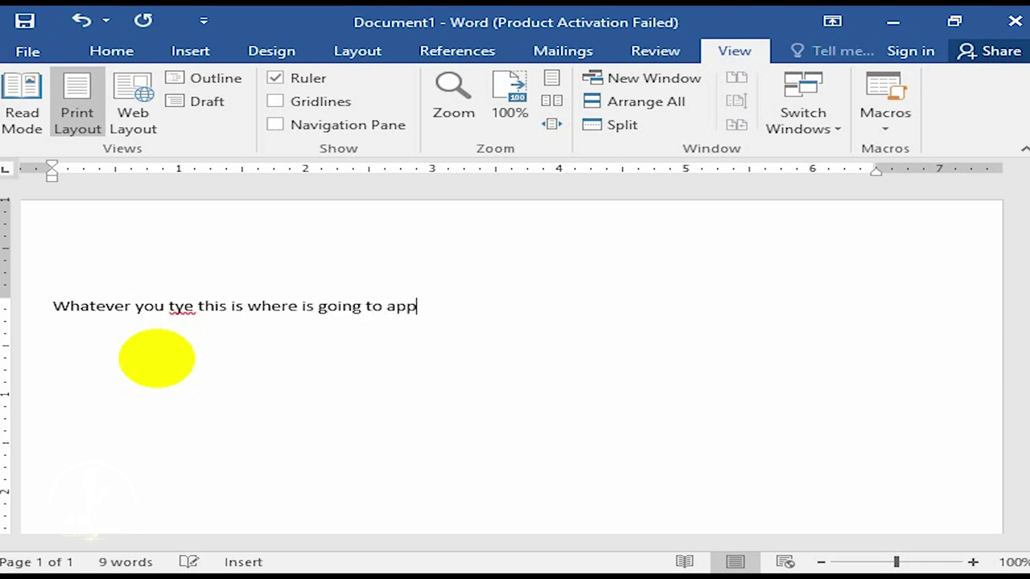
{"action": "type", "text": "ear"}
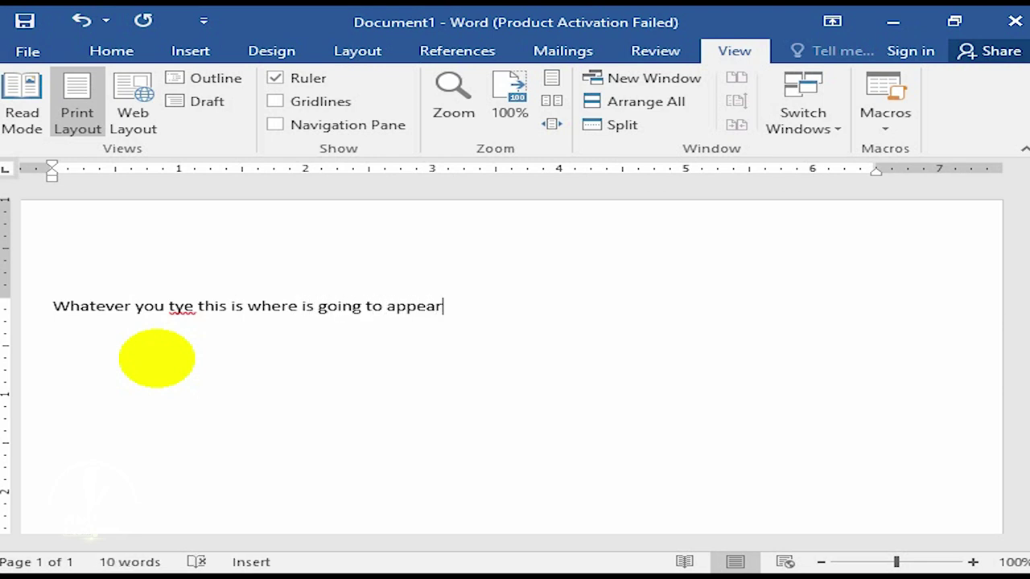
{"action": "key", "text": "Return"}
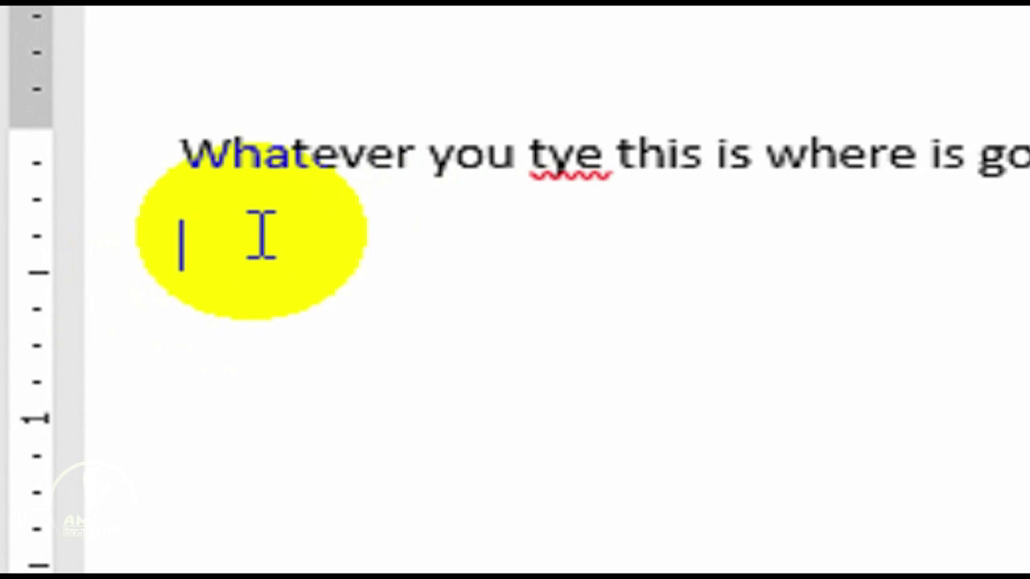
- Generate sample paragraphs with =rand(), then lorem ipsum paragraphs with =lorem() on the last line
{"action": "type", "text": "=rand"}
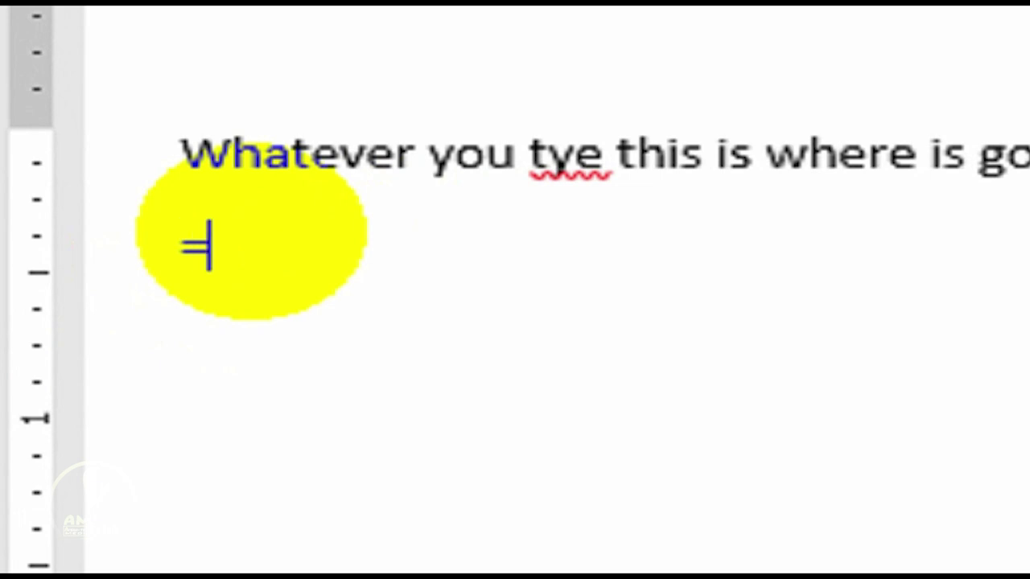
{"action": "type", "text": "()"}
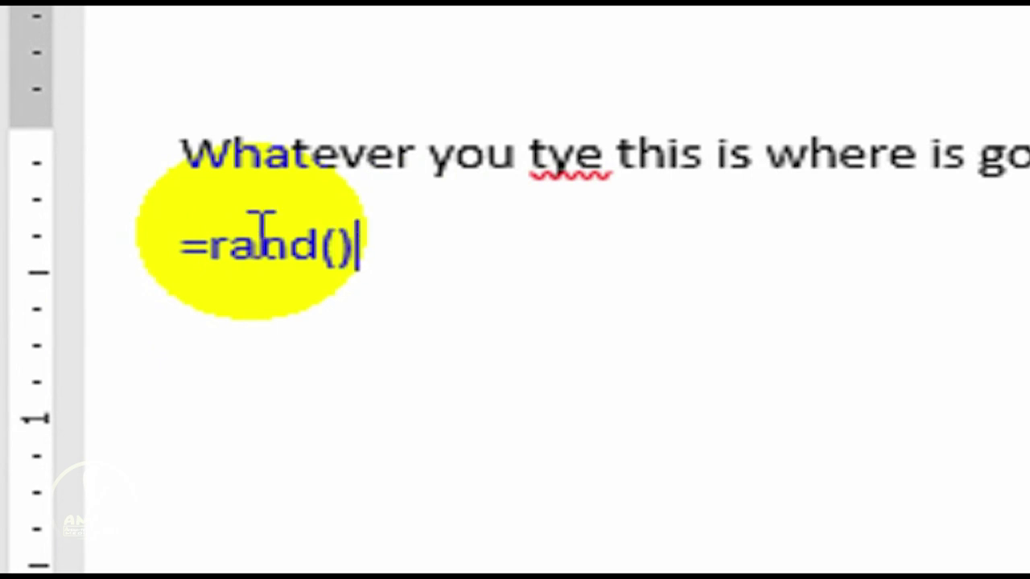
{"action": "key", "text": "Return"}
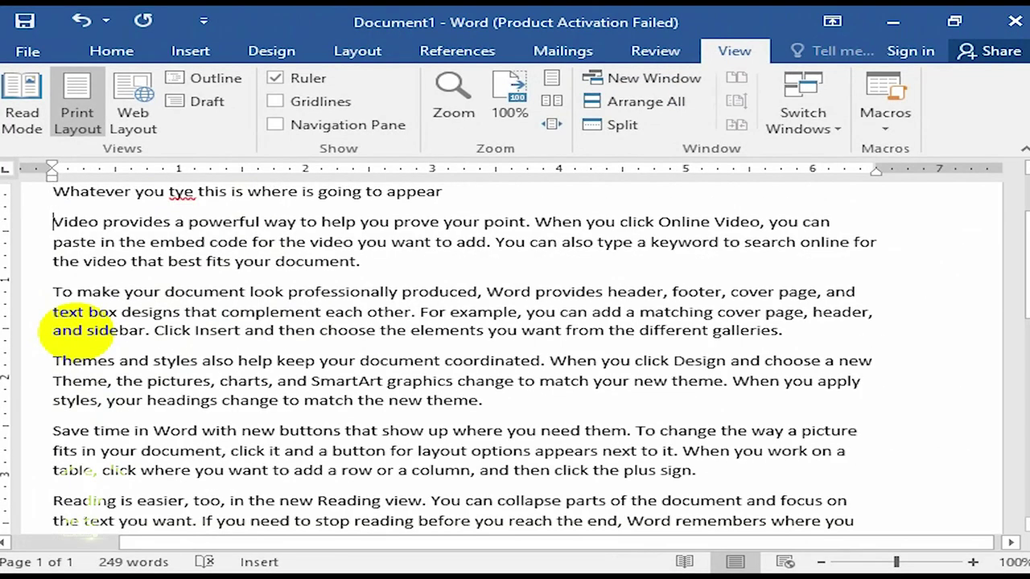
{"action": "key", "text": "Down"}
{"action": "key", "text": "Down"}
{"action": "key", "text": "Down"}
{"action": "key", "text": "Down"}
{"action": "key", "text": "Down"}
{"action": "key", "text": "Down"}
{"action": "key", "text": "Down"}
{"action": "key", "text": "Down"}
{"action": "key", "text": "Down"}
{"action": "key", "text": "Down"}
{"action": "key", "text": "Down"}
{"action": "key", "text": "Down"}
{"action": "key", "text": "Down"}
{"action": "key", "text": "Down"}
{"action": "key", "text": "Down"}
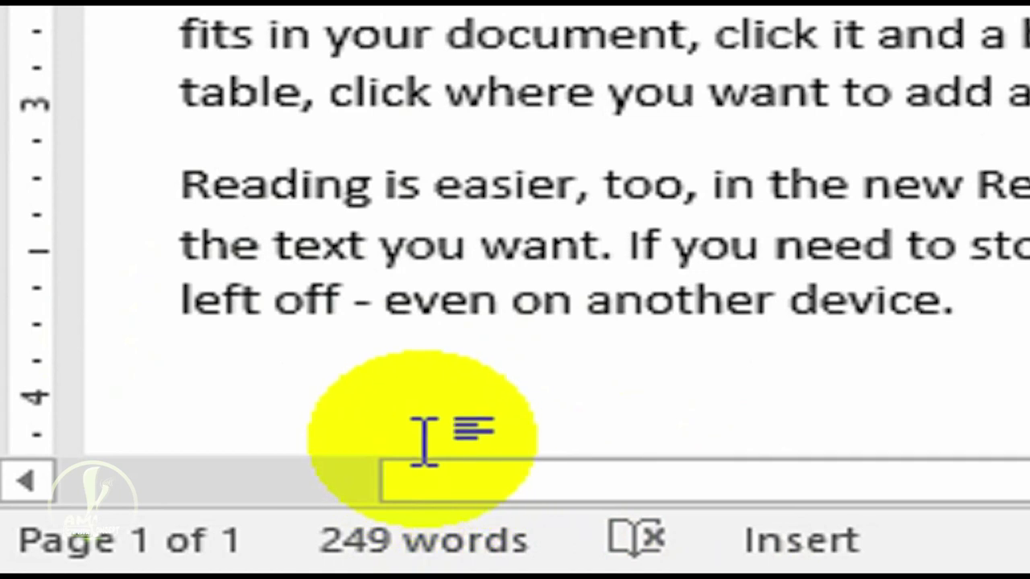
{"action": "type", "text": "="}
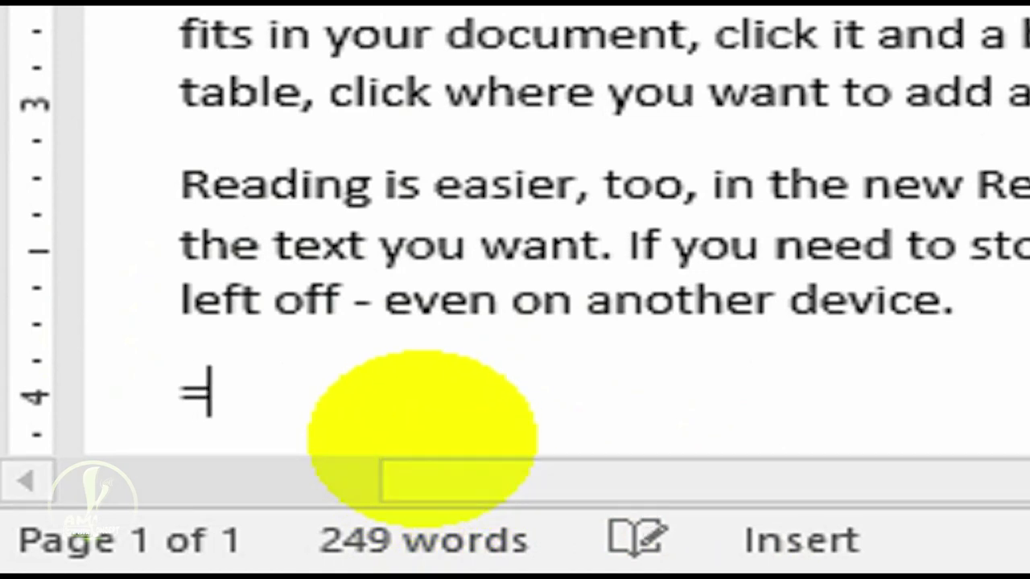
{"action": "type", "text": "lo"}
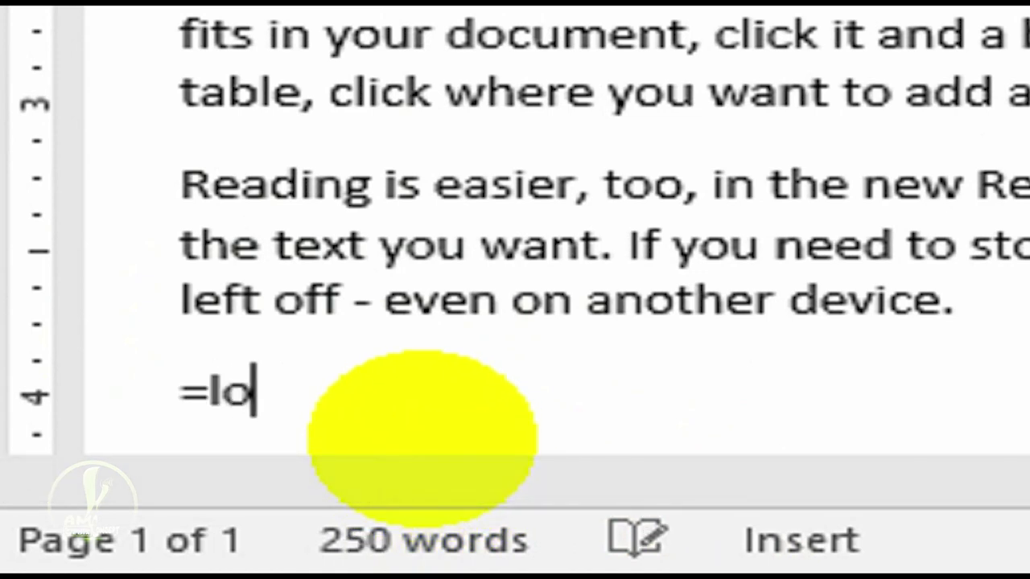
{"action": "type", "text": "rem()"}
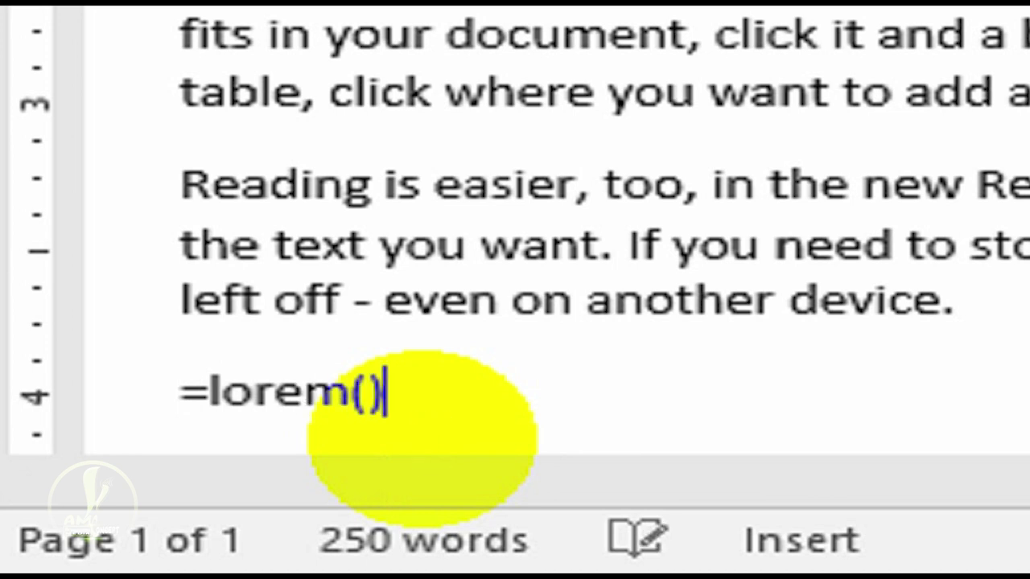
{"action": "key", "text": "Return"}
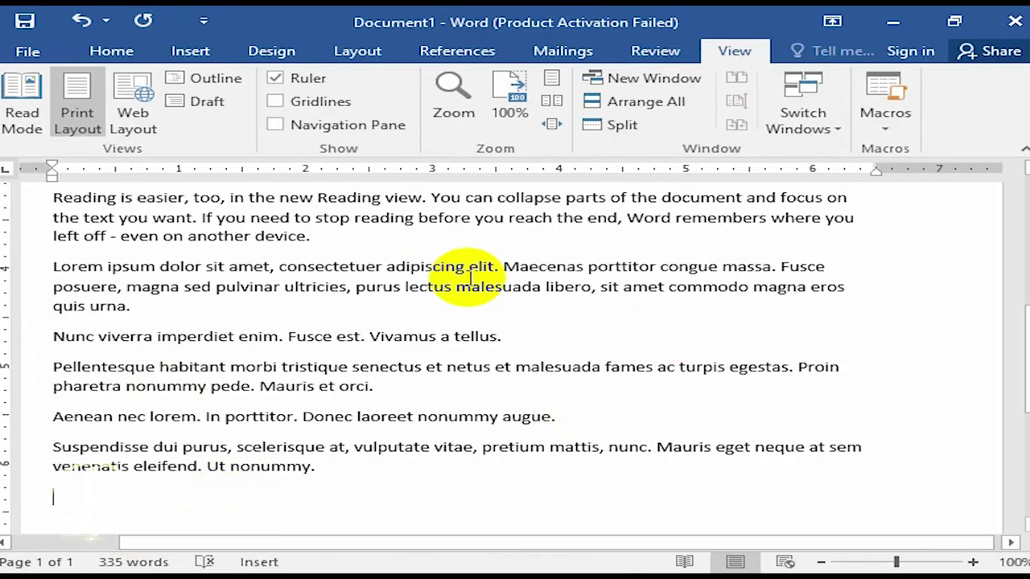
- Move the cursor between lines and along the Suspendisse line with the arrow keys
{"action": "key", "text": "Up"}
{"action": "key", "text": "Up"}
{"action": "key", "text": "Up"}
{"action": "key", "text": "Up"}
{"action": "key", "text": "Up"}
{"action": "key", "text": "Up"}
{"action": "key", "text": "Up"}
{"action": "key", "text": "Up"}
{"action": "key", "text": "Up"}
{"action": "key", "text": "Up"}
{"action": "key", "text": "Up"}
{"action": "key", "text": "Up"}
{"action": "key", "text": "Up"}
{"action": "key", "text": "Up"}
{"action": "key", "text": "Up"}
{"action": "key", "text": "Up"}
{"action": "key", "text": "Up"}
{"action": "key", "text": "Up"}
{"action": "key", "text": "Up"}
{"action": "key", "text": "Up"}
{"action": "key", "text": "Up"}
{"action": "key", "text": "Up"}
{"action": "key", "text": "Up"}
{"action": "key", "text": "Up"}
{"action": "key", "text": "Up"}
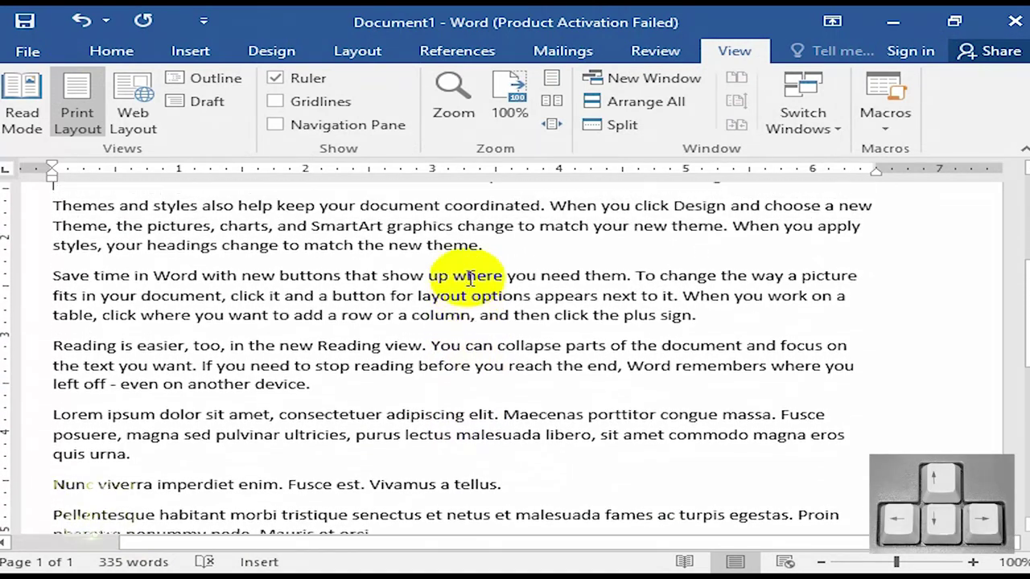
{"action": "key", "text": "Down"}
{"action": "key", "text": "Down"}
{"action": "key", "text": "Down"}
{"action": "key", "text": "Up"}
{"action": "key", "text": "Up"}
{"action": "key", "text": "Up"}
{"action": "key", "text": "Down"}
{"action": "key", "text": "Down"}
{"action": "key", "text": "Down"}
{"action": "key", "text": "Down"}
{"action": "key", "text": "Down"}
{"action": "key", "text": "Down"}
{"action": "key", "text": "Down"}
{"action": "key", "text": "Down"}
{"action": "key", "text": "Down"}
{"action": "key", "text": "Down"}
{"action": "key", "text": "Down"}
{"action": "key", "text": "Down"}
{"action": "key", "text": "Down"}
{"action": "key", "text": "Down"}
{"action": "key", "text": "Down"}
{"action": "key", "text": "Down"}
{"action": "key", "text": "Down"}
{"action": "key", "text": "Down"}
{"action": "key", "text": "Down"}
{"action": "key", "text": "Down"}
{"action": "key", "text": "Down"}
{"action": "key", "text": "Down"}
{"action": "key", "text": "Down"}
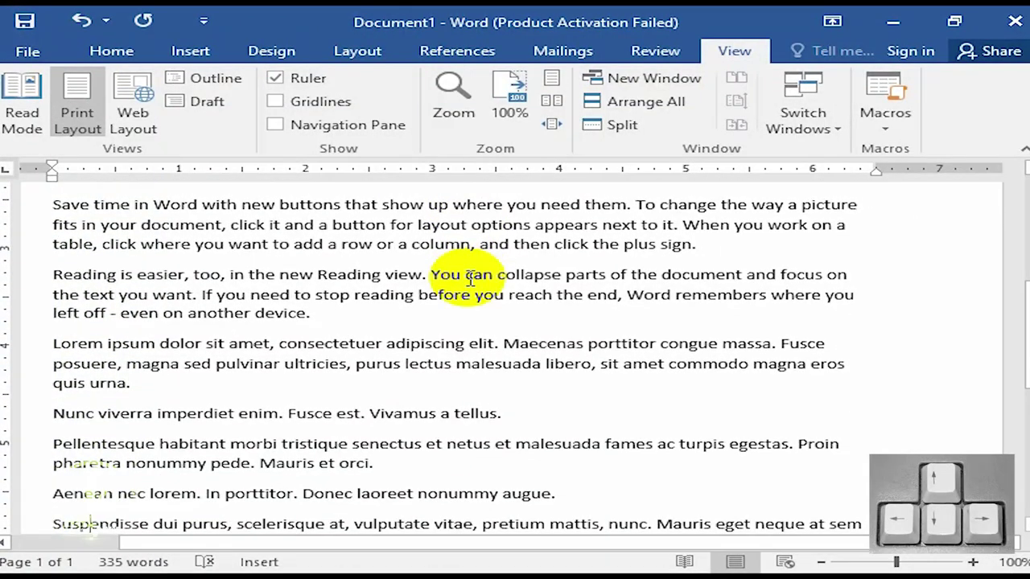
{"action": "key", "text": "Right"}
{"action": "key", "text": "Right"}
{"action": "key", "text": "Right"}
{"action": "key", "text": "Right"}
{"action": "key", "text": "Right"}
{"action": "key", "text": "Right"}
{"action": "key", "text": "Right"}
{"action": "key", "text": "Right"}
{"action": "key", "text": "Right"}
{"action": "key", "text": "Right"}
{"action": "key", "text": "Right"}
{"action": "key", "text": "Right"}
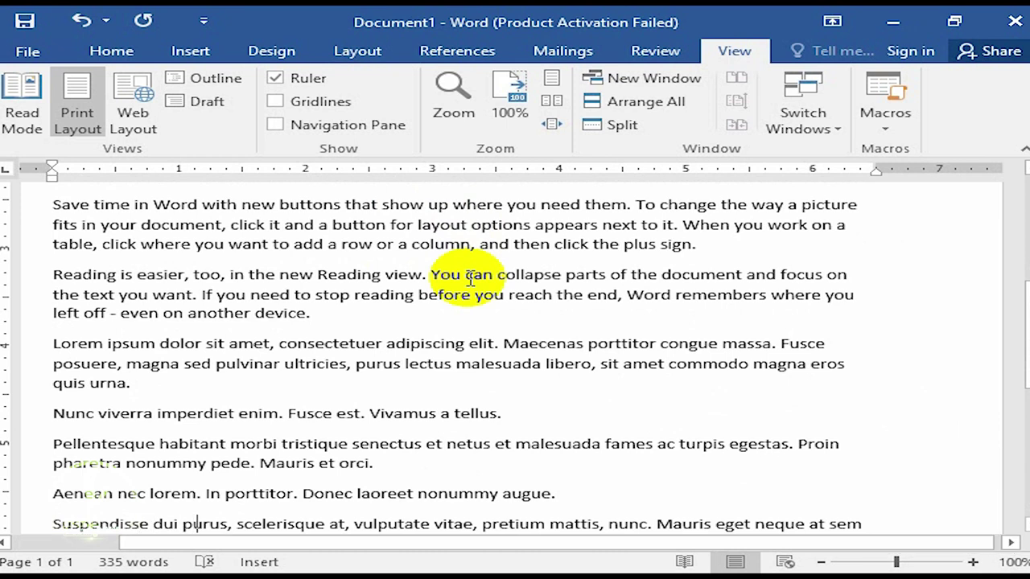
{"action": "key", "text": "Left"}
{"action": "key", "text": "Left"}
{"action": "key", "text": "Left"}
{"action": "key", "text": "Left"}
{"action": "key", "text": "Left"}
{"action": "key", "text": "Left"}
{"action": "key", "text": "Left"}
{"action": "key", "text": "Left"}
{"action": "key", "text": "Left"}
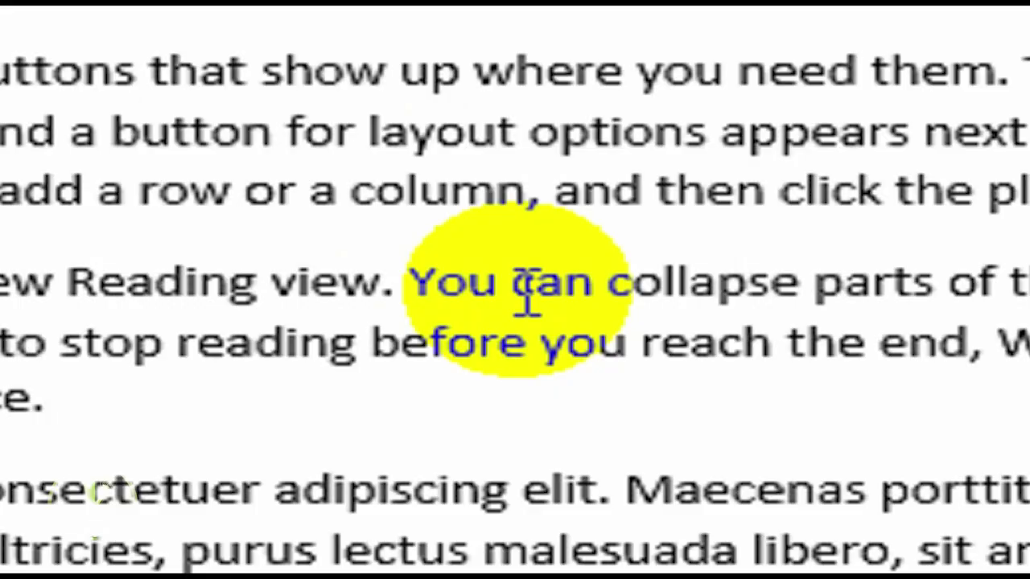
{"action": "left_click", "coordinate": [620, 146]}
{"action": "key", "text": "Left"}
{"action": "key", "text": "Left"}
{"action": "key", "text": "Left"}
{"action": "key", "text": "Left"}
{"action": "key", "text": "Left"}
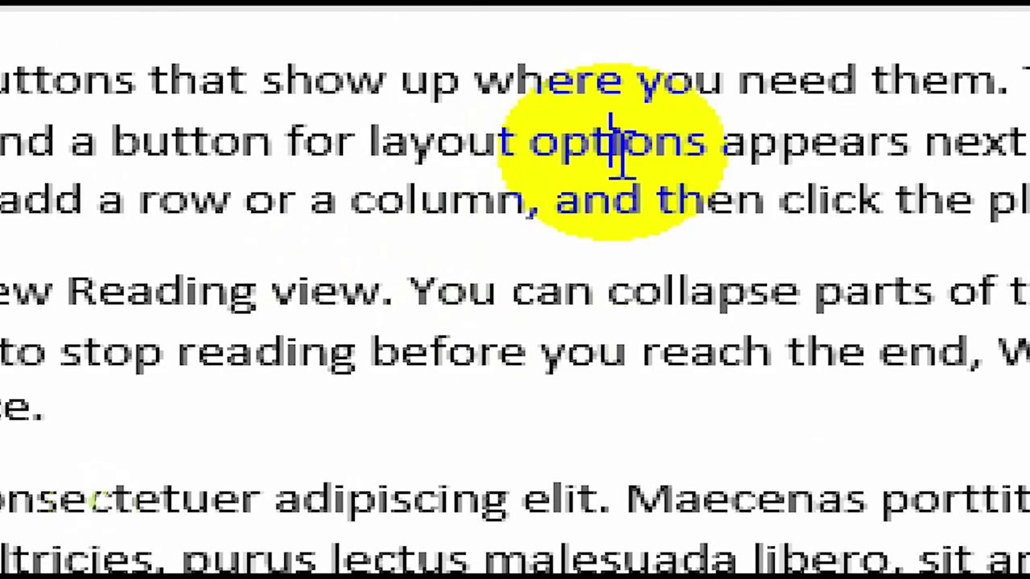
{"action": "key", "text": "Left"}
{"action": "key", "text": "Left"}
{"action": "key", "text": "Left"}
{"action": "key", "text": "Left"}
{"action": "key", "text": "Left"}
{"action": "key", "text": "Left"}
{"action": "key", "text": "Left"}
{"action": "key", "text": "Left"}
{"action": "key", "text": "Left"}
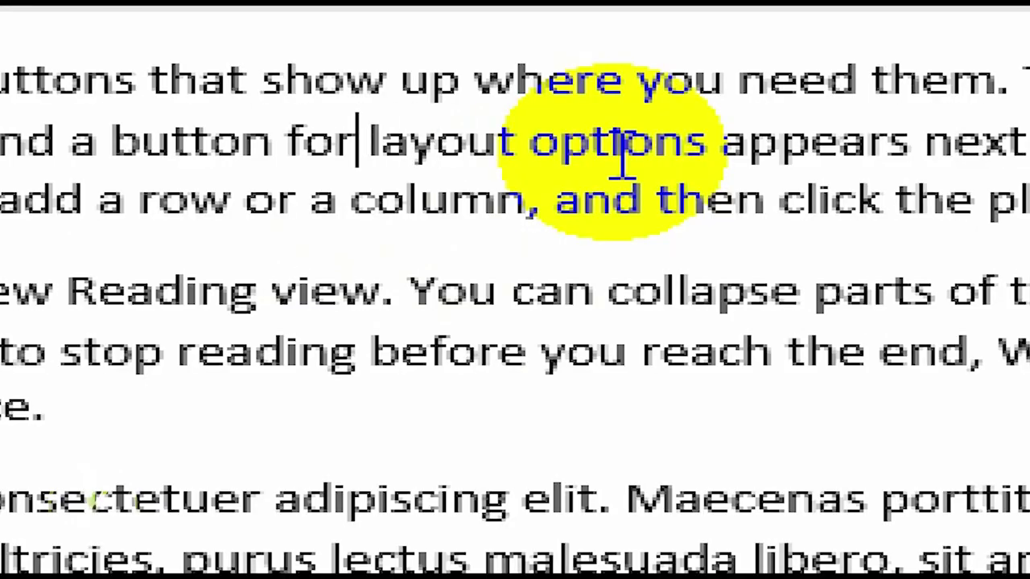
{"action": "key", "text": "Right"}
{"action": "key", "text": "Right"}
{"action": "key", "text": "Right"}
{"action": "key", "text": "Right"}
{"action": "key", "text": "Right"}
{"action": "key", "text": "Right"}
{"action": "key", "text": "Right"}
{"action": "key", "text": "Right"}
{"action": "key", "text": "Right"}
{"action": "key", "text": "Right"}
{"action": "key", "text": "Right"}
{"action": "key", "text": "Right"}
{"action": "key", "text": "Right"}
{"action": "key", "text": "Right"}
{"action": "key", "text": "Right"}
{"action": "key", "text": "Right"}
{"action": "key", "text": "Right"}
{"action": "key", "text": "Right"}
{"action": "key", "text": "Right"}
{"action": "key", "text": "Right"}
{"action": "key", "text": "Right"}
{"action": "key", "text": "Right"}
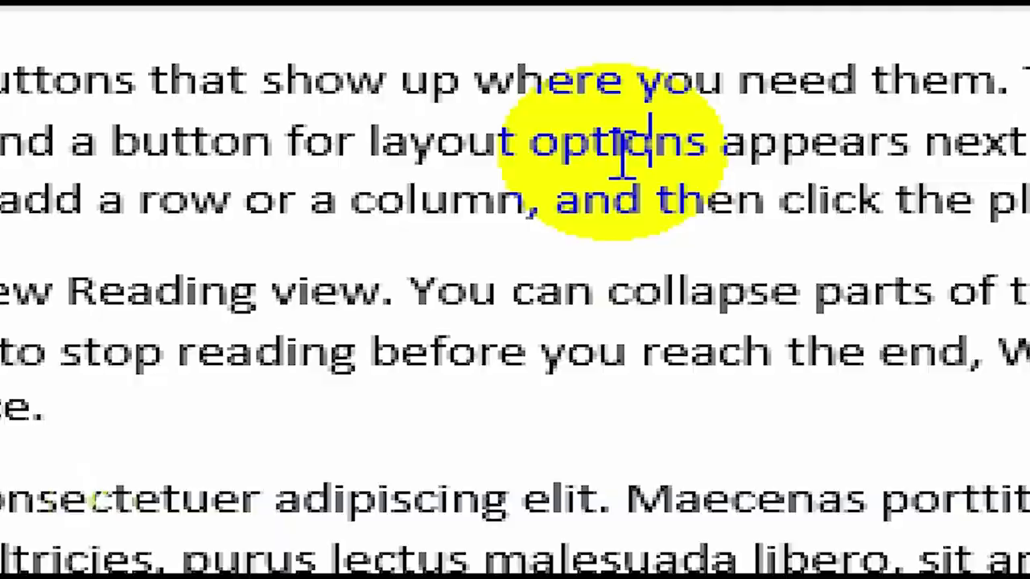
{"action": "key", "text": "Up"}
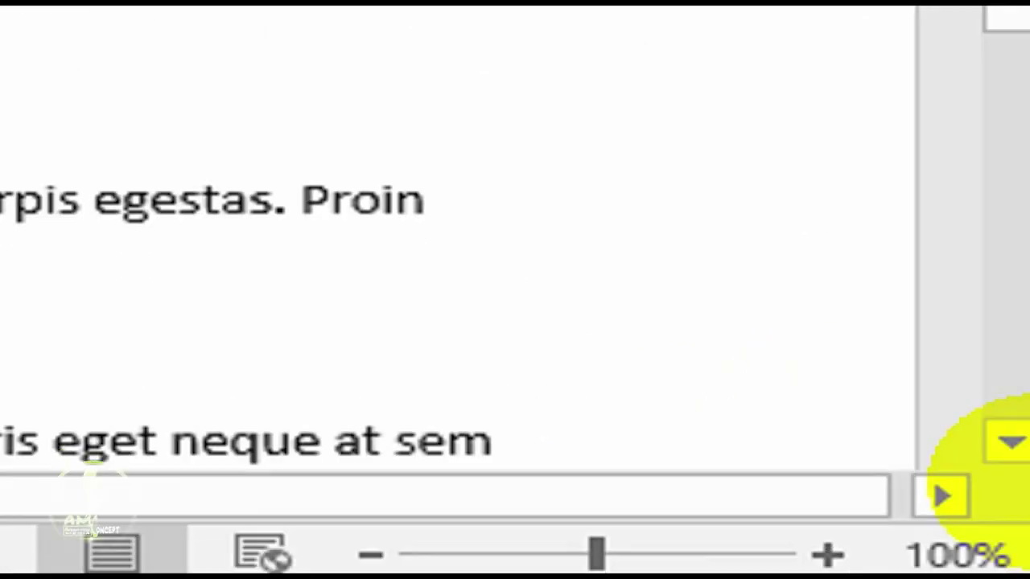
{"action": "left_click_drag", "start_coordinate": [1016, 432], "coordinate": [1015, 432]}
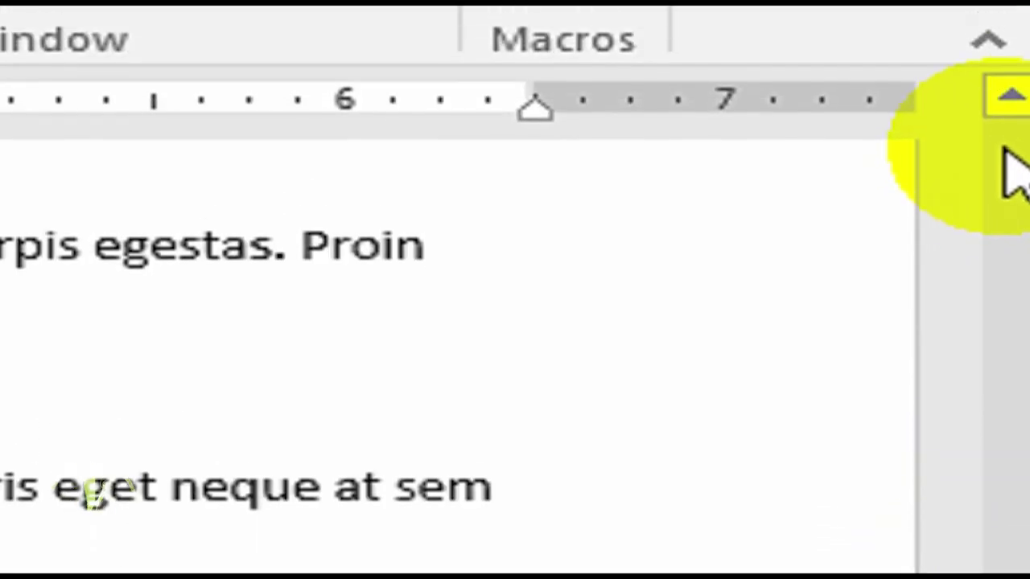
{"action": "left_click", "coordinate": [1008, 54]}
{"action": "left_click", "coordinate": [1009, 149]}
{"action": "left_click", "coordinate": [1009, 149]}
{"action": "left_click", "coordinate": [1009, 149]}
{"action": "left_click", "coordinate": [1009, 149]}
{"action": "left_click", "coordinate": [1010, 149]}
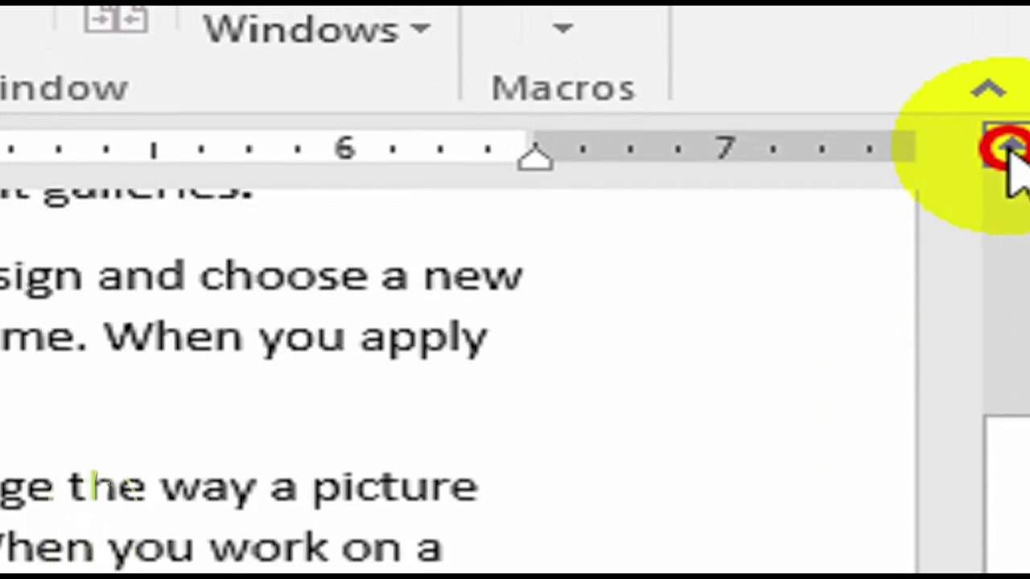
{"action": "left_click", "coordinate": [1008, 282]}
{"action": "left_click", "coordinate": [1011, 282]}
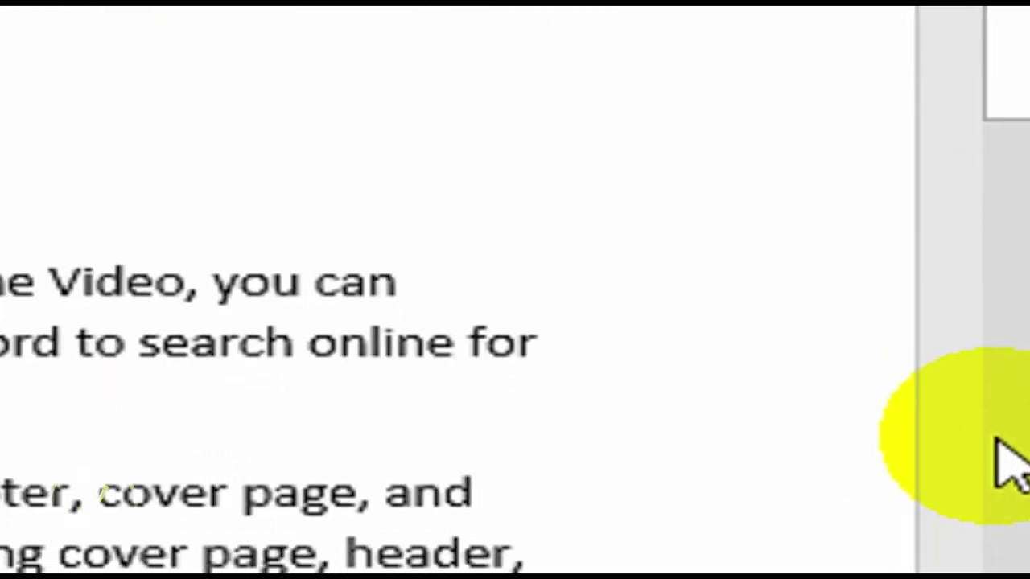
{"action": "left_click", "coordinate": [1001, 438]}
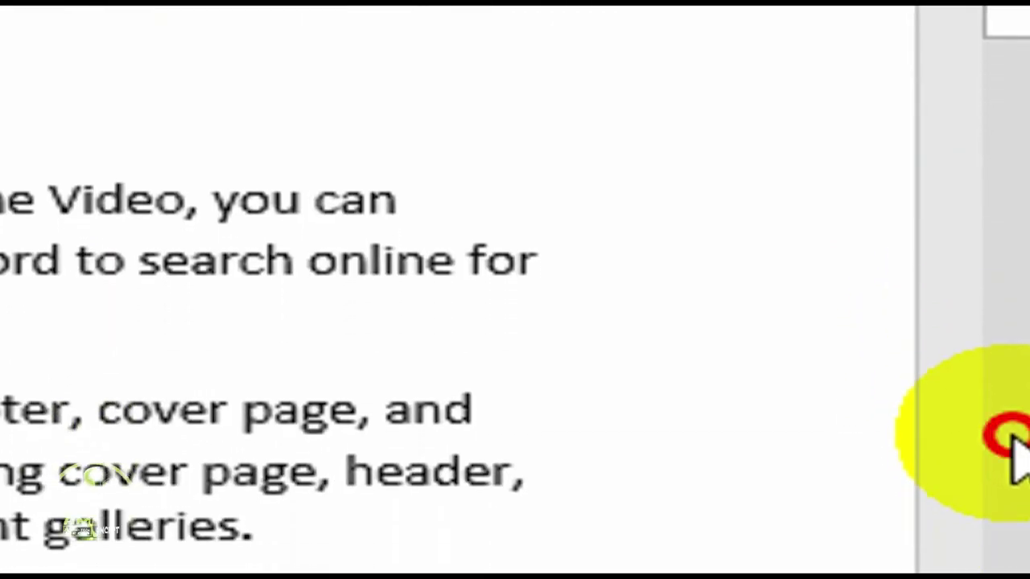
{"action": "left_click", "coordinate": [1012, 449]}
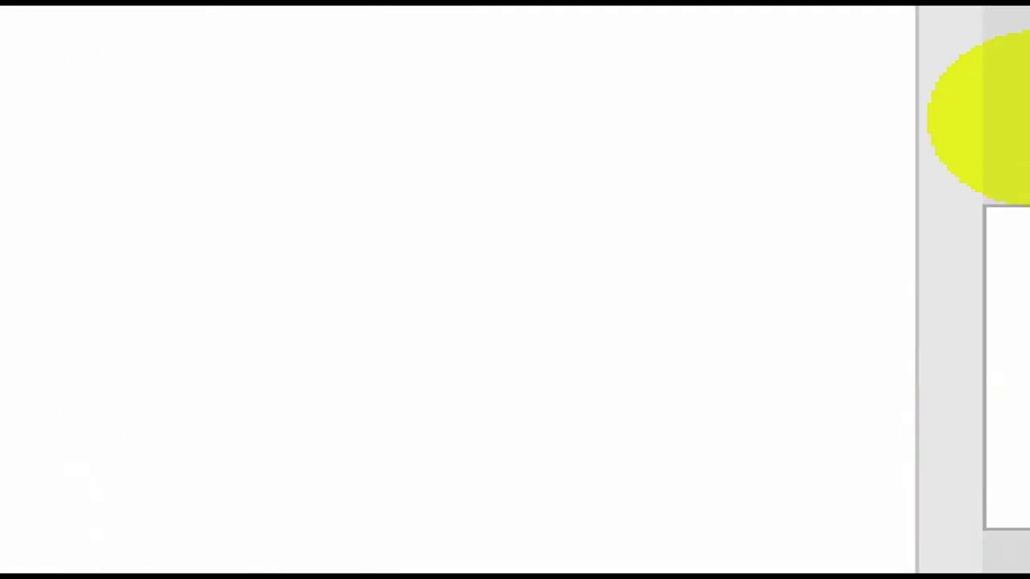
{"action": "left_click", "coordinate": [1011, 173]}
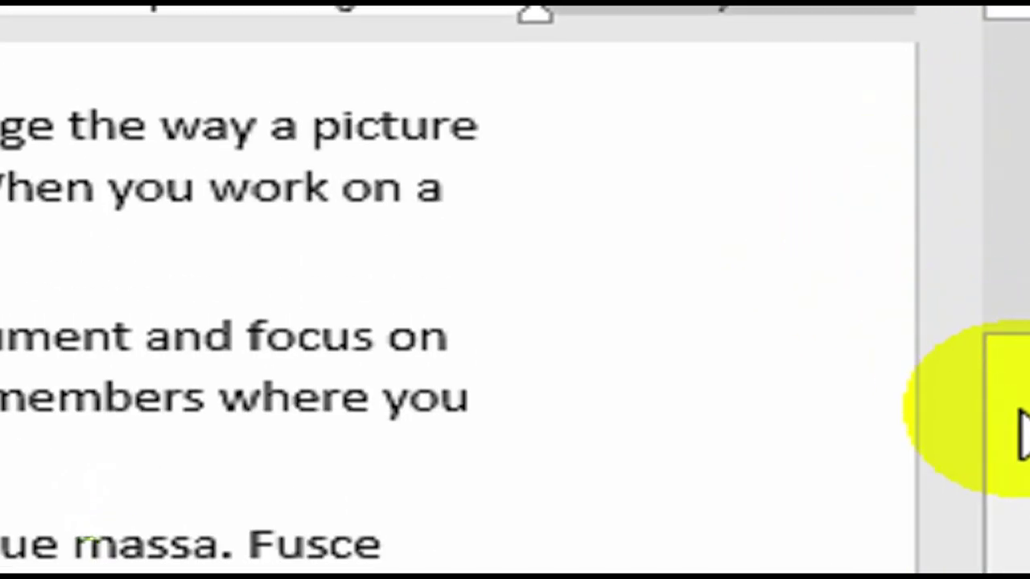
{"action": "left_click_drag", "start_coordinate": [1011, 414], "coordinate": [1018, 231]}
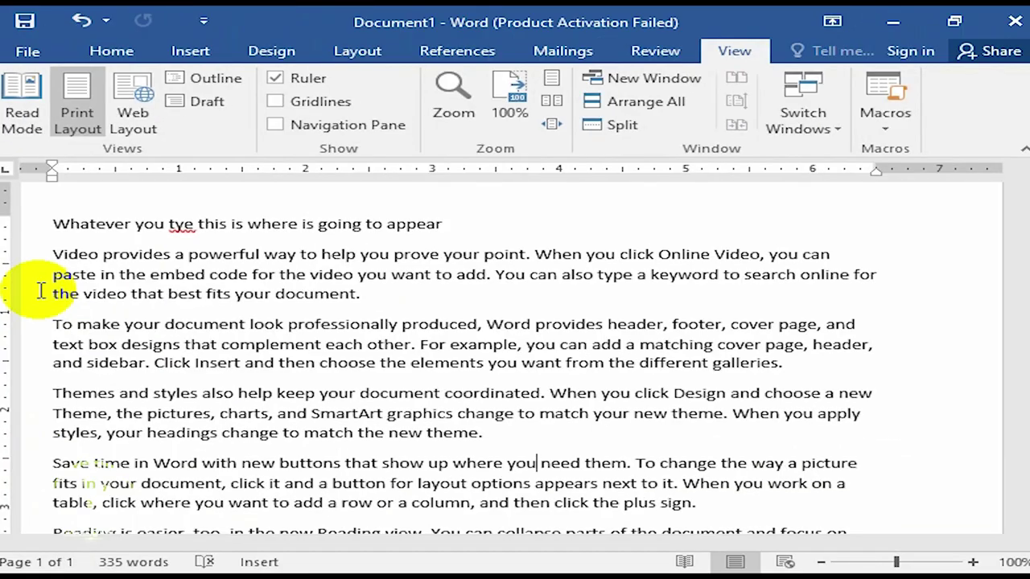
- Select all the document text and paste repeated copies to lengthen it to 4 pages
{"action": "scroll", "coordinate": [40, 290], "scroll_direction": "up", "scroll_amount": 2}
{"action": "scroll", "coordinate": [40, 291], "scroll_direction": "down", "scroll_amount": 15}
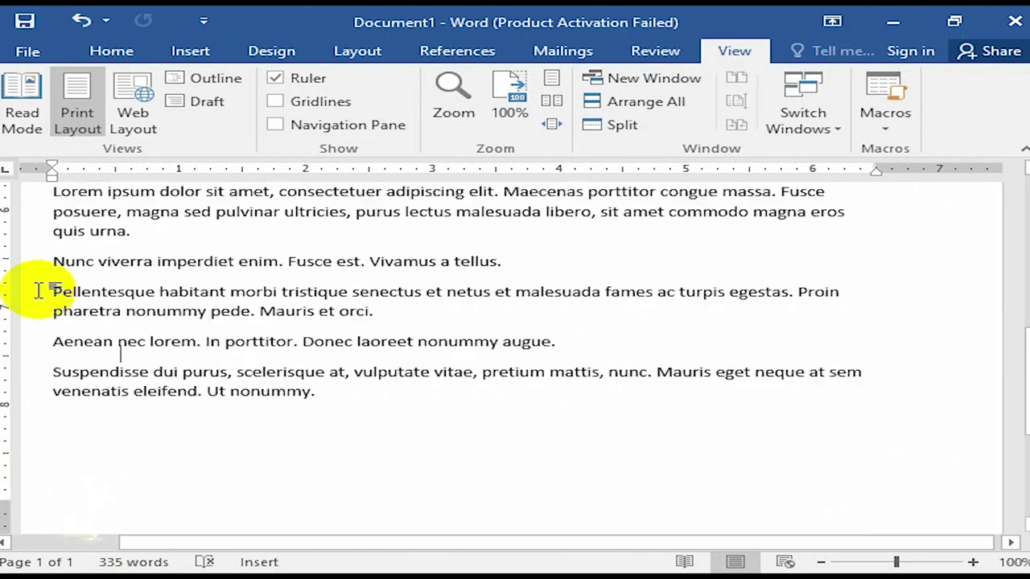
{"action": "scroll", "coordinate": [39, 291], "scroll_direction": "up", "scroll_amount": 15}
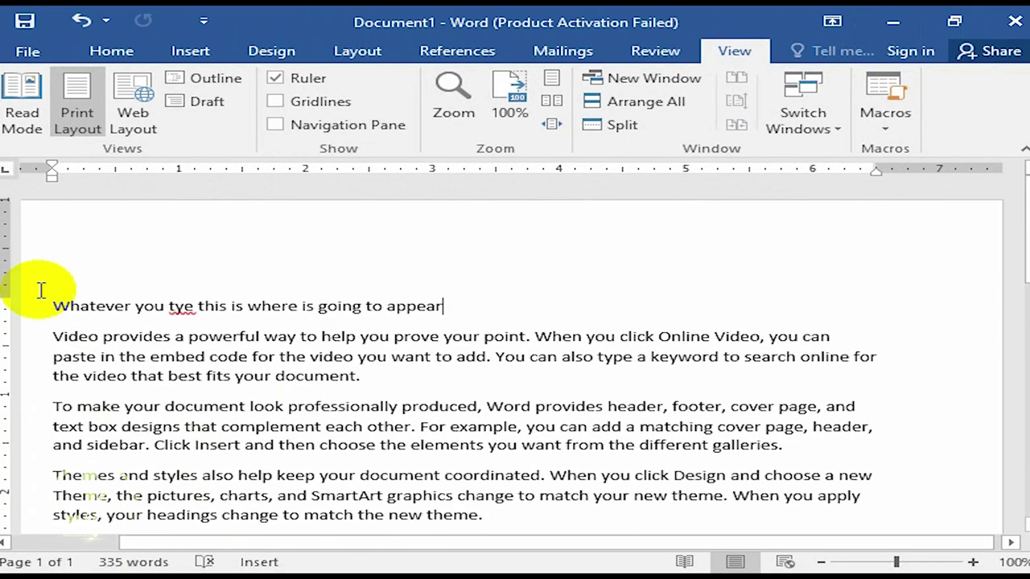
{"action": "key", "text": "Down"}
{"action": "key", "text": "Down"}
{"action": "key", "text": "Down"}
{"action": "key", "text": "Down"}
{"action": "key", "text": "Down"}
{"action": "key", "text": "Down"}
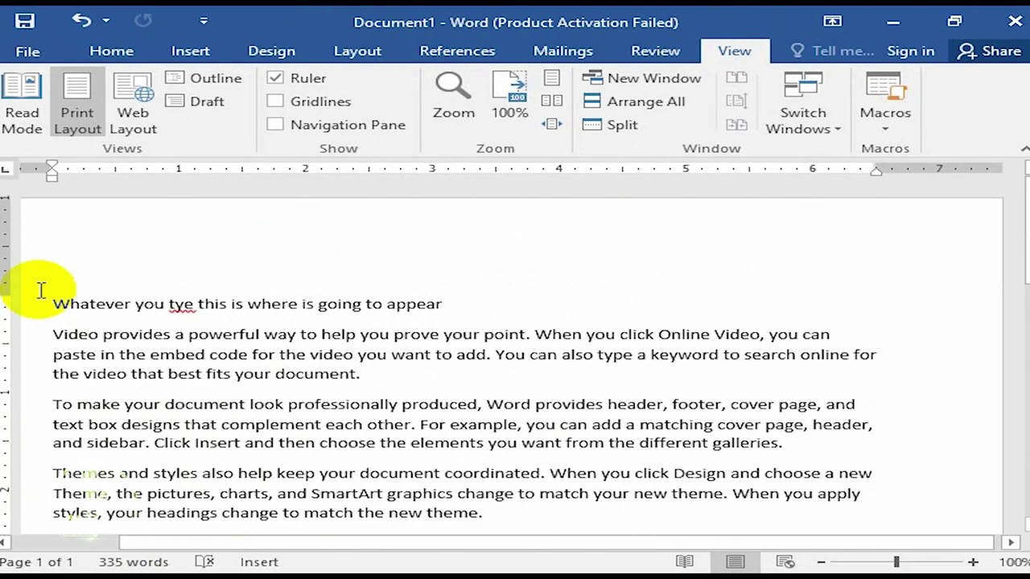
{"action": "key", "text": "ctrl+a"}
{"action": "key", "text": "ctrl+End"}
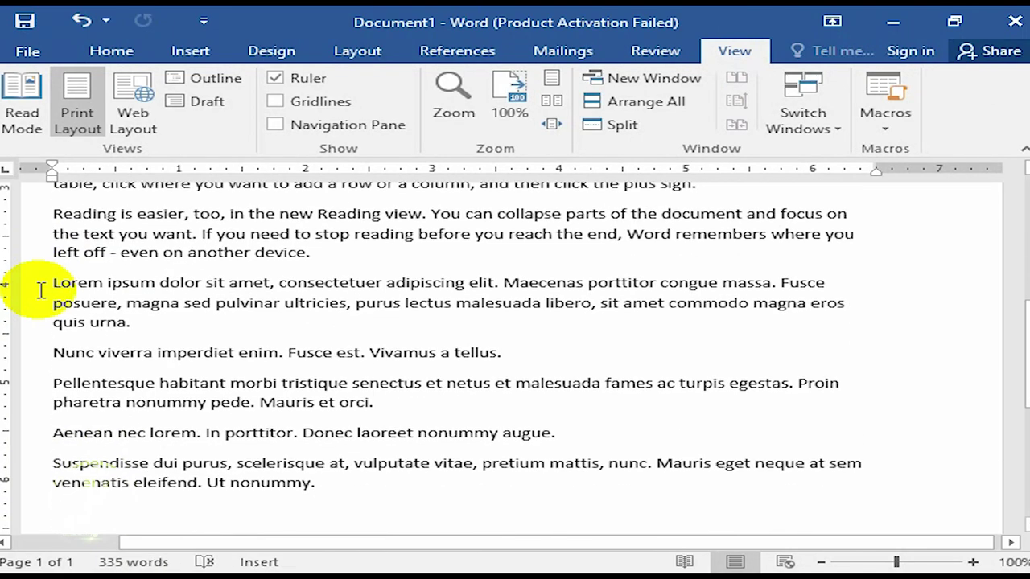
{"action": "key", "text": "ctrl+v"}
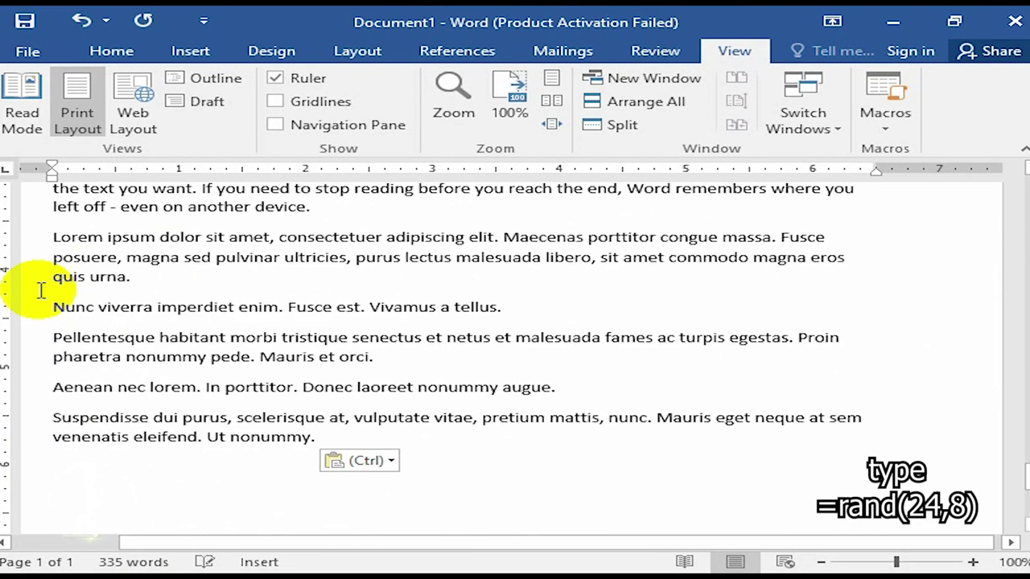
{"action": "left_click", "coordinate": [41, 289]}
{"action": "scroll", "coordinate": [40, 289], "scroll_direction": "up", "scroll_amount": 4}
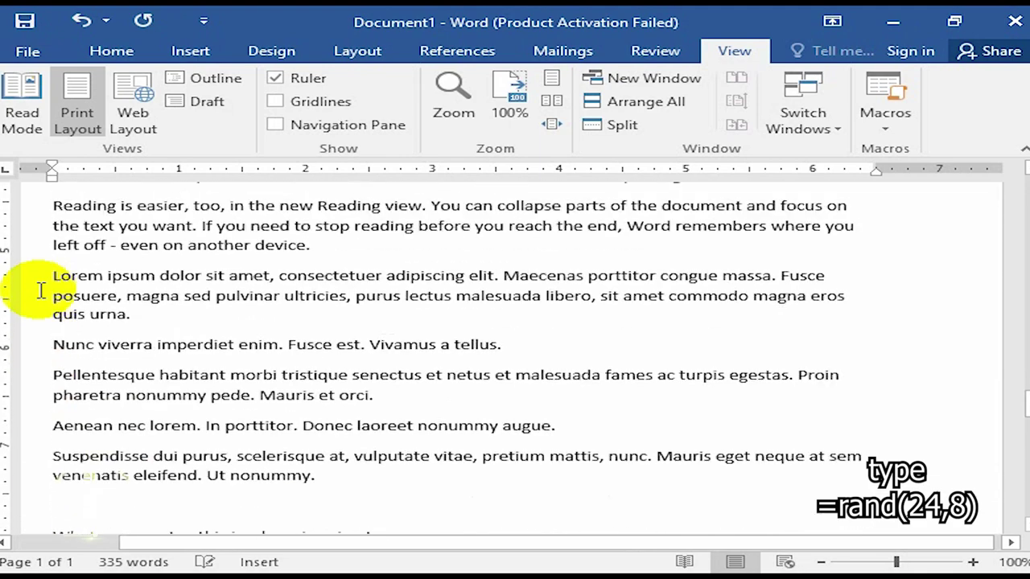
{"action": "scroll", "coordinate": [40, 290], "scroll_direction": "up", "scroll_amount": 1}
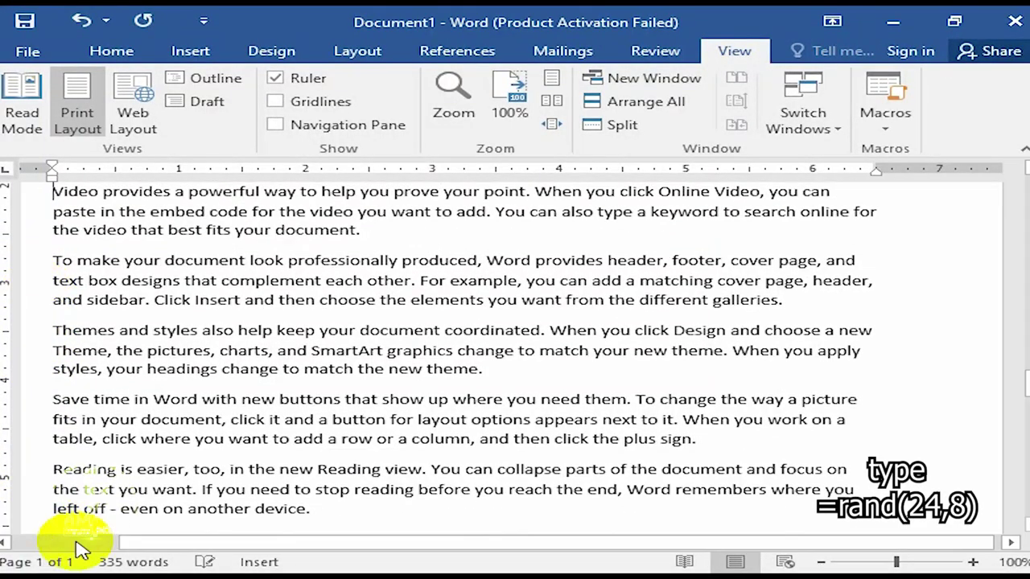
{"action": "key", "text": "ctrl+v"}
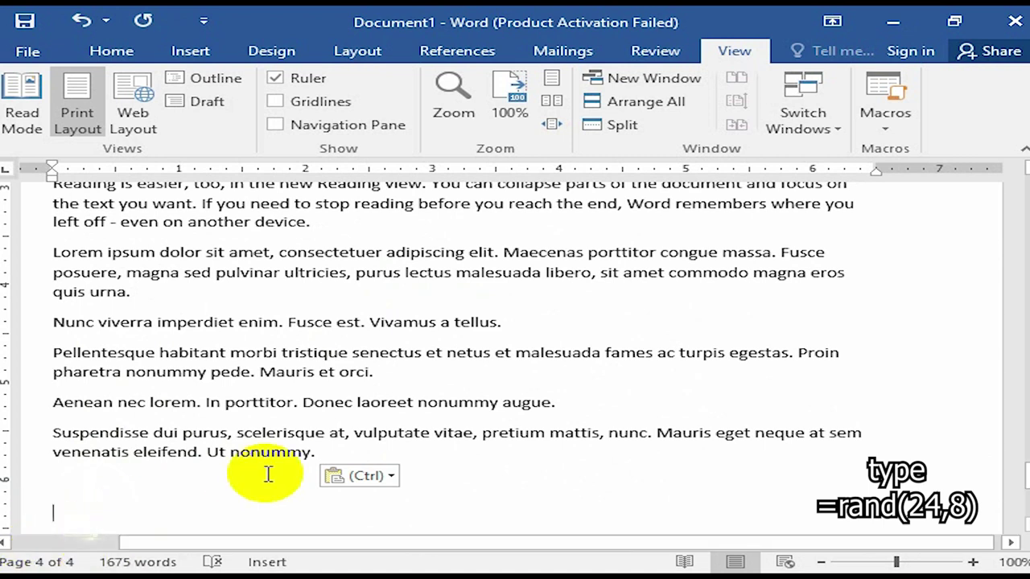
- Move back up paragraph by paragraph with Ctrl+Up to the 'Whatever you tye' line
{"action": "key", "text": "Up"}
{"action": "key", "text": "Up"}
{"action": "key", "text": "Up"}
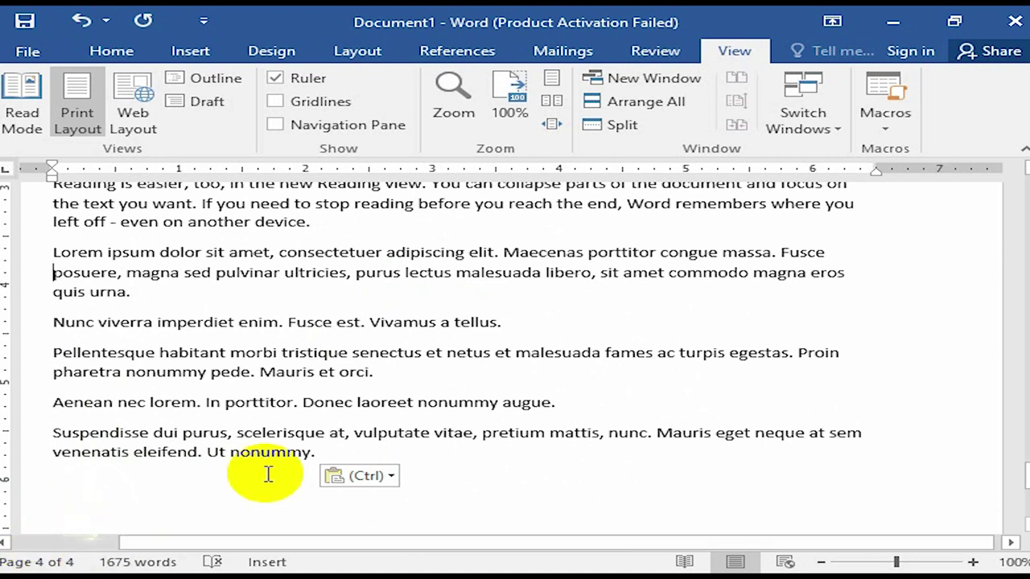
{"action": "scroll", "coordinate": [268, 474], "scroll_direction": "up", "scroll_amount": 1}
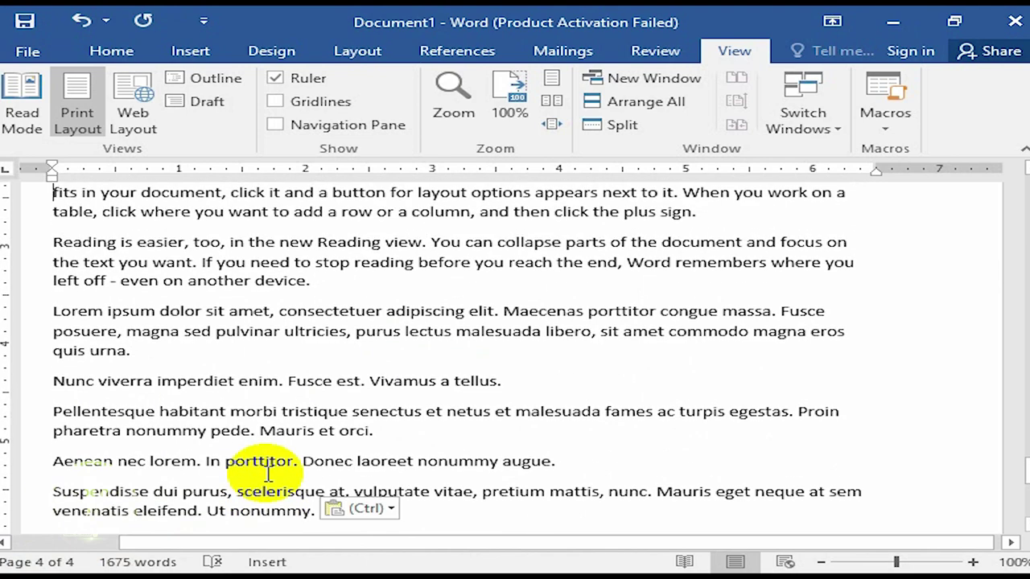
{"action": "key", "text": "ctrl+Up"}
{"action": "key", "text": "ctrl+Up"}
{"action": "key", "text": "ctrl+Up"}
{"action": "key", "text": "ctrl+Up"}
{"action": "key", "text": "ctrl+Up"}
{"action": "key", "text": "ctrl+Up"}
{"action": "key", "text": "ctrl+Up"}
{"action": "key", "text": "ctrl+Up"}
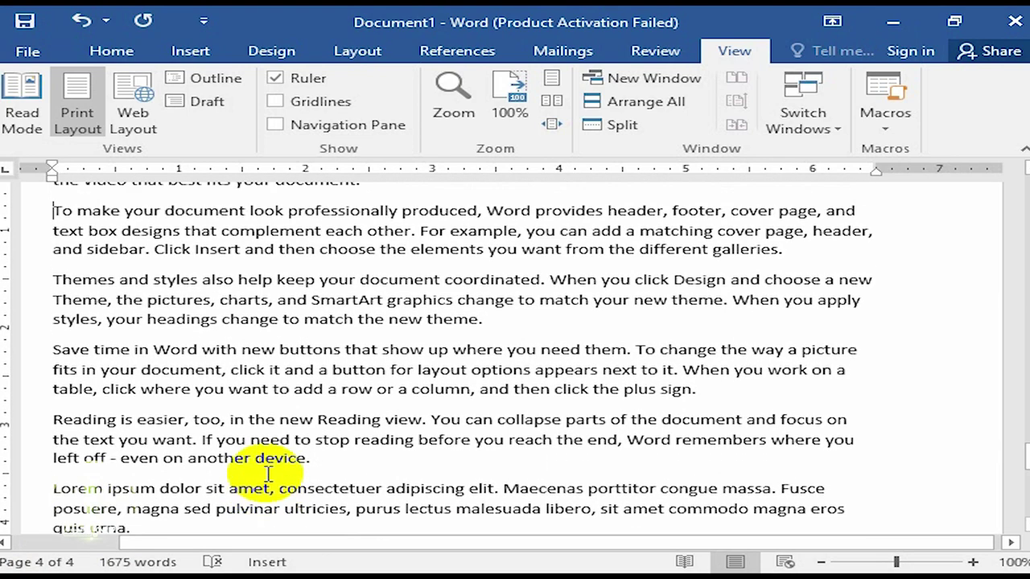
{"action": "key", "text": "ctrl+Up"}
{"action": "key", "text": "ctrl+Up"}
{"action": "key", "text": "ctrl+Up"}
{"action": "key", "text": "ctrl+Up"}
{"action": "key", "text": "ctrl+Up"}
{"action": "key", "text": "ctrl+Up"}
{"action": "key", "text": "ctrl+Up"}
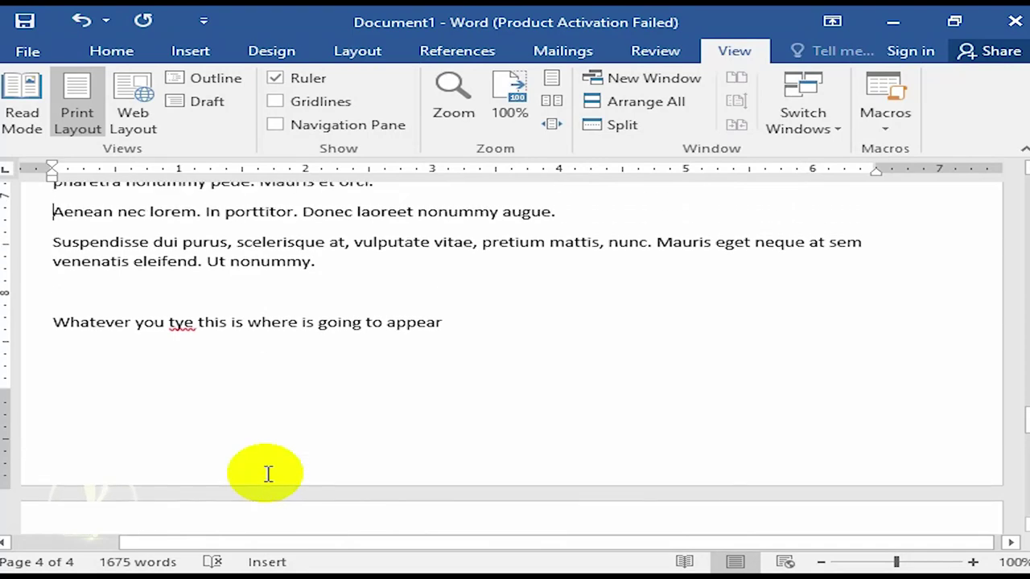
{"action": "key", "text": "ctrl+Up"}
{"action": "key", "text": "ctrl+Up"}
{"action": "key", "text": "ctrl+Up"}
{"action": "key", "text": "ctrl+Up"}
{"action": "key", "text": "ctrl+Up"}
{"action": "key", "text": "ctrl+Up"}
{"action": "key", "text": "ctrl+Up"}
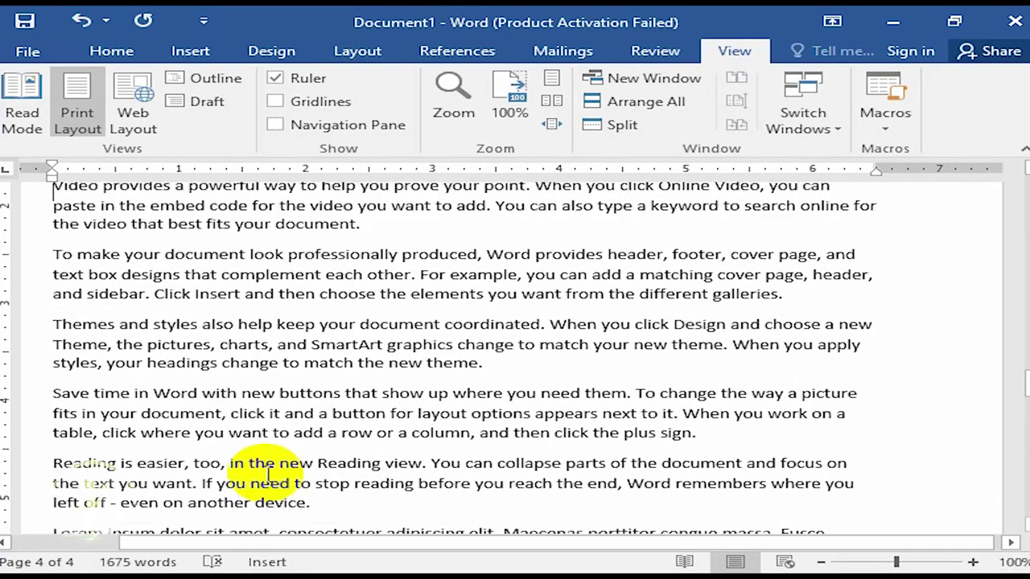
{"action": "key", "text": "ctrl+Up"}
{"action": "key", "text": "ctrl+Up"}
{"action": "key", "text": "ctrl+Up"}
{"action": "key", "text": "ctrl+Up"}
{"action": "key", "text": "ctrl+Up"}
{"action": "key", "text": "ctrl+Up"}
{"action": "key", "text": "ctrl+Up"}
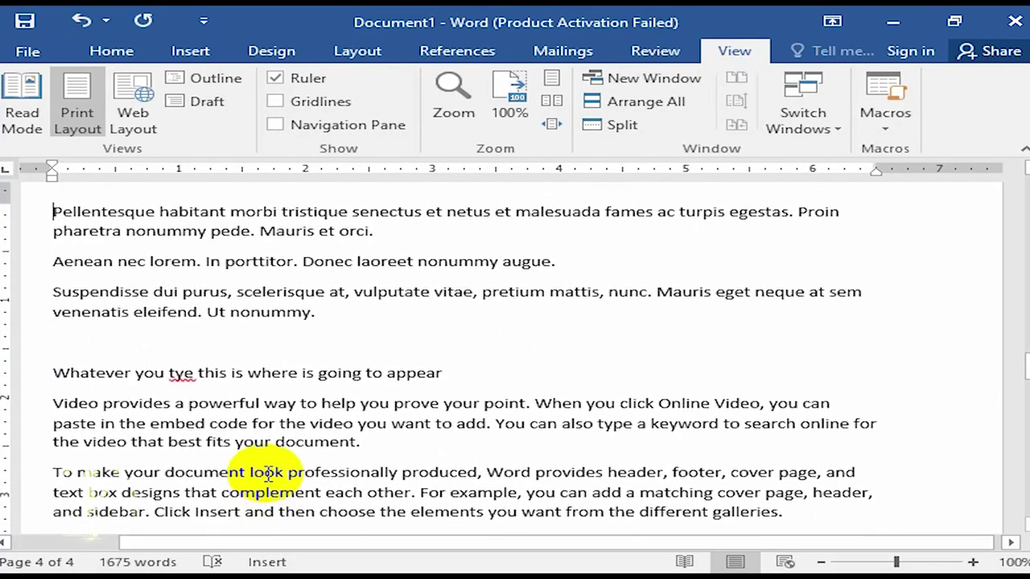
{"action": "key", "text": "ctrl+Up"}
{"action": "key", "text": "ctrl+Up"}
{"action": "key", "text": "ctrl+Up"}
{"action": "key", "text": "ctrl+Up"}
{"action": "key", "text": "ctrl+Up"}
{"action": "key", "text": "ctrl+Up"}
{"action": "key", "text": "ctrl+Up"}
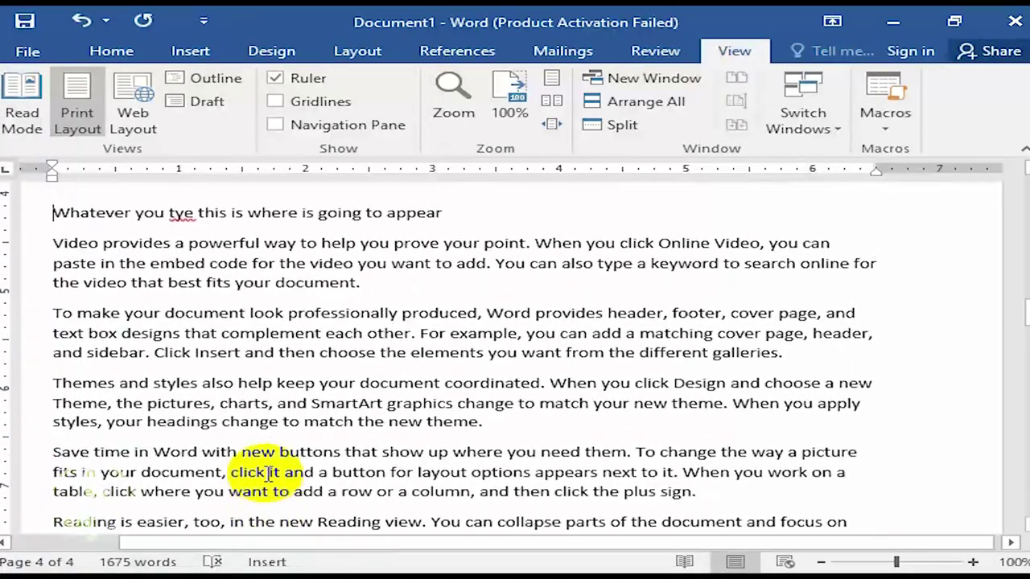
{"action": "key", "text": "ctrl+Up"}
{"action": "key", "text": "ctrl+Up"}
{"action": "key", "text": "ctrl+Up"}
{"action": "key", "text": "ctrl+Down"}
{"action": "key", "text": "ctrl+Down"}
{"action": "key", "text": "ctrl+Down"}
{"action": "key", "text": "ctrl+Down"}
{"action": "key", "text": "ctrl+Down"}
{"action": "key", "text": "ctrl+Down"}
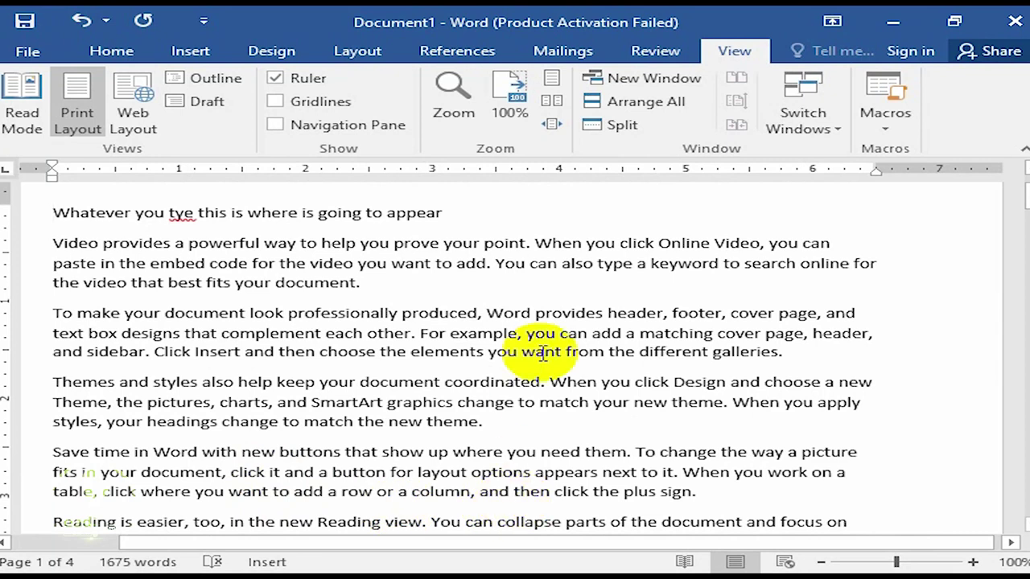
{"action": "left_click", "coordinate": [455, 226]}
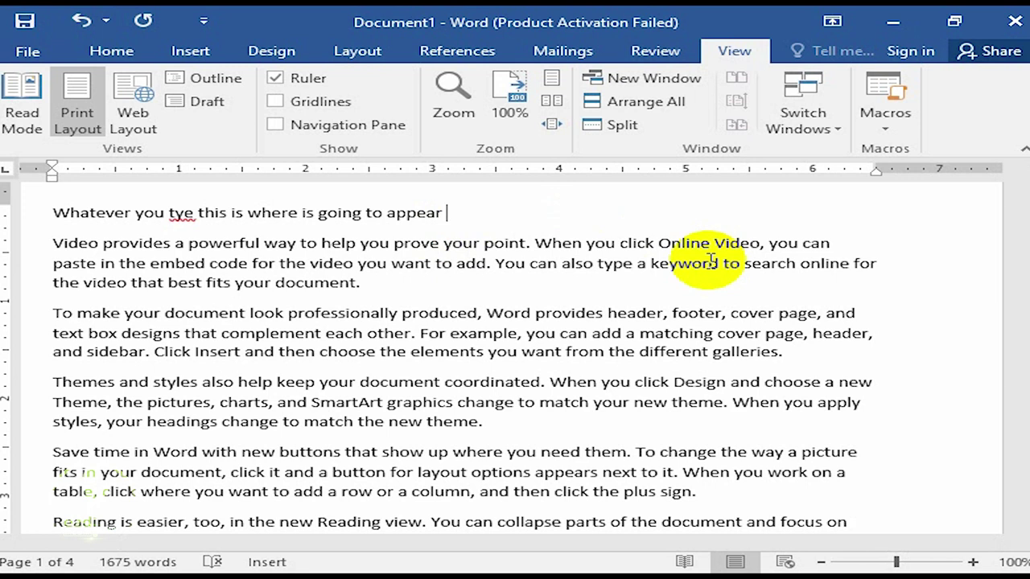
{"action": "key", "text": "Right"}
{"action": "key", "text": "Right"}
{"action": "key", "text": "Right"}
{"action": "key", "text": "Right"}
{"action": "key", "text": "Right"}
{"action": "key", "text": "Right"}
{"action": "key", "text": "Right"}
{"action": "key", "text": "Right"}
{"action": "key", "text": "Right"}
{"action": "key", "text": "Right"}
{"action": "key", "text": "Right"}
{"action": "key", "text": "Right"}
{"action": "key", "text": "Right"}
{"action": "key", "text": "Right"}
{"action": "key", "text": "Right"}
{"action": "key", "text": "Right"}
{"action": "key", "text": "Right"}
{"action": "key", "text": "Right"}
{"action": "key", "text": "Right"}
{"action": "key", "text": "Right"}
{"action": "key", "text": "Right"}
{"action": "key", "text": "Right"}
{"action": "key", "text": "Right"}
{"action": "key", "text": "Right"}
{"action": "key", "text": "Right"}
{"action": "key", "text": "Right"}
{"action": "key", "text": "Right"}
{"action": "key", "text": "Right"}
{"action": "key", "text": "Right"}
{"action": "key", "text": "Right"}
{"action": "key", "text": "Right"}
{"action": "key", "text": "Right"}
{"action": "key", "text": "Right"}
{"action": "key", "text": "Right"}
{"action": "key", "text": "Right"}
{"action": "key", "text": "Right"}
{"action": "key", "text": "Right"}
{"action": "key", "text": "Right"}
{"action": "key", "text": "Right"}
{"action": "key", "text": "Right"}
{"action": "key", "text": "ctrl+Right"}
{"action": "key", "text": "ctrl+Right"}
{"action": "key", "text": "ctrl+Right"}
{"action": "key", "text": "ctrl+Right"}
{"action": "key", "text": "ctrl+Right"}
{"action": "key", "text": "ctrl+Right"}
{"action": "key", "text": "ctrl+Right"}
{"action": "key", "text": "ctrl+Right"}
{"action": "key", "text": "ctrl+Right"}
{"action": "key", "text": "ctrl+Right"}
{"action": "key", "text": "ctrl+Right"}
{"action": "key", "text": "ctrl+Right"}
{"action": "key", "text": "ctrl+Right"}
{"action": "key", "text": "ctrl+Right"}
{"action": "key", "text": "ctrl+Right"}
{"action": "key", "text": "ctrl+Right"}
{"action": "key", "text": "ctrl+Right"}
{"action": "key", "text": "ctrl+Right"}
{"action": "key", "text": "ctrl+Right"}
{"action": "key", "text": "ctrl+Right"}
{"action": "key", "text": "ctrl+Right"}
{"action": "key", "text": "ctrl+Right"}
{"action": "key", "text": "ctrl+Right"}
{"action": "key", "text": "ctrl+Right"}
{"action": "key", "text": "ctrl+Right"}
{"action": "key", "text": "ctrl+Right"}
{"action": "key", "text": "ctrl+Right"}
{"action": "key", "text": "ctrl+Right"}
{"action": "key", "text": "ctrl+Right"}
{"action": "key", "text": "ctrl+Right"}
{"action": "key", "text": "ctrl+Right"}
{"action": "key", "text": "ctrl+Right"}
{"action": "key", "text": "ctrl+Right"}
{"action": "key", "text": "Up"}
{"action": "key", "text": "Up"}
{"action": "key", "text": "Down"}
{"action": "key", "text": "Down"}
{"action": "key", "text": "Down"}
{"action": "key", "text": "Down"}
{"action": "key", "text": "Down"}
{"action": "key", "text": "Down"}
{"action": "key", "text": "Down"}
{"action": "key", "text": "Down"}
{"action": "key", "text": "Down"}
{"action": "key", "text": "Down"}
{"action": "key", "text": "Down"}
{"action": "key", "text": "Down"}
{"action": "key", "text": "Down"}
{"action": "key", "text": "Down"}
{"action": "key", "text": "Down"}
{"action": "key", "text": "Down"}
{"action": "key", "text": "Down"}
{"action": "key", "text": "Down"}
{"action": "key", "text": "Down"}
{"action": "key", "text": "Down"}
{"action": "key", "text": "Down"}
{"action": "key", "text": "Down"}
{"action": "key", "text": "Down"}
{"action": "key", "text": "Down"}
{"action": "key", "text": "Down"}
{"action": "key", "text": "Down"}
{"action": "key", "text": "Down"}
{"action": "key", "text": "Down"}
{"action": "key", "text": "Down"}
{"action": "key", "text": "Down"}
{"action": "key", "text": "Down"}
{"action": "key", "text": "Down"}
{"action": "key", "text": "Down"}
{"action": "key", "text": "Down"}
{"action": "key", "text": "Down"}
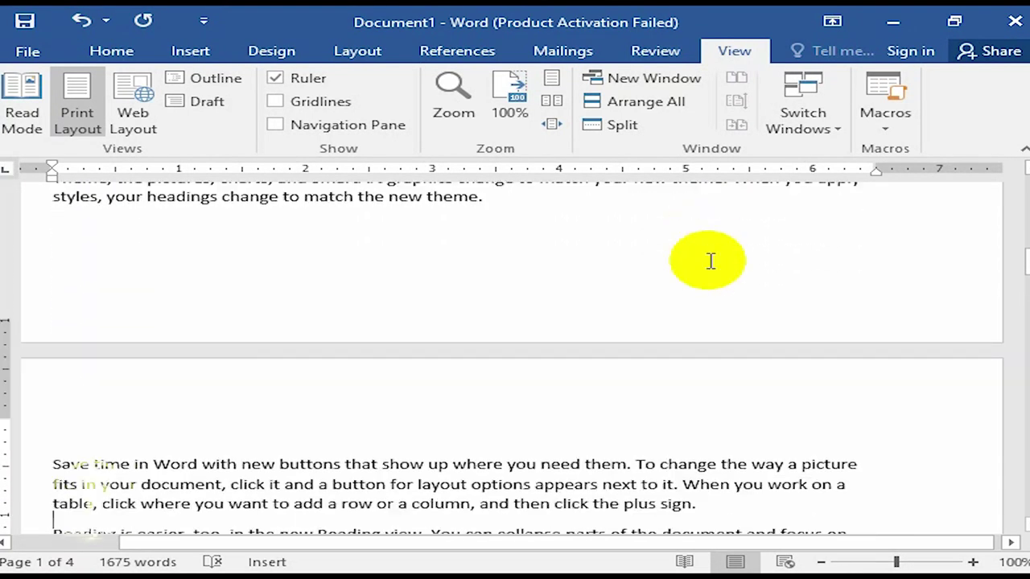
{"action": "key", "text": "Down"}
{"action": "key", "text": "Down"}
{"action": "key", "text": "Down"}
{"action": "key", "text": "Down"}
{"action": "key", "text": "Down"}
{"action": "key", "text": "Down"}
{"action": "key", "text": "Down"}
{"action": "key", "text": "Down"}
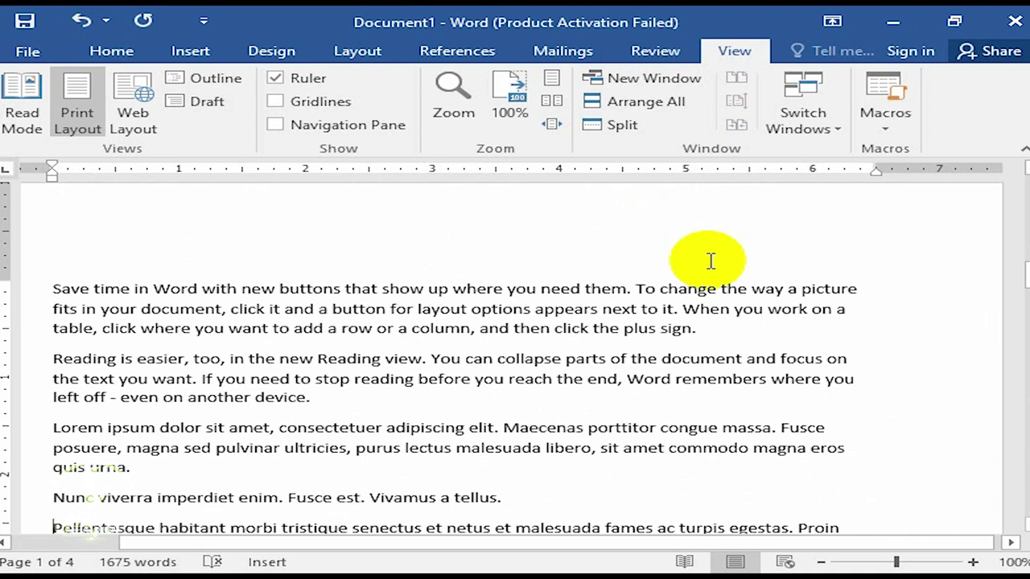
{"action": "key", "text": "Down"}
{"action": "key", "text": "Down"}
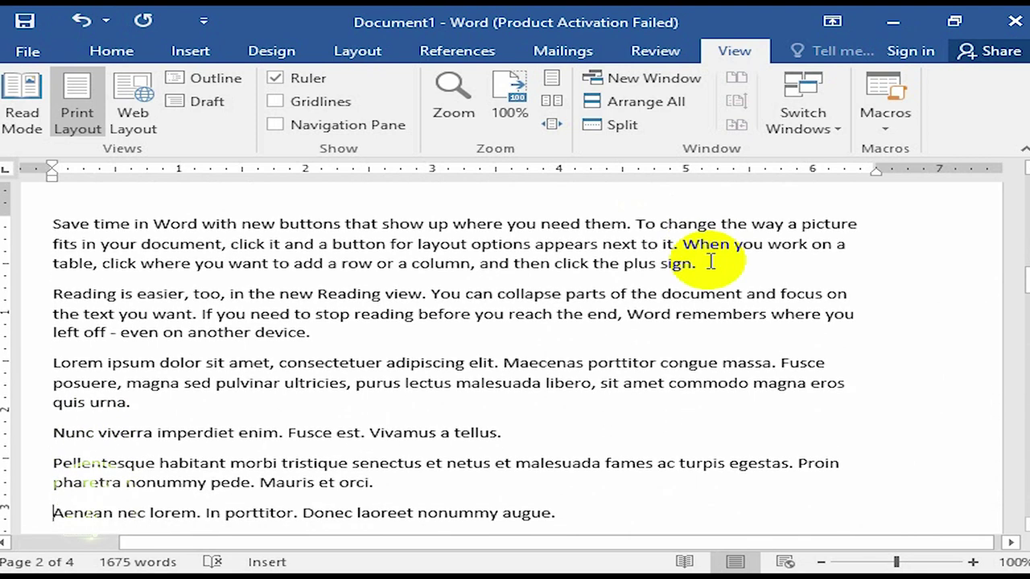
{"action": "key", "text": "Page_Down"}
{"action": "key", "text": "Page_Down"}
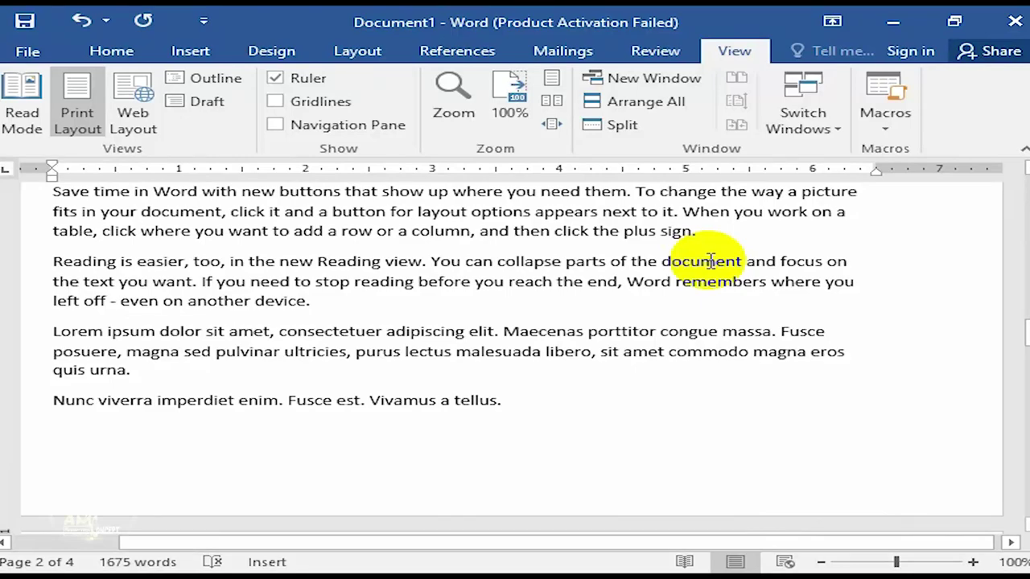
{"action": "key", "text": "Page_Up"}
{"action": "key", "text": "Page_Up"}
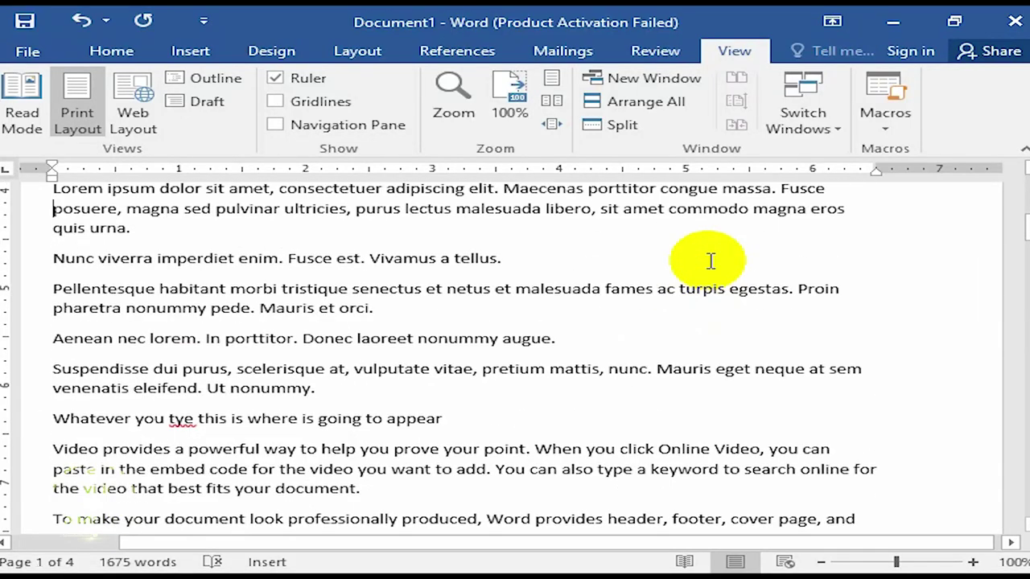
{"action": "key", "text": "Page_Down"}
{"action": "key", "text": "Page_Down"}
{"action": "key", "text": "Page_Down"}
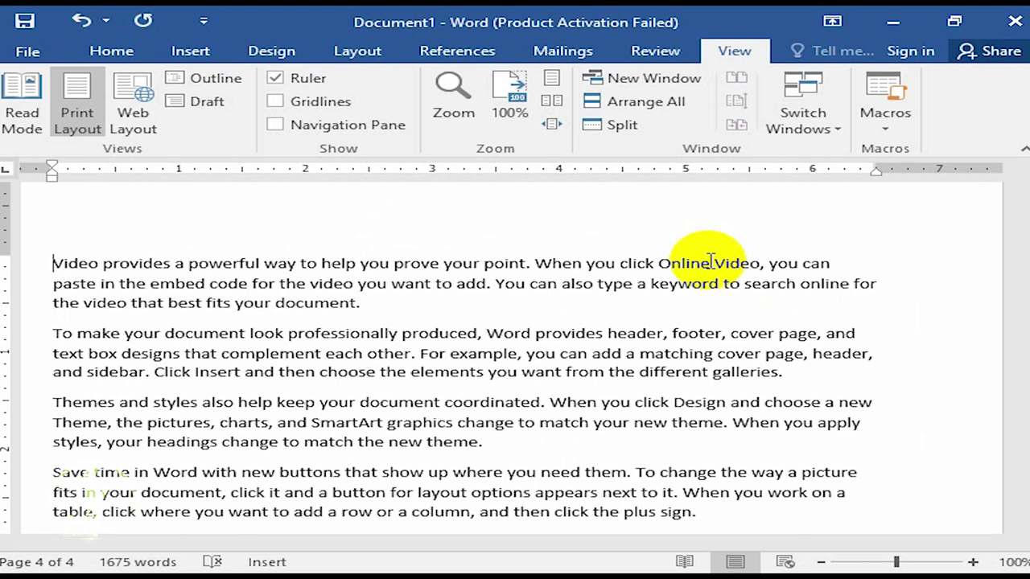
{"action": "scroll", "coordinate": [711, 259], "scroll_direction": "up", "scroll_amount": 3}
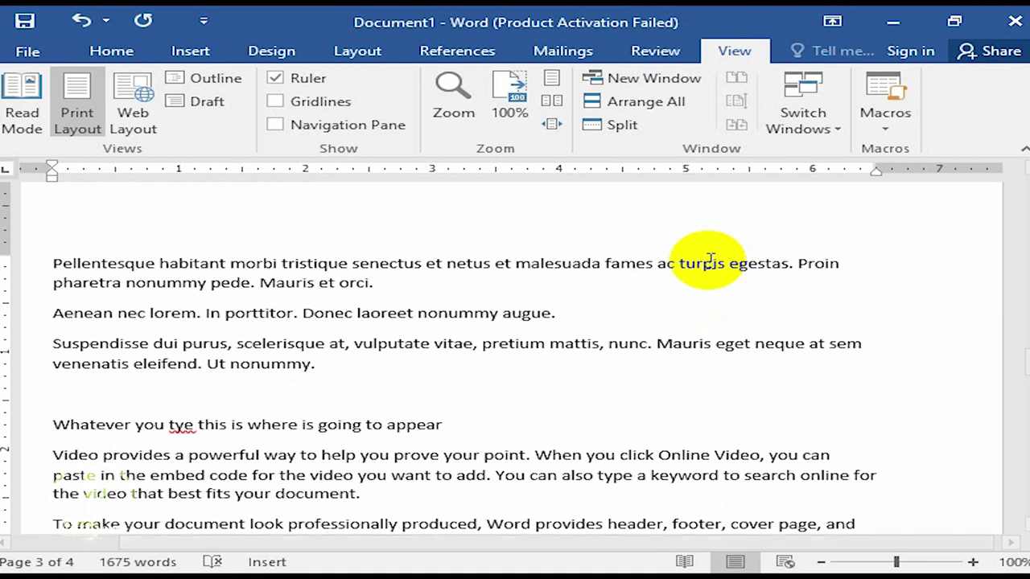
{"action": "scroll", "coordinate": [711, 260], "scroll_direction": "down", "scroll_amount": 3}
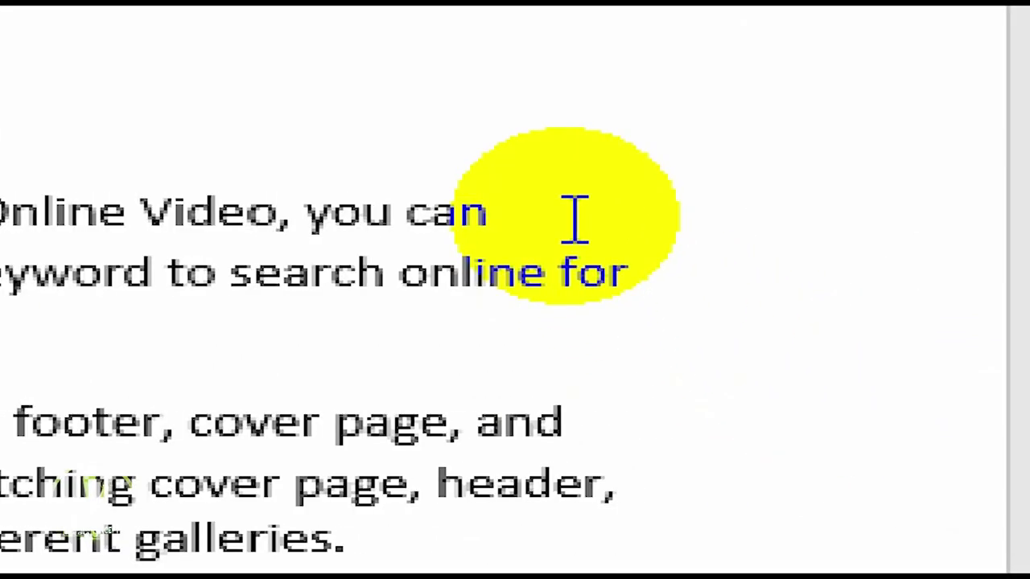
{"action": "left_click", "coordinate": [575, 218]}
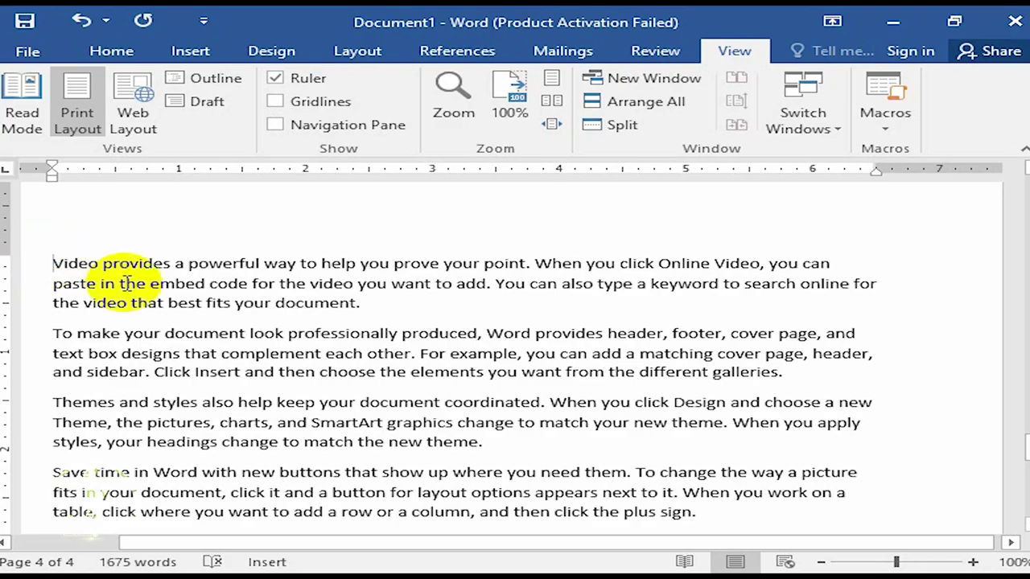
{"action": "left_click", "coordinate": [58, 266]}
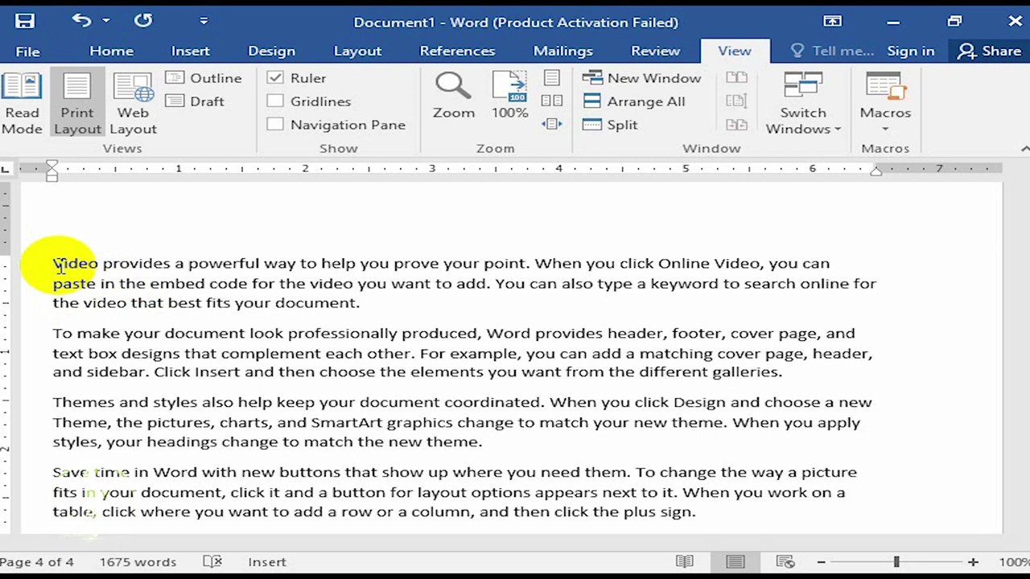
{"action": "key", "text": "ctrl+End"}
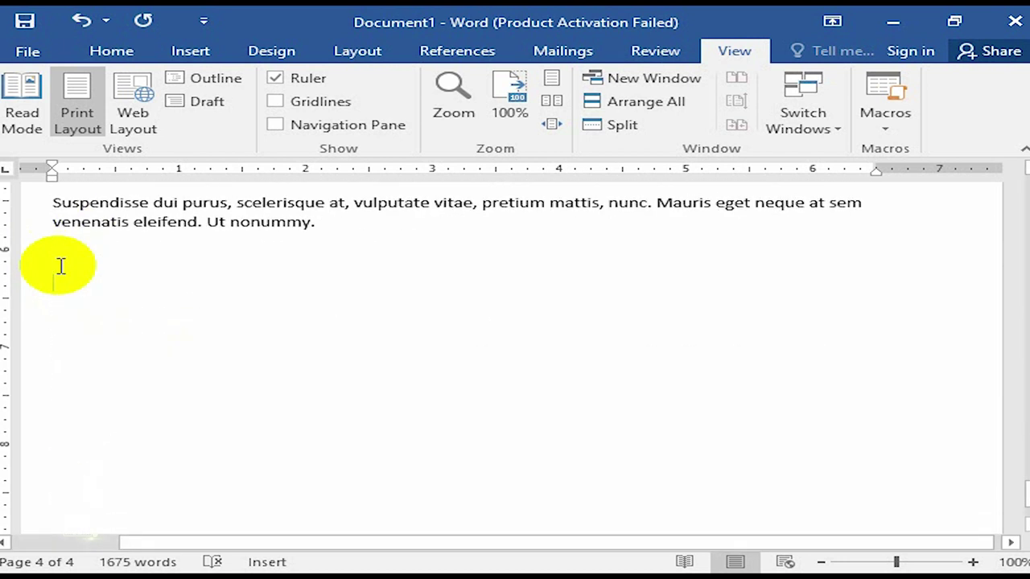
{"action": "key", "text": "ctrl+Home"}
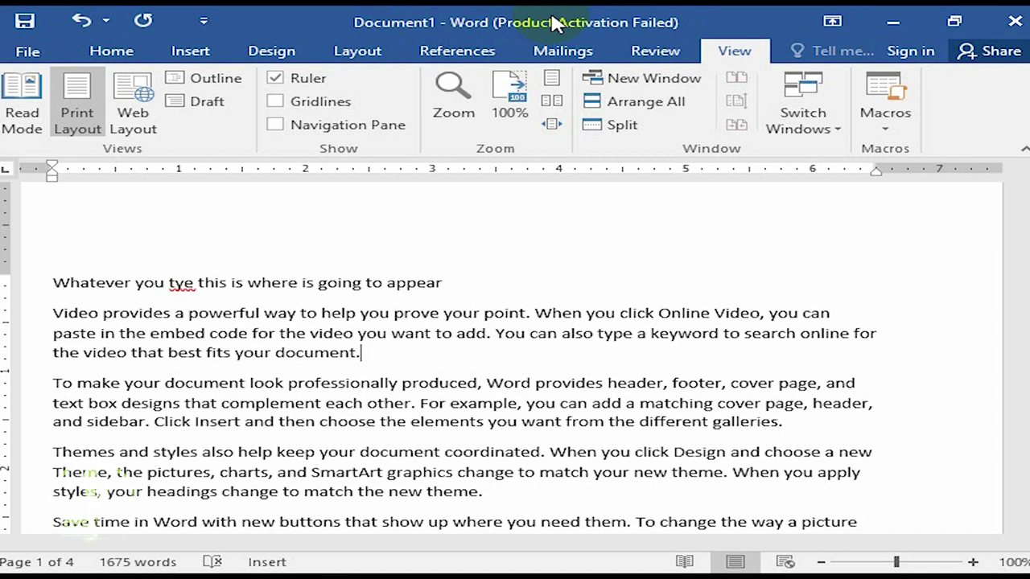
- Go to File > Save As to show the save locations for Document1
{"action": "left_click", "coordinate": [402, 554]}
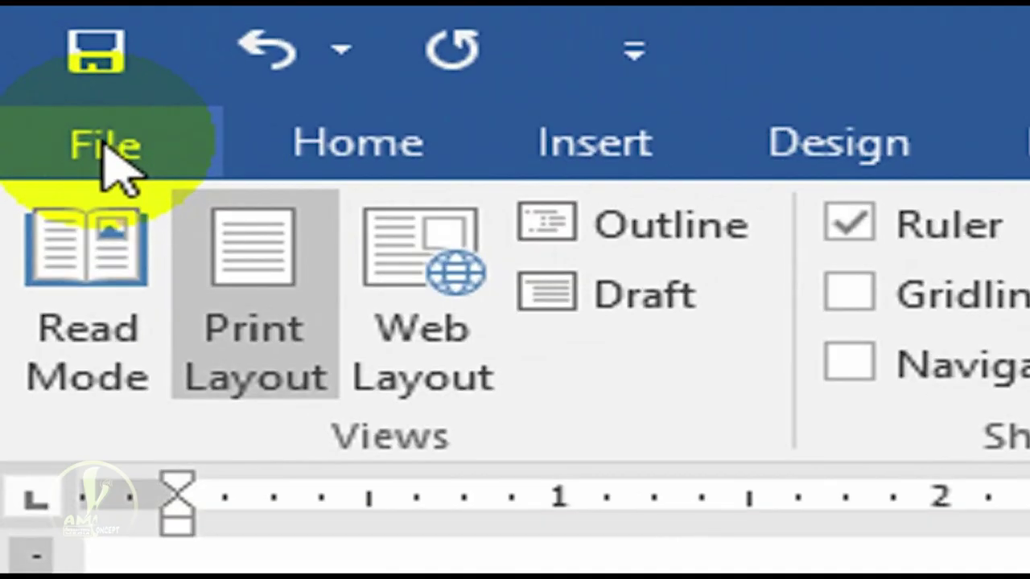
{"action": "left_click", "coordinate": [103, 145]}
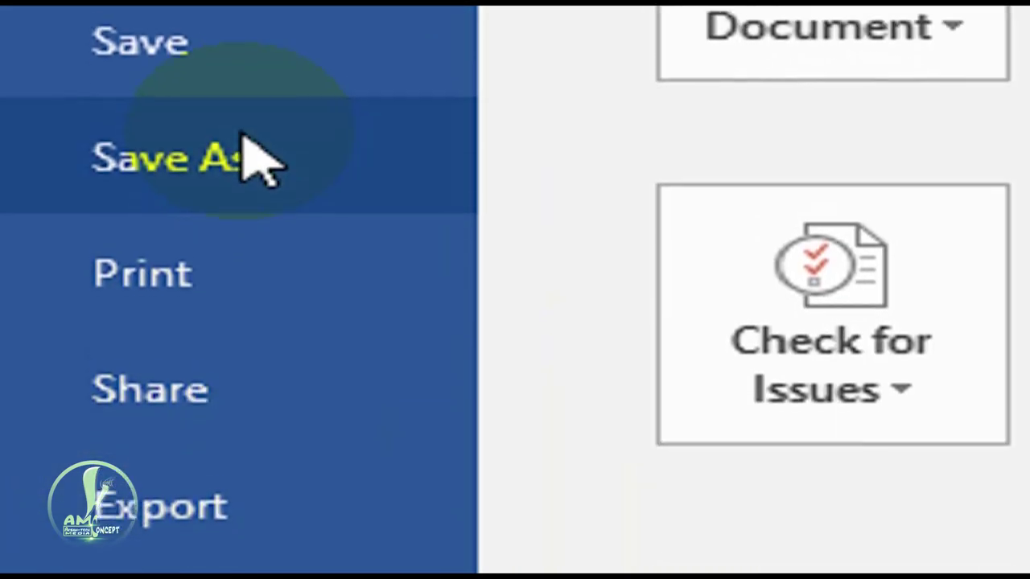
{"action": "left_click", "coordinate": [233, 186]}
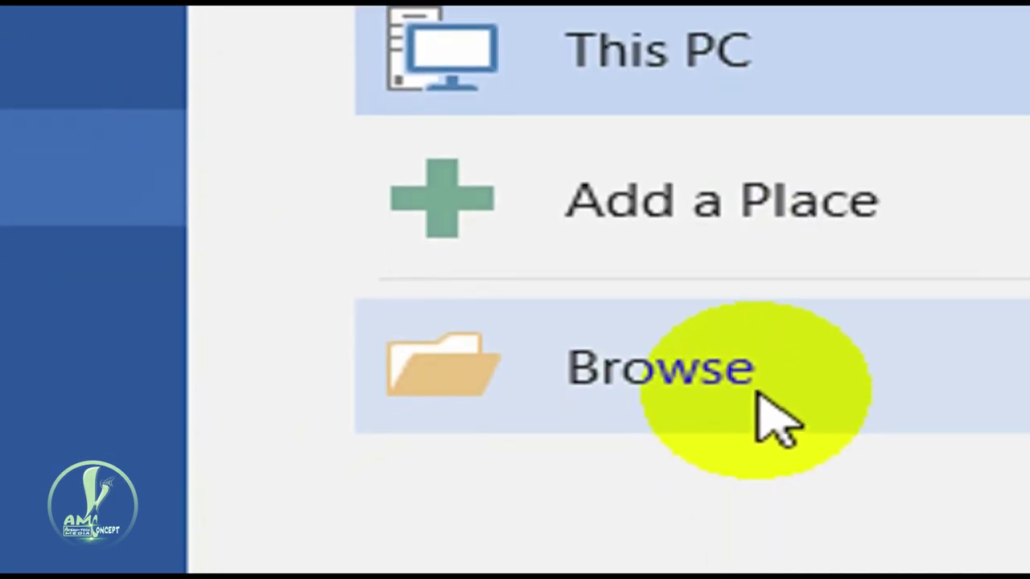
- Browse for a save folder and choose the Desktop in the Save As dialog
{"action": "left_click", "coordinate": [757, 391]}
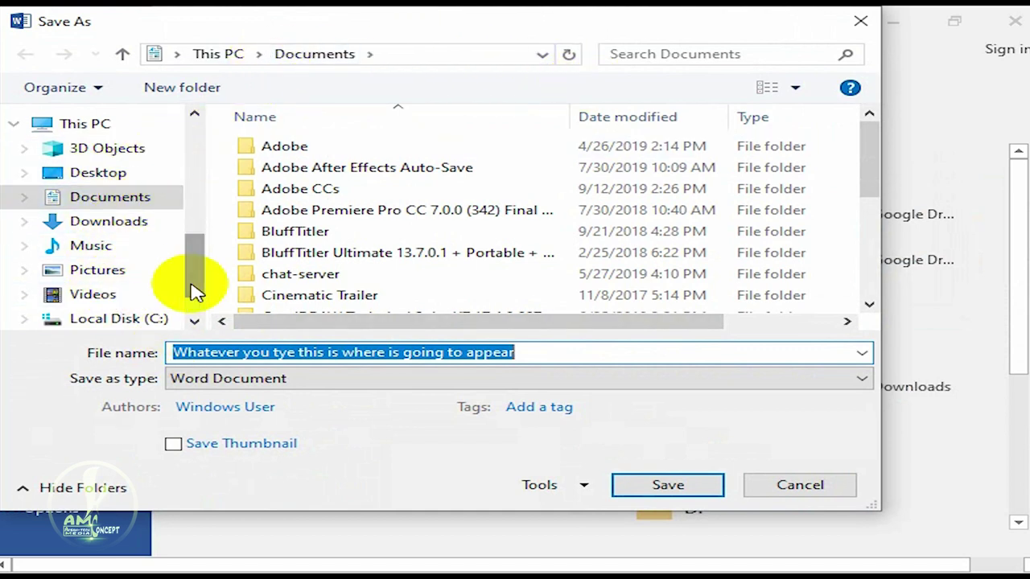
{"action": "scroll", "coordinate": [112, 210], "scroll_direction": "up", "scroll_amount": 1}
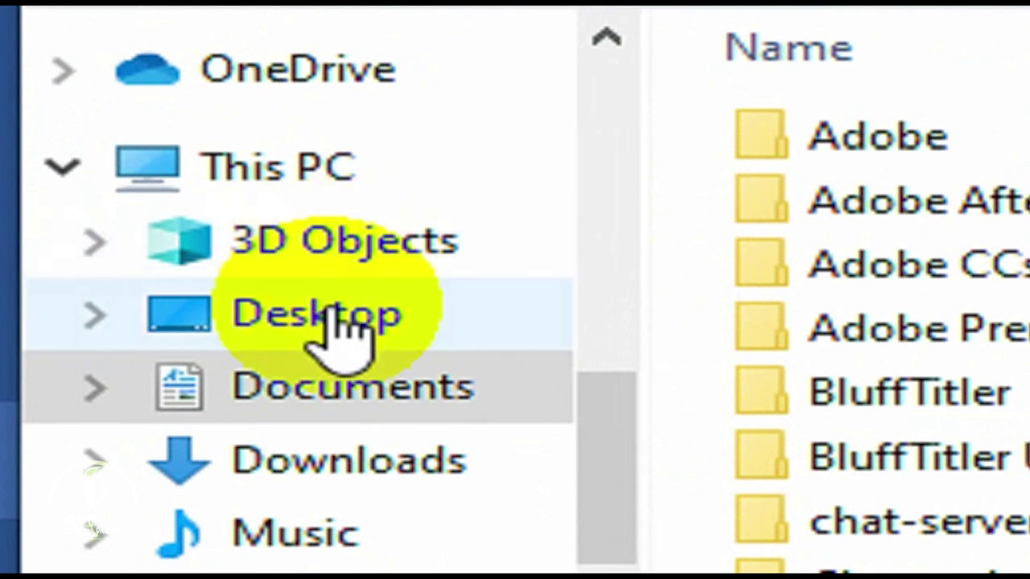
{"action": "left_click", "coordinate": [330, 322]}
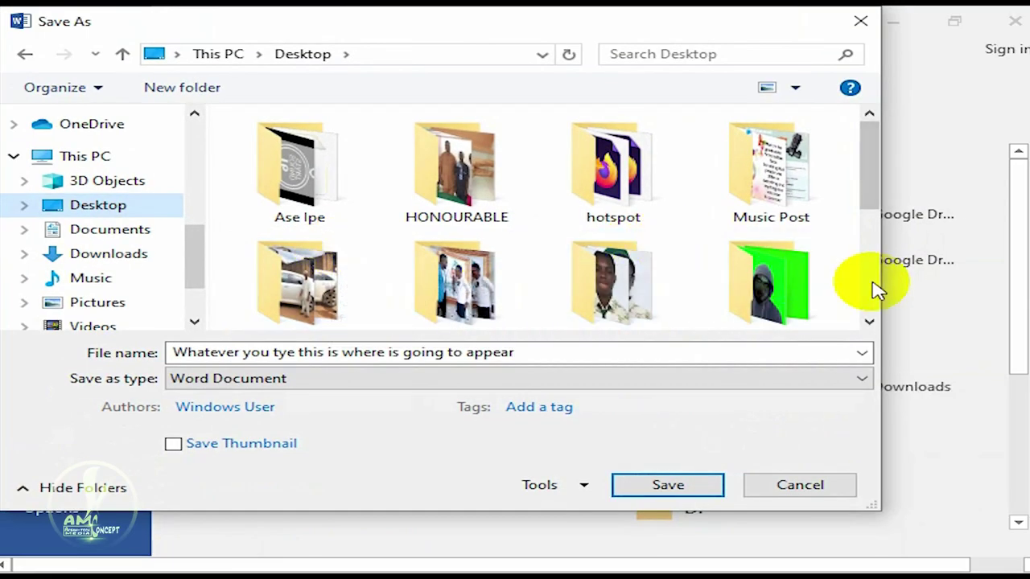
{"action": "scroll", "coordinate": [875, 290], "scroll_direction": "down", "scroll_amount": 3}
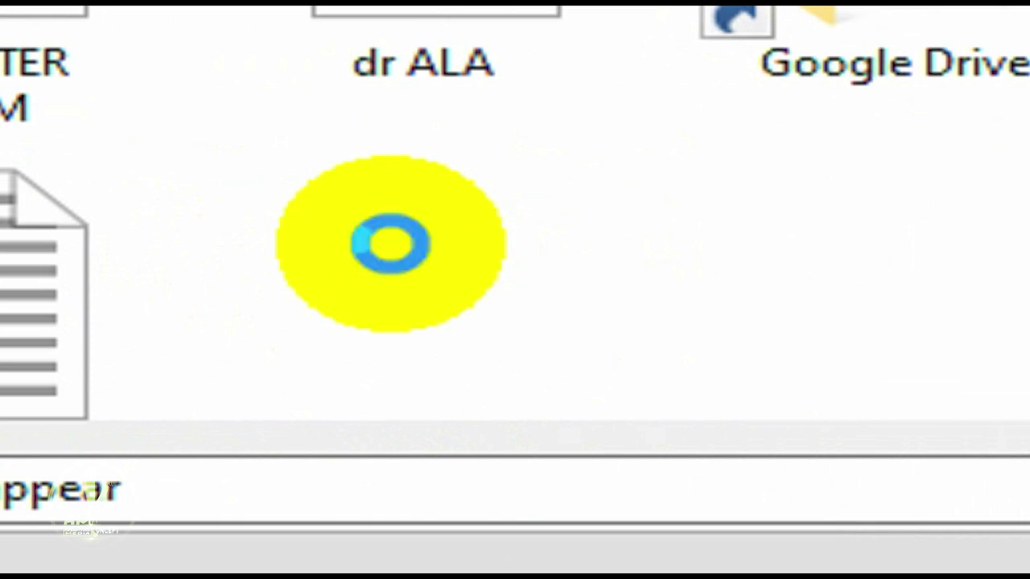
- Create a new Desktop folder named 'prac' and open it
{"action": "right_click", "coordinate": [392, 245]}
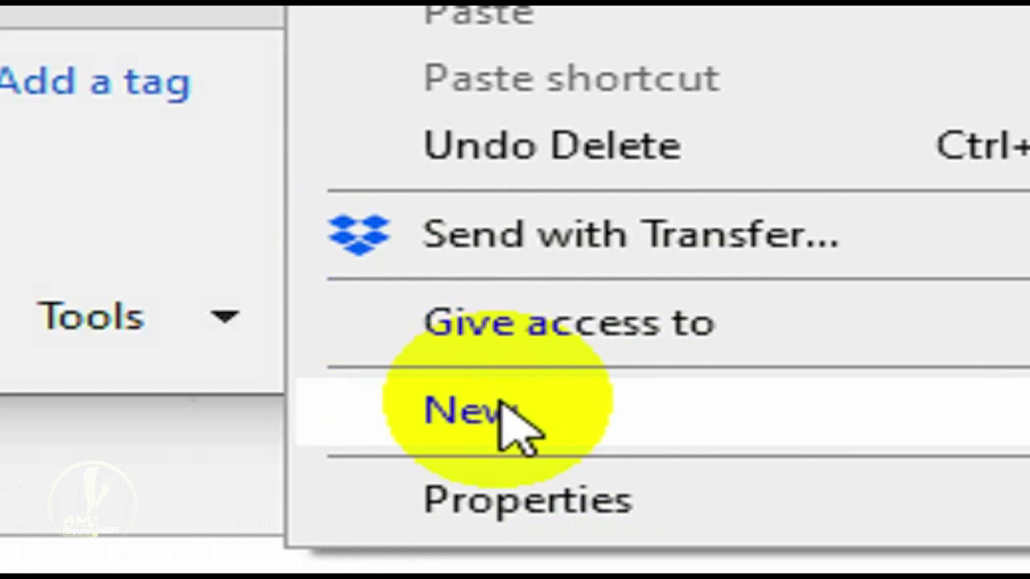
{"action": "mouse_move", "coordinate": [500, 401]}
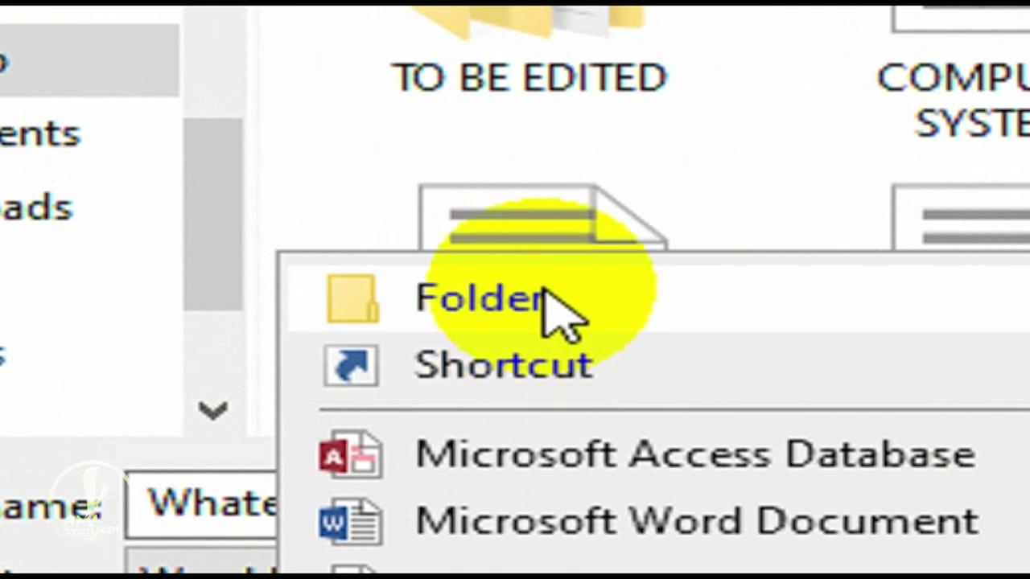
{"action": "left_click", "coordinate": [483, 298]}
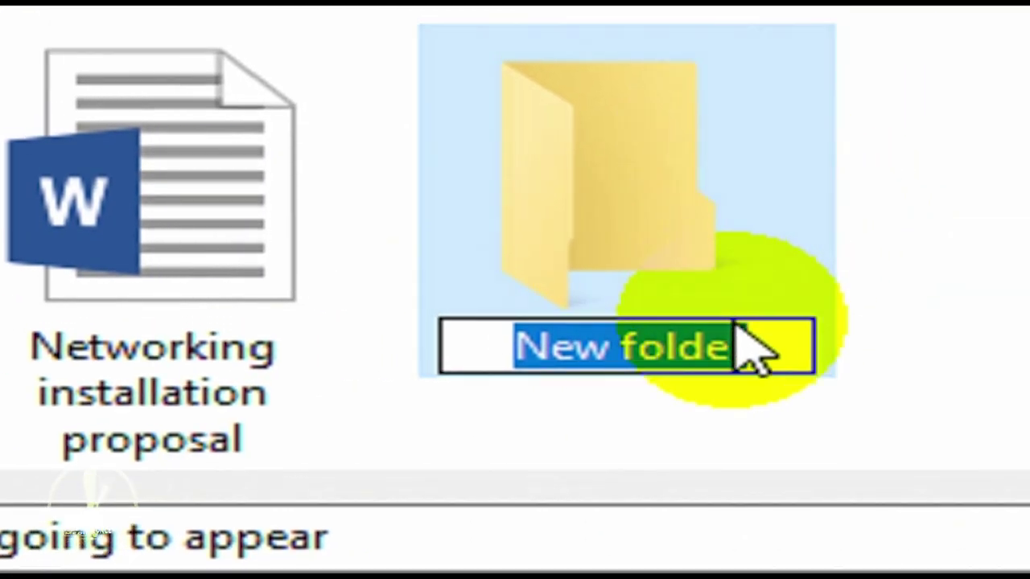
{"action": "type", "text": "prac"}
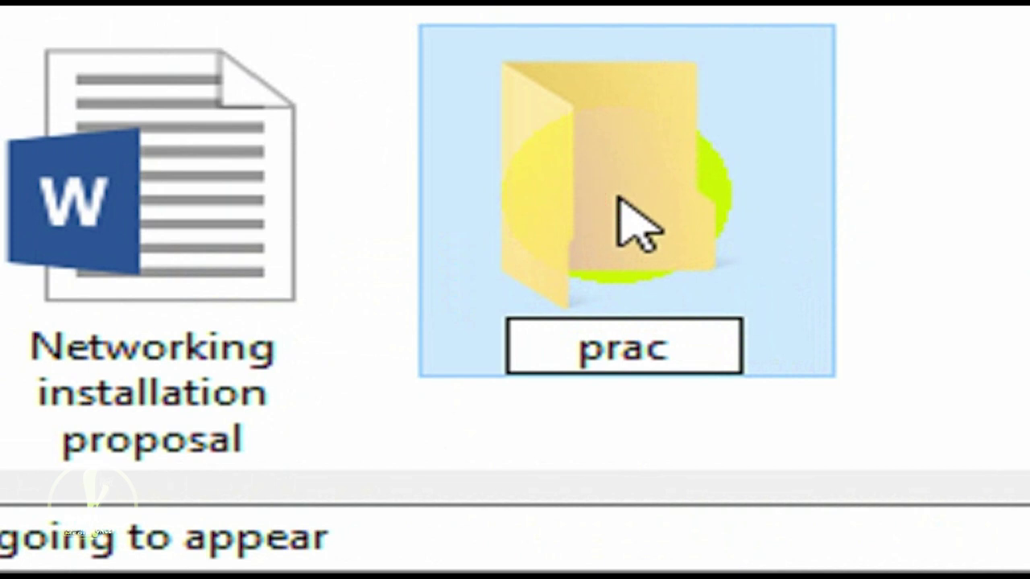
{"action": "key", "text": "Return"}
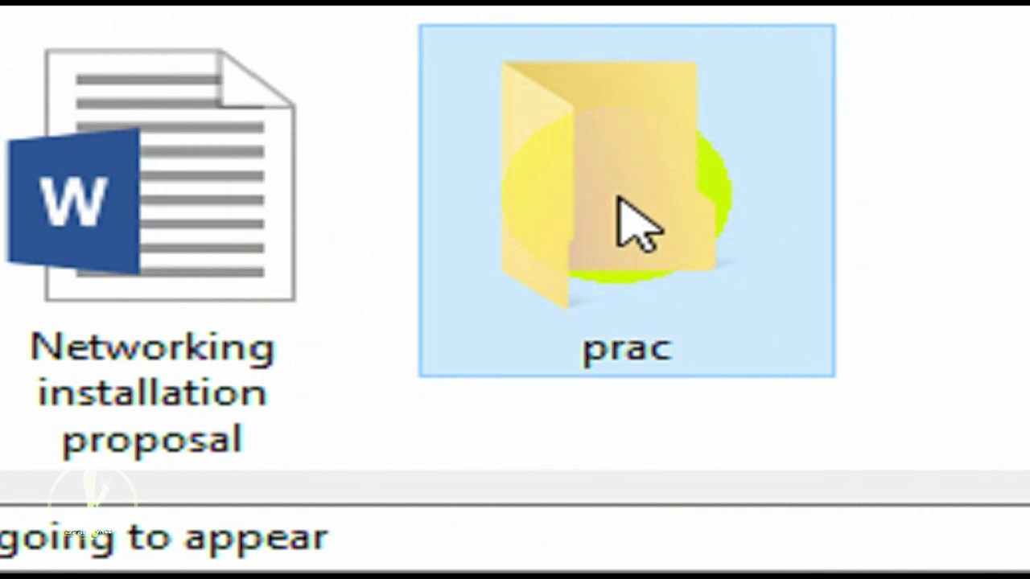
{"action": "double_click", "coordinate": [618, 198]}
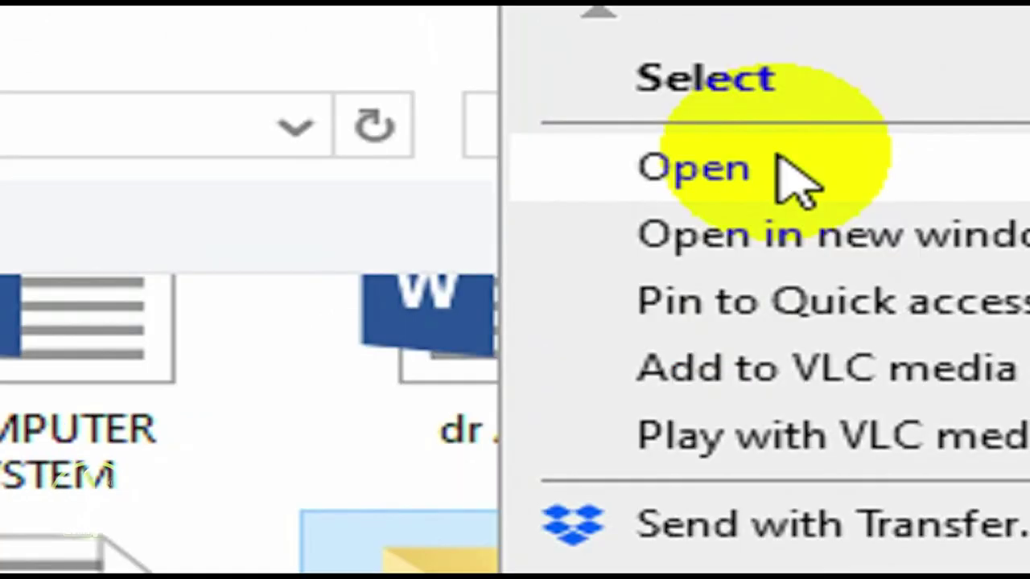
- In the Save As dialog, open the prac folder and start entering '2019 set prac 1' as the file name
{"action": "left_click", "coordinate": [781, 163]}
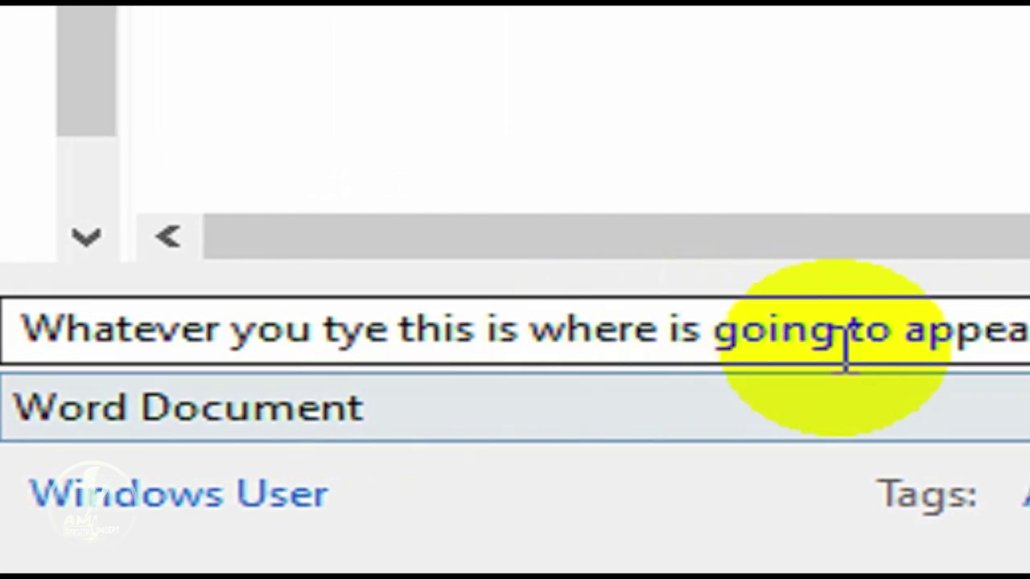
{"action": "left_click", "coordinate": [747, 336]}
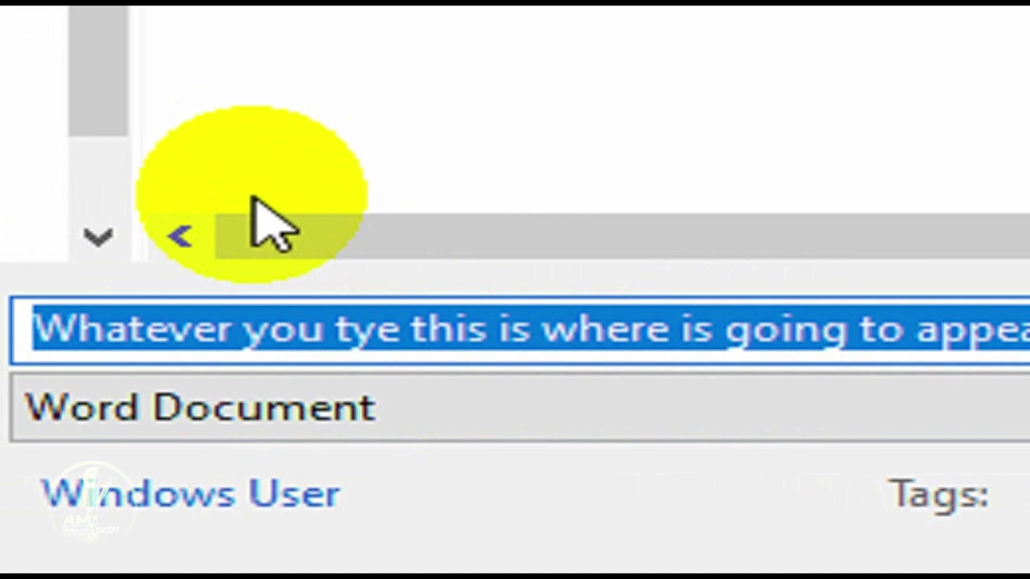
{"action": "type", "text": "2019 set prac 1"}
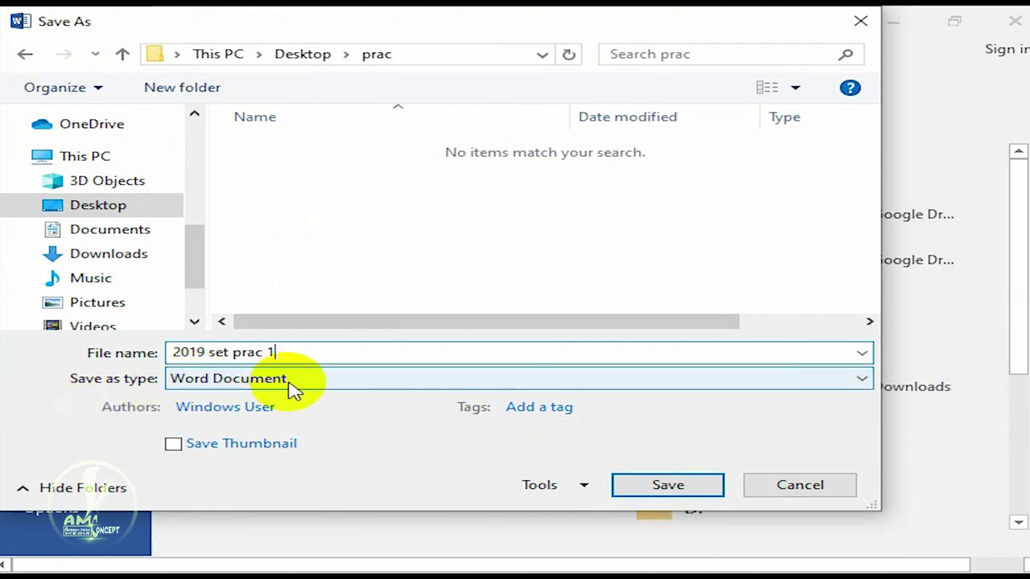
{"action": "left_click", "coordinate": [291, 388]}
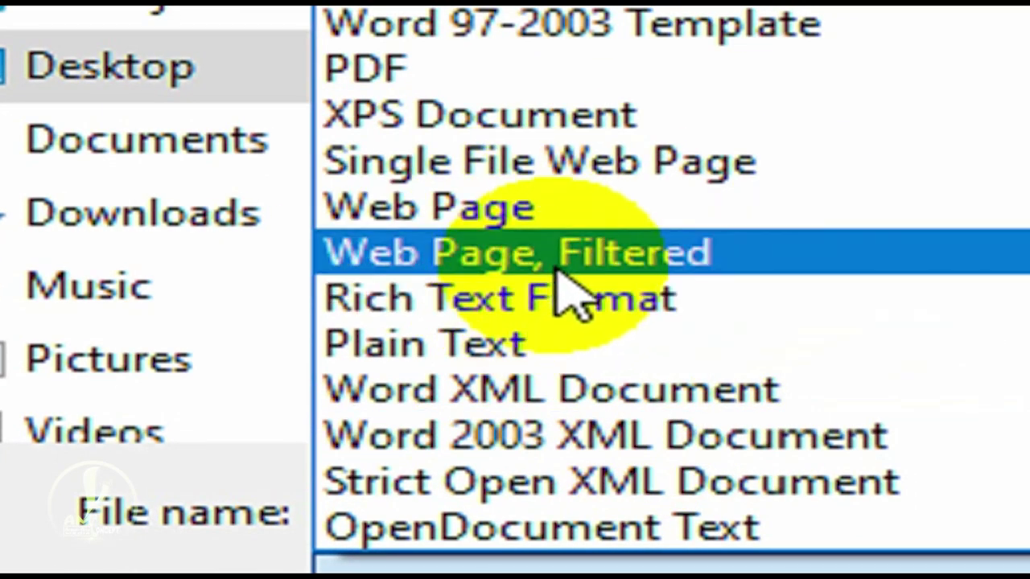
{"action": "left_click", "coordinate": [517, 256]}
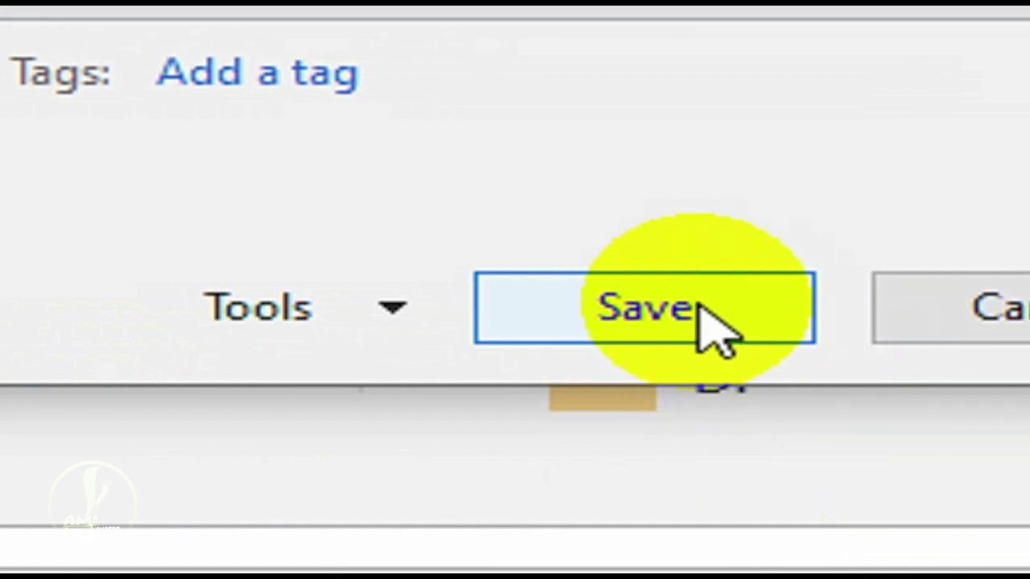
- Save '2019 set prac 1' into the prac folder and close the Save As dialog
{"action": "left_click", "coordinate": [711, 326]}
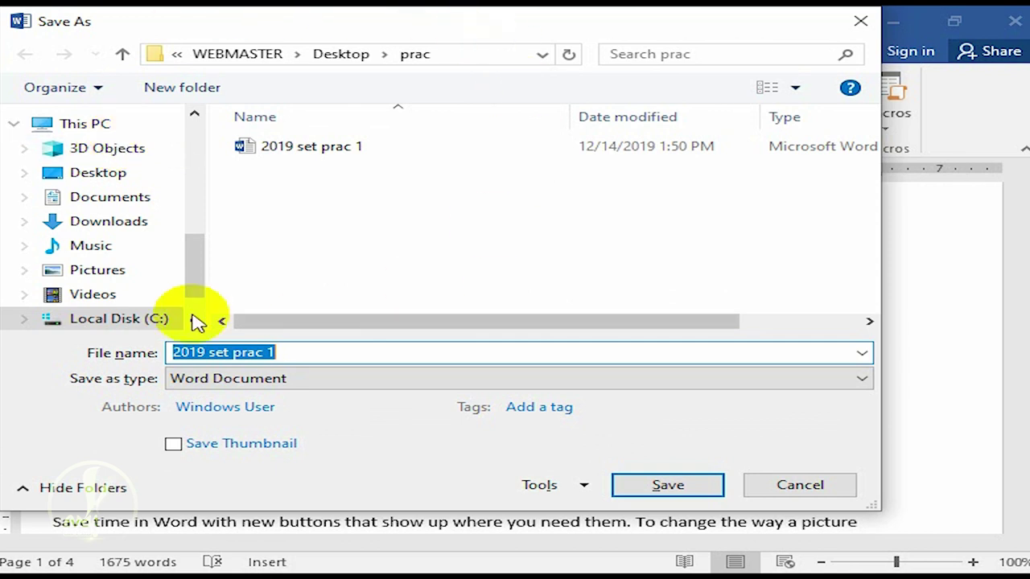
{"action": "left_click", "coordinate": [858, 25]}
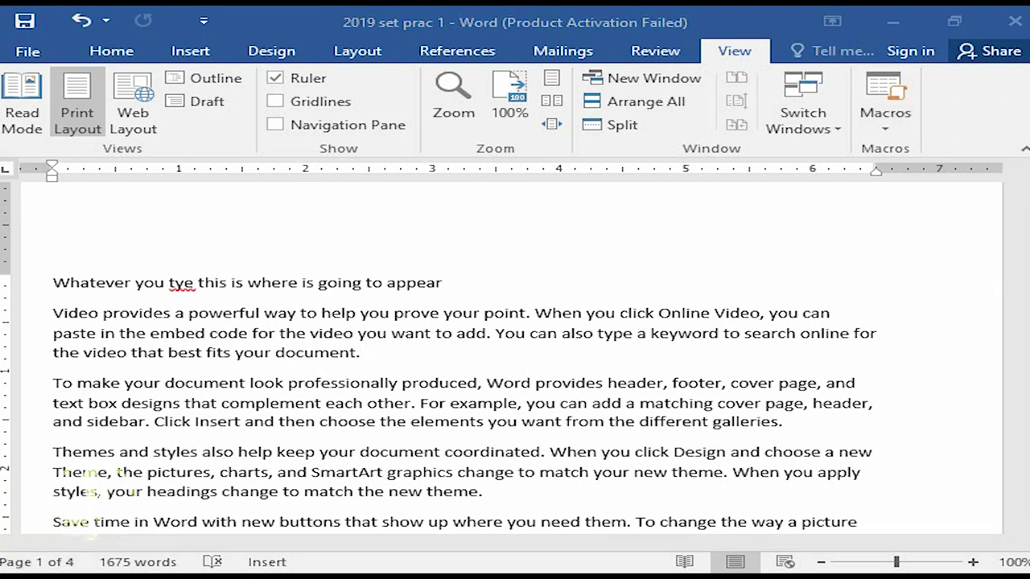
- Bring up the Windows Start menu, then dismiss it and return to the Word document
{"action": "key", "text": "super"}
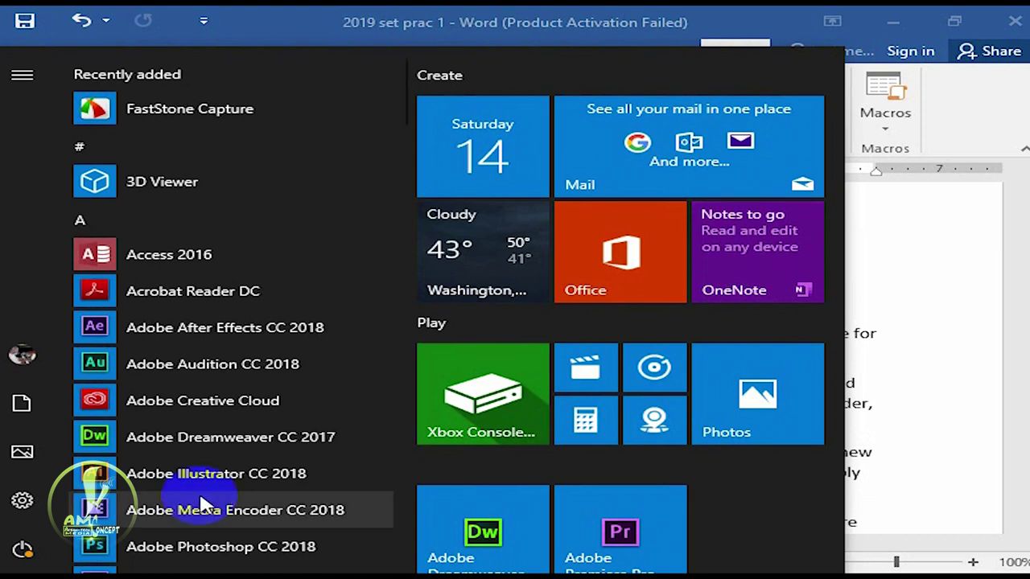
{"action": "left_click", "coordinate": [997, 395]}
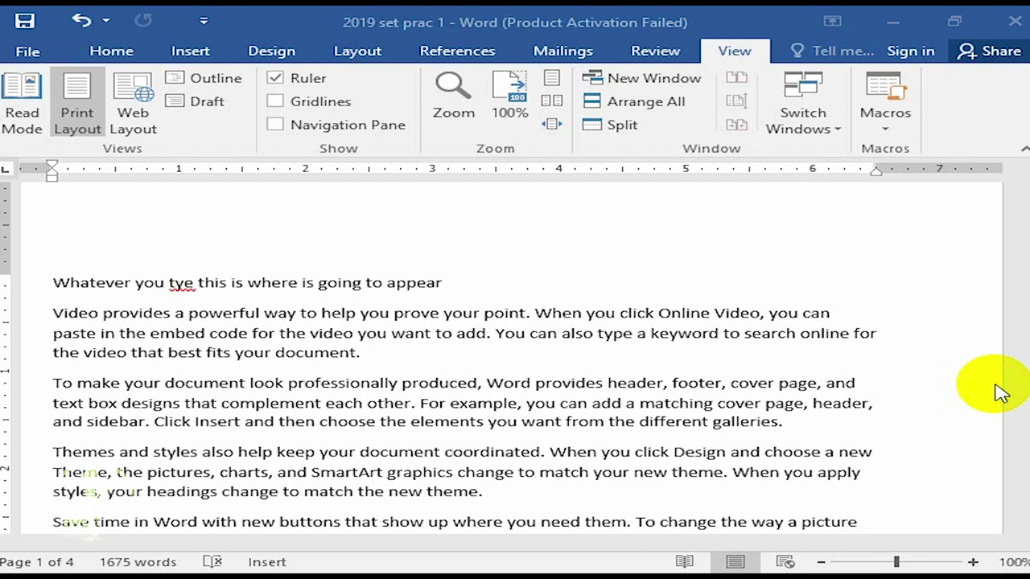
{"action": "left_click", "coordinate": [997, 394]}
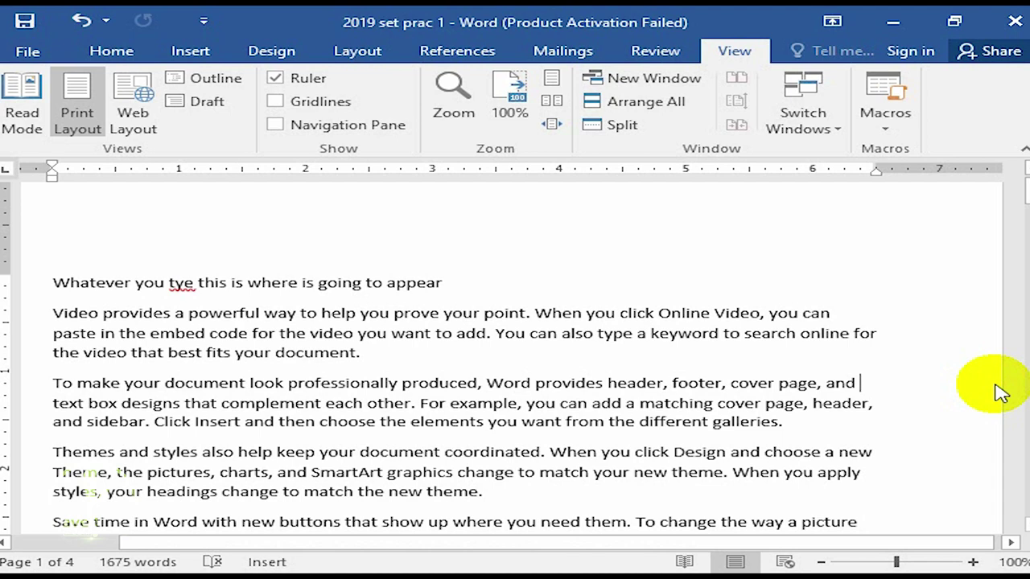
- Open and cancel Save As with F12, then show the File Info page via Alt, F
{"action": "key", "text": "F12"}
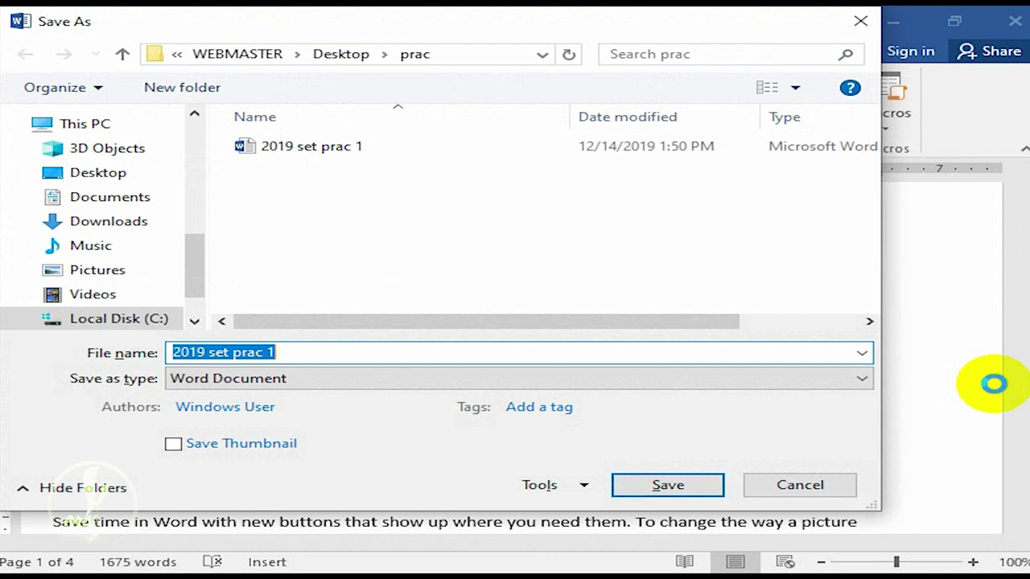
{"action": "key", "text": "Escape"}
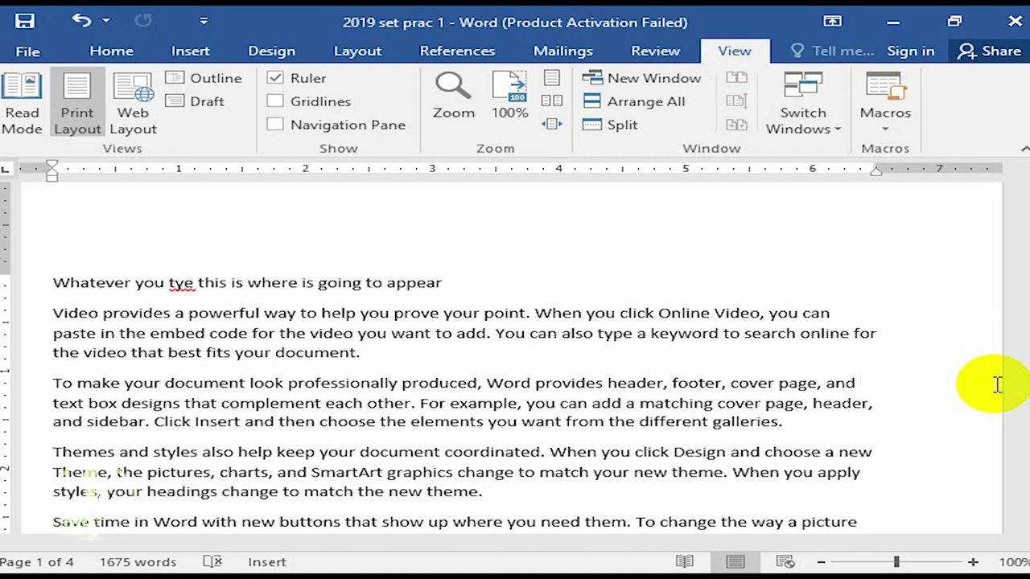
{"action": "key", "text": "alt"}
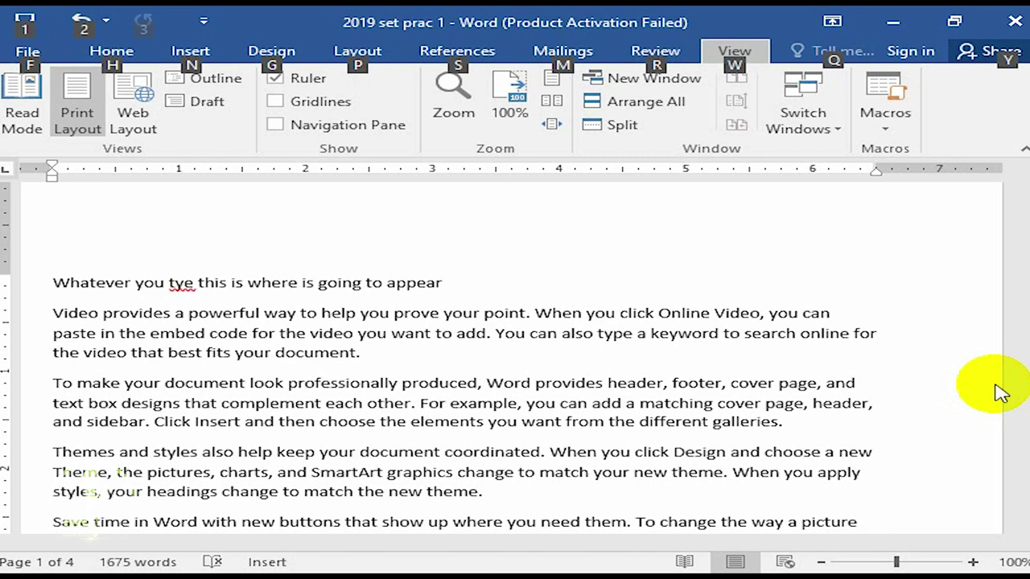
{"action": "key", "text": "f"}
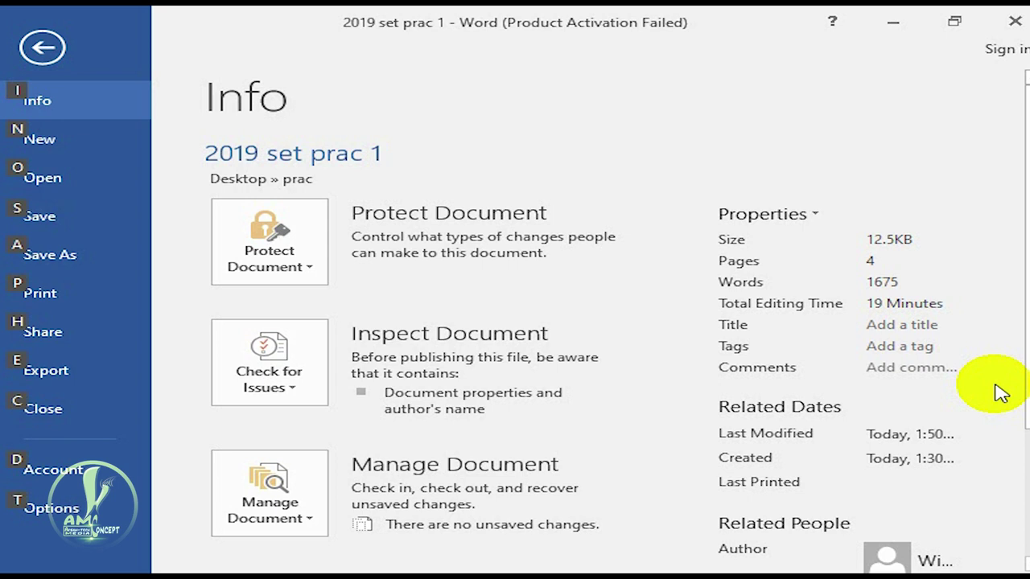
- Show the backstage Save As page, with prac as the current folder
{"action": "key", "text": "a"}
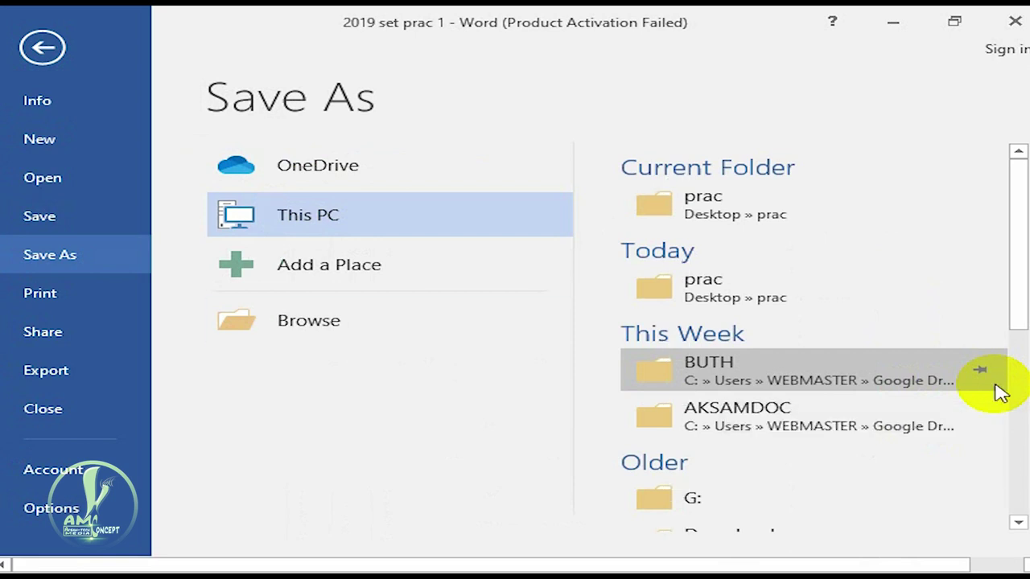
- Open the Save As dialog, cancel it, and leave the backstage for the document
{"action": "key", "text": "o"}
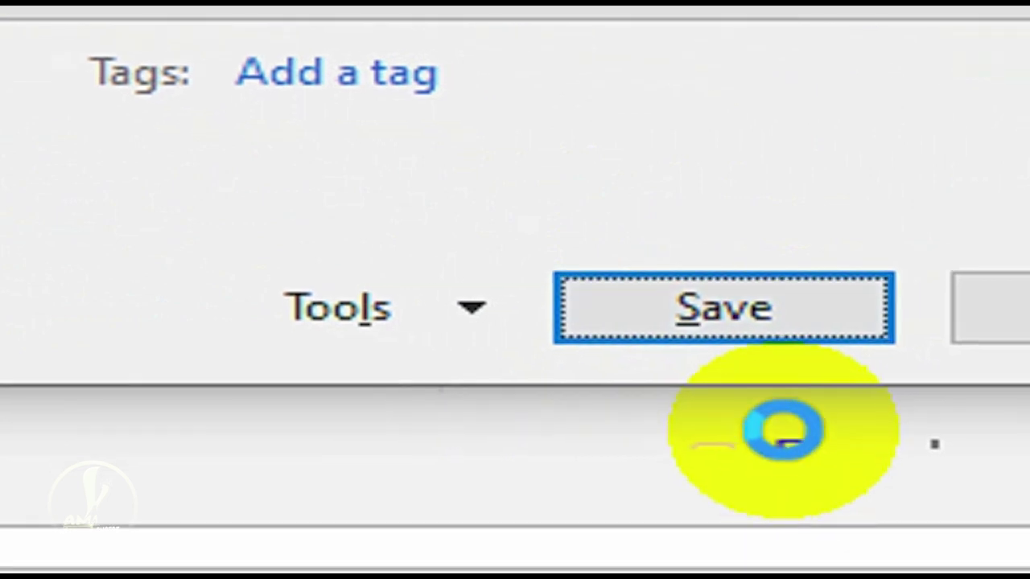
{"action": "key", "text": "Tab"}
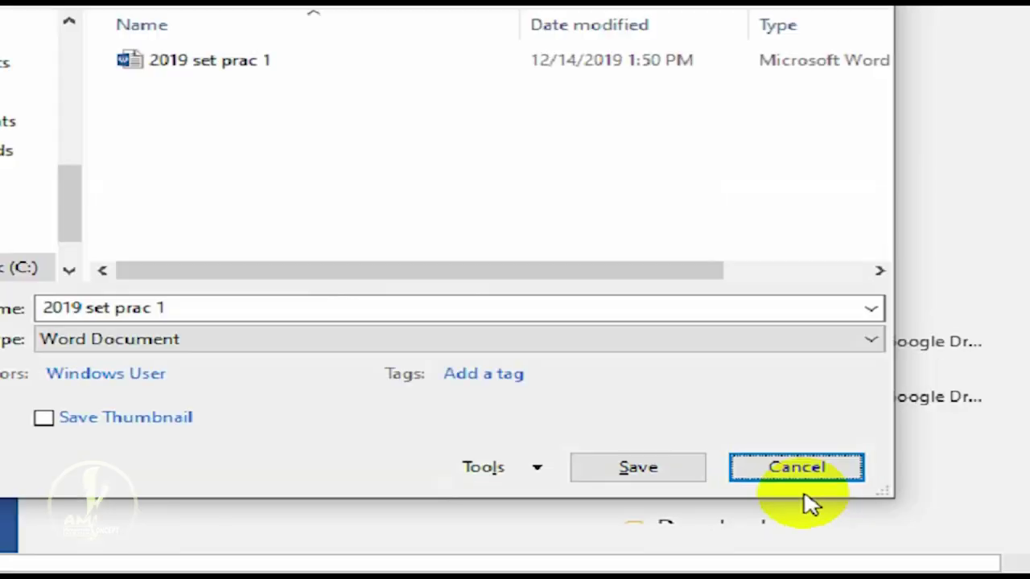
{"action": "left_click", "coordinate": [796, 330]}
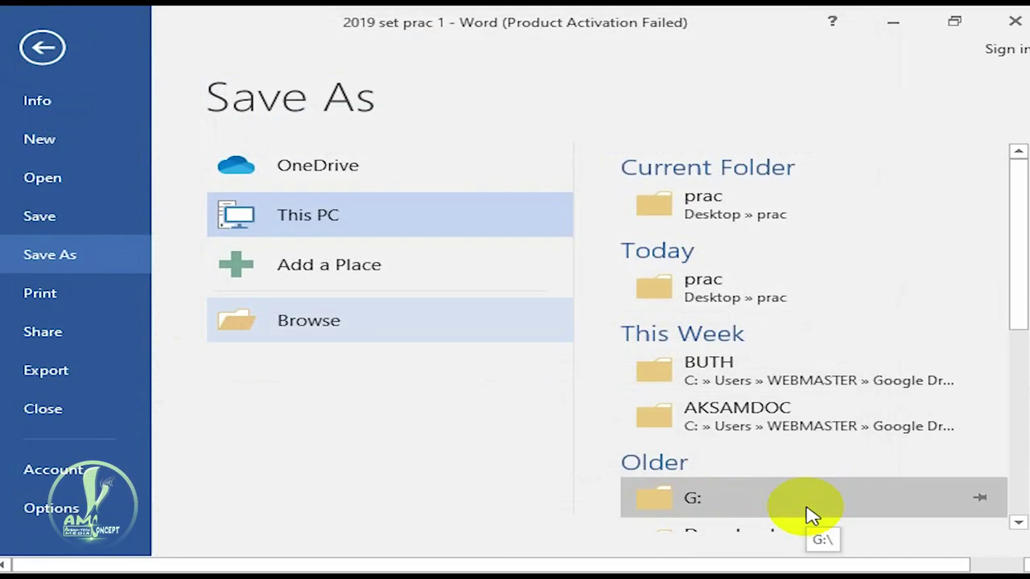
{"action": "key", "text": "Escape"}
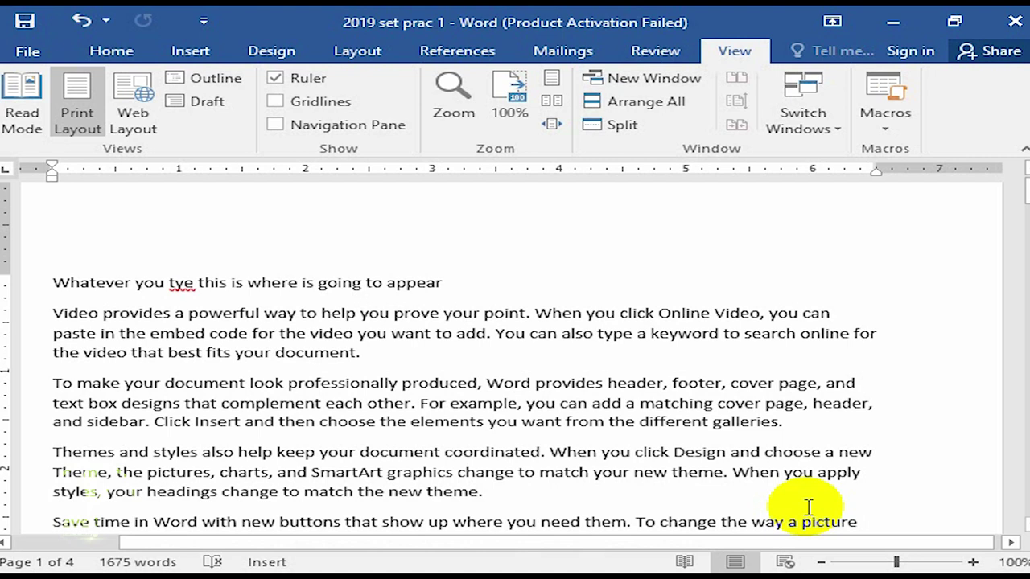
- Type 'You safe as you type' at the top of page 4
{"action": "scroll", "coordinate": [809, 507], "scroll_direction": "down", "scroll_amount": 15}
{"action": "scroll", "coordinate": [809, 507], "scroll_direction": "down", "scroll_amount": 5}
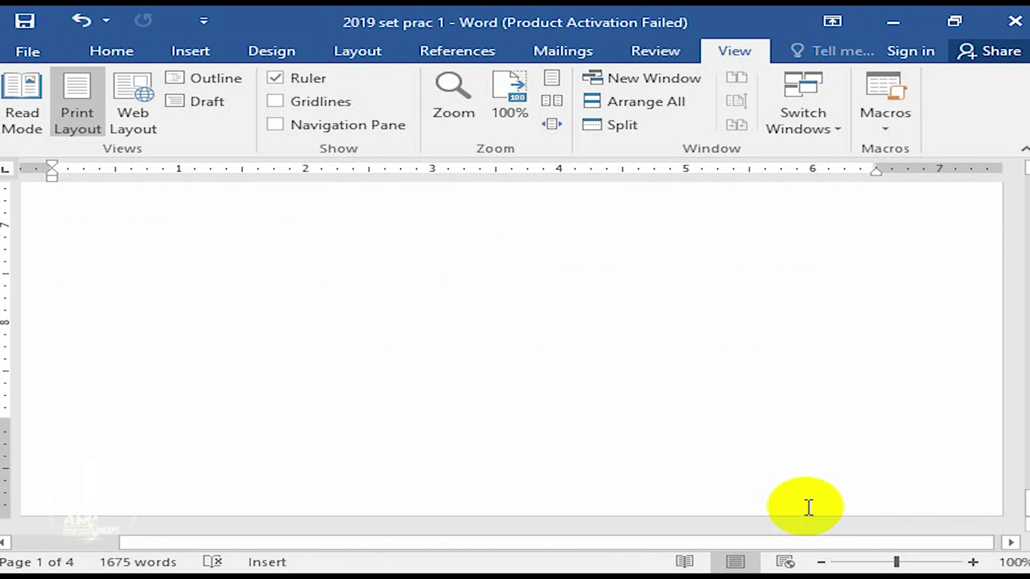
{"action": "left_click", "coordinate": [809, 507]}
{"action": "type", "text": "You s"}
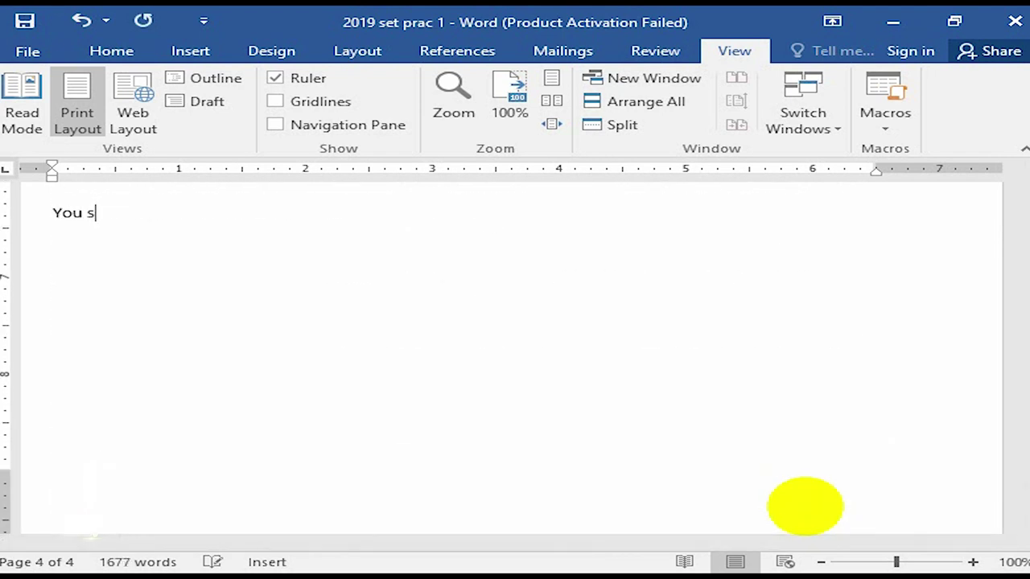
{"action": "type", "text": "afe as you ty"}
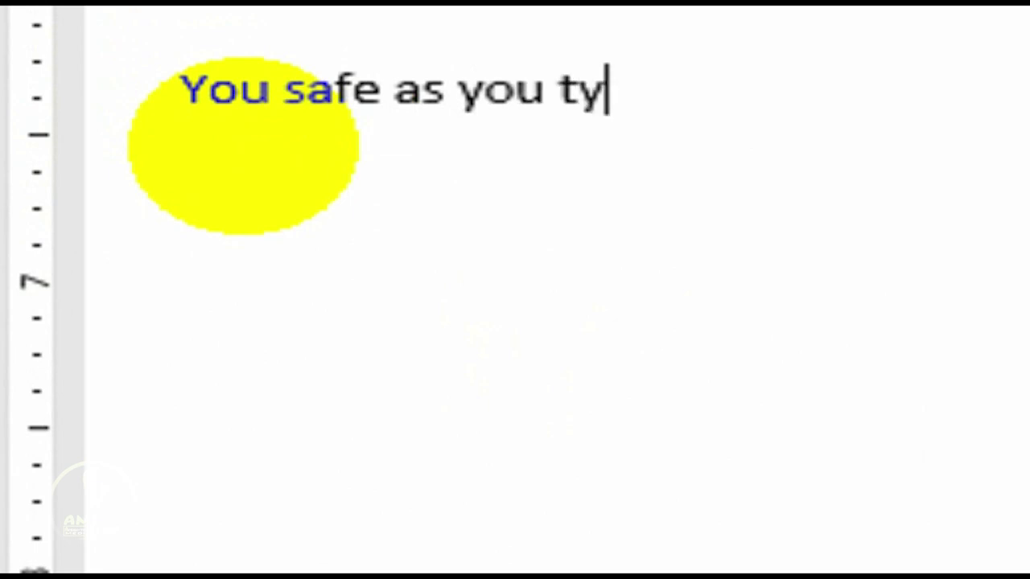
{"action": "type", "text": "pe"}
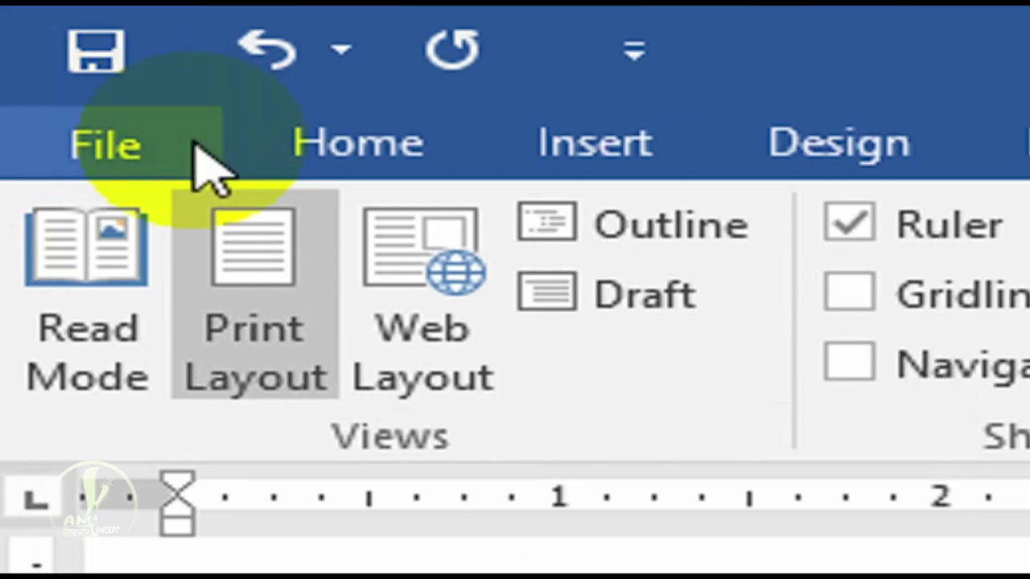
- Save via File > Save, then type 'Or I can use Icon on the quick bar'
{"action": "left_click", "coordinate": [103, 145]}
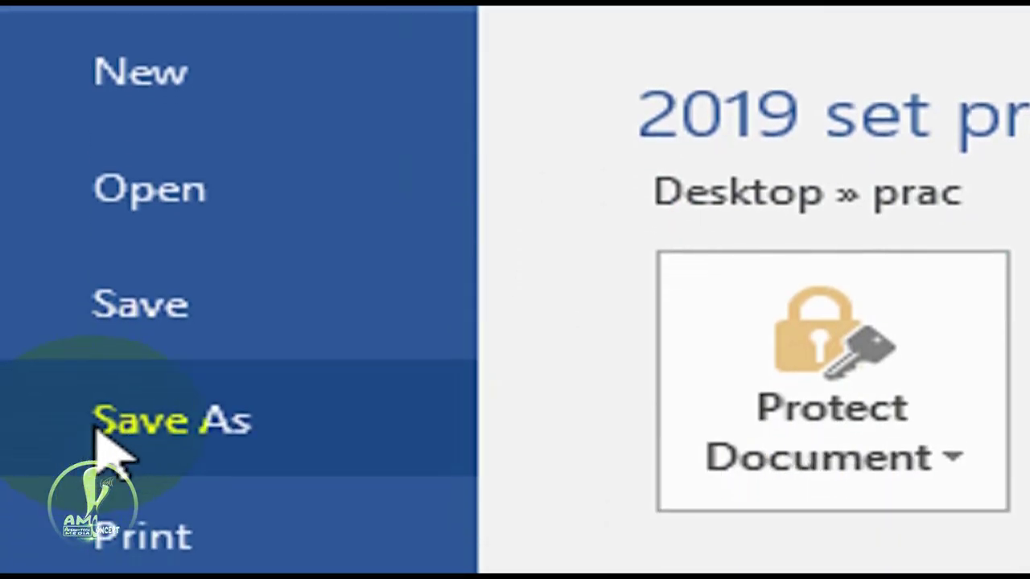
{"action": "left_click", "coordinate": [161, 295]}
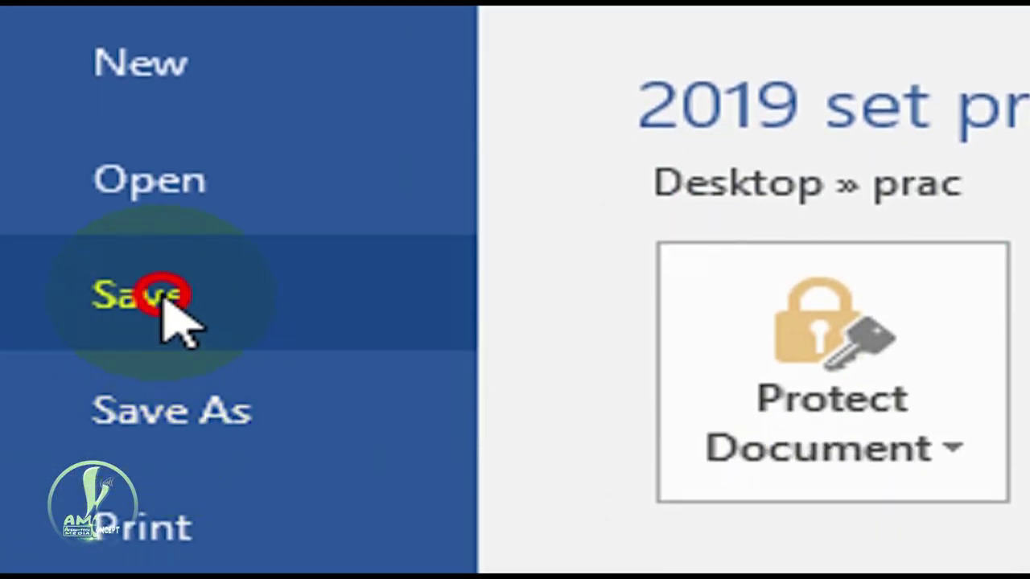
{"action": "type", "text": "or"}
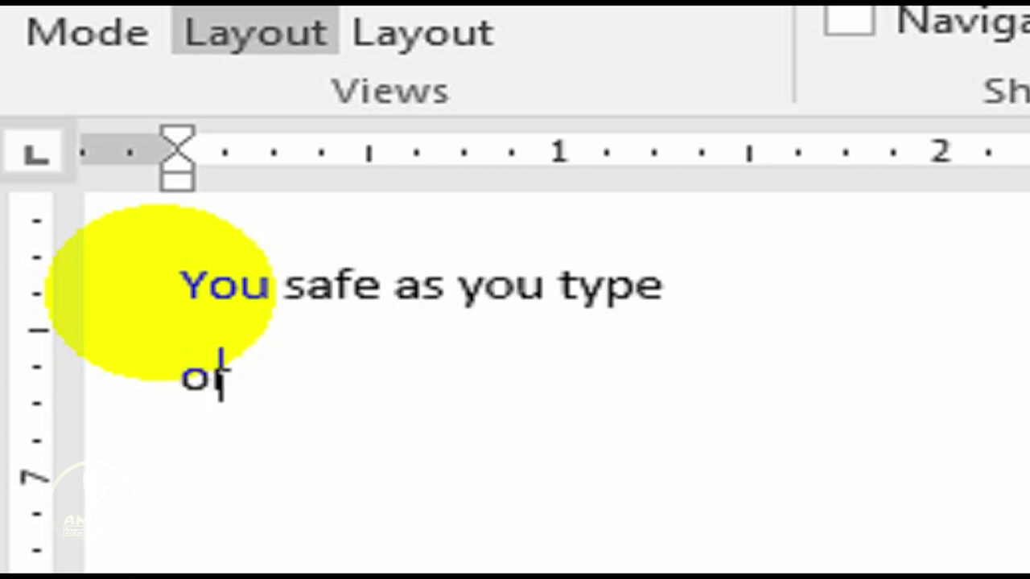
{"action": "type", "text": " i c"}
{"action": "key", "text": "BackSpace"}
{"action": "key", "text": "BackSpace"}
{"action": "type", "text": "can use l"}
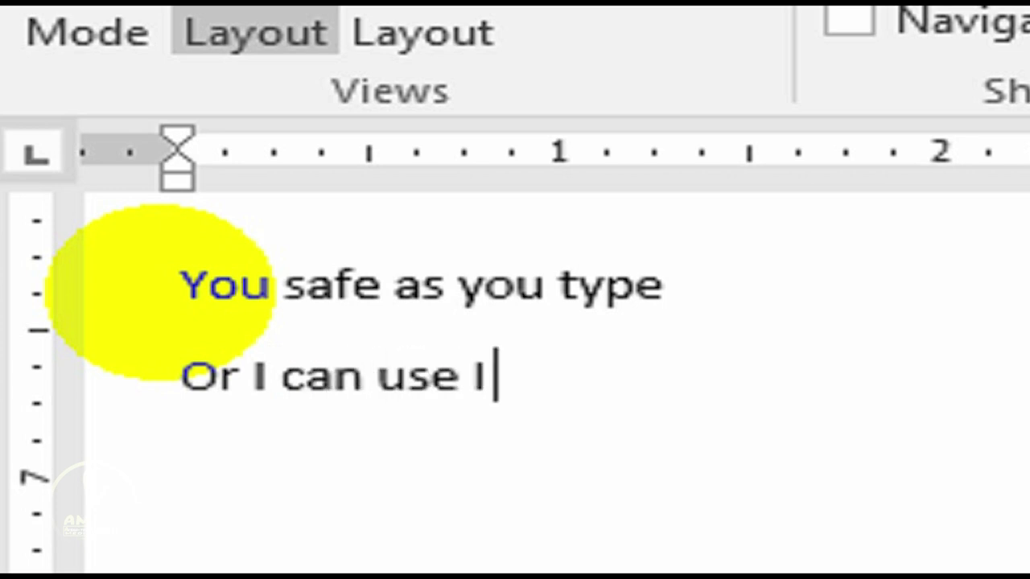
{"action": "type", "text": "con on"}
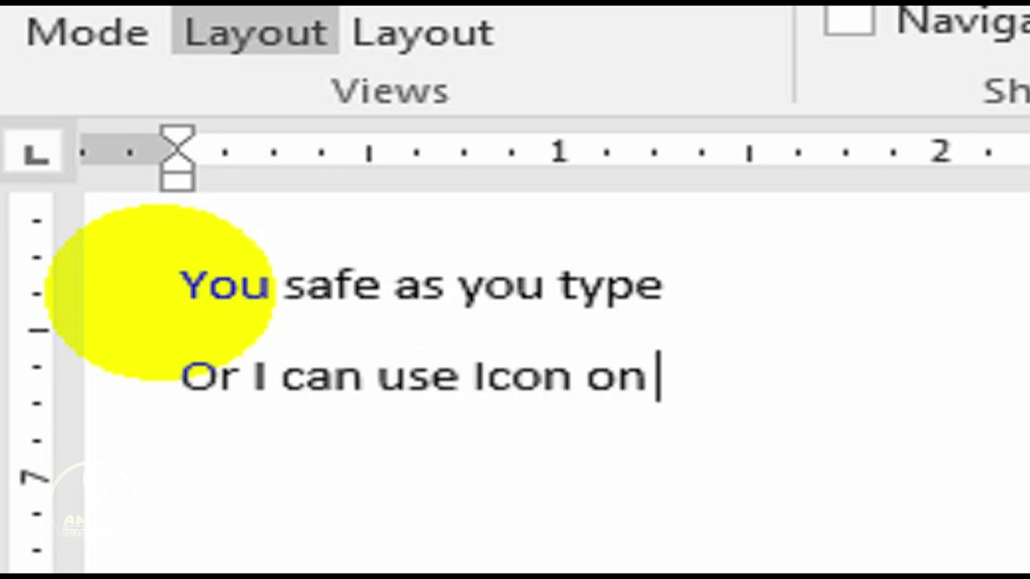
{"action": "type", "text": " the q"}
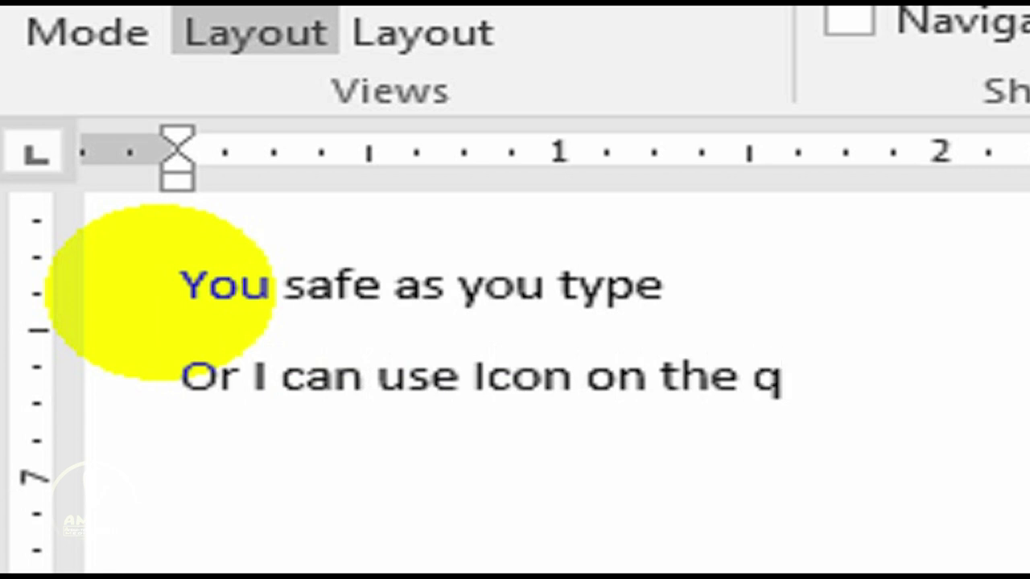
{"action": "type", "text": "uick bar"}
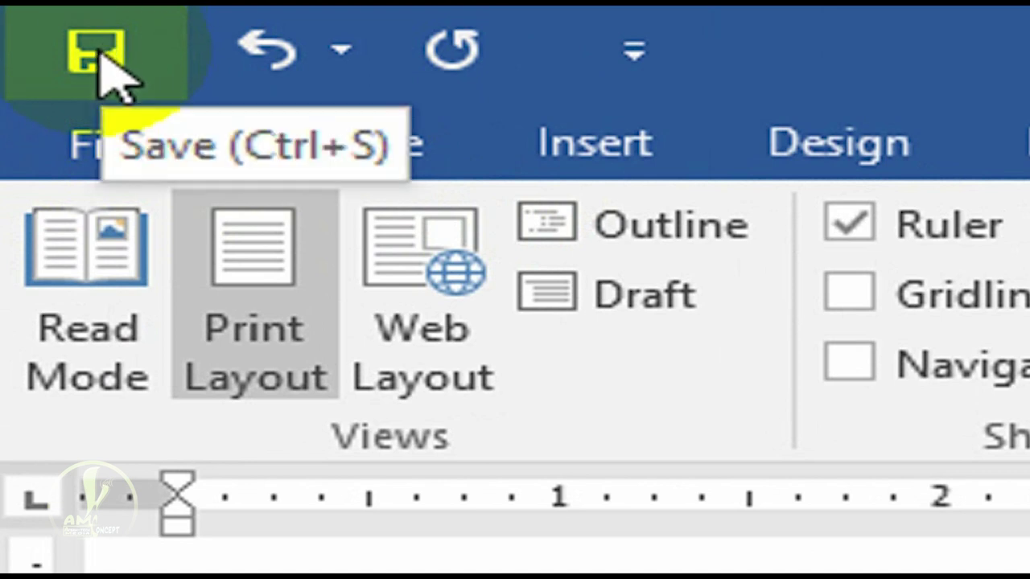
- Save from the Quick Access Toolbar, then add the lines 'I can also use the short cut on th e keyboard by' and 'Pressing ctrl s'
{"action": "left_click", "coordinate": [99, 53]}
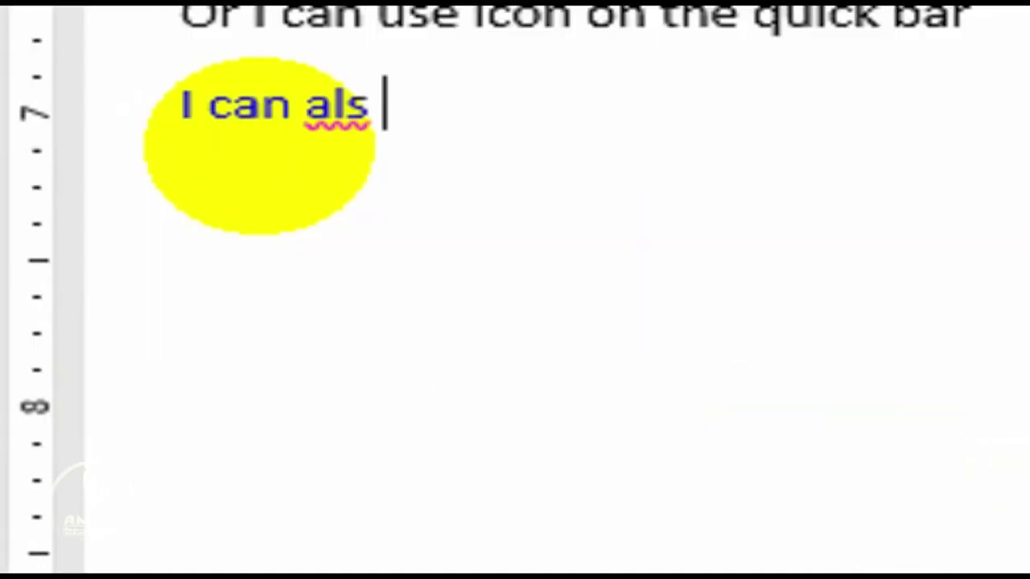
{"action": "type", "text": "o use "}
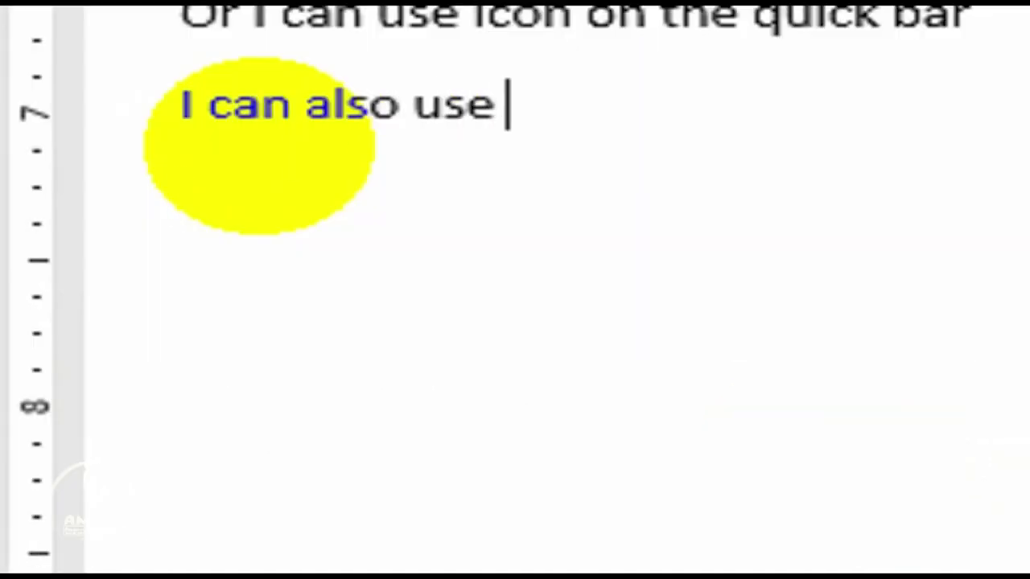
{"action": "type", "text": "the "}
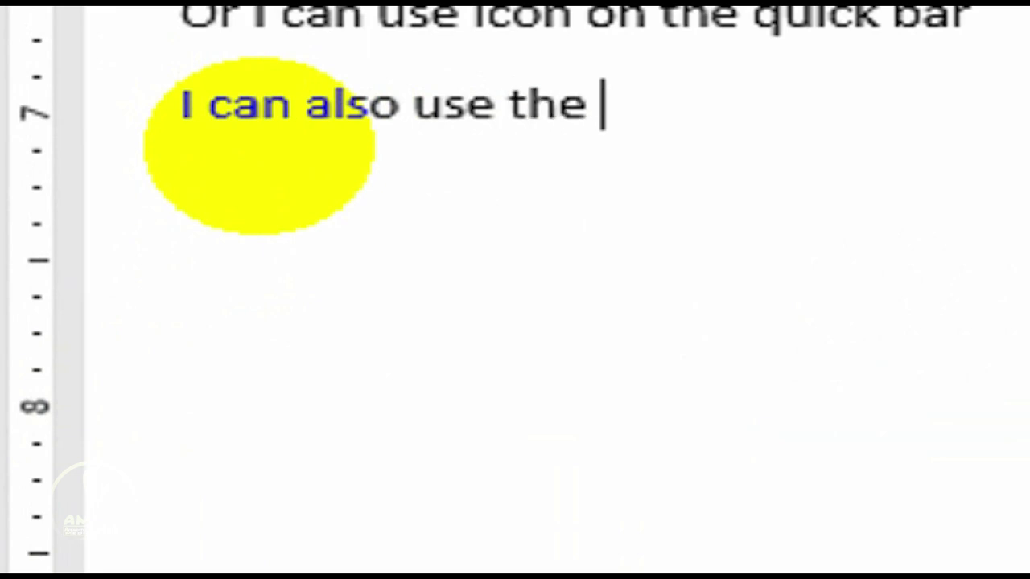
{"action": "type", "text": "short "}
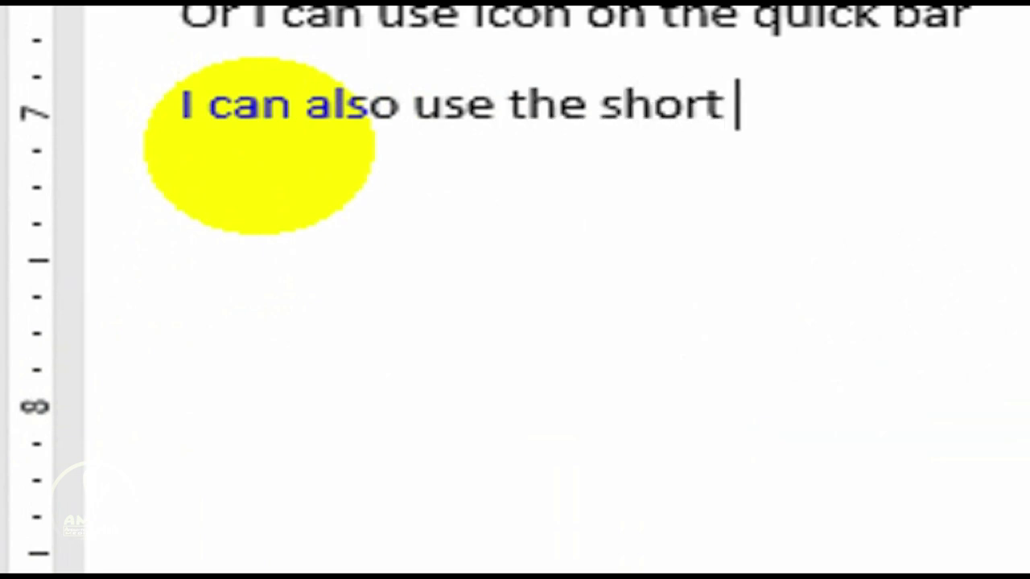
{"action": "type", "text": "cut on th e"}
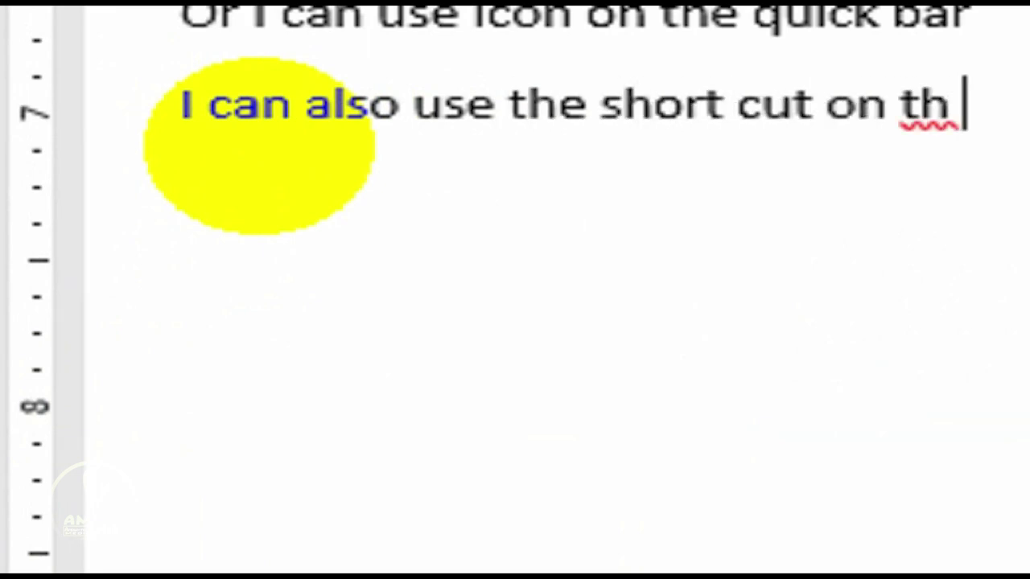
{"action": "type", "text": " ke"}
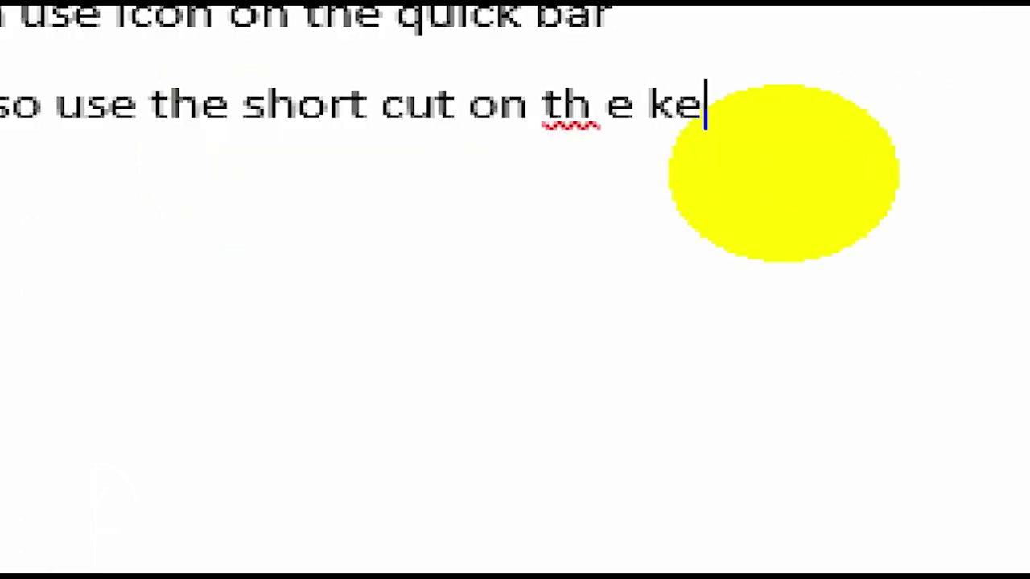
{"action": "type", "text": "yboard "}
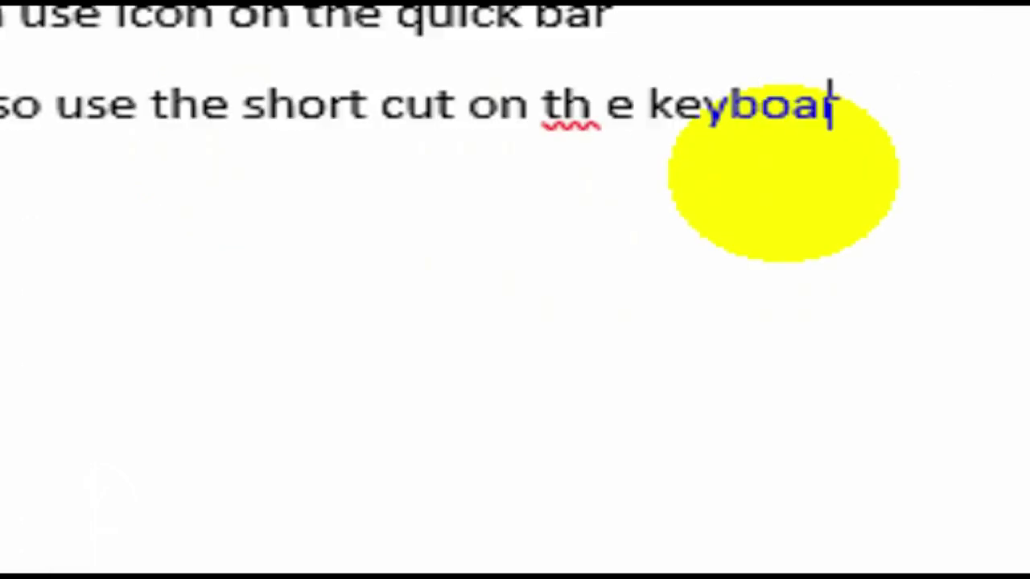
{"action": "type", "text": "byu"}
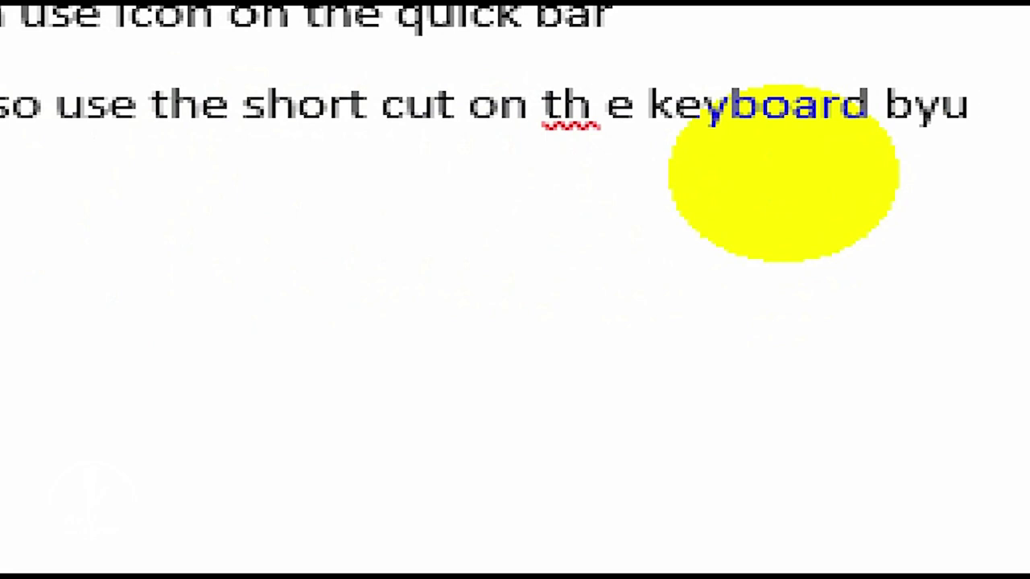
{"action": "key", "text": "BackSpace"}
{"action": "key", "text": "Return"}
{"action": "type", "text": "pressing ctrl as"}
{"action": "key", "text": "BackSpace"}
{"action": "key", "text": "BackSpace"}
{"action": "type", "text": "s"}
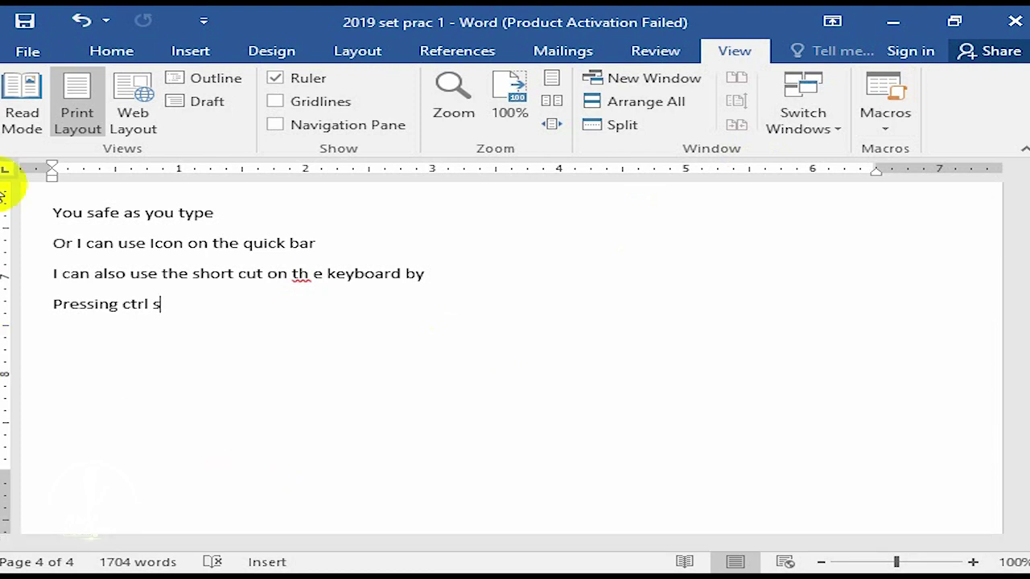
- Create a new blank document from File > New
{"action": "left_click", "coordinate": [39, 50]}
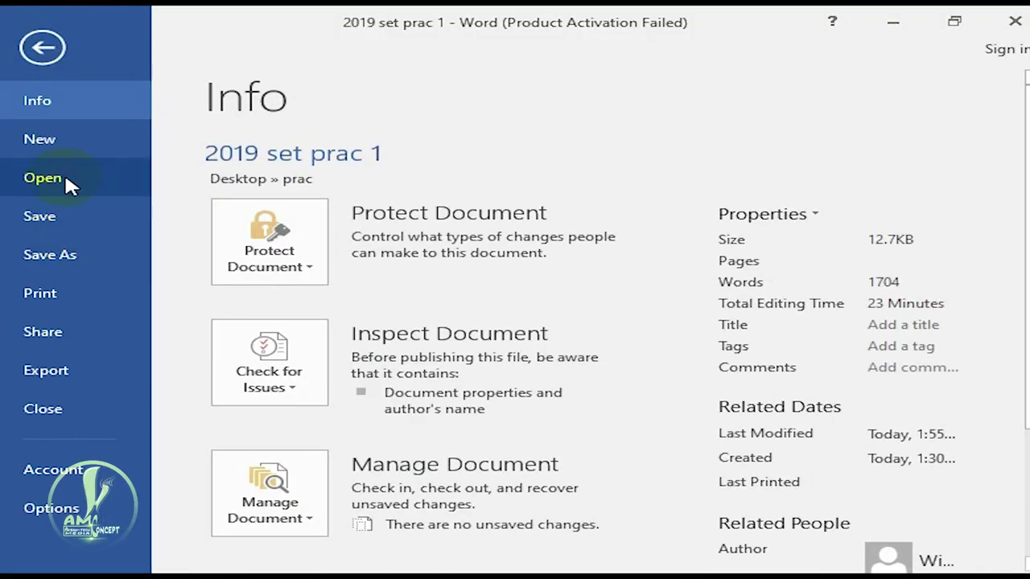
{"action": "left_click", "coordinate": [64, 153]}
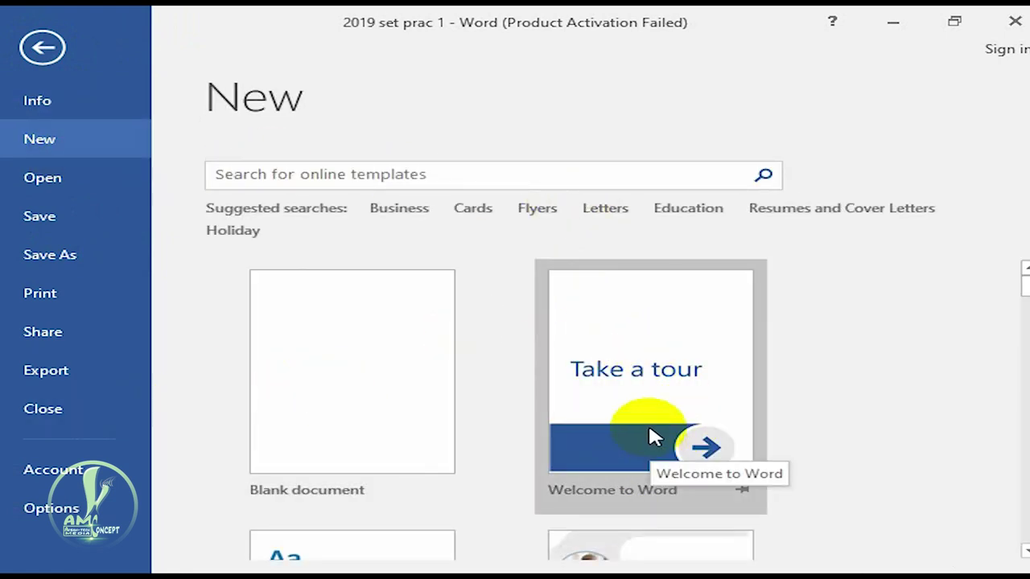
{"action": "left_click", "coordinate": [290, 344]}
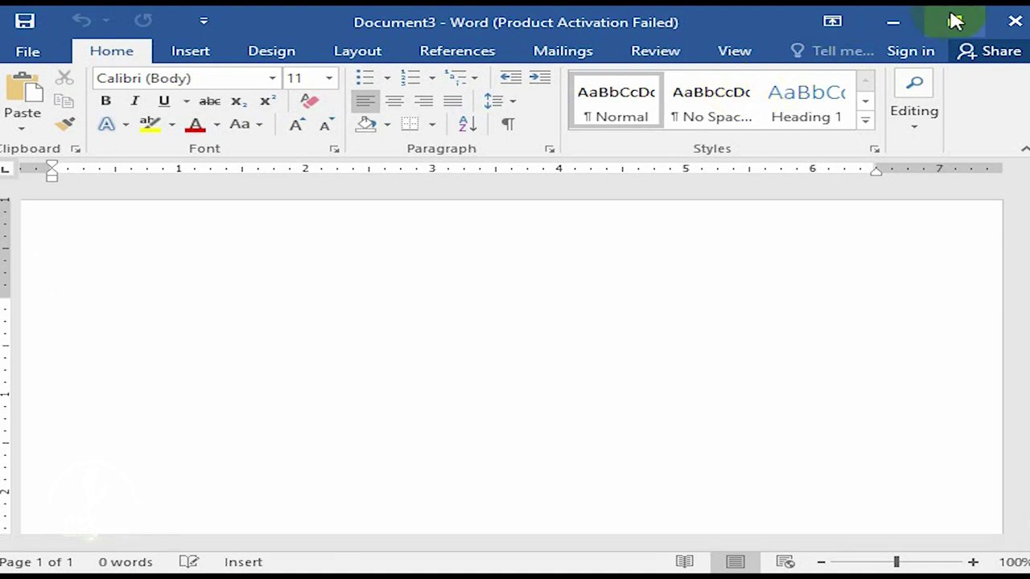
- Close Document3, Document2, '2019 set prac 1' and the last Word window
{"action": "left_click", "coordinate": [1012, 20]}
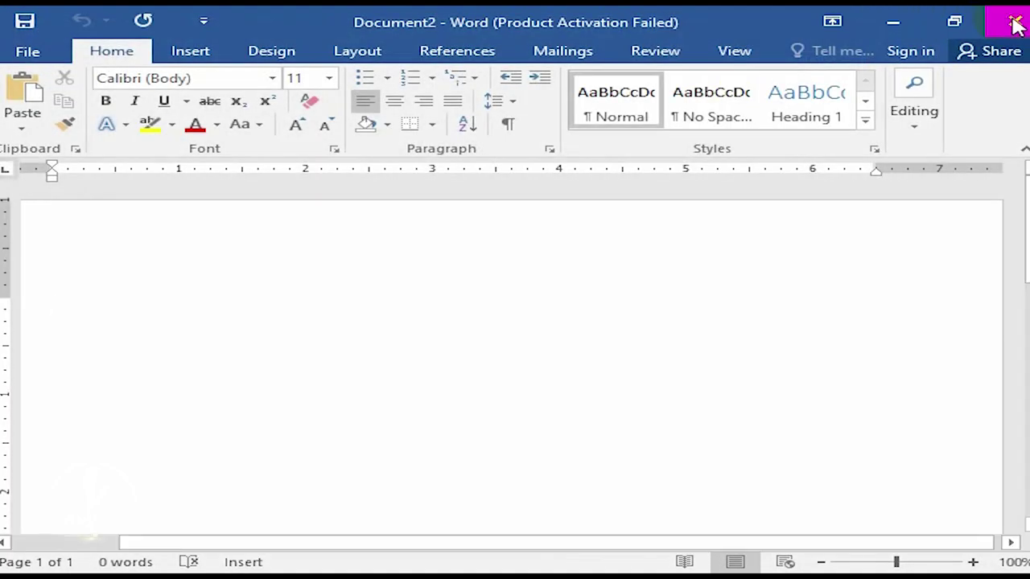
{"action": "left_click", "coordinate": [1012, 21]}
{"action": "left_click", "coordinate": [1011, 20]}
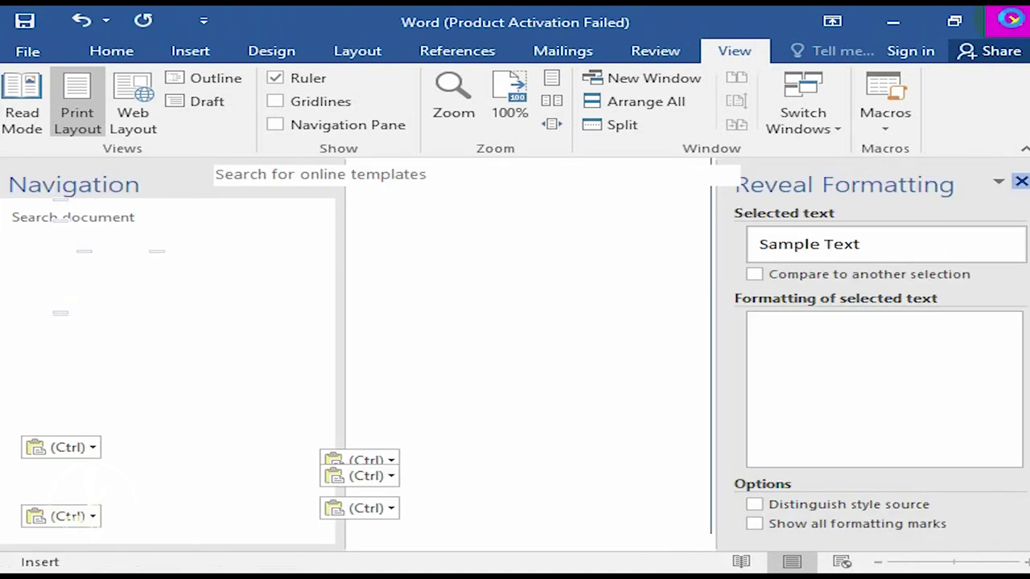
{"action": "left_click", "coordinate": [1014, 21]}
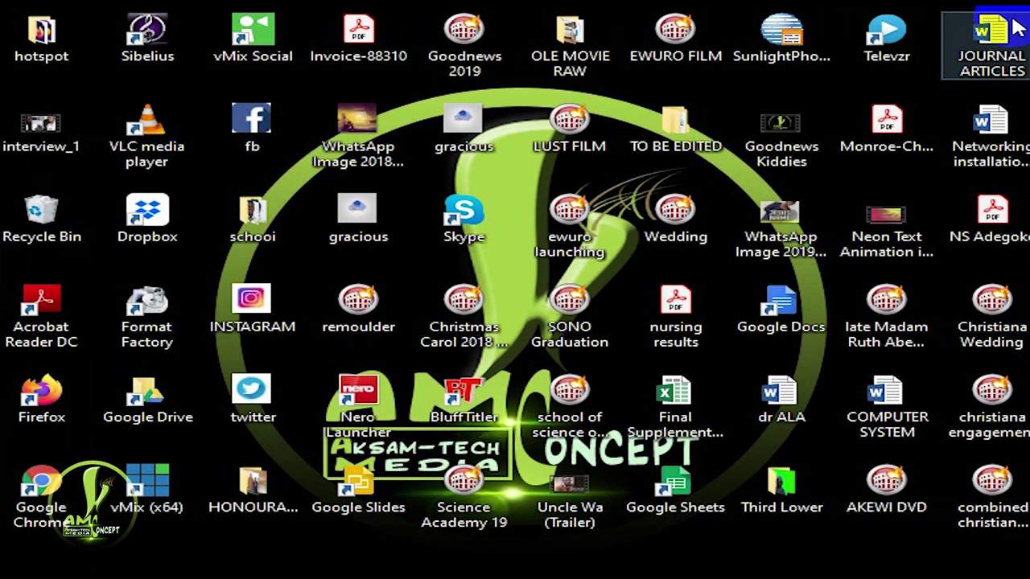
- Bring File Explorer to the front and show the Desktop folder's contents
{"action": "left_click", "coordinate": [381, 311]}
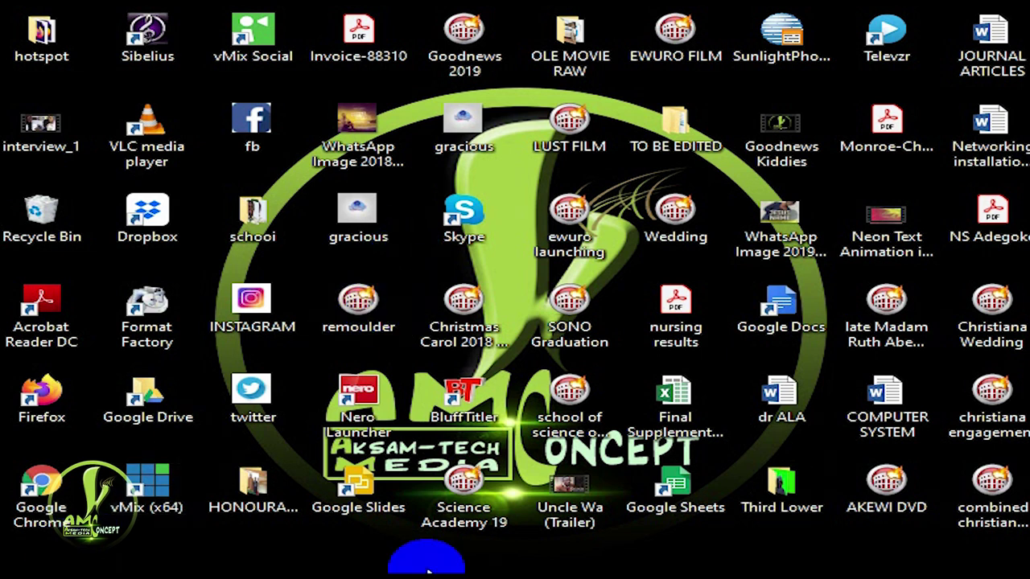
{"action": "mouse_move", "coordinate": [282, 575]}
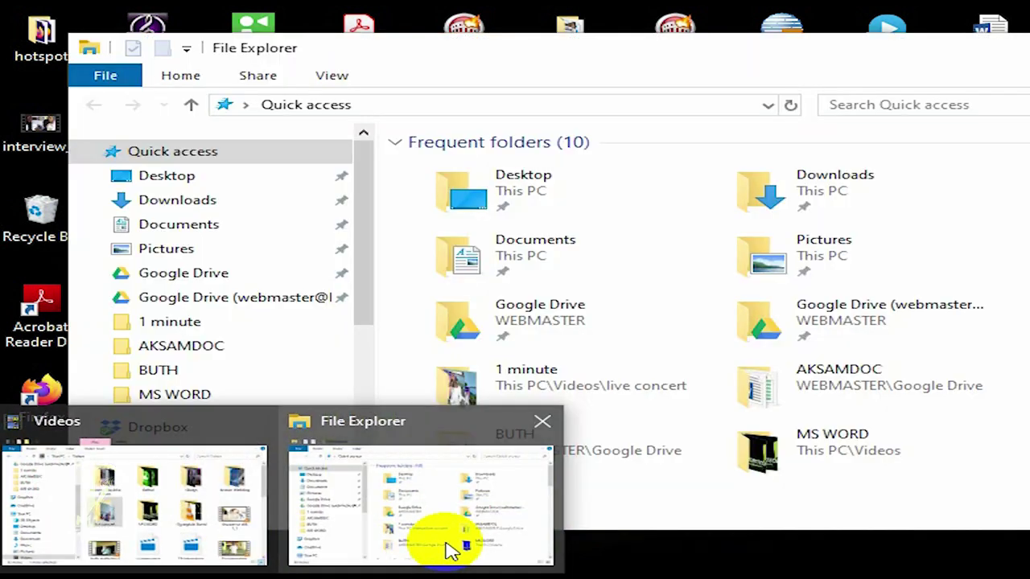
{"action": "left_click", "coordinate": [448, 547]}
{"action": "scroll", "coordinate": [172, 421], "scroll_direction": "down", "scroll_amount": 3}
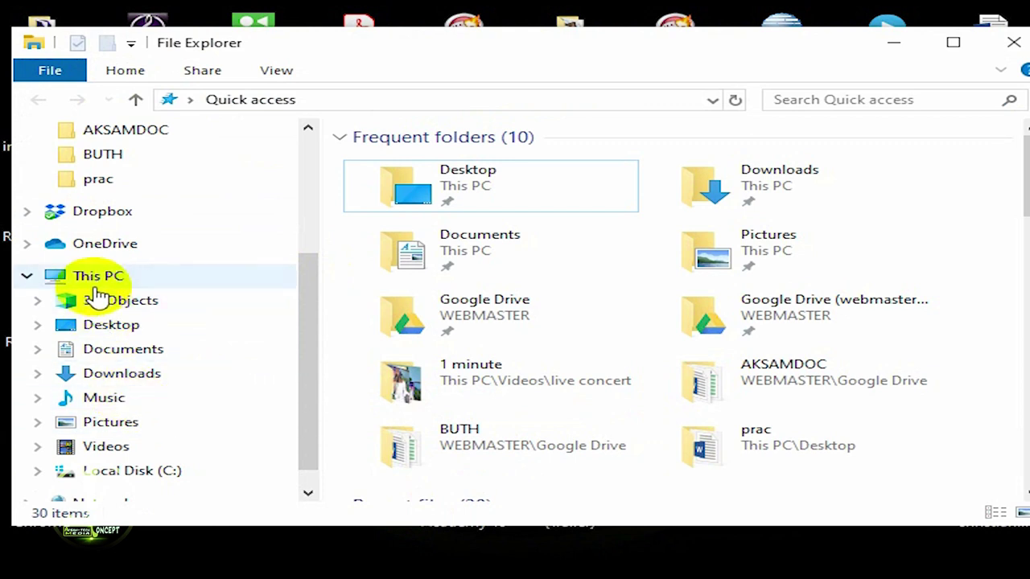
{"action": "left_click", "coordinate": [115, 329]}
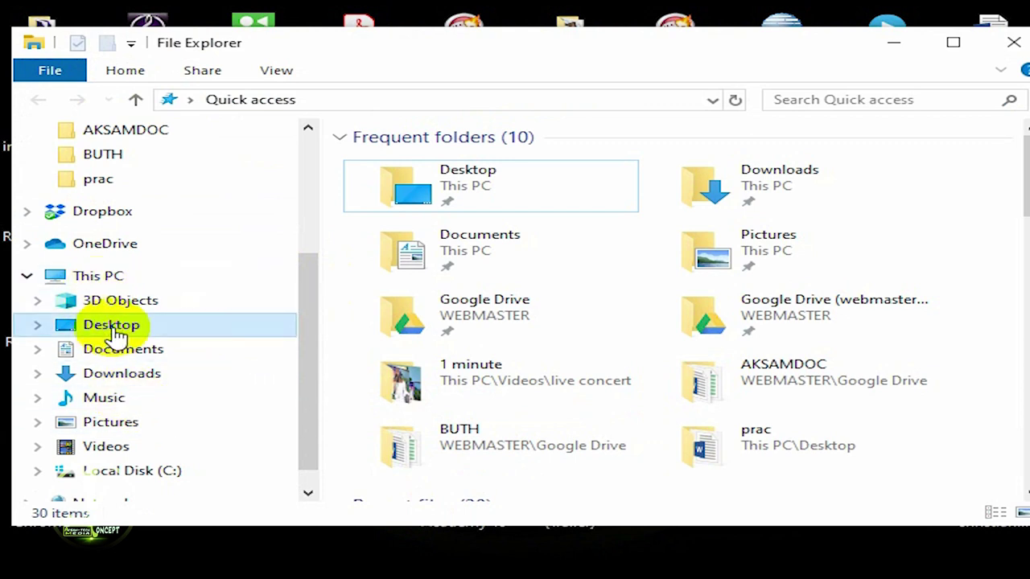
{"action": "scroll", "coordinate": [1020, 184], "scroll_direction": "down", "scroll_amount": 1}
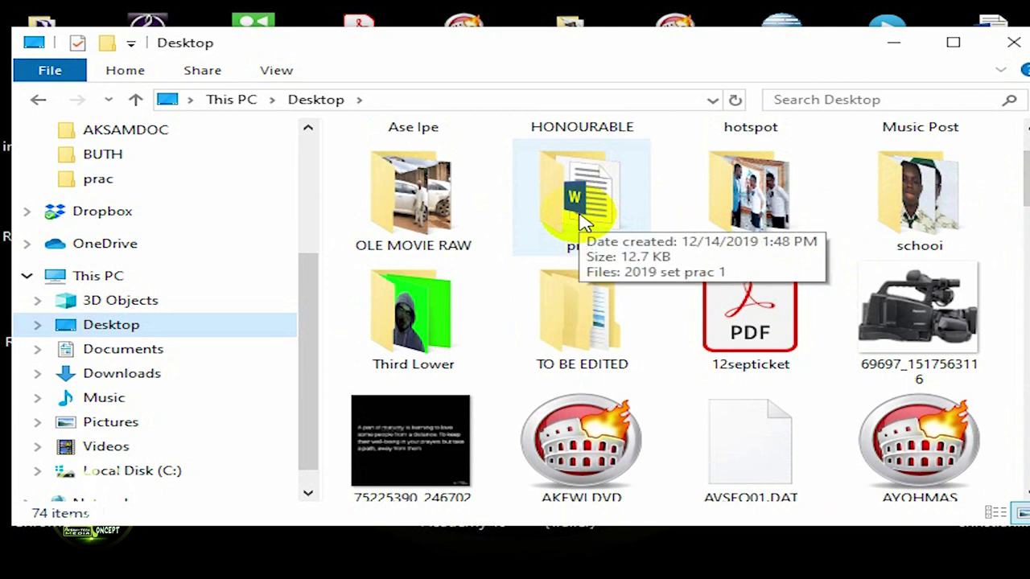
- Open the prac folder, select '2019 set prac 1', then go back up to This PC
{"action": "right_click", "coordinate": [582, 223]}
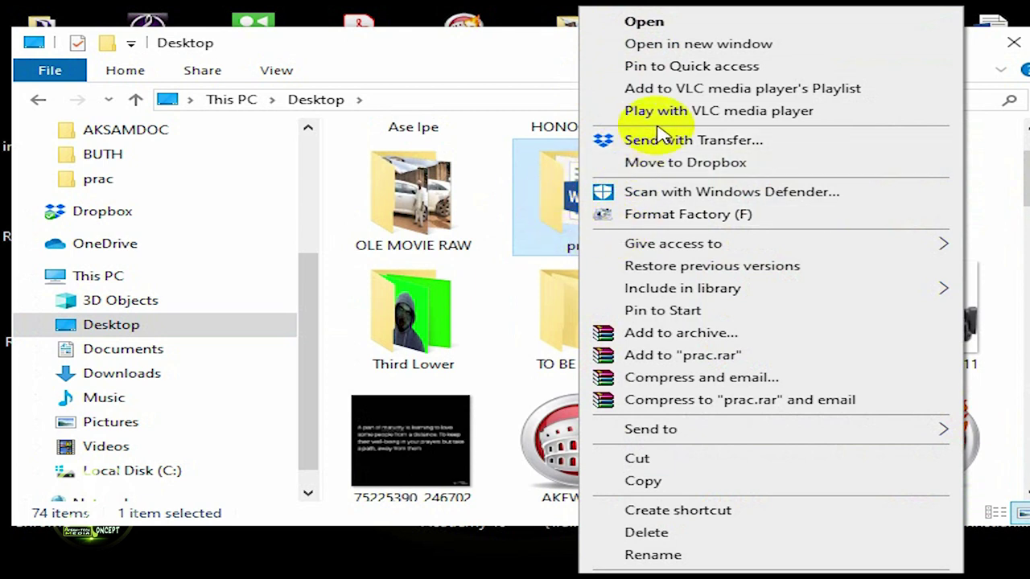
{"action": "left_click", "coordinate": [644, 22]}
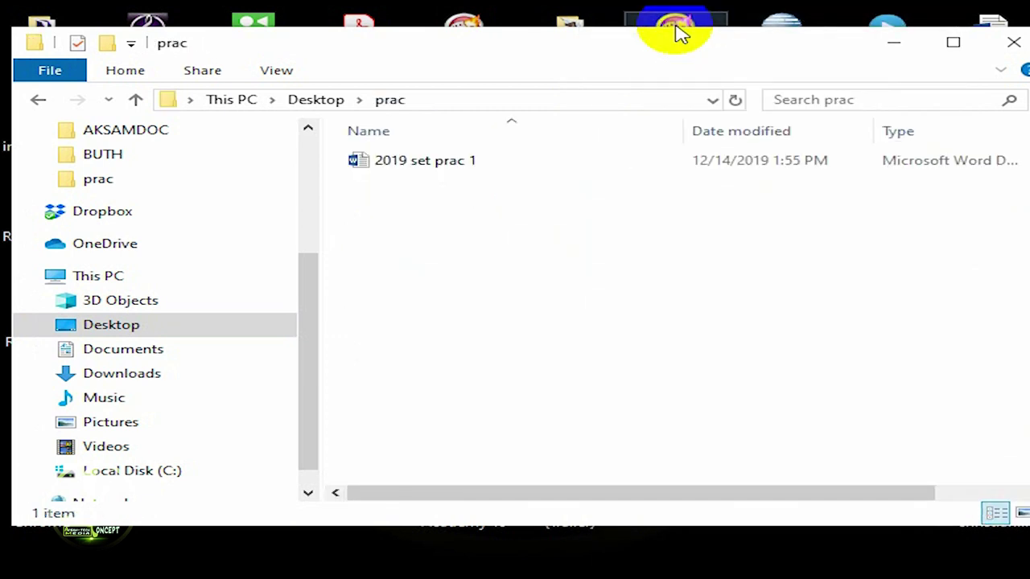
{"action": "left_click", "coordinate": [389, 162]}
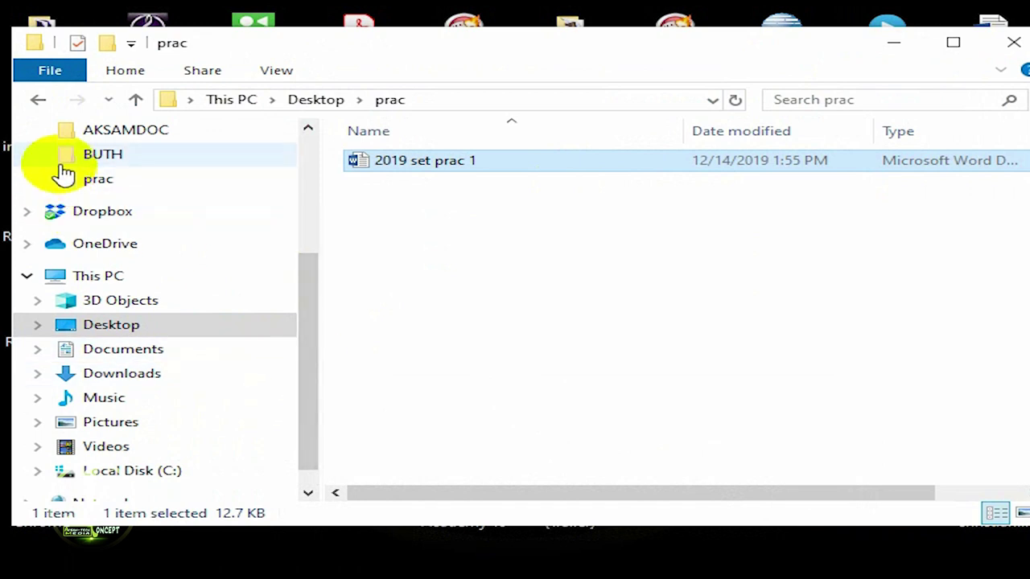
{"action": "left_click", "coordinate": [245, 99]}
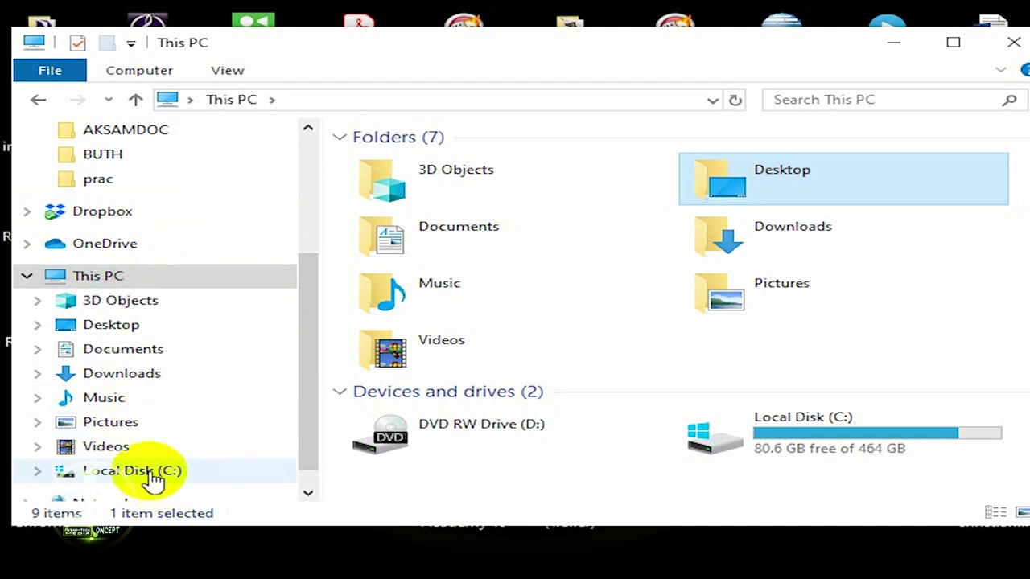
- Browse from Local Disk (C:) through Users and the user's Desktop into prac, selecting 2019 set prac 1
{"action": "double_click", "coordinate": [808, 448]}
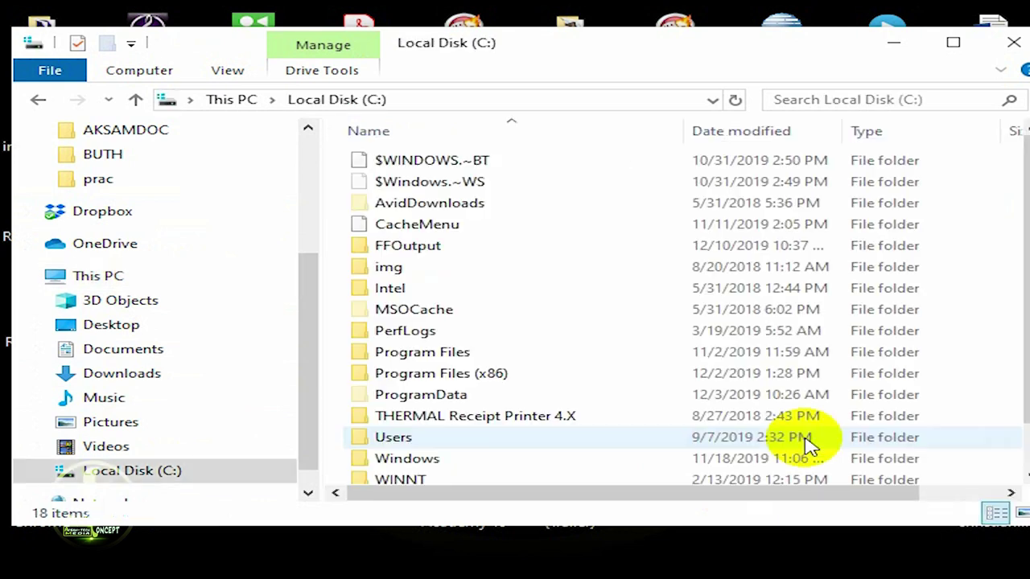
{"action": "double_click", "coordinate": [429, 438]}
{"action": "double_click", "coordinate": [442, 205]}
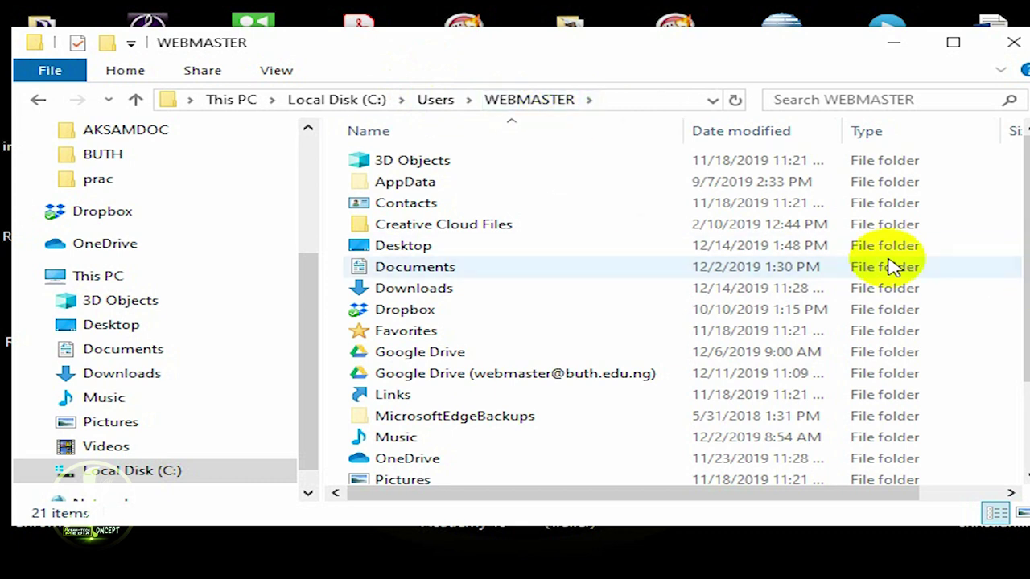
{"action": "double_click", "coordinate": [442, 246]}
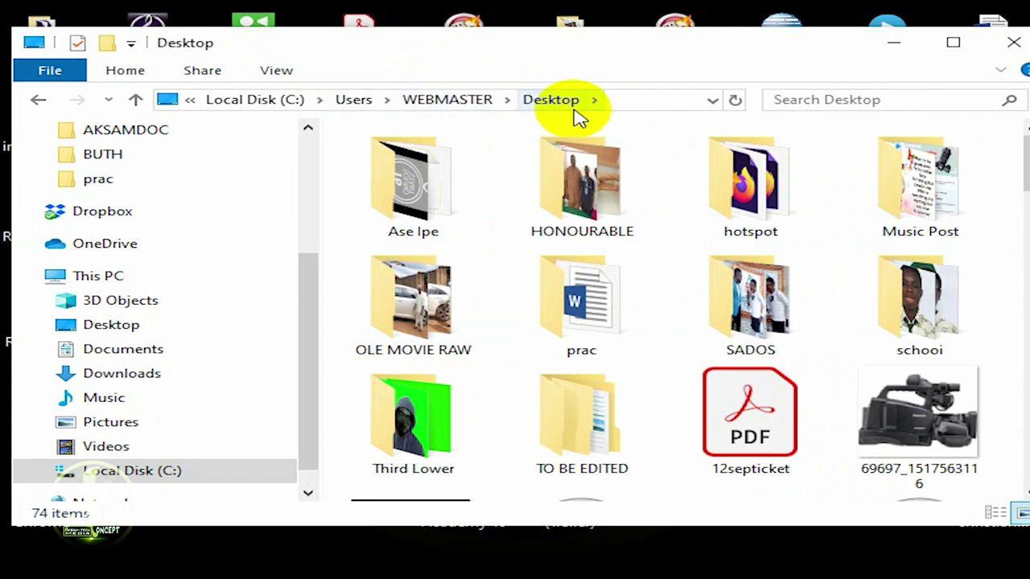
{"action": "double_click", "coordinate": [591, 330]}
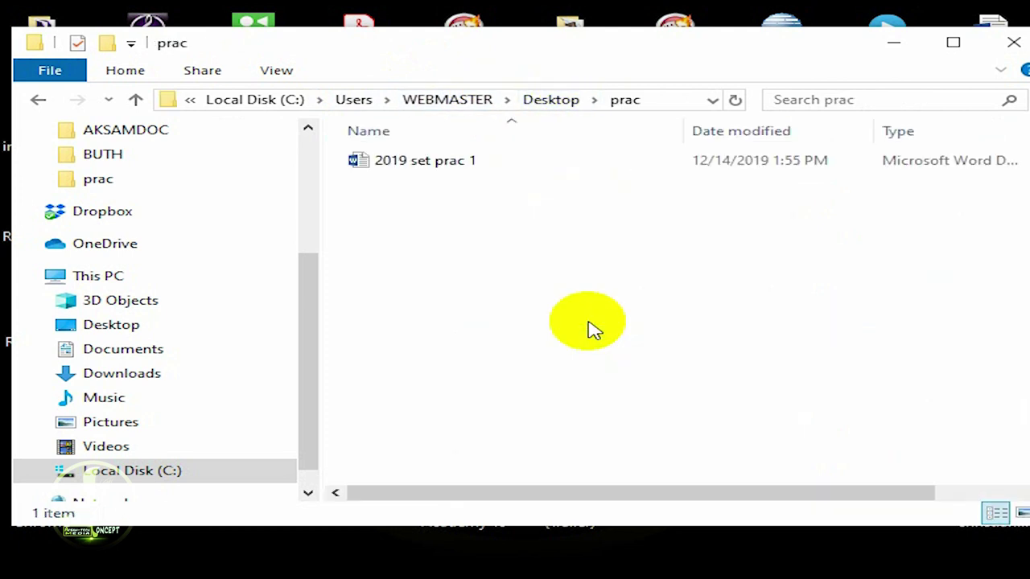
{"action": "left_click", "coordinate": [473, 165]}
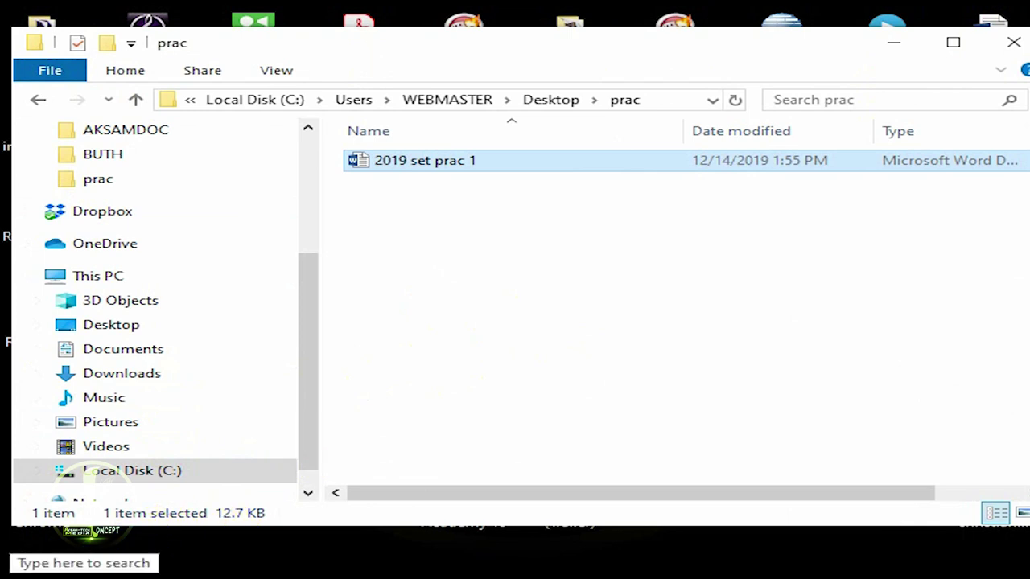
- Search for 'word', launch Word 2016, and reopen 2019 set prac 1 from the Recent list
{"action": "left_click", "coordinate": [24, 563]}
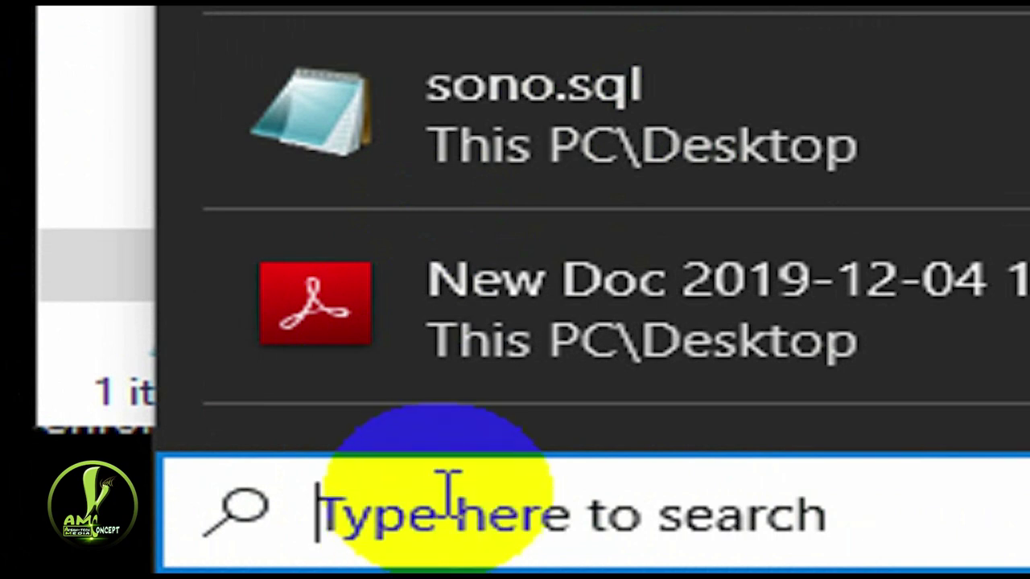
{"action": "type", "text": "word"}
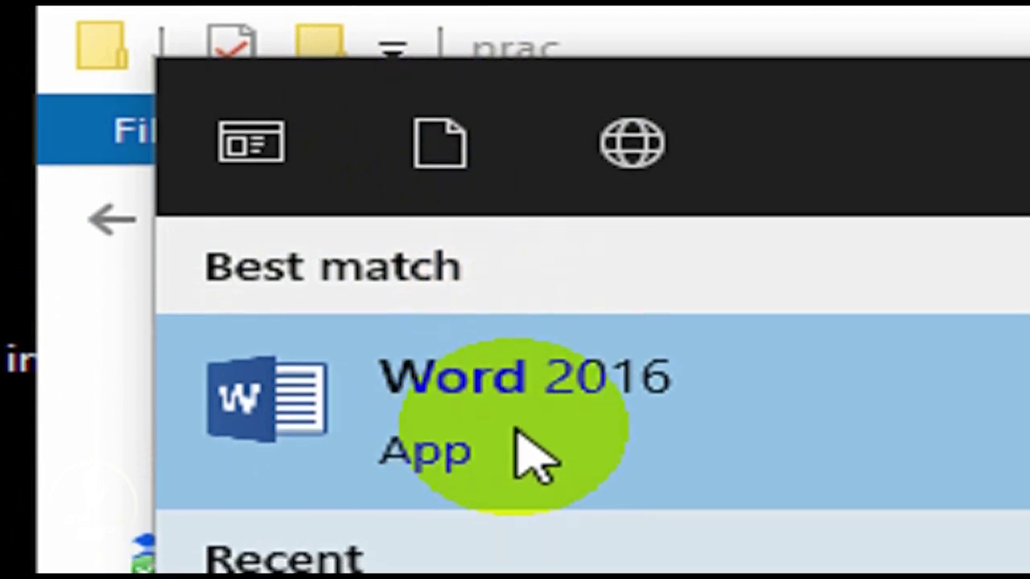
{"action": "left_click", "coordinate": [516, 430]}
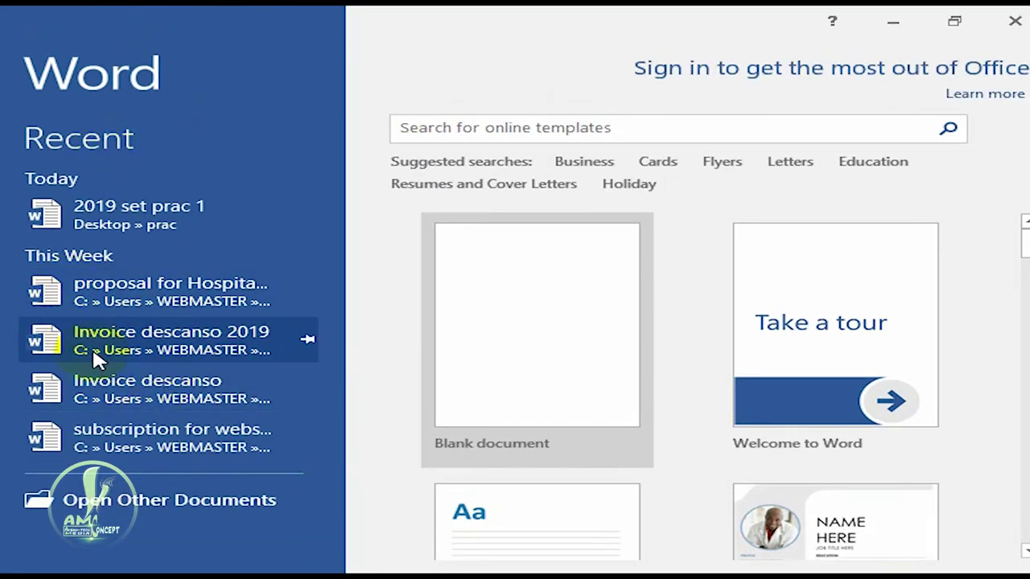
{"action": "left_click", "coordinate": [127, 213]}
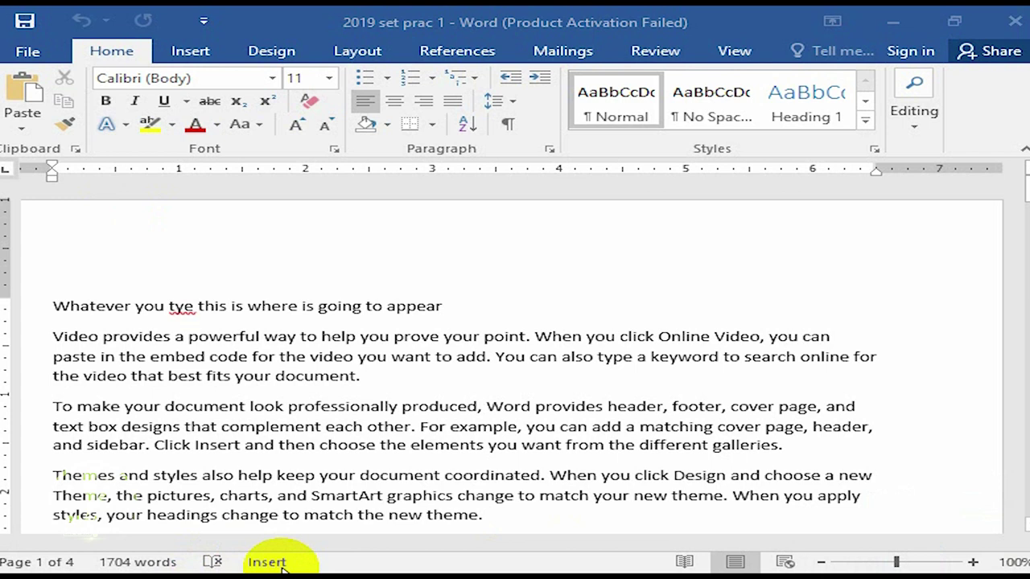
- Insert 'I want to type here' before 'Whatever' and correct 'tye' to 'type'
{"action": "left_click", "coordinate": [57, 307]}
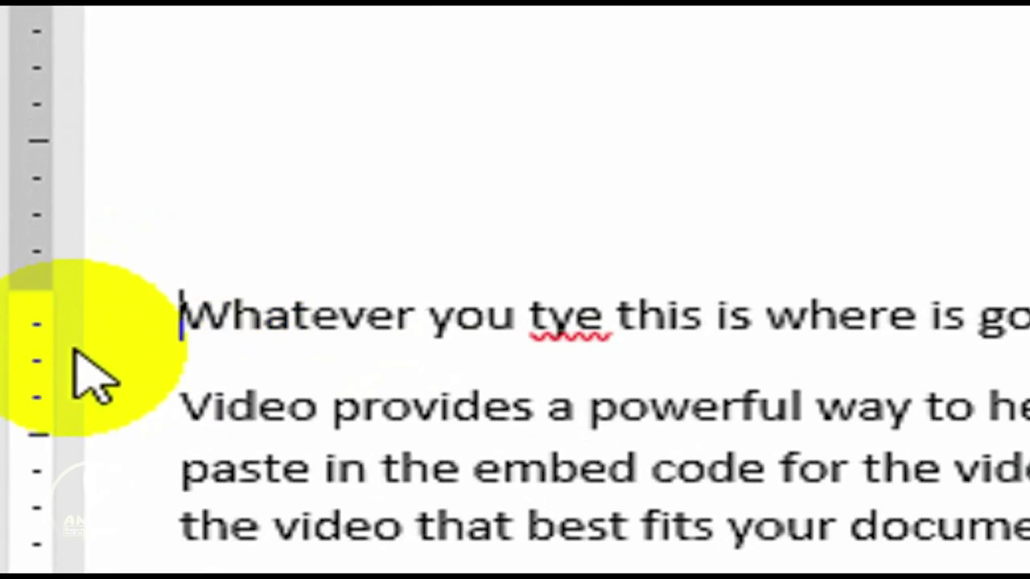
{"action": "type", "text": "I want to type h"}
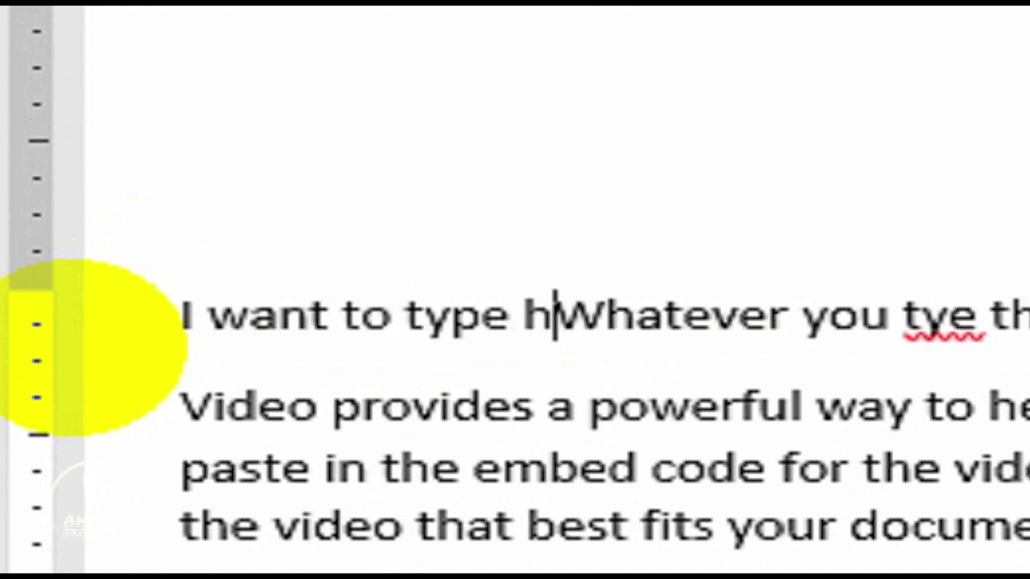
{"action": "type", "text": "ere"}
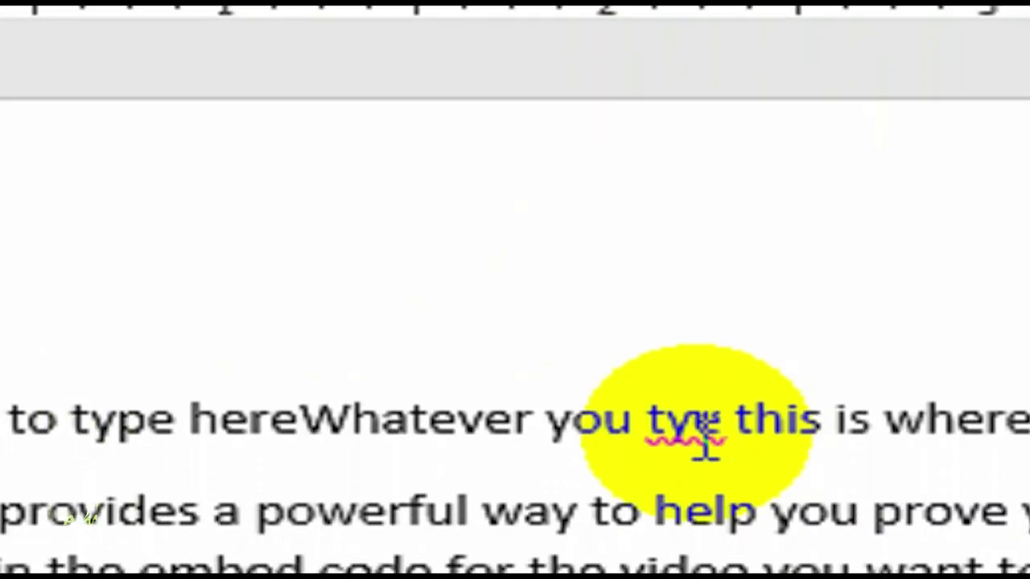
{"action": "left_click", "coordinate": [703, 435]}
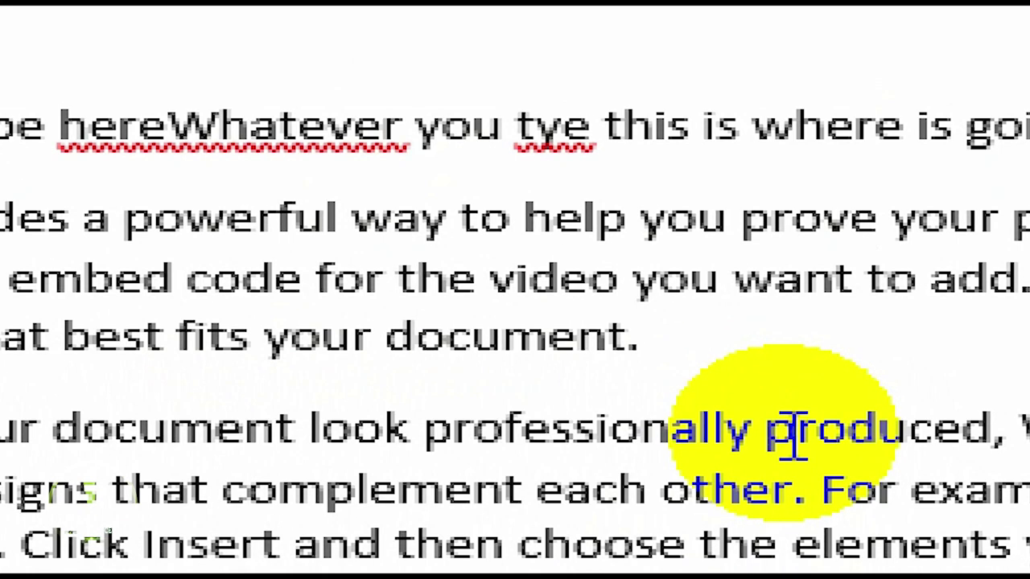
{"action": "type", "text": "p"}
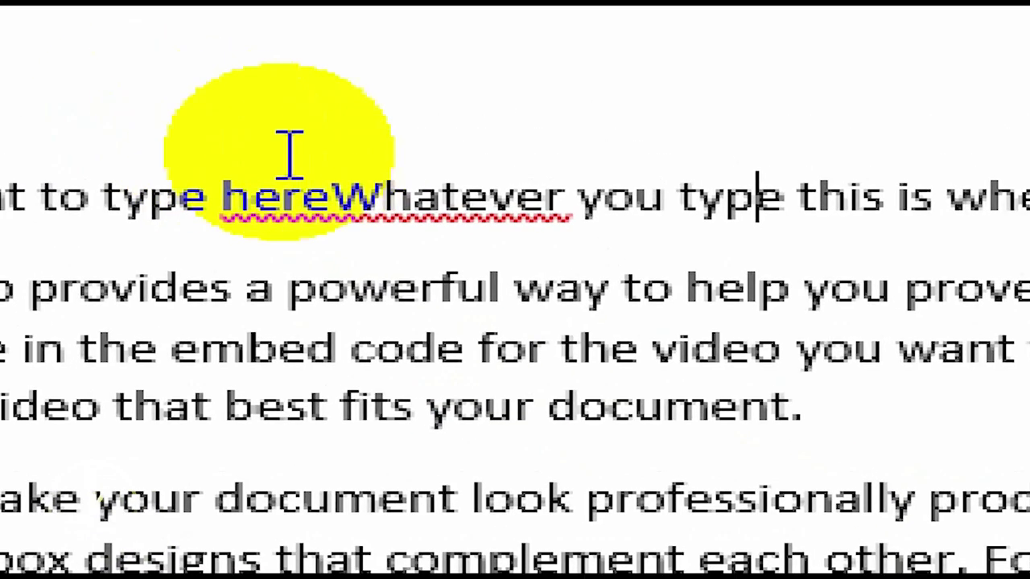
{"action": "left_click", "coordinate": [189, 147]}
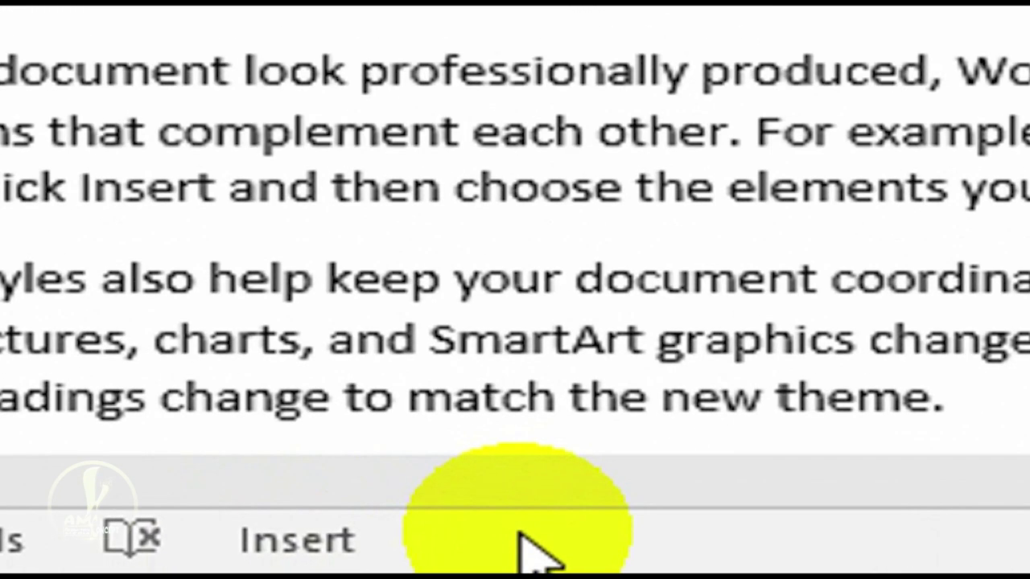
- Add the Overtype indicator to the status bar and switch it from Insert to Overtype
{"action": "right_click", "coordinate": [520, 533]}
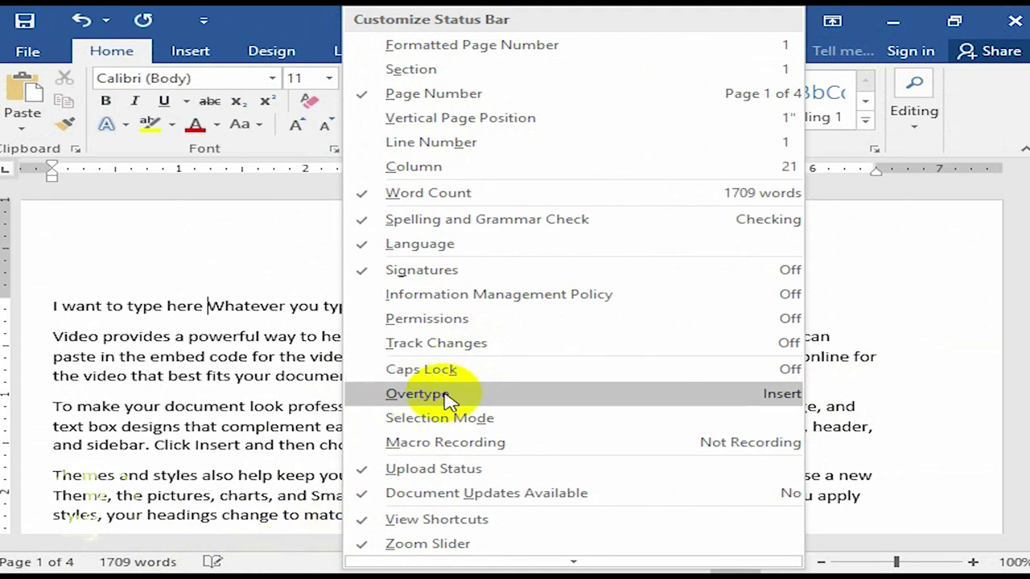
{"action": "left_click", "coordinate": [451, 393]}
{"action": "left_click", "coordinate": [277, 495]}
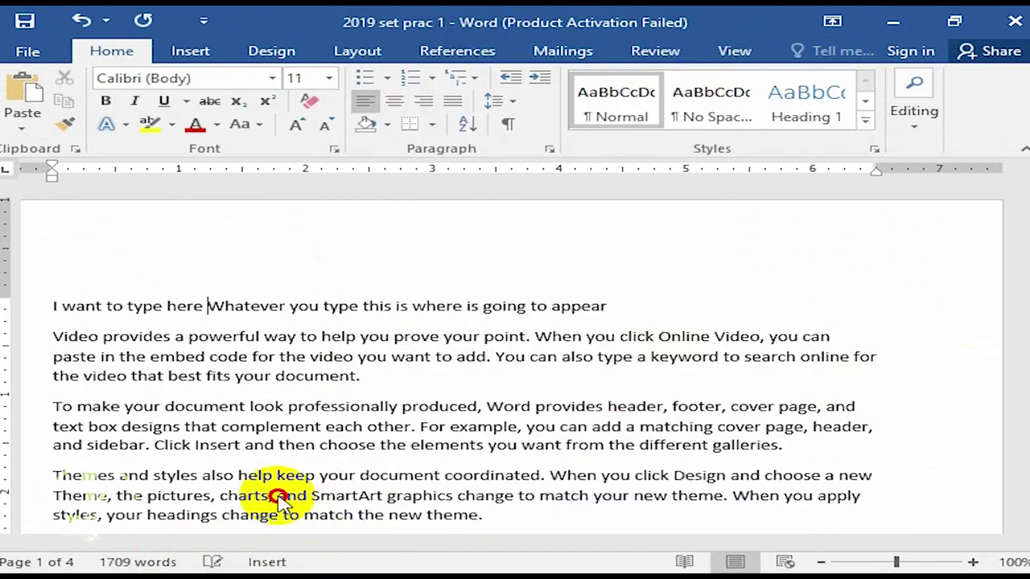
{"action": "left_click", "coordinate": [276, 563]}
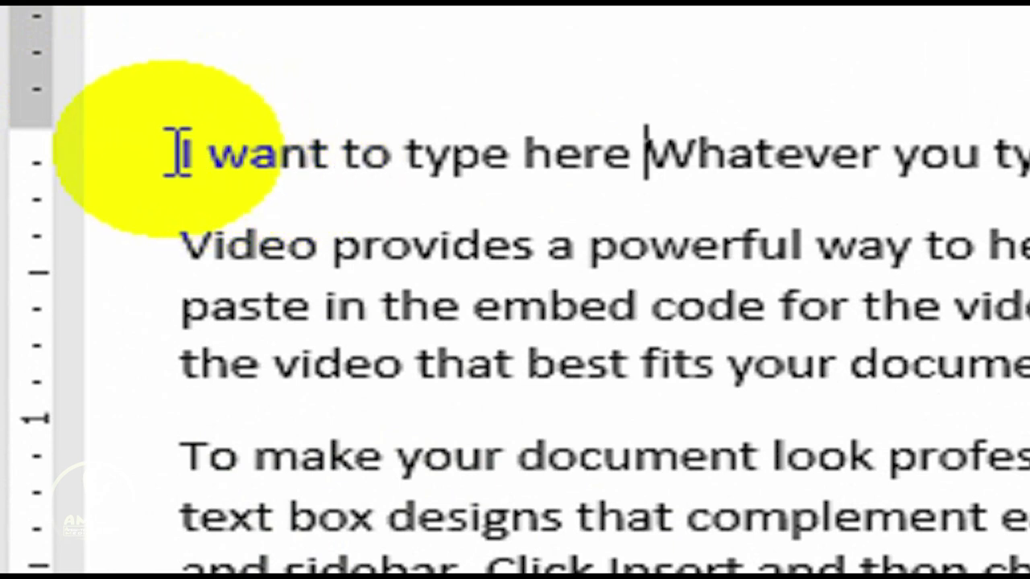
- Overtype the start of the first line with 'When I type here is going to overtype'
{"action": "left_click", "coordinate": [178, 151]}
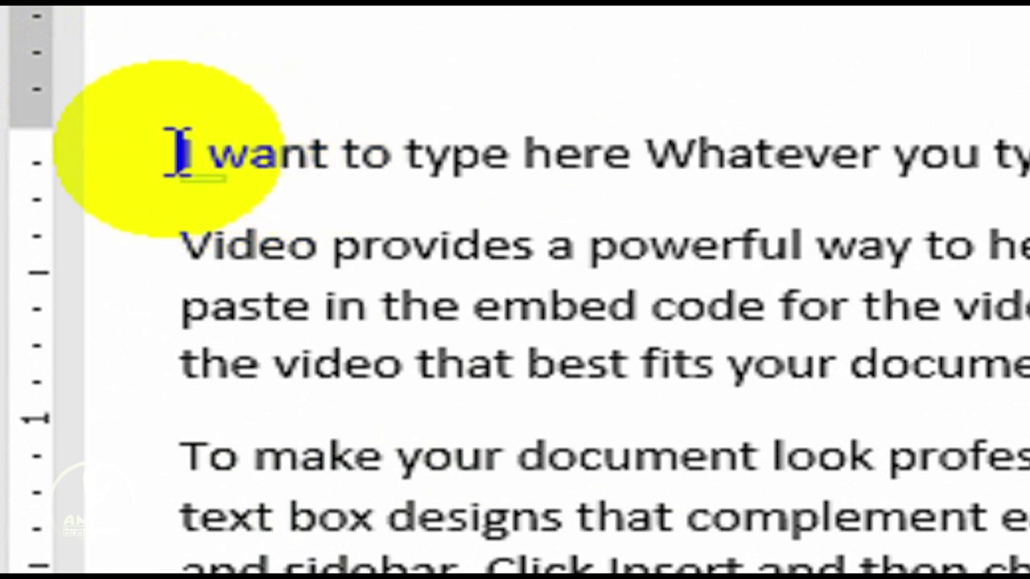
{"action": "type", "text": "When "}
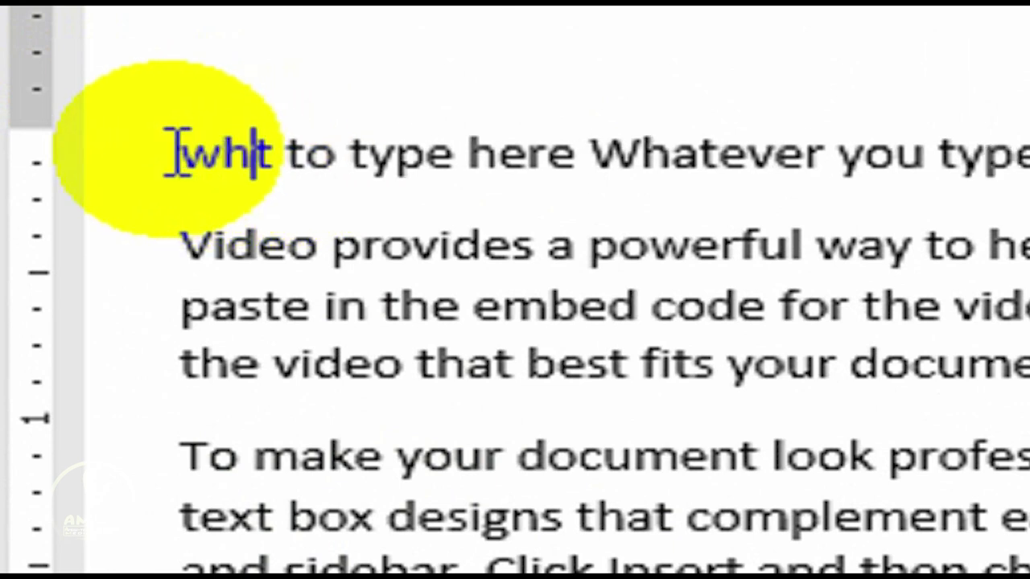
{"action": "type", "text": "I type "}
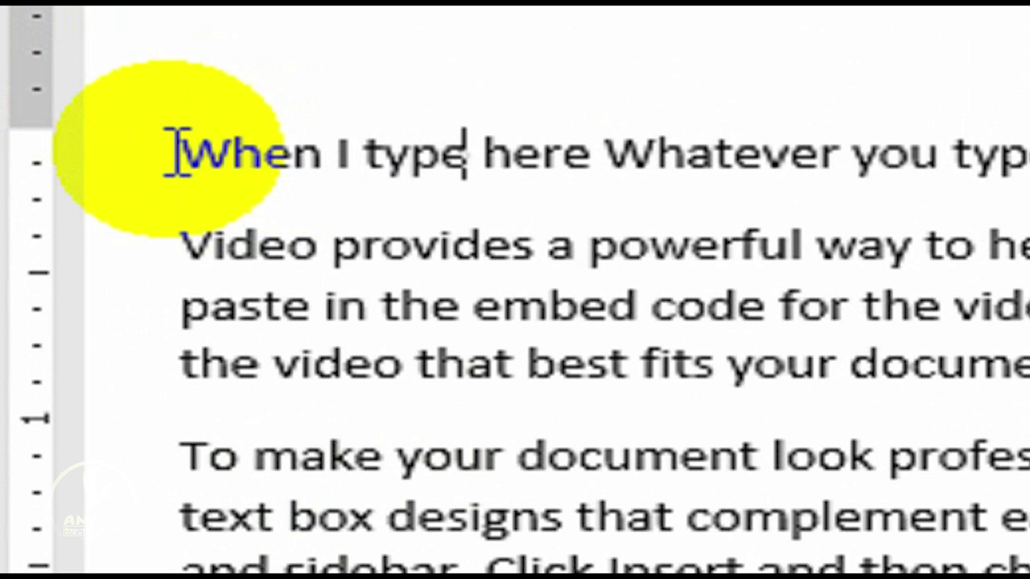
{"action": "type", "text": "here "}
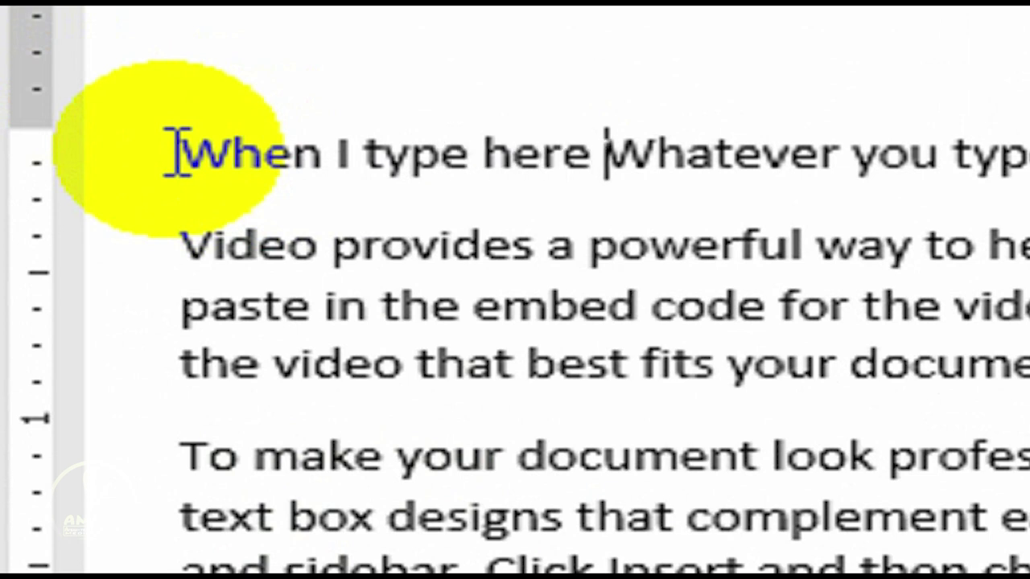
{"action": "type", "text": "is going to "}
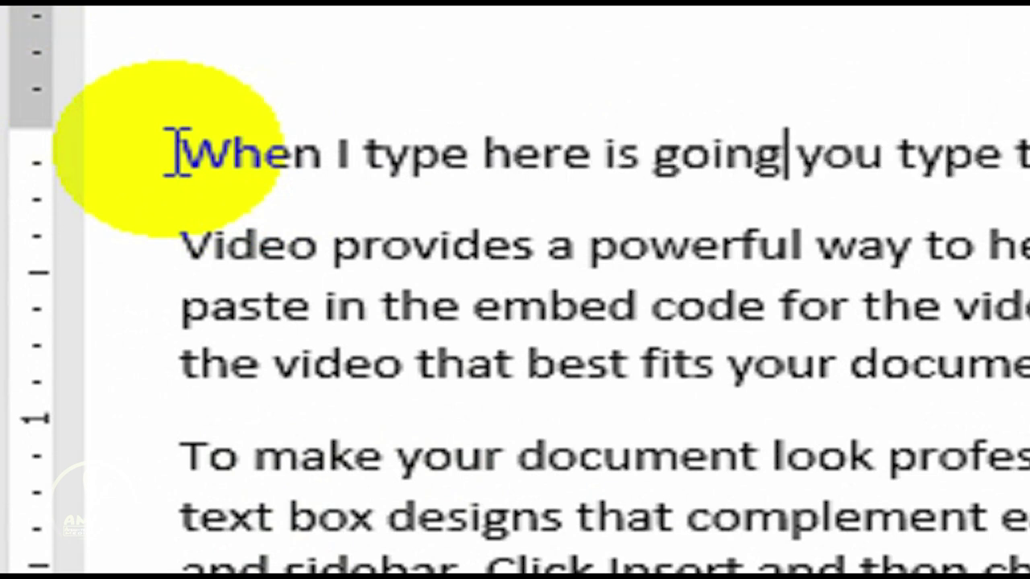
{"action": "type", "text": "overtype"}
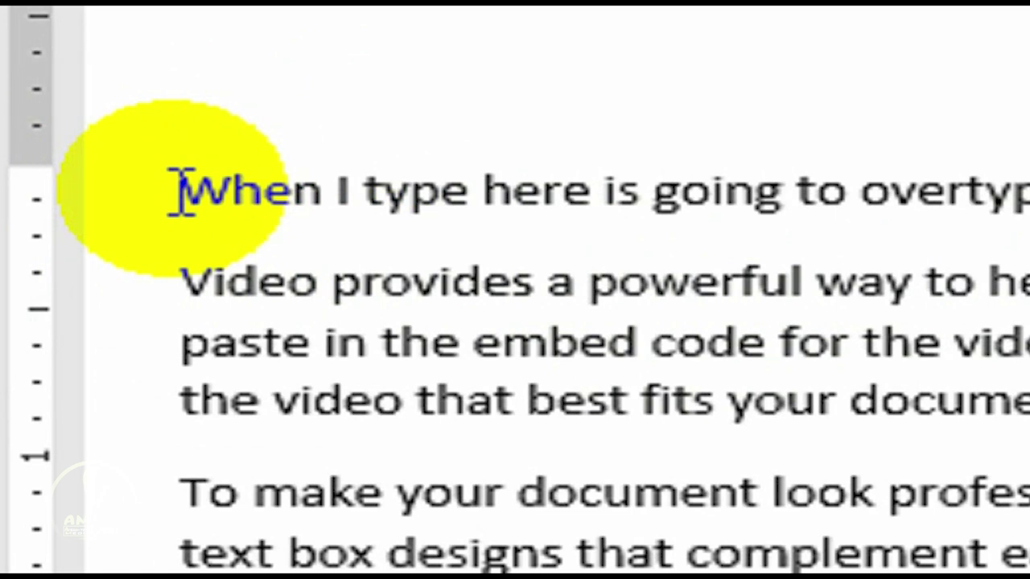
- Drag-select parts of the first line, such as 'where is going to appear' and the whole line
{"action": "left_click", "coordinate": [182, 193]}
{"action": "left_click_drag", "start_coordinate": [182, 193], "coordinate": [1029, 229]}
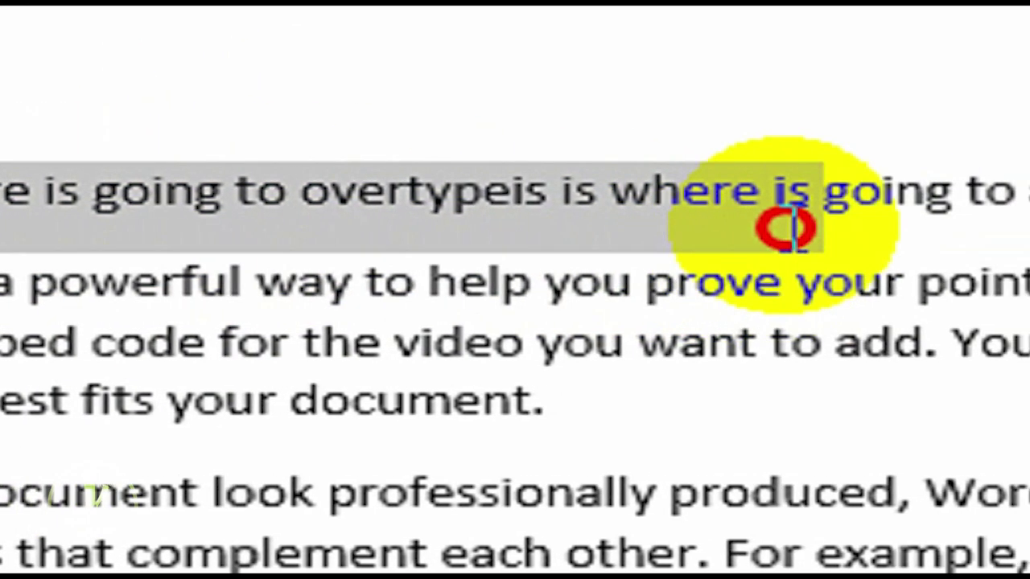
{"action": "left_click", "coordinate": [781, 193]}
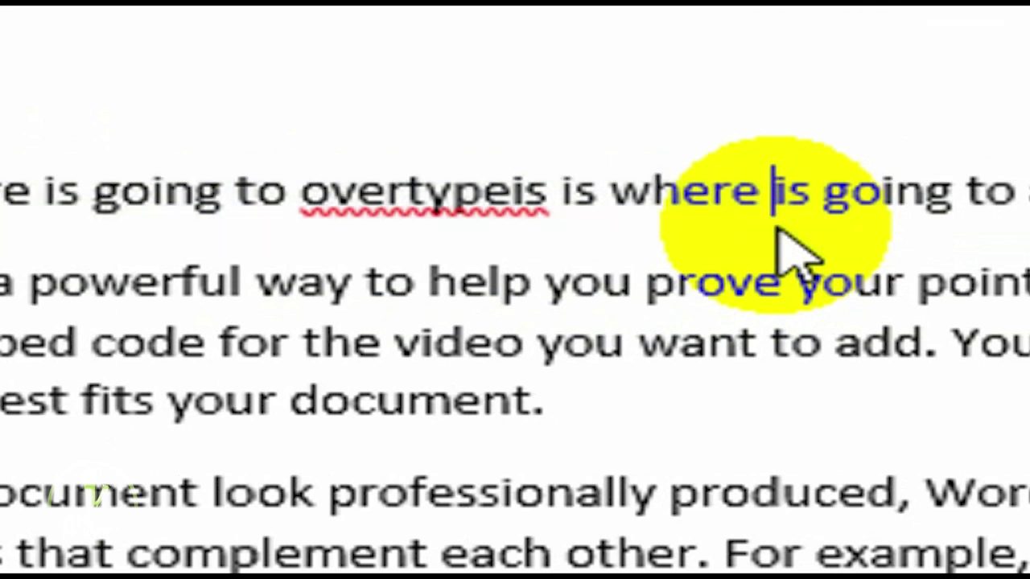
{"action": "left_click_drag", "start_coordinate": [834, 191], "coordinate": [0, 135]}
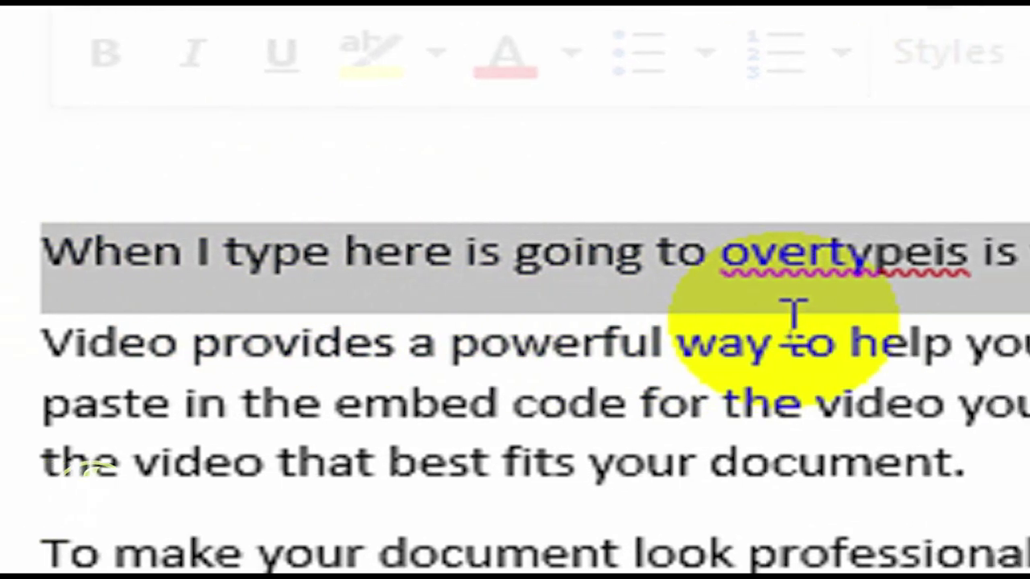
{"action": "left_click", "coordinate": [946, 259]}
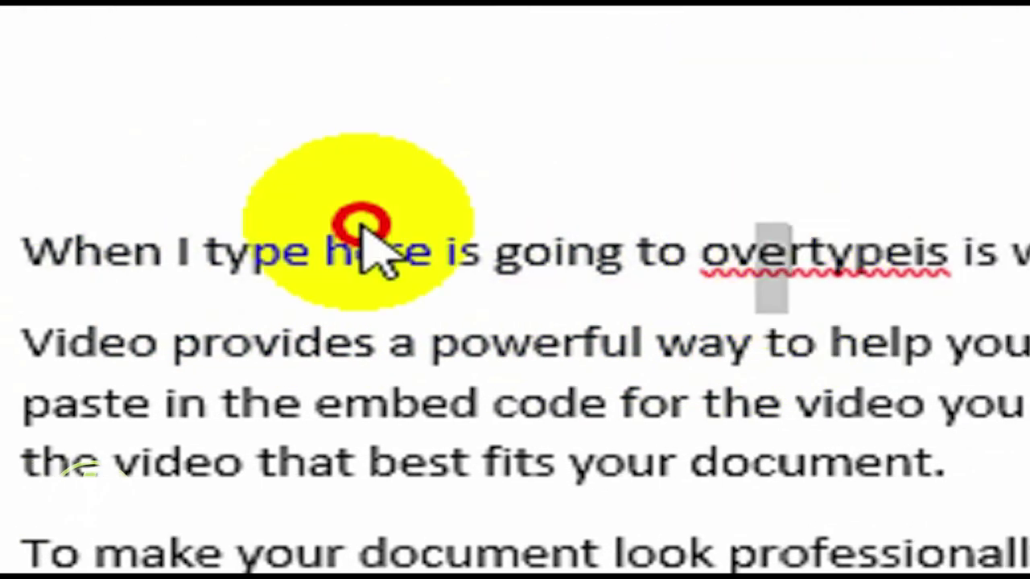
{"action": "left_click", "coordinate": [23, 287]}
{"action": "left_click_drag", "start_coordinate": [153, 192], "coordinate": [0, 372]}
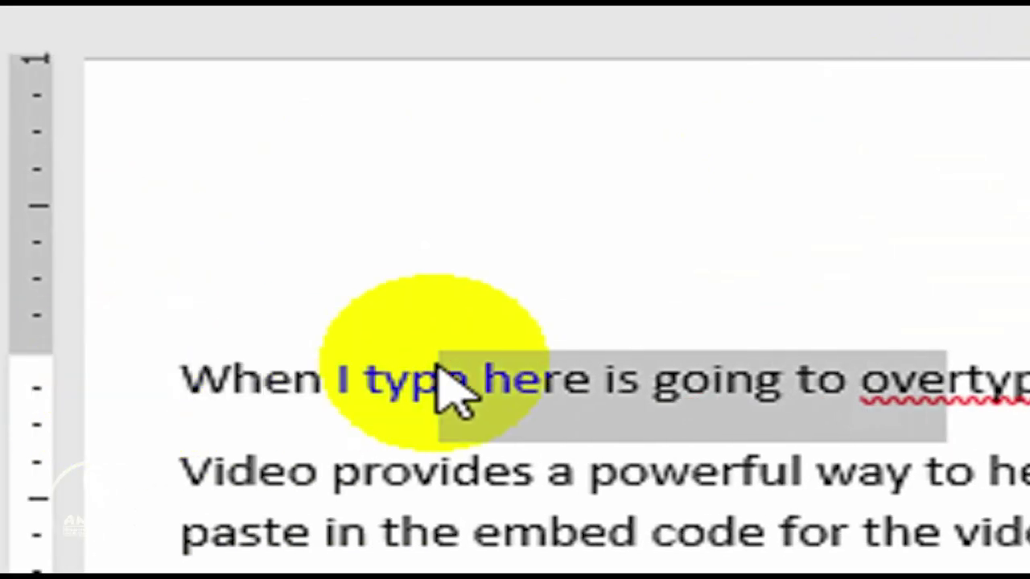
{"action": "left_click_drag", "start_coordinate": [449, 384], "coordinate": [446, 358]}
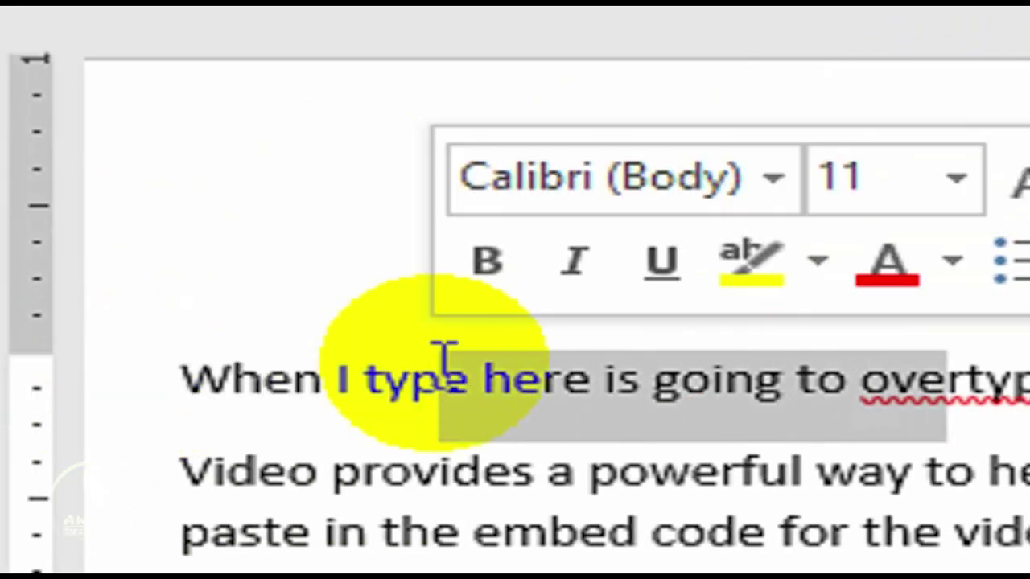
{"action": "left_click", "coordinate": [445, 360]}
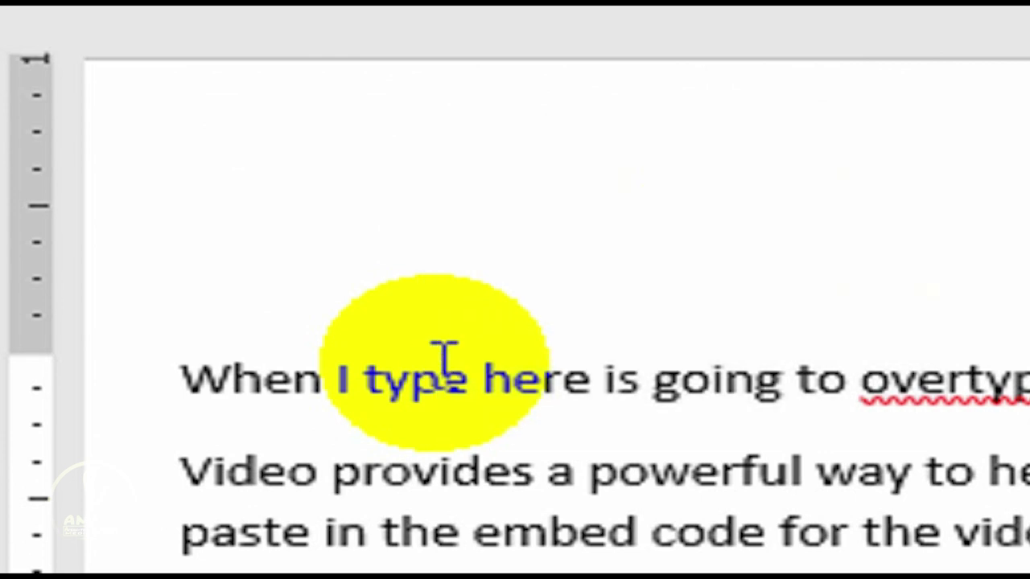
- Select single words and whole paragraphs, then select from the Video paragraph's last two lines to 'matching'
{"action": "double_click", "coordinate": [552, 358]}
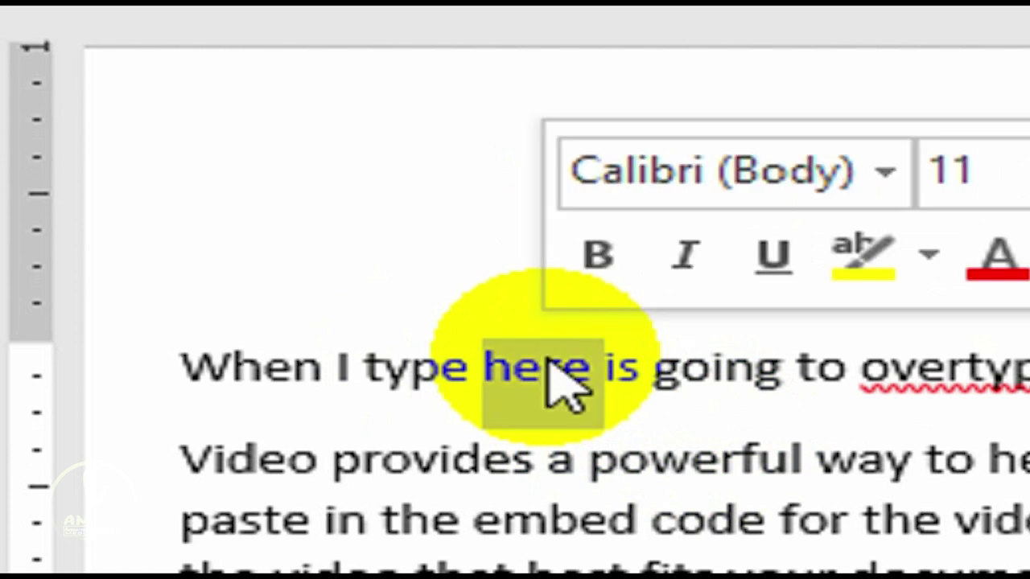
{"action": "double_click", "coordinate": [934, 368]}
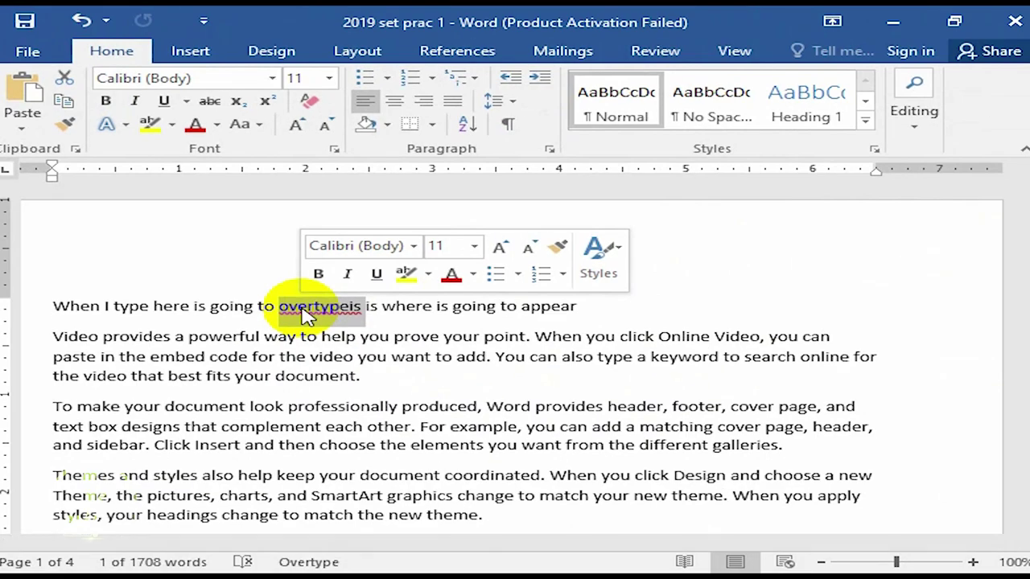
{"action": "triple_click", "coordinate": [417, 356]}
{"action": "double_click", "coordinate": [418, 357]}
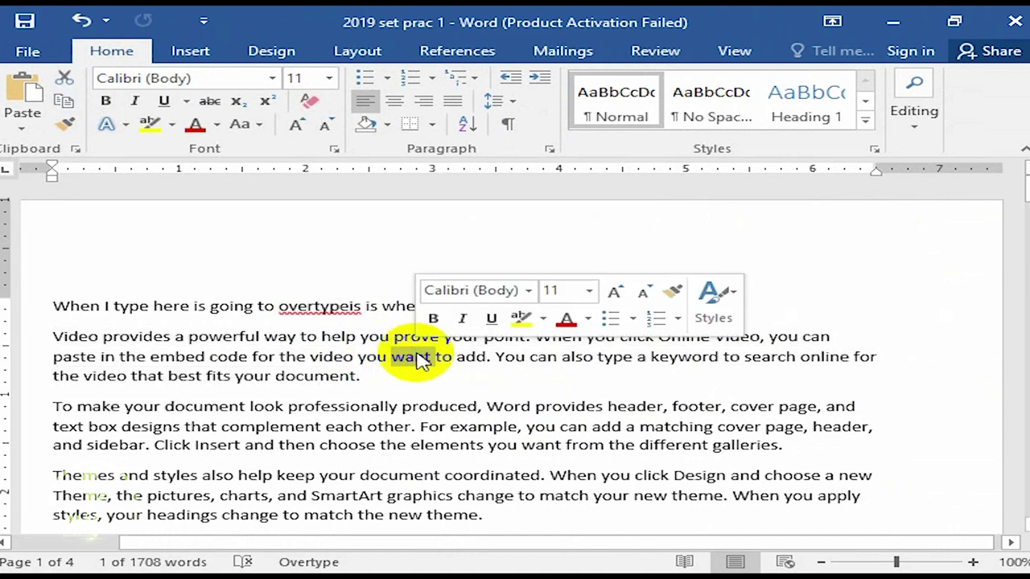
{"action": "triple_click", "coordinate": [420, 359]}
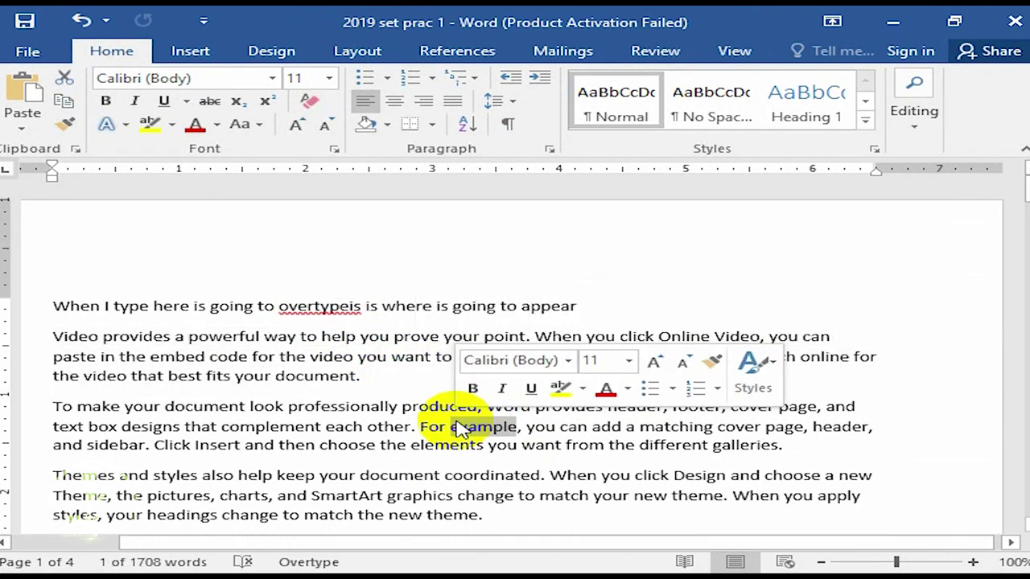
{"action": "triple_click", "coordinate": [463, 426]}
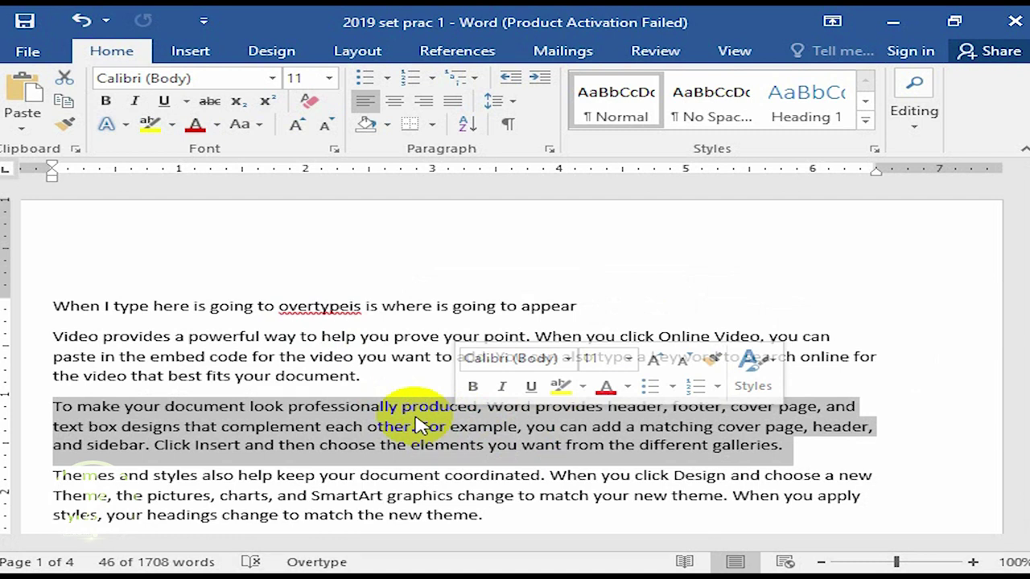
{"action": "left_click_drag", "start_coordinate": [53, 357], "coordinate": [372, 372]}
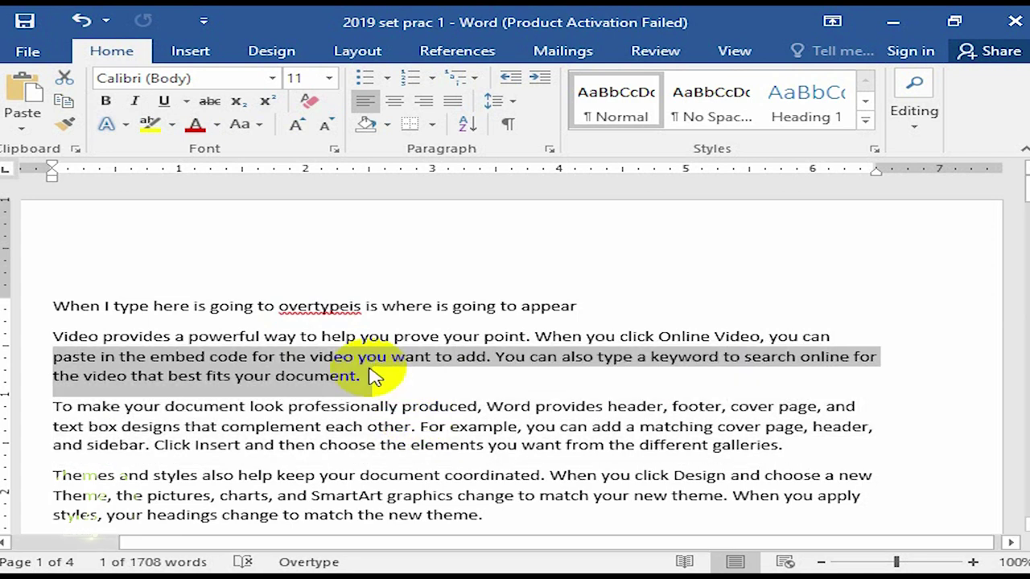
{"action": "left_click_drag", "start_coordinate": [623, 400], "coordinate": [721, 420]}
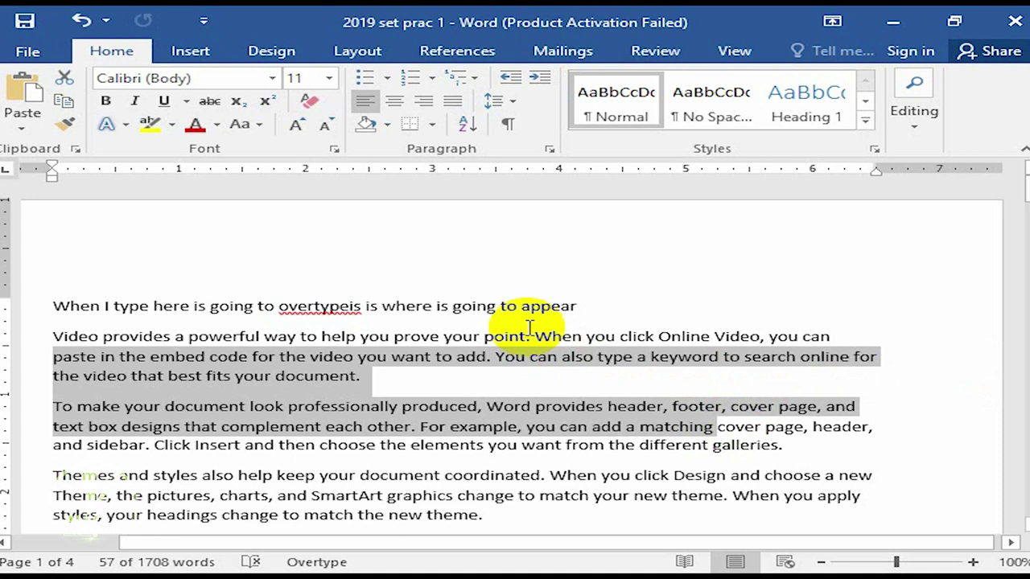
- Make an Alt-drag block selection, clear it, then select the whole document with Ctrl+A
{"action": "left_click", "coordinate": [529, 326]}
{"action": "left_click_drag", "start_coordinate": [528, 327], "coordinate": [671, 433]}
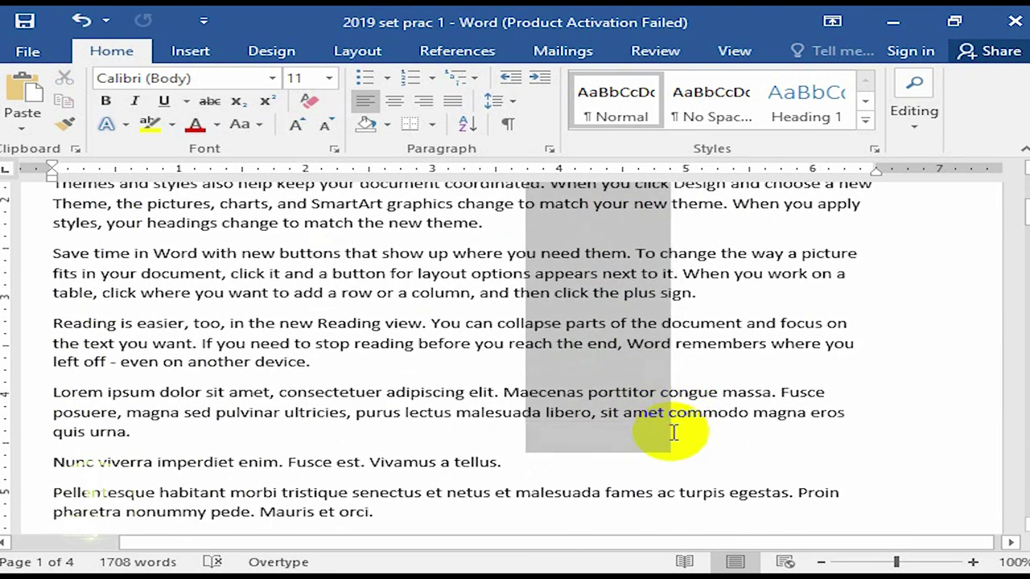
{"action": "left_click", "coordinate": [522, 547]}
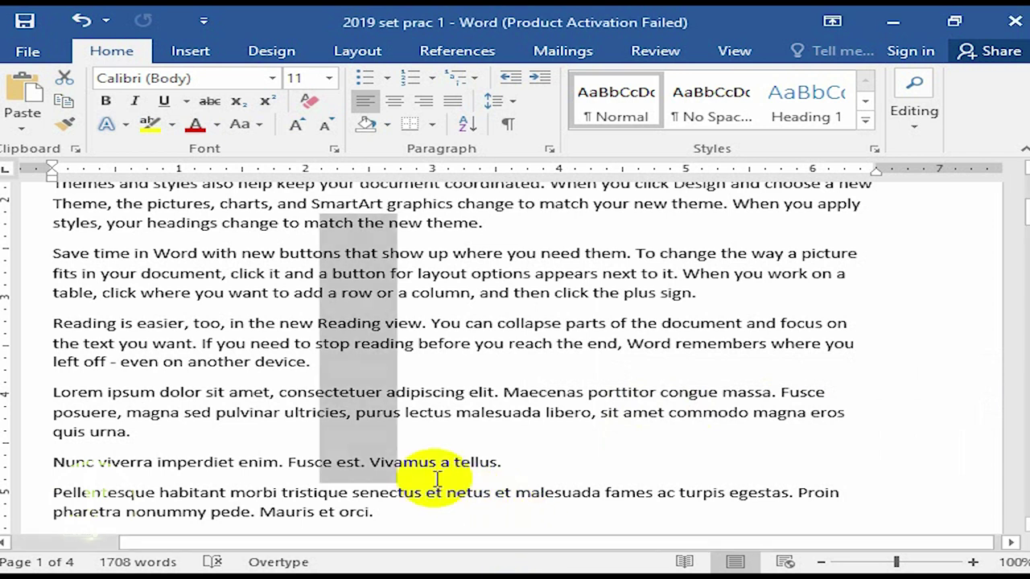
{"action": "key", "text": "ctrl+a"}
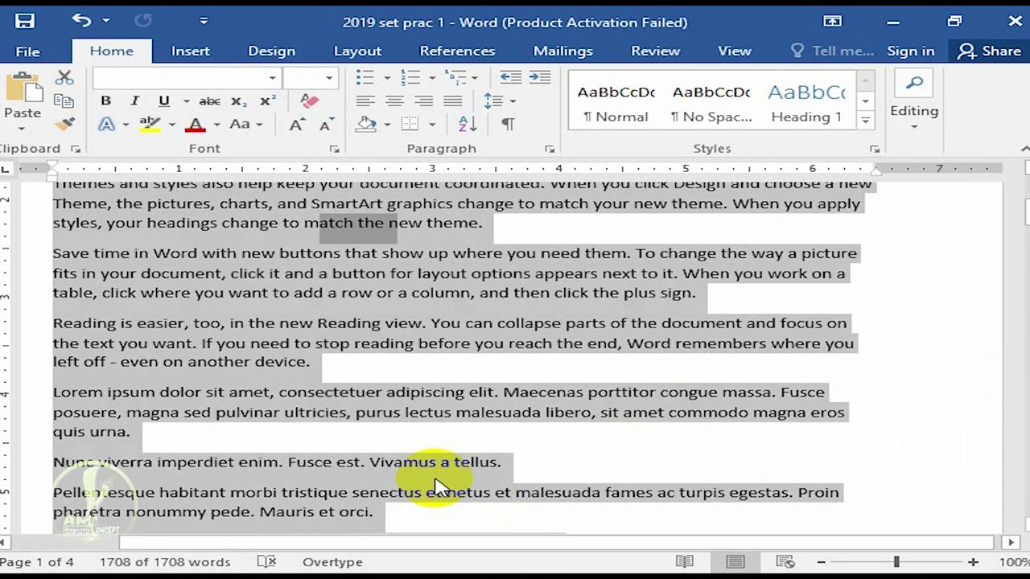
{"action": "left_click", "coordinate": [117, 324]}
{"action": "key", "text": "shift+Right"}
{"action": "key", "text": "shift+Right"}
{"action": "key", "text": "shift+Right"}
{"action": "key", "text": "shift+Right"}
{"action": "key", "text": "shift+Right"}
{"action": "key", "text": "shift+Right"}
{"action": "key", "text": "shift+Right"}
{"action": "key", "text": "shift+Right"}
{"action": "key", "text": "shift+Right"}
{"action": "key", "text": "shift+Right"}
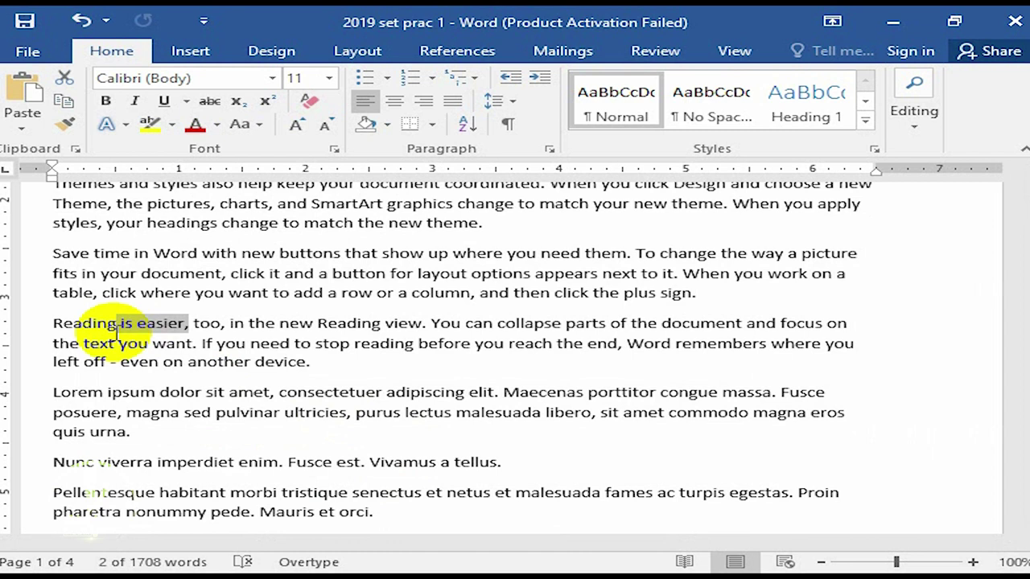
{"action": "key", "text": "shift+Right"}
{"action": "key", "text": "shift+Right"}
{"action": "key", "text": "shift+Right"}
{"action": "key", "text": "shift+Right"}
{"action": "key", "text": "shift+Right"}
{"action": "key", "text": "shift+Right"}
{"action": "key", "text": "shift+Right"}
{"action": "key", "text": "shift+Right"}
{"action": "key", "text": "shift+Right"}
{"action": "key", "text": "shift+Right"}
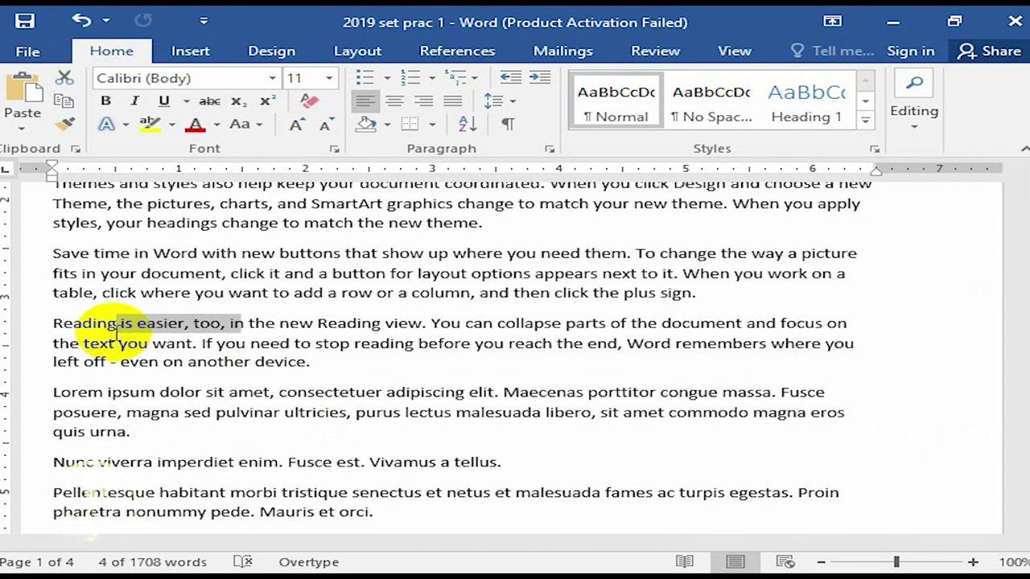
{"action": "key", "text": "shift+Right"}
{"action": "key", "text": "shift+Right"}
{"action": "key", "text": "shift+Right"}
{"action": "key", "text": "shift+Right"}
{"action": "key", "text": "shift+Right"}
{"action": "key", "text": "shift+Right"}
{"action": "key", "text": "shift+Right"}
{"action": "key", "text": "shift+Right"}
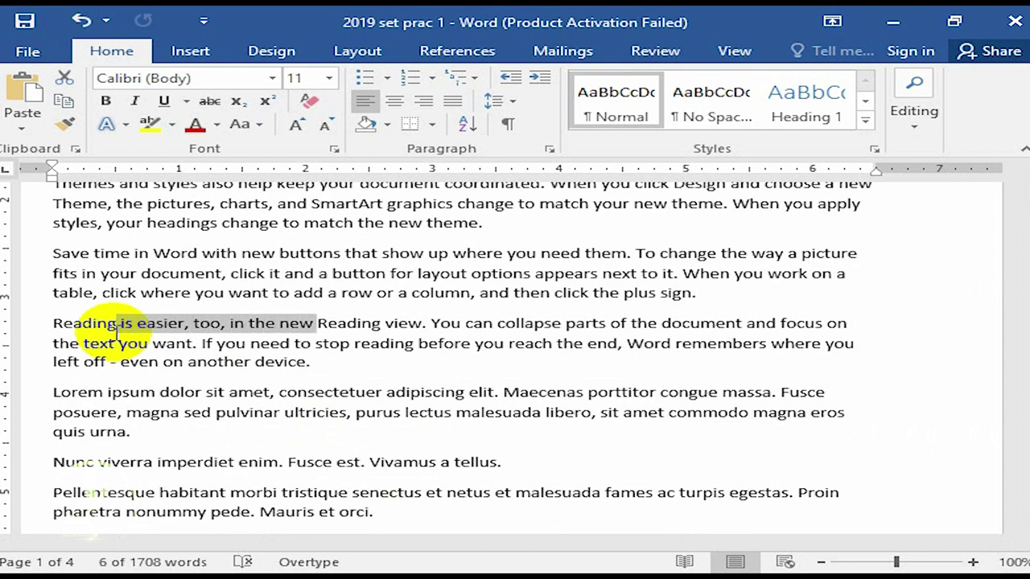
{"action": "key", "text": "shift+Right"}
{"action": "key", "text": "shift+Right"}
{"action": "key", "text": "shift+Right"}
{"action": "key", "text": "shift+Right"}
{"action": "key", "text": "shift+Right"}
{"action": "key", "text": "shift+Right"}
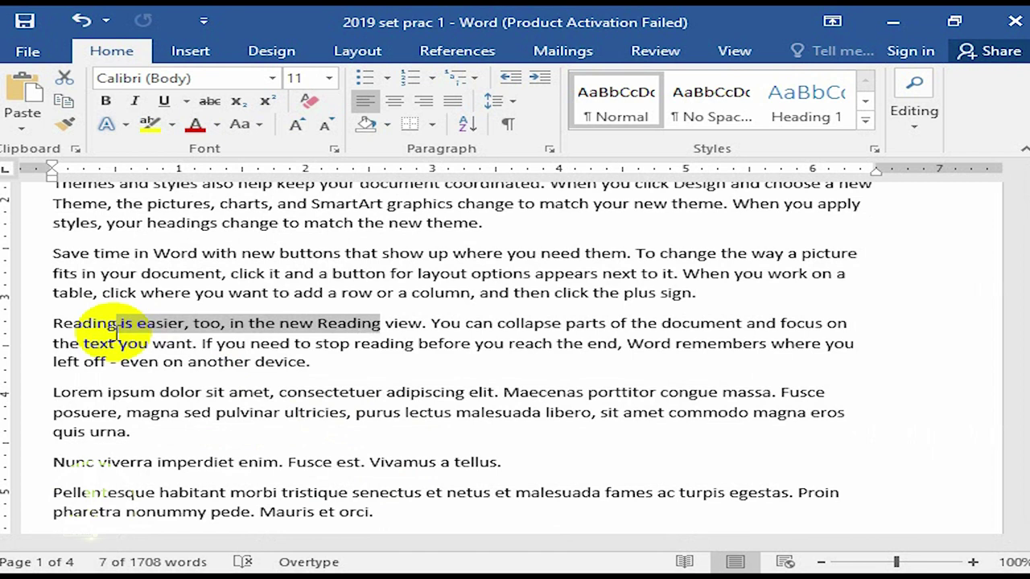
{"action": "key", "text": "shift+Right"}
{"action": "key", "text": "shift+Right"}
{"action": "key", "text": "shift+Right"}
{"action": "key", "text": "shift+Right"}
{"action": "key", "text": "shift+Right"}
{"action": "key", "text": "shift+Right"}
{"action": "key", "text": "shift+Right"}
{"action": "key", "text": "shift+Right"}
{"action": "key", "text": "shift+Right"}
{"action": "key", "text": "shift+Right"}
{"action": "key", "text": "shift+Right"}
{"action": "key", "text": "shift+Right"}
{"action": "key", "text": "shift+Right"}
{"action": "key", "text": "shift+Right"}
{"action": "key", "text": "shift+Right"}
{"action": "key", "text": "shift+Right"}
{"action": "key", "text": "shift+Right"}
{"action": "key", "text": "shift+Right"}
{"action": "key", "text": "shift+Right"}
{"action": "key", "text": "shift+Right"}
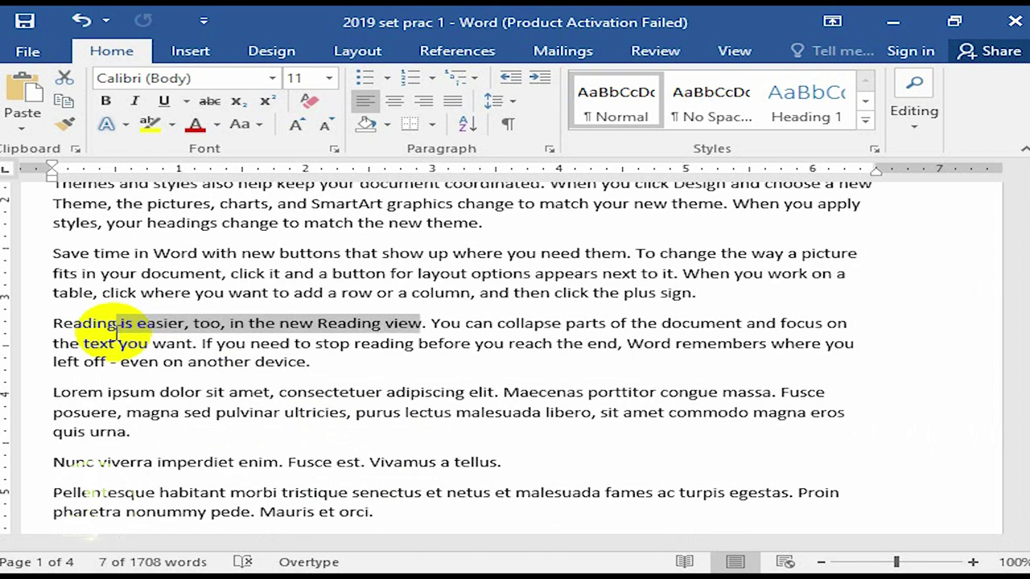
{"action": "key", "text": "shift+Right"}
{"action": "key", "text": "shift+Right"}
{"action": "key", "text": "shift+Right"}
{"action": "key", "text": "shift+Right"}
{"action": "key", "text": "shift+Right"}
{"action": "key", "text": "shift+Right"}
{"action": "key", "text": "shift+Right"}
{"action": "key", "text": "shift+Right"}
{"action": "key", "text": "shift+Right"}
{"action": "key", "text": "shift+Right"}
{"action": "key", "text": "shift+Right"}
{"action": "key", "text": "shift+Right"}
{"action": "key", "text": "shift+Right"}
{"action": "key", "text": "shift+Right"}
{"action": "key", "text": "shift+Right"}
{"action": "key", "text": "shift+Right"}
{"action": "key", "text": "shift+Right"}
{"action": "key", "text": "shift+Right"}
{"action": "key", "text": "shift+Right"}
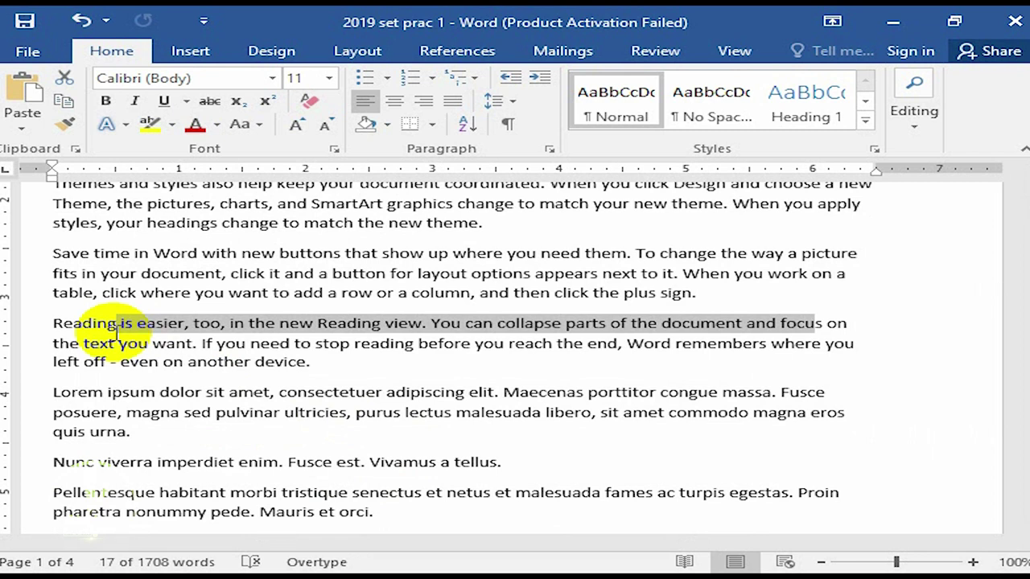
{"action": "key", "text": "shift+Down"}
{"action": "key", "text": "shift+Down"}
{"action": "key", "text": "shift+Down"}
{"action": "key", "text": "shift+Down"}
{"action": "key", "text": "shift+Down"}
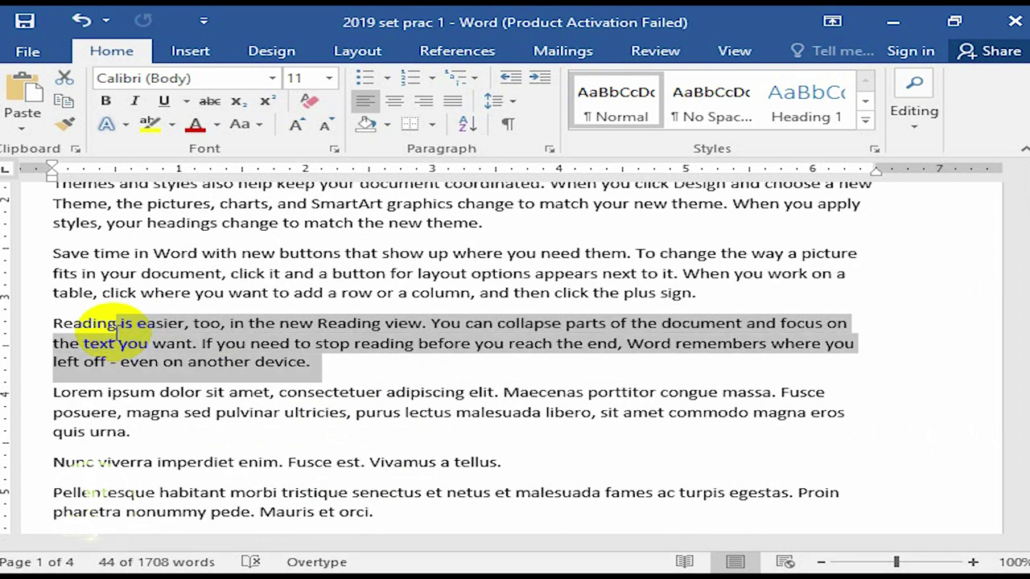
{"action": "key", "text": "shift+Down"}
{"action": "key", "text": "shift+Down"}
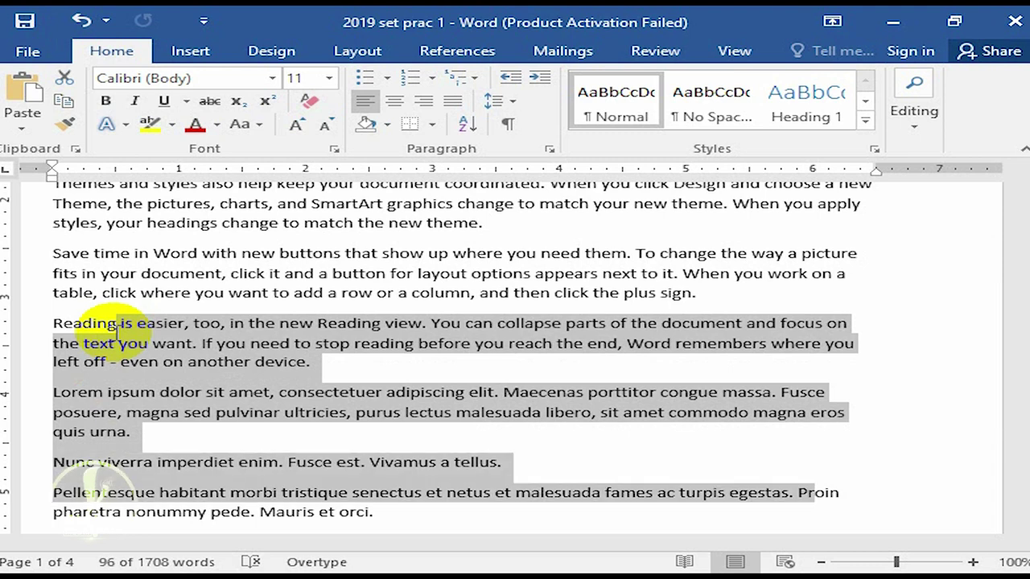
{"action": "key", "text": "shift+Down"}
{"action": "key", "text": "shift+Down"}
{"action": "key", "text": "shift+Down"}
{"action": "key", "text": "shift+Down"}
{"action": "key", "text": "shift+Down"}
{"action": "key", "text": "shift+Down"}
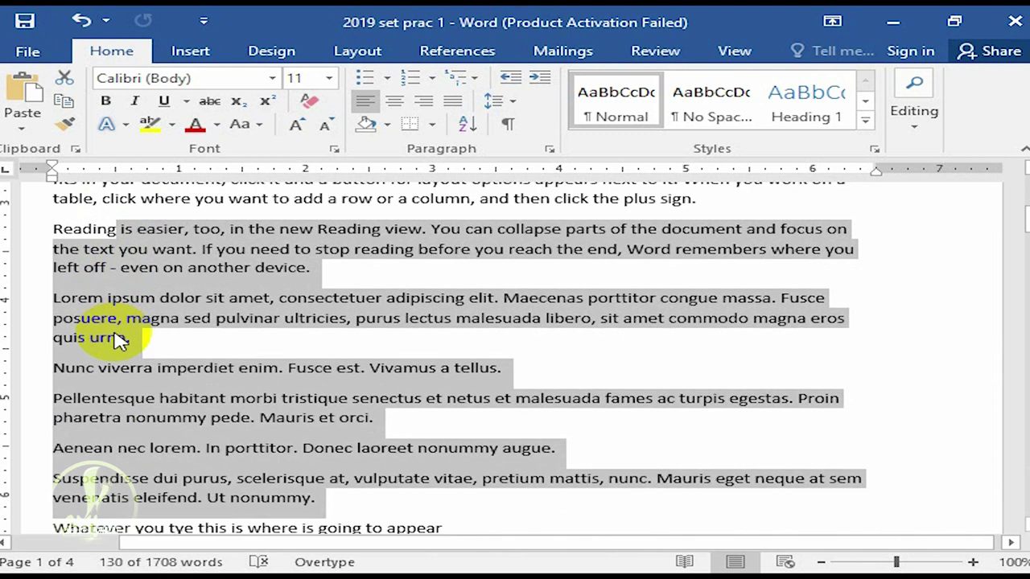
{"action": "key", "text": "shift+Down"}
{"action": "key", "text": "shift+Down"}
{"action": "key", "text": "shift+Down"}
{"action": "key", "text": "shift+Down"}
{"action": "key", "text": "shift+Down"}
{"action": "key", "text": "shift+Down"}
{"action": "key", "text": "Up"}
{"action": "key", "text": "Up"}
{"action": "key", "text": "Up"}
{"action": "key", "text": "Up"}
{"action": "key", "text": "Up"}
{"action": "key", "text": "Up"}
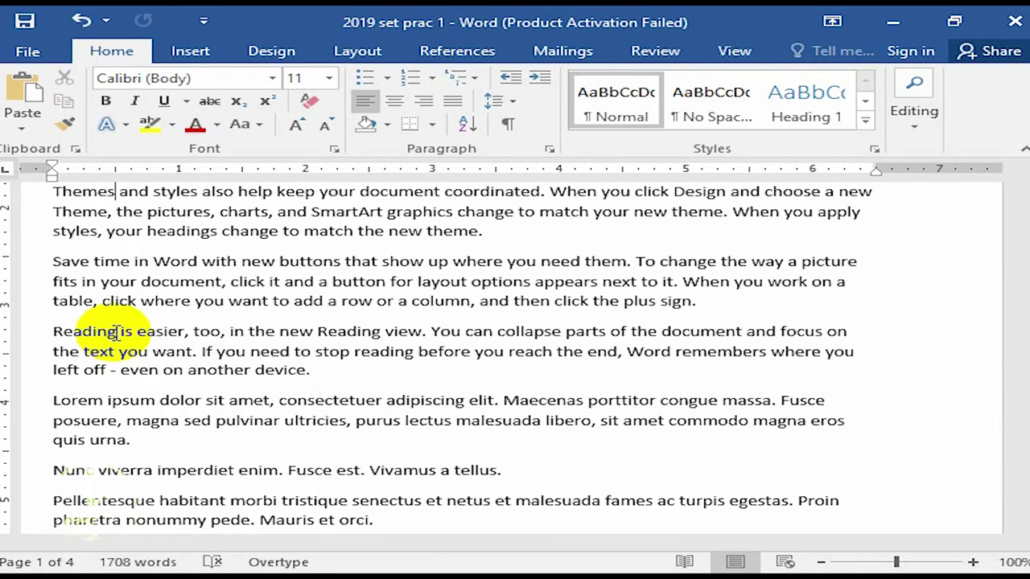
{"action": "left_click", "coordinate": [45, 337]}
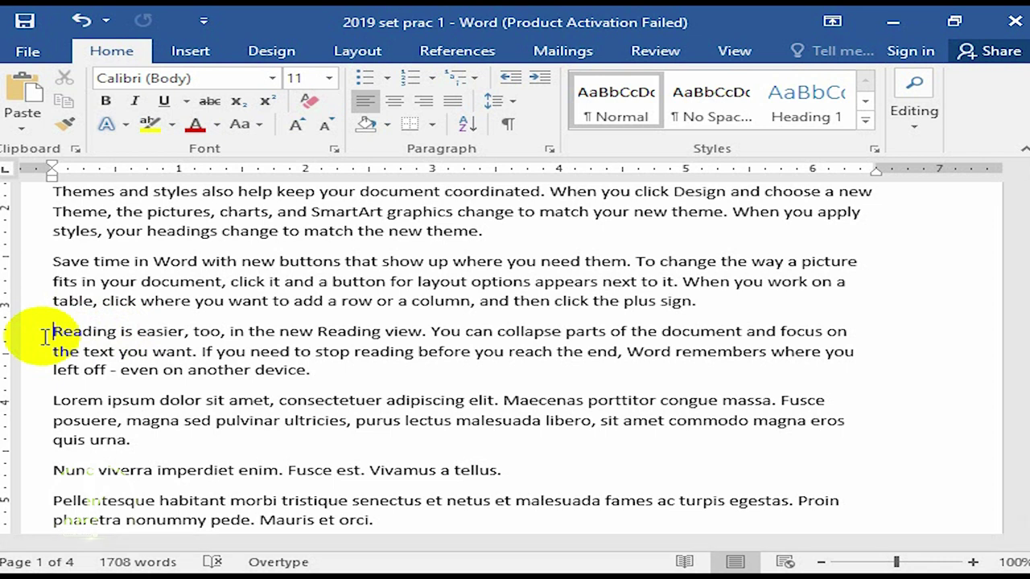
{"action": "key", "text": "shift+Right"}
{"action": "key", "text": "shift+Right"}
{"action": "key", "text": "shift+Right"}
{"action": "key", "text": "shift+Right"}
{"action": "key", "text": "shift+Right"}
{"action": "key", "text": "shift+Right"}
{"action": "key", "text": "shift+Right"}
{"action": "key", "text": "shift+Right"}
{"action": "key", "text": "shift+Right"}
{"action": "key", "text": "shift+Right"}
{"action": "key", "text": "shift+Right"}
{"action": "key", "text": "shift+Right"}
{"action": "key", "text": "shift+Right"}
{"action": "key", "text": "shift+Right"}
{"action": "key", "text": "shift+Right"}
{"action": "key", "text": "shift+Right"}
{"action": "key", "text": "shift+Right"}
{"action": "key", "text": "shift+Right"}
{"action": "key", "text": "shift+Right"}
{"action": "key", "text": "shift+Right"}
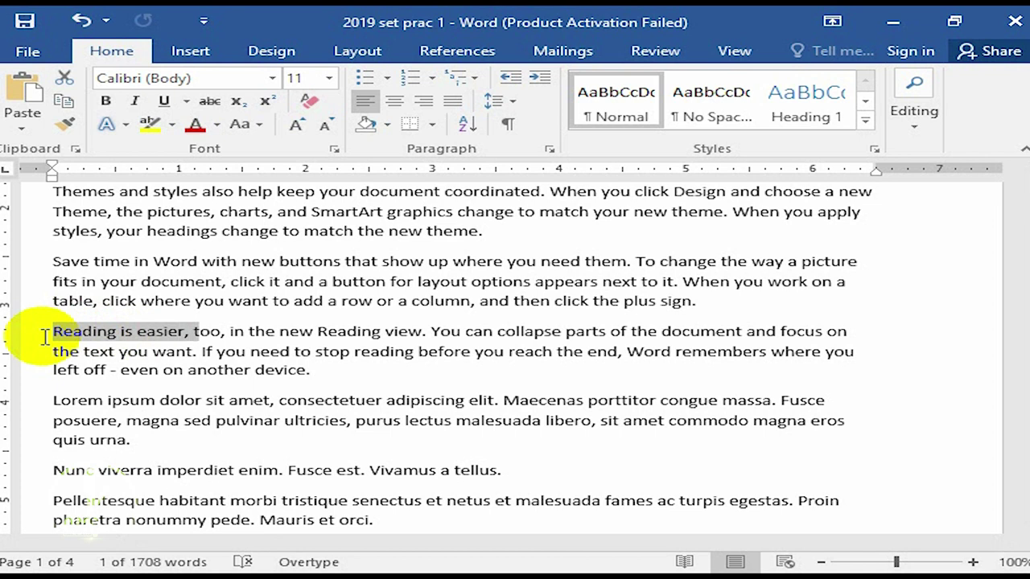
{"action": "key", "text": "shift+Right"}
{"action": "key", "text": "shift+Right"}
{"action": "key", "text": "shift+Right"}
{"action": "key", "text": "shift+Right"}
{"action": "key", "text": "shift+Down"}
{"action": "key", "text": "shift+Down"}
{"action": "key", "text": "shift+Down"}
{"action": "key", "text": "shift+Down"}
{"action": "key", "text": "shift+Down"}
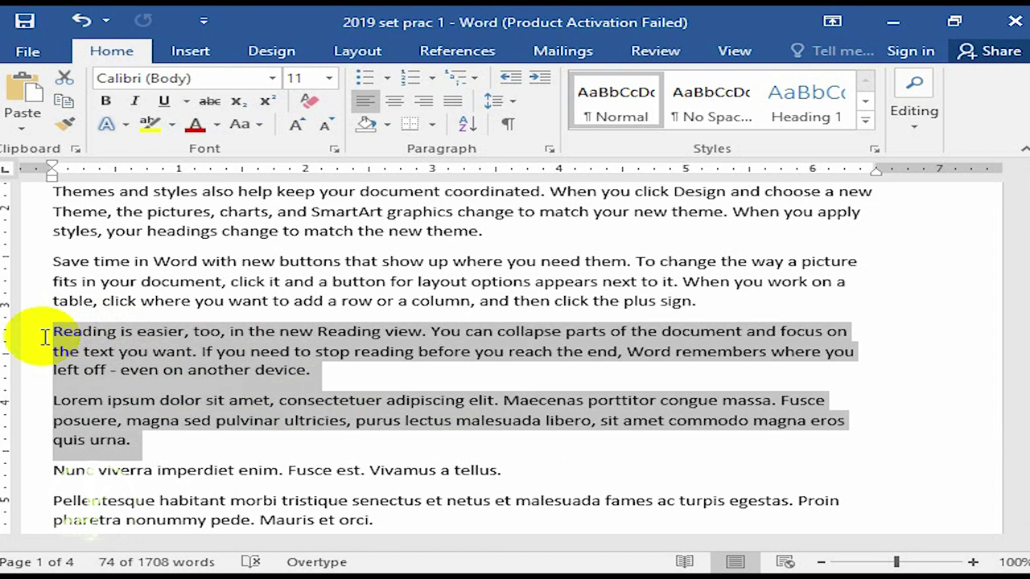
{"action": "key", "text": "Down"}
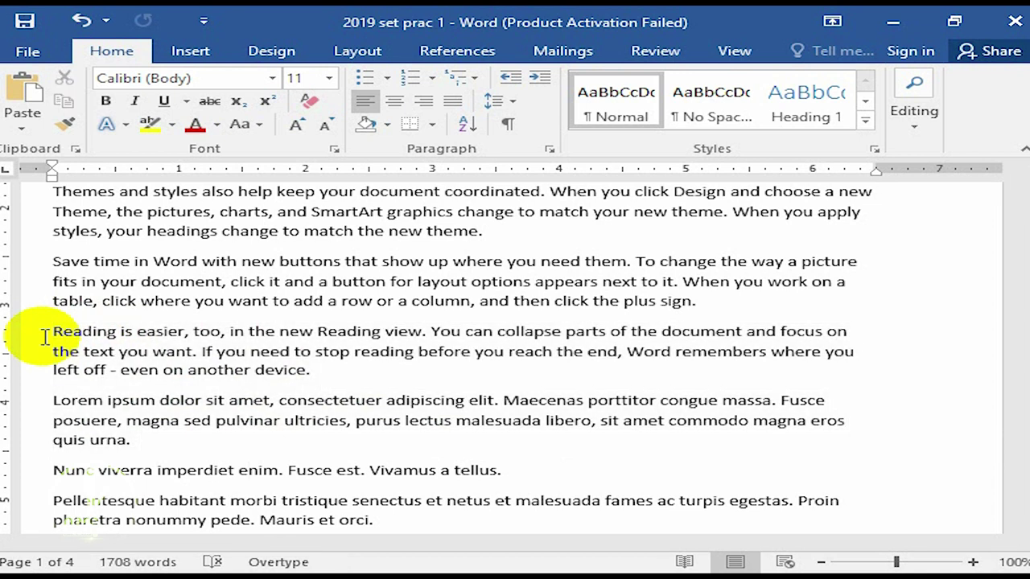
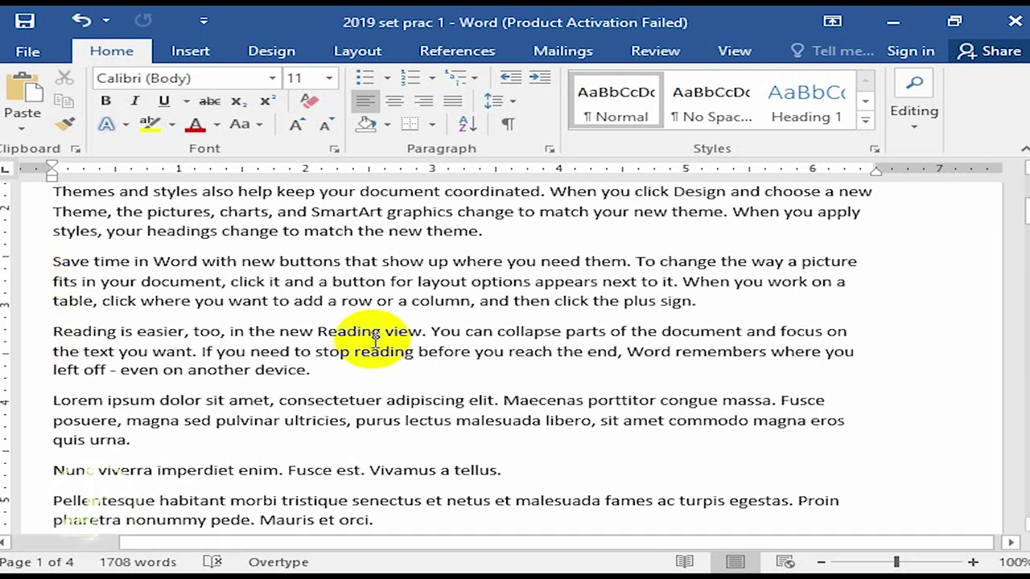
- Erase characters around SmartArt in the Themes paragraph to leave 'the pictuphics change', then select all text
{"action": "left_click", "coordinate": [377, 378]}
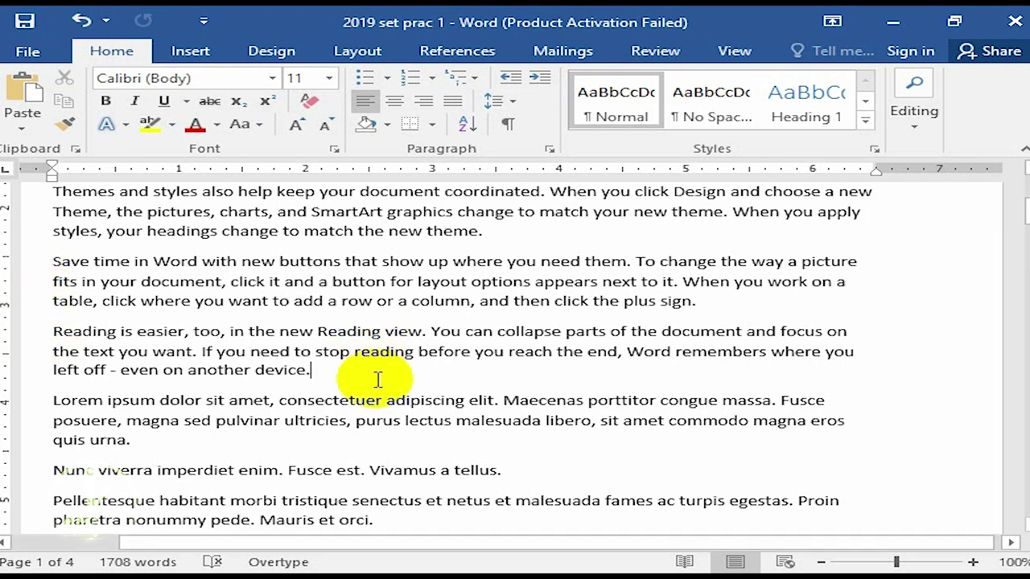
{"action": "key", "text": "Up"}
{"action": "key", "text": "Up"}
{"action": "key", "text": "Up"}
{"action": "key", "text": "Up"}
{"action": "key", "text": "Up"}
{"action": "key", "text": "Up"}
{"action": "key", "text": "Up"}
{"action": "key", "text": "Up"}
{"action": "key", "text": "Up"}
{"action": "key", "text": "Up"}
{"action": "key", "text": "Up"}
{"action": "key", "text": "Up"}
{"action": "key", "text": "Up"}
{"action": "key", "text": "Up"}
{"action": "key", "text": "Up"}
{"action": "key", "text": "Down"}
{"action": "key", "text": "Down"}
{"action": "key", "text": "Down"}
{"action": "key", "text": "Down"}
{"action": "key", "text": "Down"}
{"action": "key", "text": "Down"}
{"action": "key", "text": "Down"}
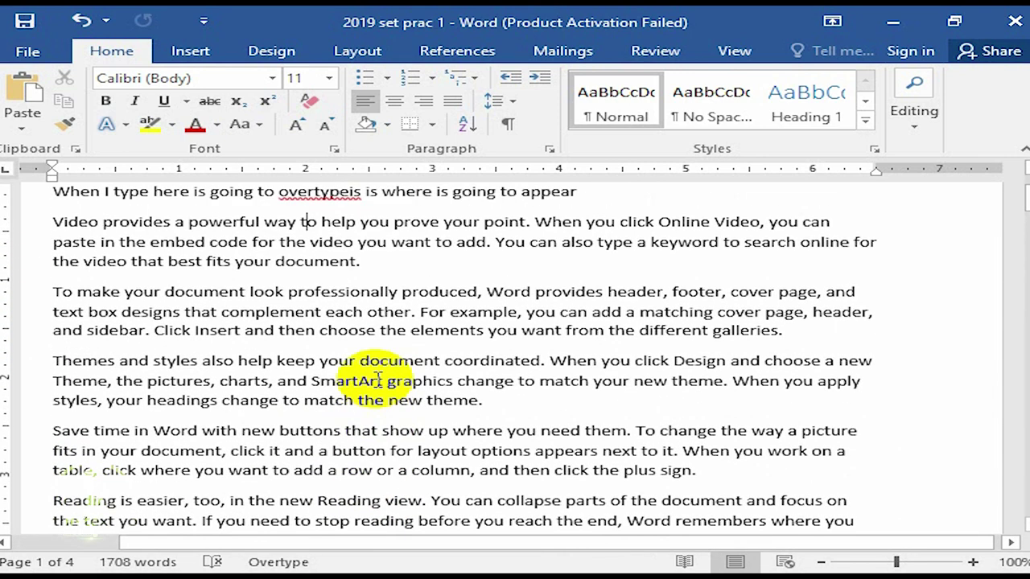
{"action": "key", "text": "Down"}
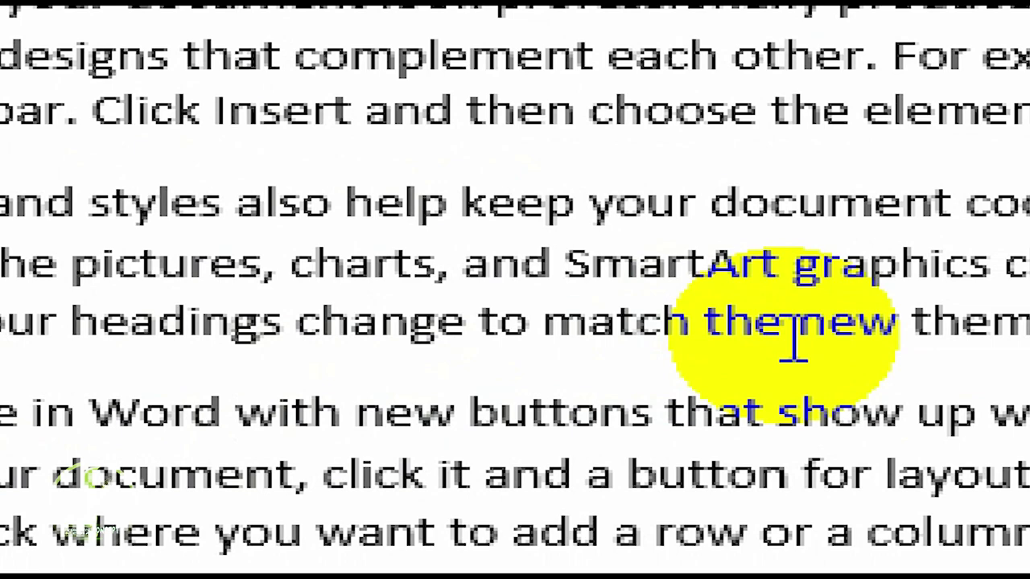
{"action": "key", "text": "BackSpace"}
{"action": "key", "text": "BackSpace"}
{"action": "key", "text": "BackSpace"}
{"action": "key", "text": "BackSpace"}
{"action": "key", "text": "BackSpace"}
{"action": "key", "text": "BackSpace"}
{"action": "key", "text": "BackSpace"}
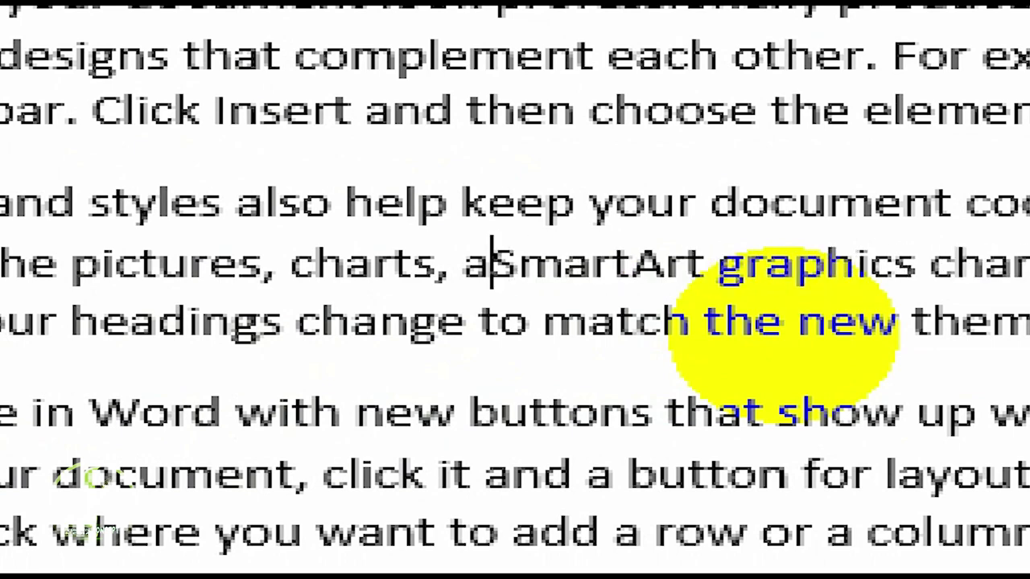
{"action": "key", "text": "BackSpace"}
{"action": "key", "text": "BackSpace"}
{"action": "key", "text": "BackSpace"}
{"action": "key", "text": "BackSpace"}
{"action": "key", "text": "BackSpace"}
{"action": "key", "text": "BackSpace"}
{"action": "key", "text": "BackSpace"}
{"action": "key", "text": "BackSpace"}
{"action": "key", "text": "BackSpace"}
{"action": "key", "text": "BackSpace"}
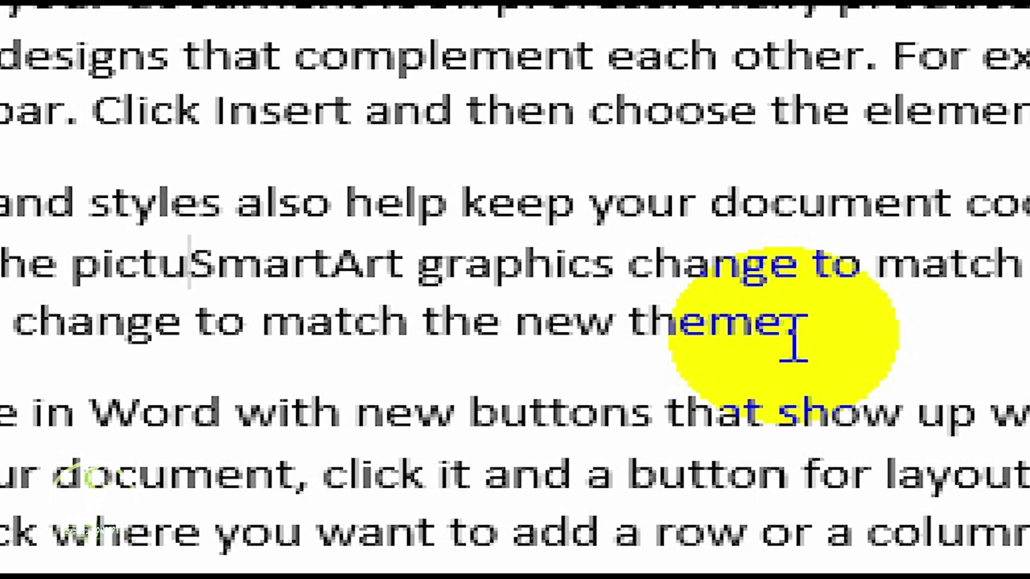
{"action": "key", "text": "Delete"}
{"action": "key", "text": "Delete"}
{"action": "key", "text": "Delete"}
{"action": "key", "text": "Delete"}
{"action": "key", "text": "Delete"}
{"action": "key", "text": "Delete"}
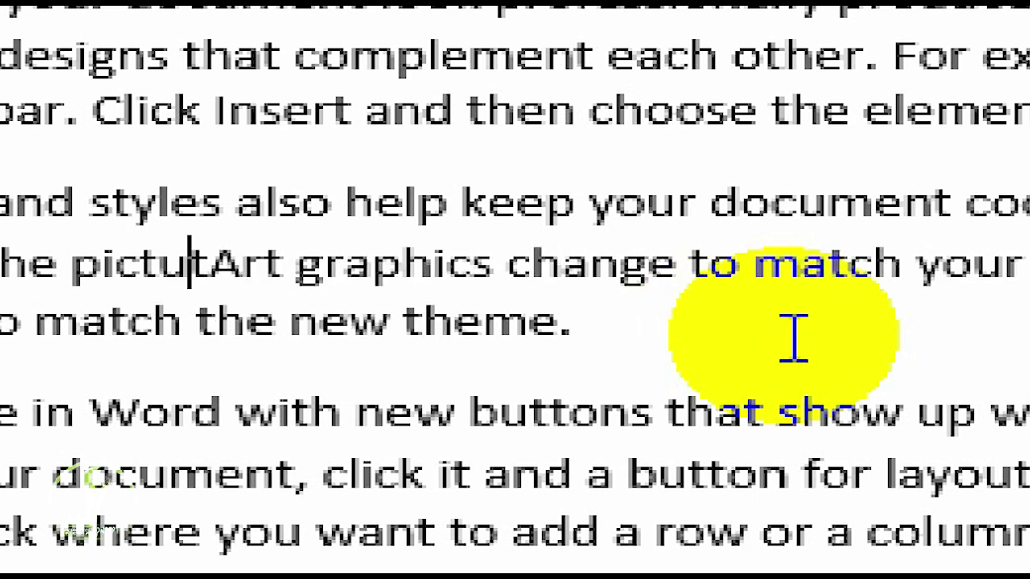
{"action": "key", "text": "Delete"}
{"action": "key", "text": "Delete"}
{"action": "key", "text": "Delete"}
{"action": "key", "text": "Delete"}
{"action": "key", "text": "Delete"}
{"action": "key", "text": "Delete"}
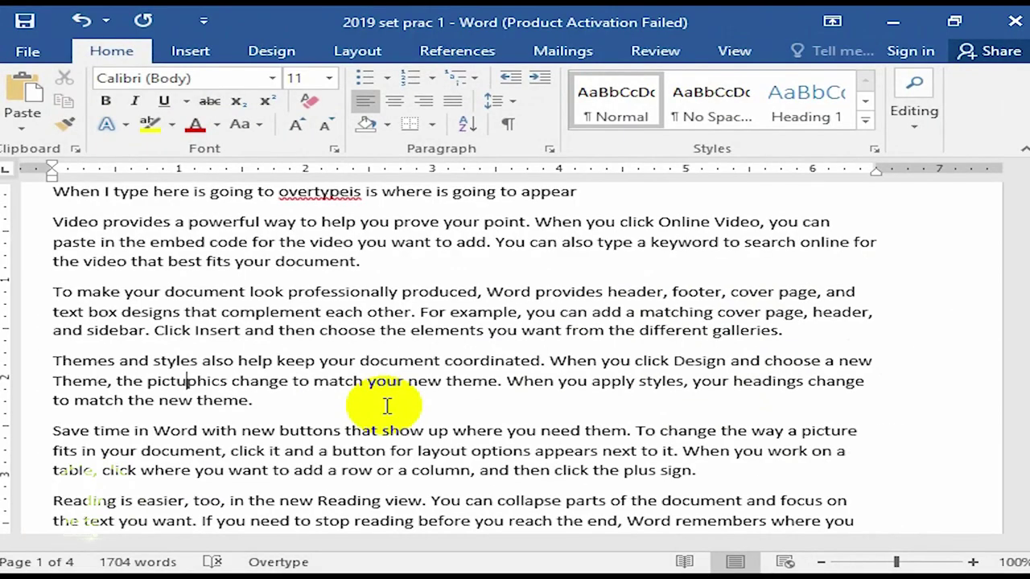
{"action": "key", "text": "ctrl+a"}
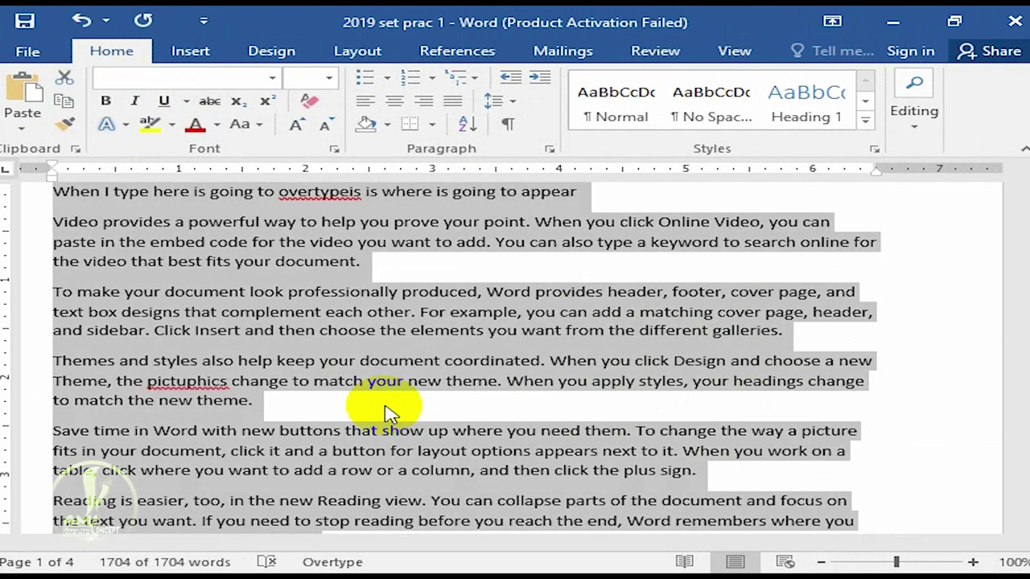
- Delete all document text, then restore it with Undo and several actions from the Undo list
{"action": "key", "text": "Delete"}
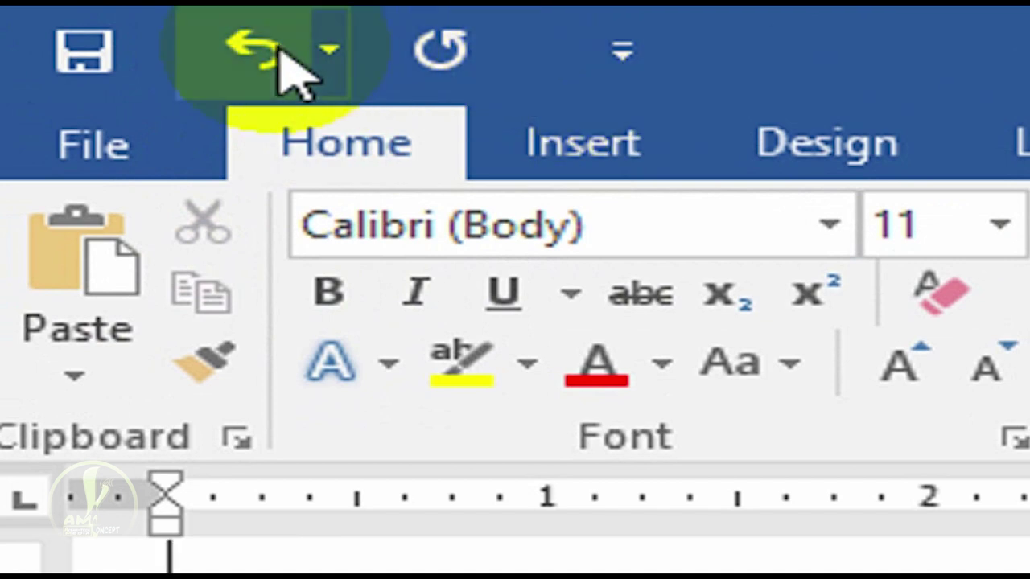
{"action": "left_click", "coordinate": [267, 48]}
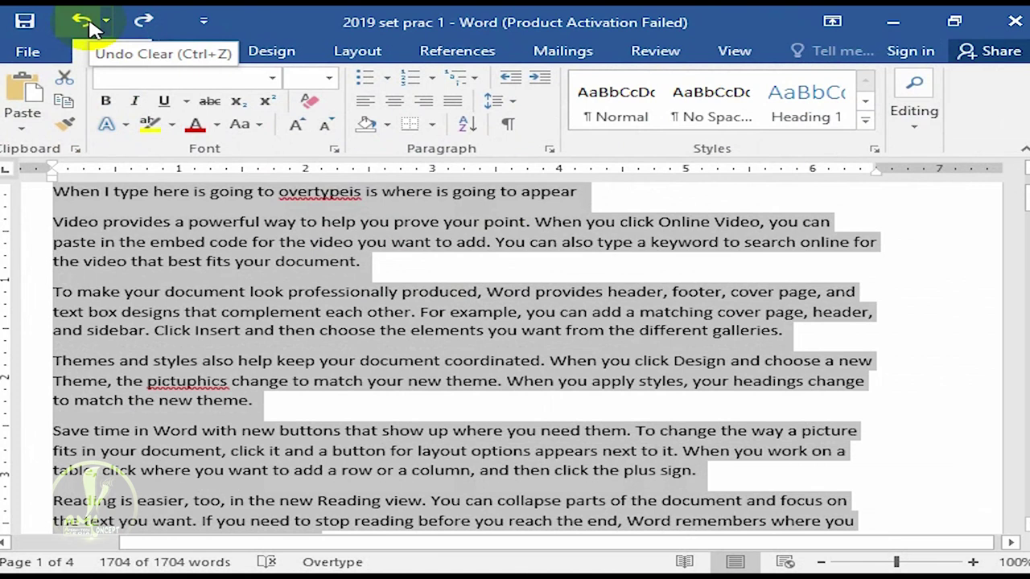
{"action": "left_click", "coordinate": [84, 22]}
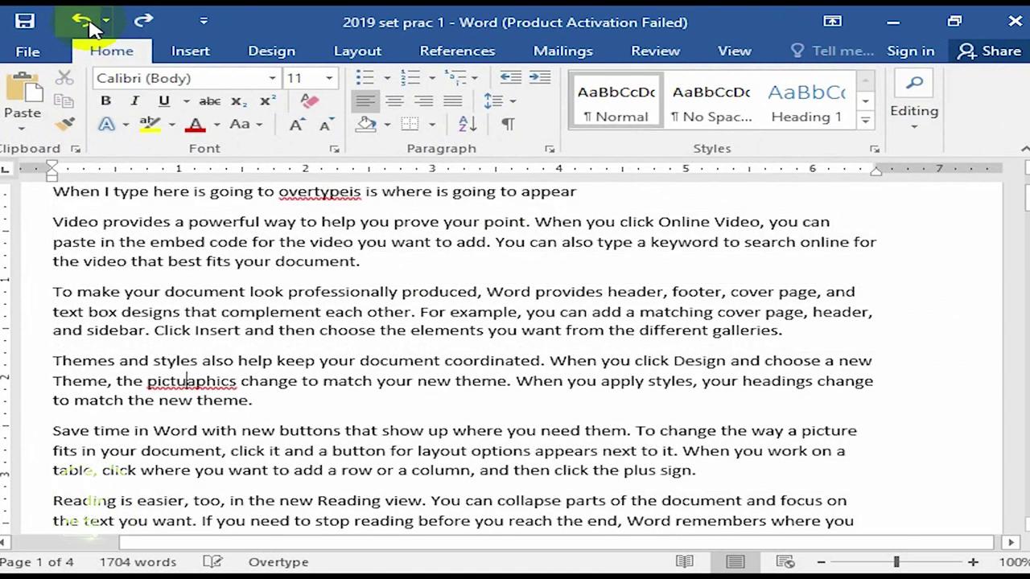
{"action": "left_click", "coordinate": [85, 22]}
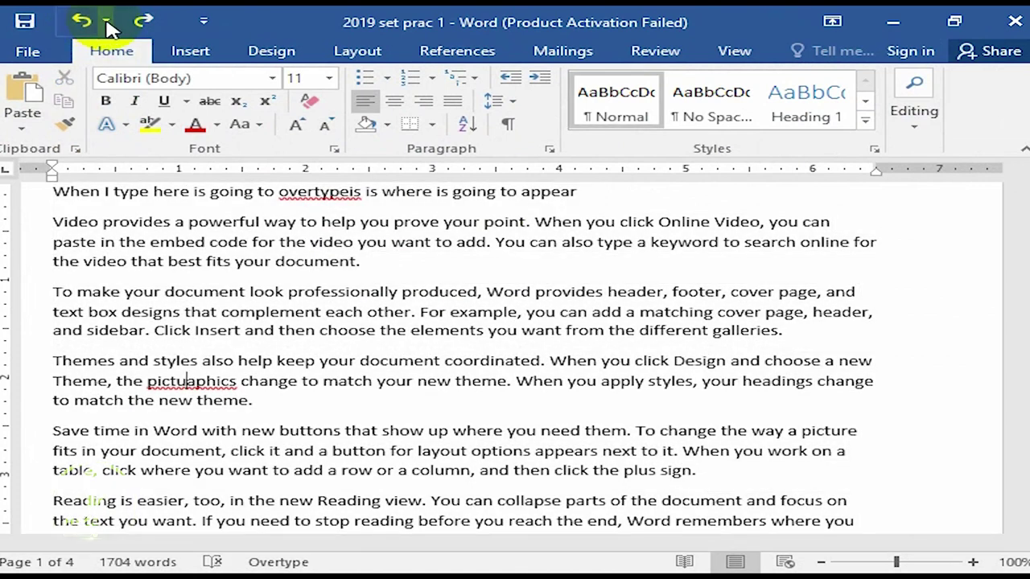
{"action": "left_click", "coordinate": [105, 23]}
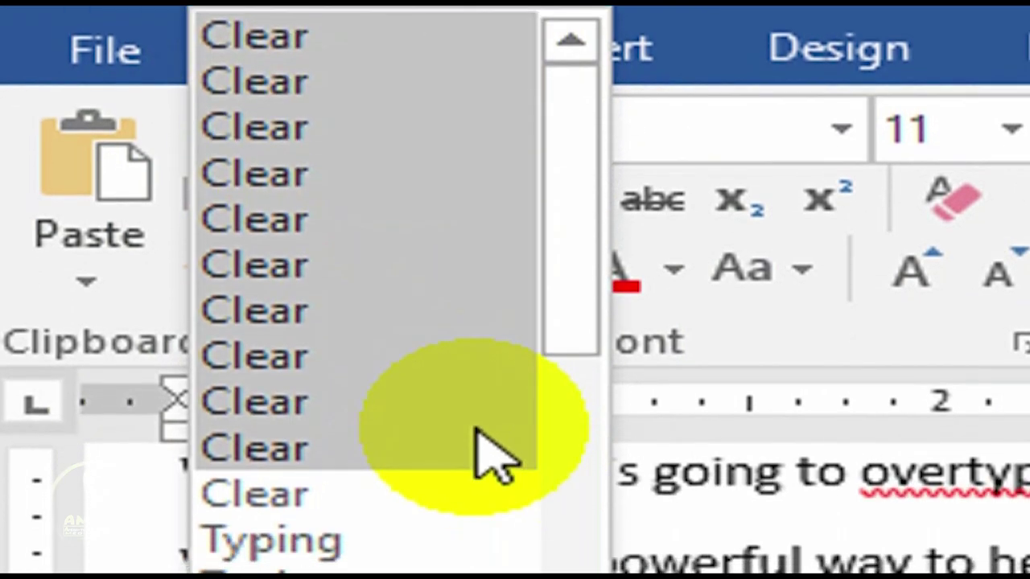
{"action": "left_click", "coordinate": [499, 473]}
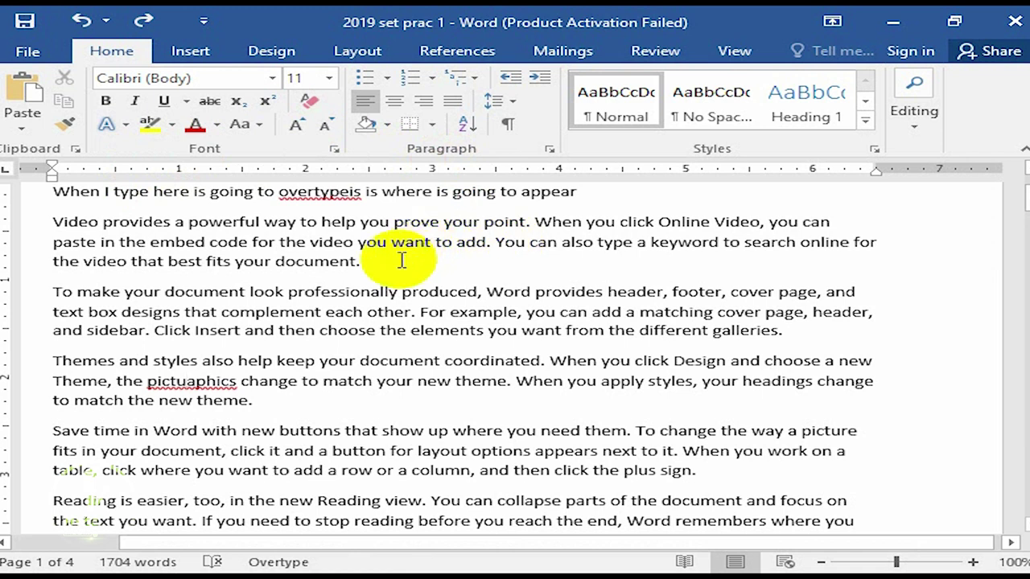
- Copy the word 'code' from the Video paragraph
{"action": "left_click_drag", "start_coordinate": [373, 264], "coordinate": [16, 218]}
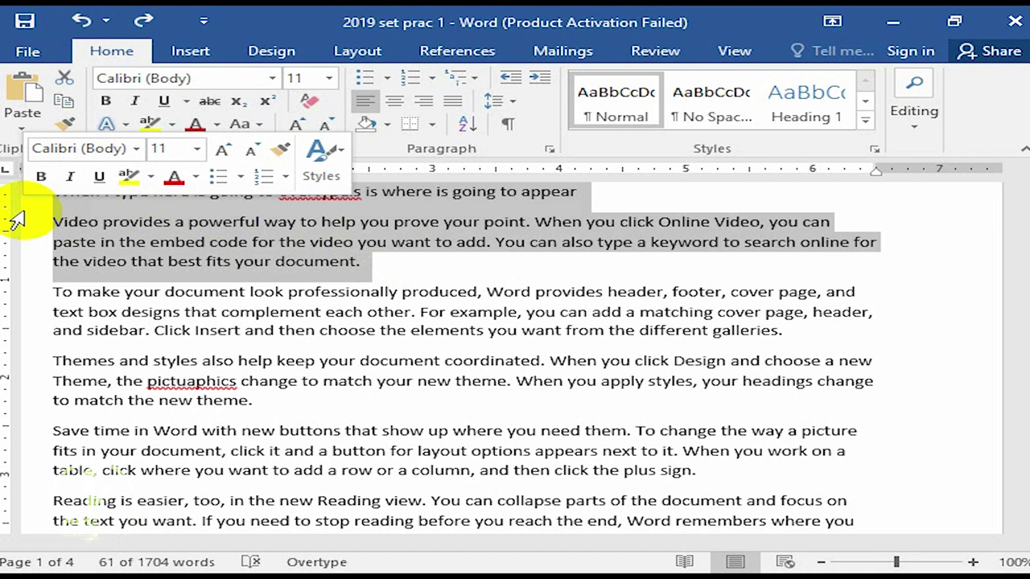
{"action": "left_click", "coordinate": [415, 222]}
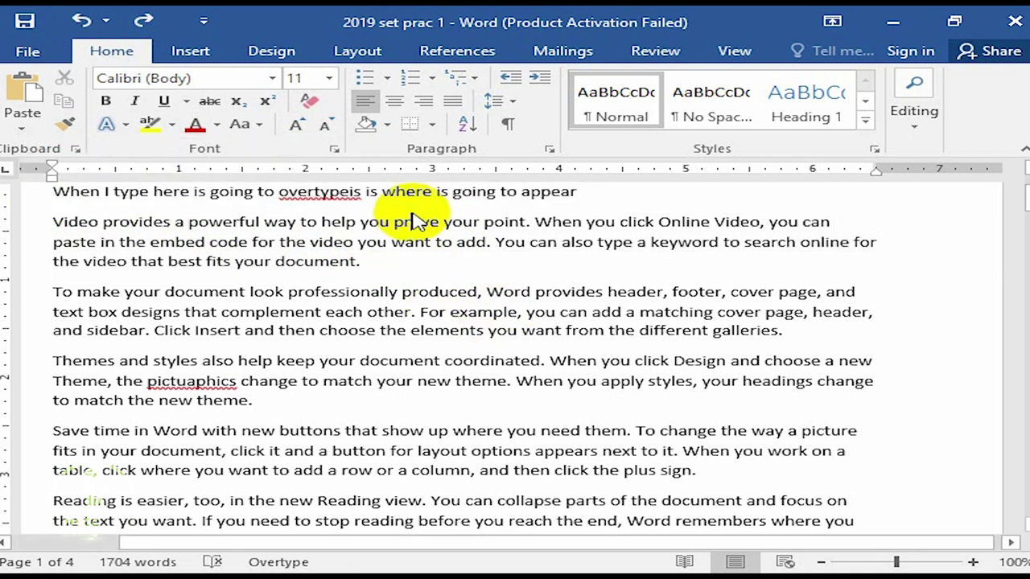
{"action": "left_click_drag", "start_coordinate": [410, 271], "coordinate": [81, 189]}
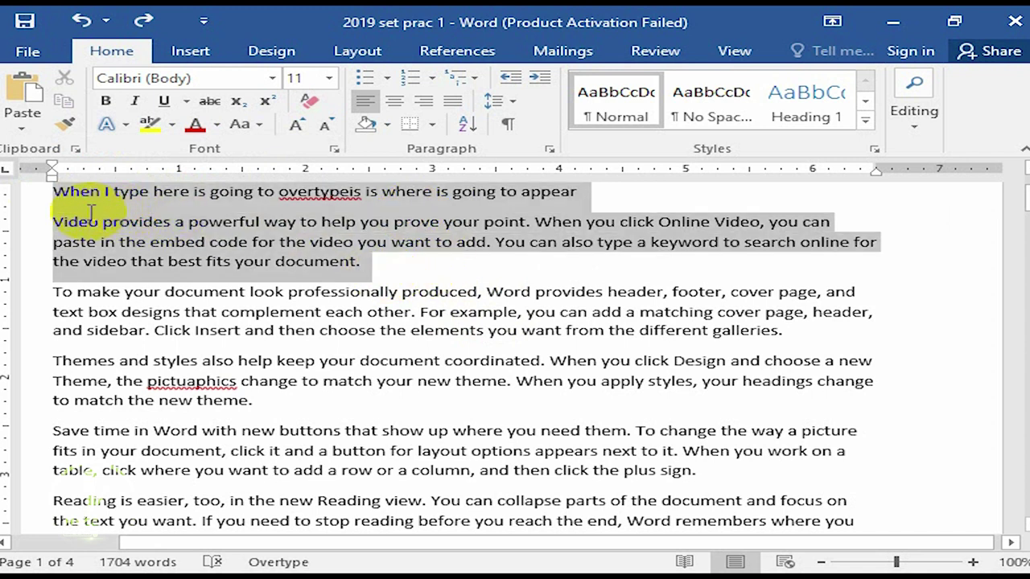
{"action": "left_click", "coordinate": [215, 241]}
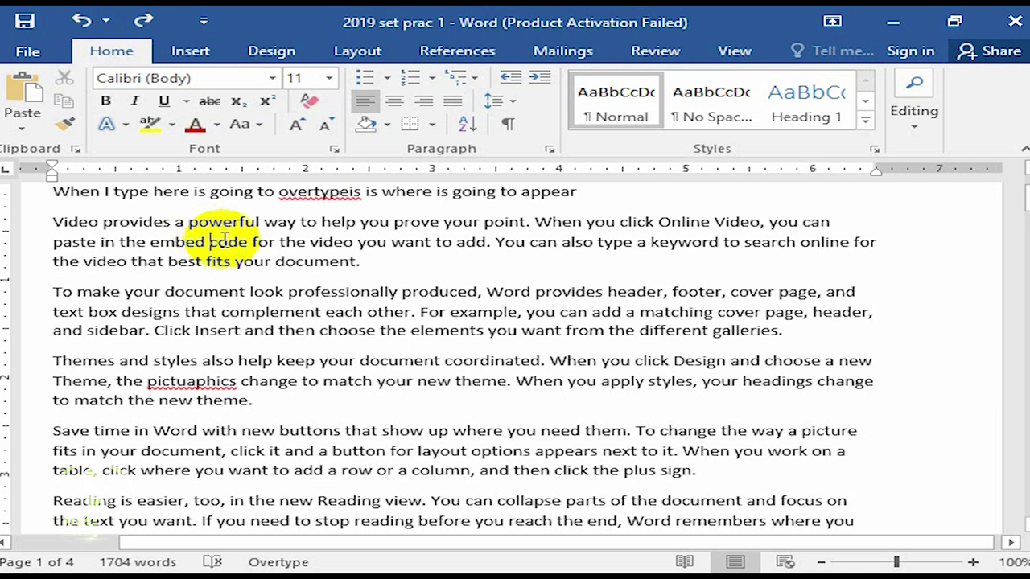
{"action": "double_click", "coordinate": [233, 242]}
{"action": "right_click", "coordinate": [242, 241]}
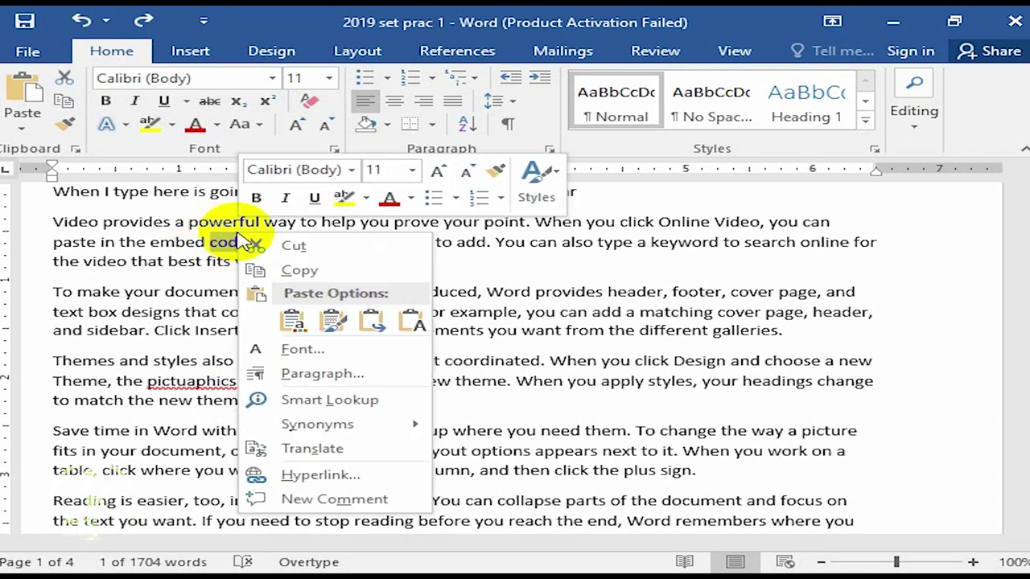
{"action": "left_click", "coordinate": [290, 274]}
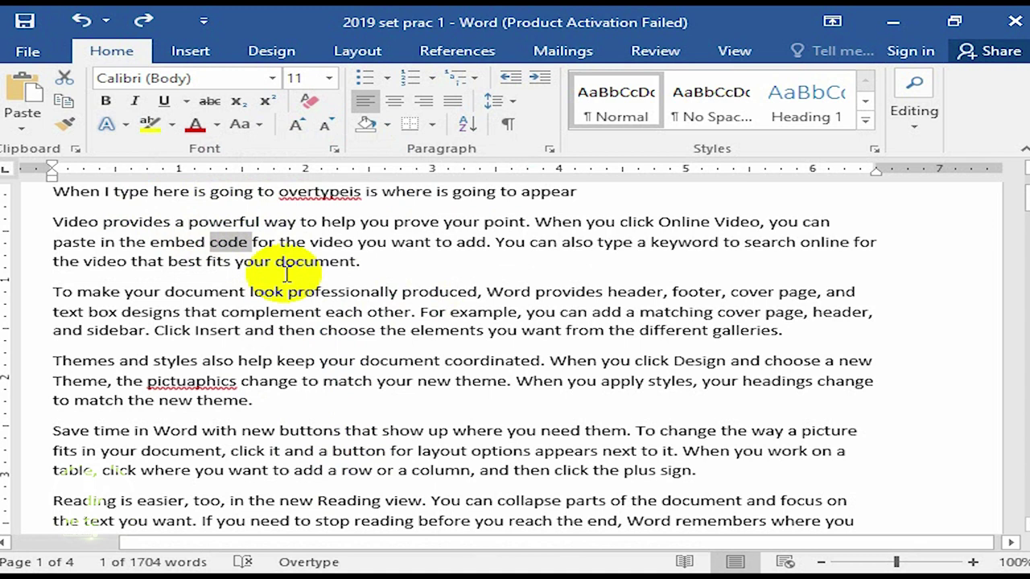
- Paste 'code' after 'document.' at the paragraph's end, keeping source formatting
{"action": "left_click", "coordinate": [405, 261]}
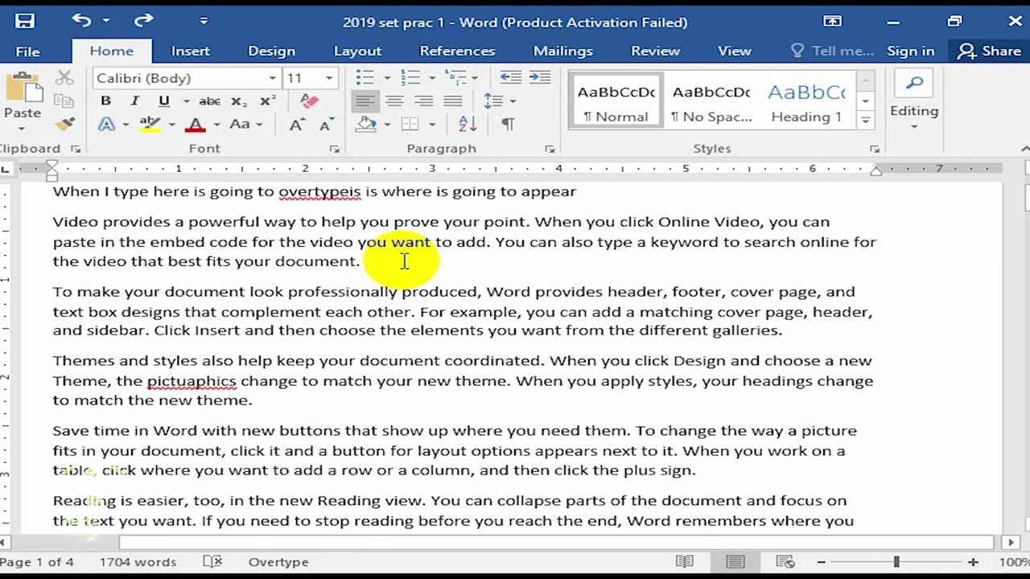
{"action": "right_click", "coordinate": [405, 261]}
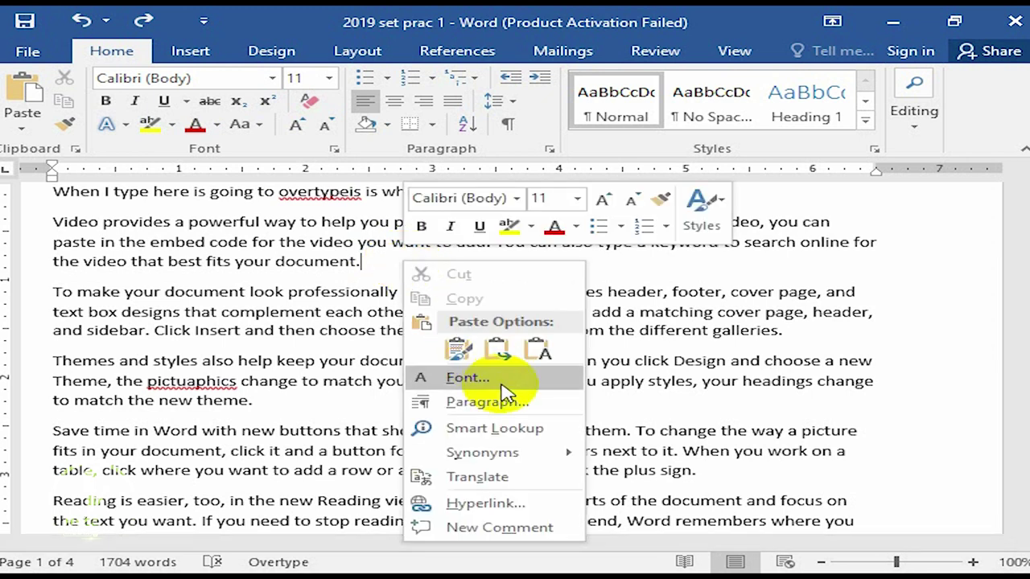
{"action": "left_click", "coordinate": [495, 344]}
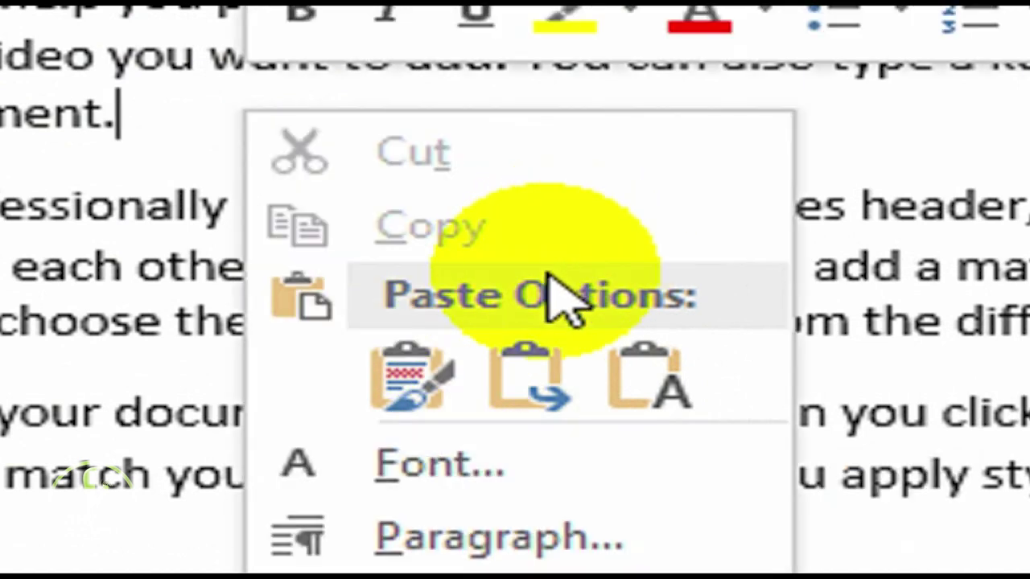
{"action": "left_click", "coordinate": [479, 280]}
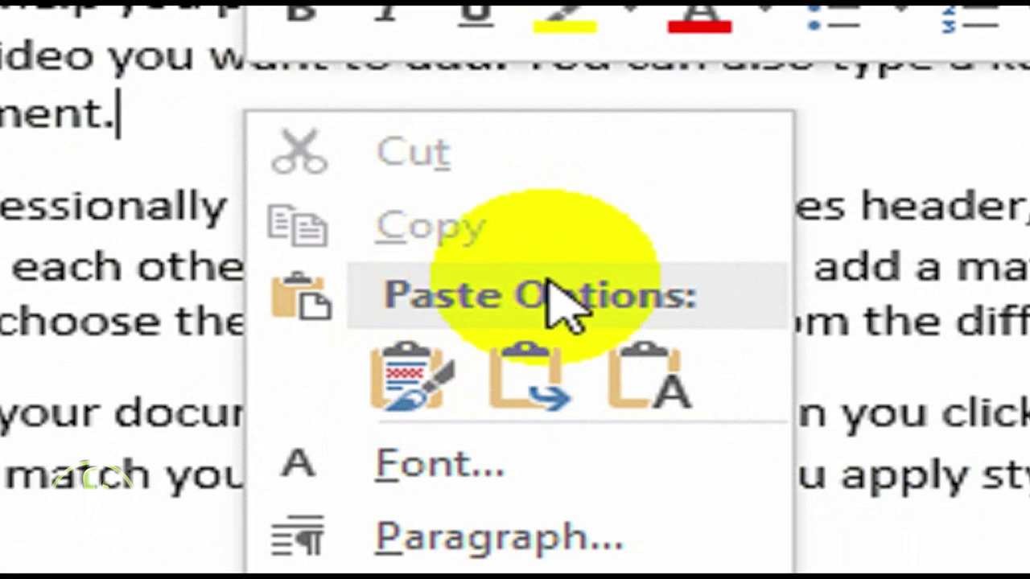
{"action": "left_click", "coordinate": [414, 394]}
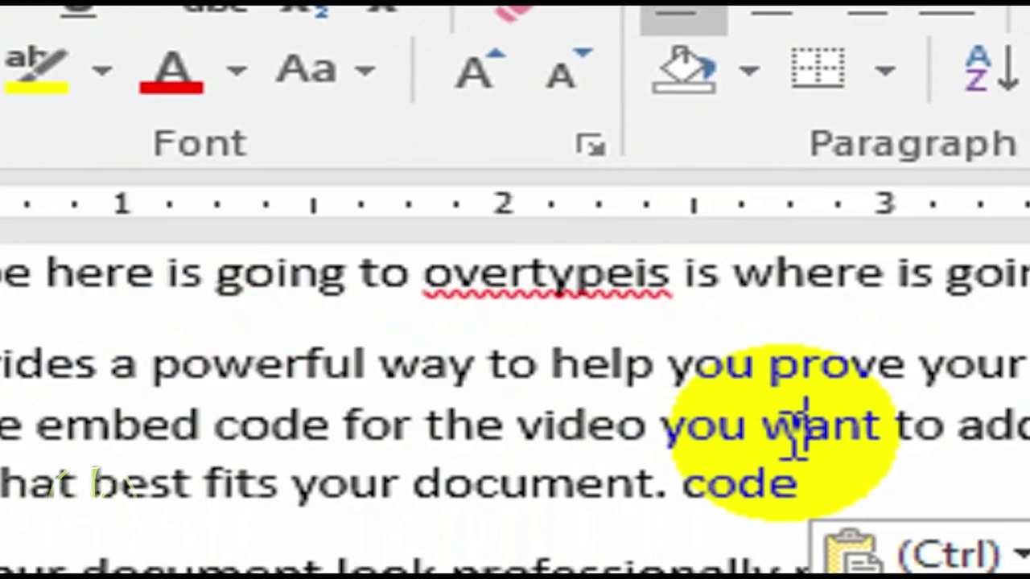
- Paste 'code' after 'theme.' at the end of the Themes paragraph
{"action": "left_click", "coordinate": [35, 426]}
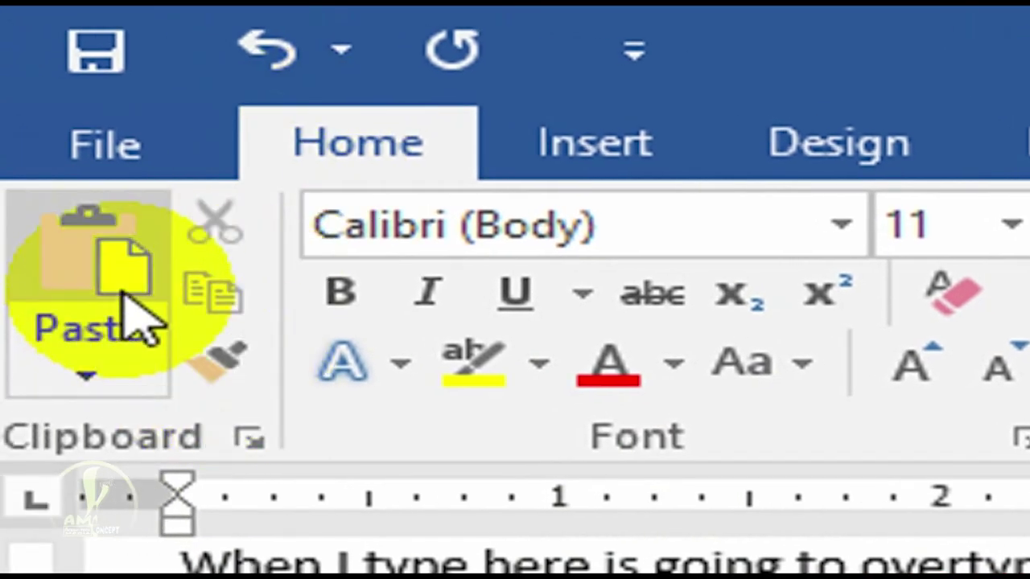
{"action": "left_click", "coordinate": [137, 366]}
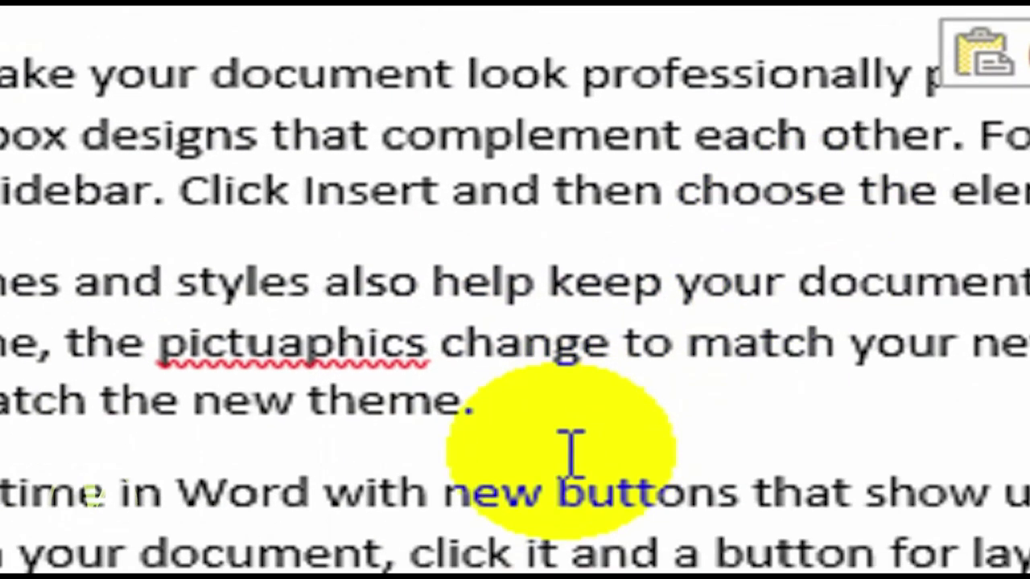
{"action": "left_click", "coordinate": [570, 454]}
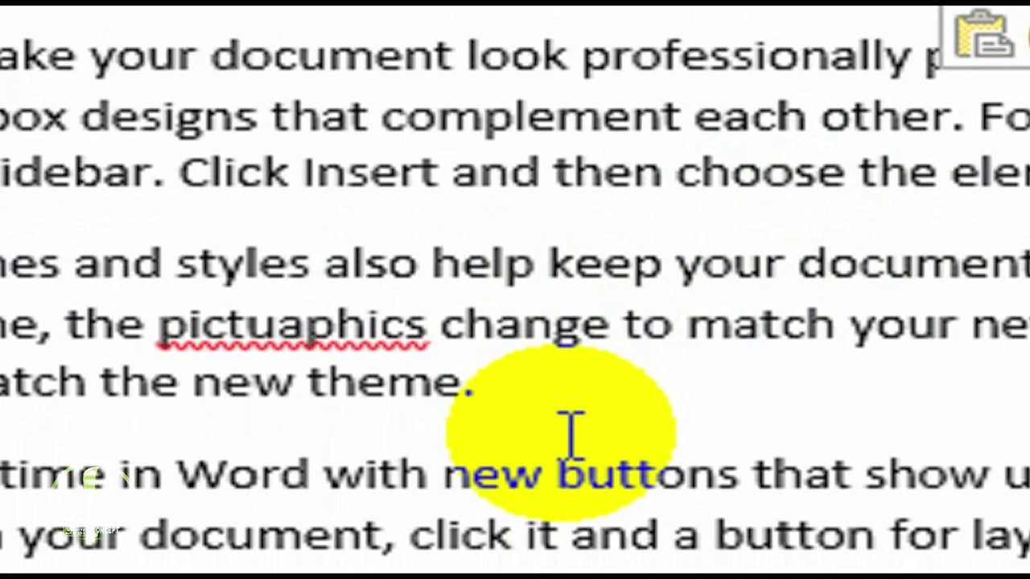
{"action": "key", "text": "ctrl+v"}
{"action": "key", "text": "ctrl+v"}
{"action": "key", "text": "ctrl+v"}
{"action": "key", "text": "ctrl+v"}
{"action": "key", "text": "ctrl+v"}
{"action": "key", "text": "ctrl+v"}
{"action": "key", "text": "ctrl+v"}
{"action": "key", "text": "ctrl+v"}
{"action": "key", "text": "ctrl+v"}
{"action": "key", "text": "ctrl+v"}
{"action": "key", "text": "ctrl+v"}
{"action": "key", "text": "ctrl+v"}
{"action": "key", "text": "ctrl+v"}
{"action": "key", "text": "ctrl+v"}
{"action": "key", "text": "ctrl+v"}
{"action": "key", "text": "ctrl+v"}
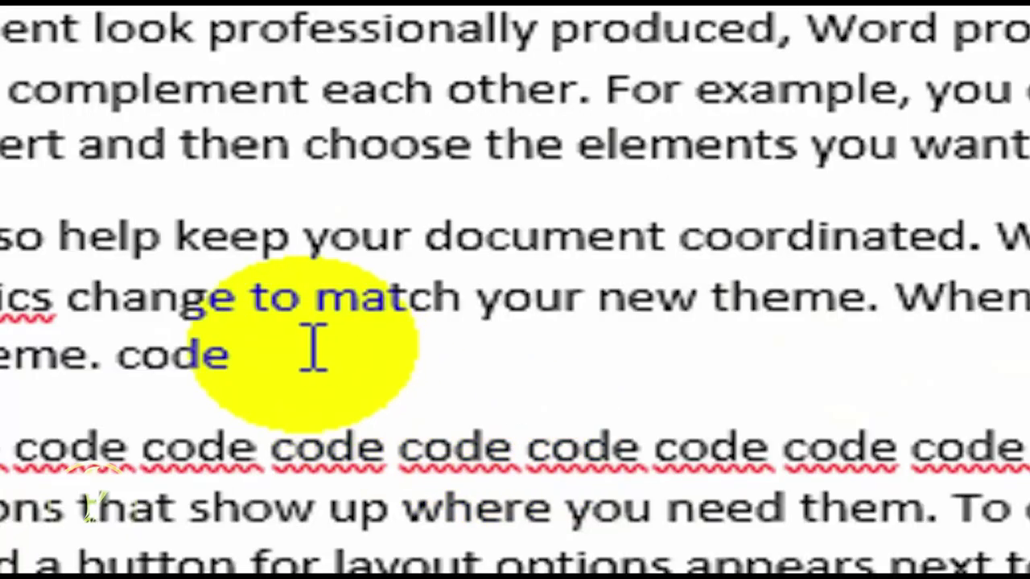
- Select the passage from 'the pictuaphics change' through 'theme. code'
{"action": "left_click", "coordinate": [275, 351]}
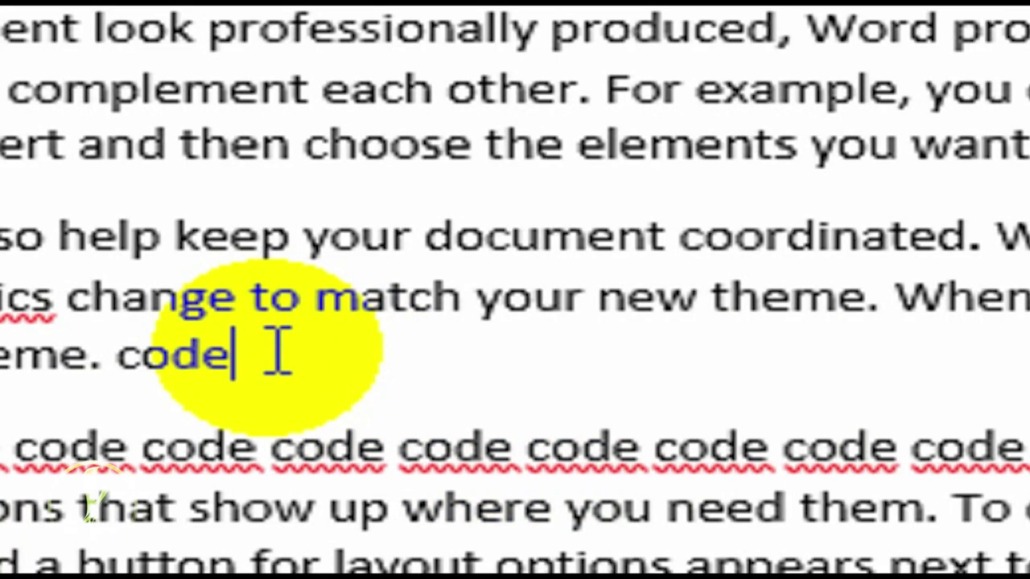
{"action": "right_click", "coordinate": [276, 352]}
{"action": "left_click", "coordinate": [164, 366]}
{"action": "left_click_drag", "start_coordinate": [213, 366], "coordinate": [0, 298]}
{"action": "right_click", "coordinate": [256, 306]}
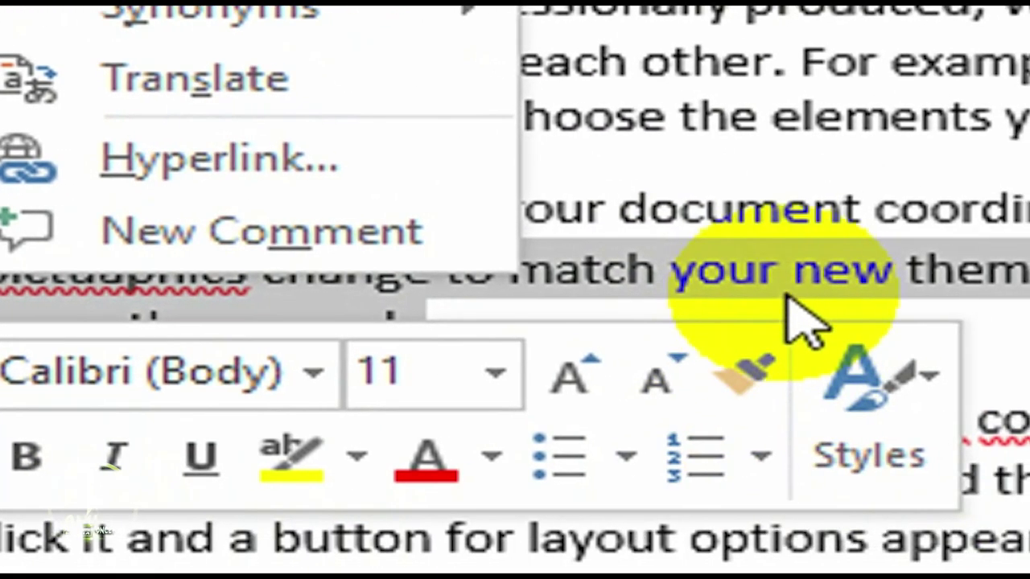
{"action": "left_click", "coordinate": [804, 317]}
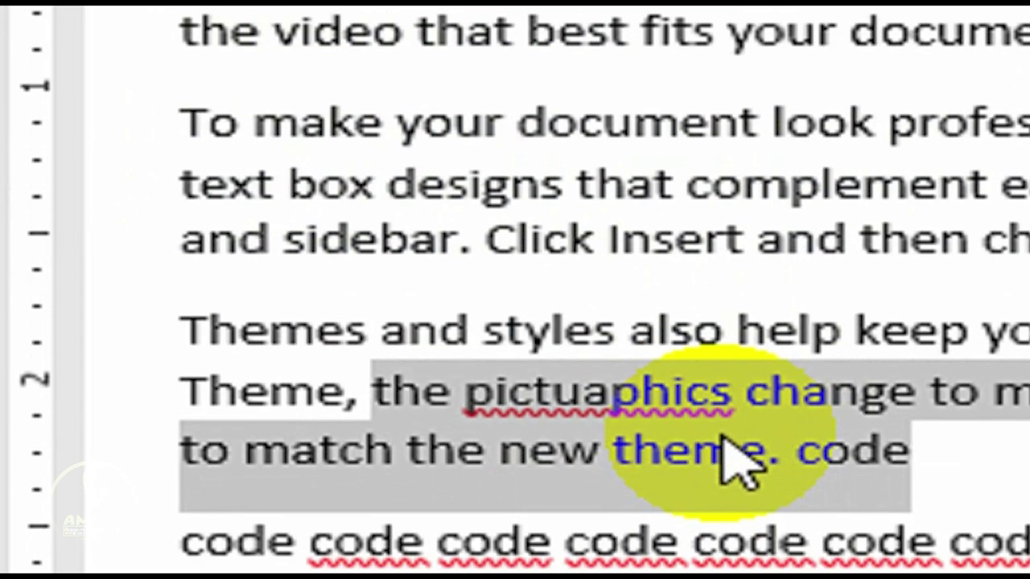
- Cut the selected passage after 'Theme,' to the clipboard
{"action": "type", "text": "x"}
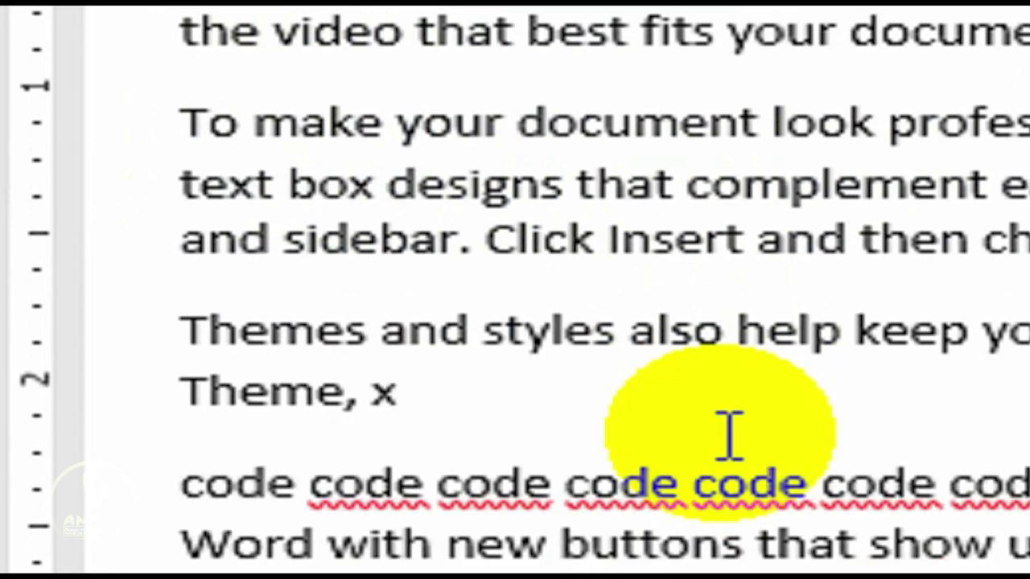
{"action": "key", "text": "ctrl+z"}
{"action": "key", "text": "ctrl+x"}
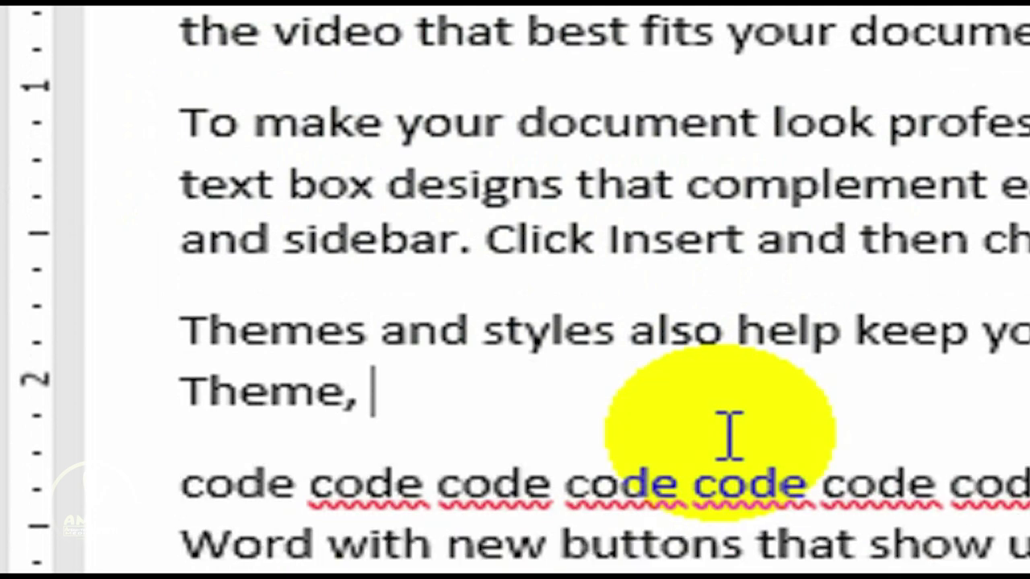
- Paste the cut passage three times on a new line below 'another device.'
{"action": "key", "text": "Down"}
{"action": "key", "text": "Down"}
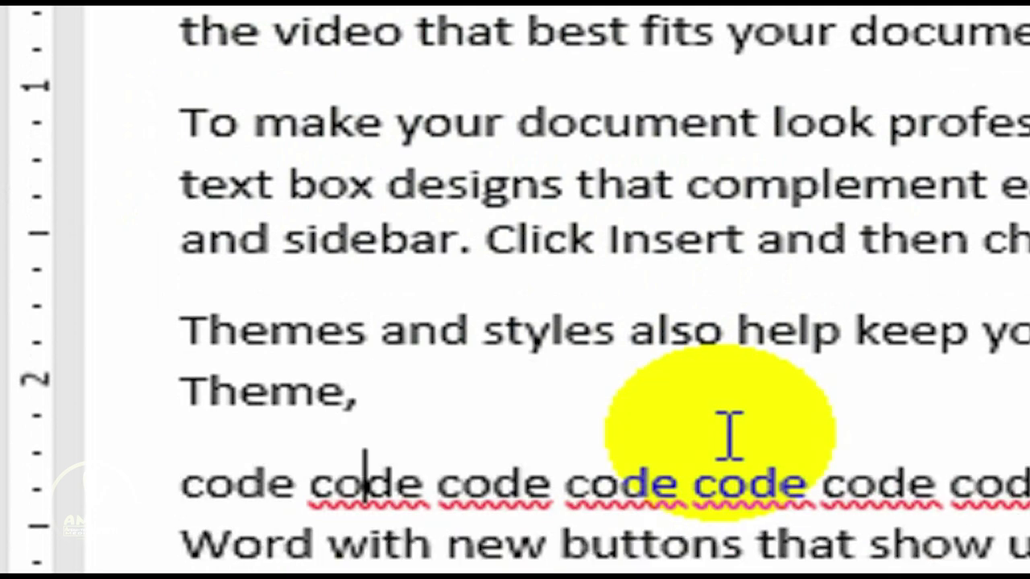
{"action": "scroll", "coordinate": [728, 438], "scroll_direction": "down", "scroll_amount": 3}
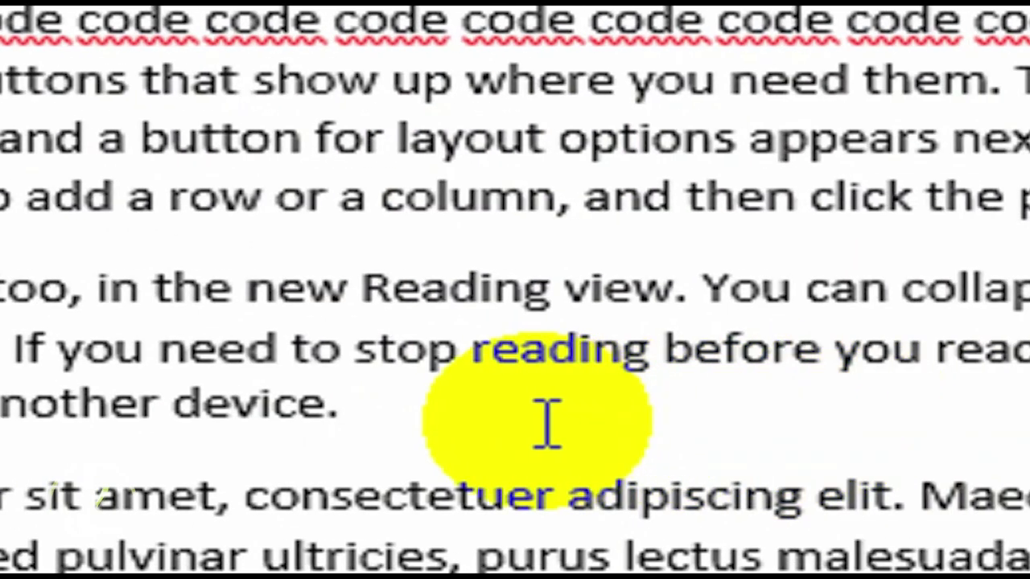
{"action": "left_click", "coordinate": [678, 432]}
{"action": "key", "text": "ctrl+shift+End"}
{"action": "key", "text": "Delete"}
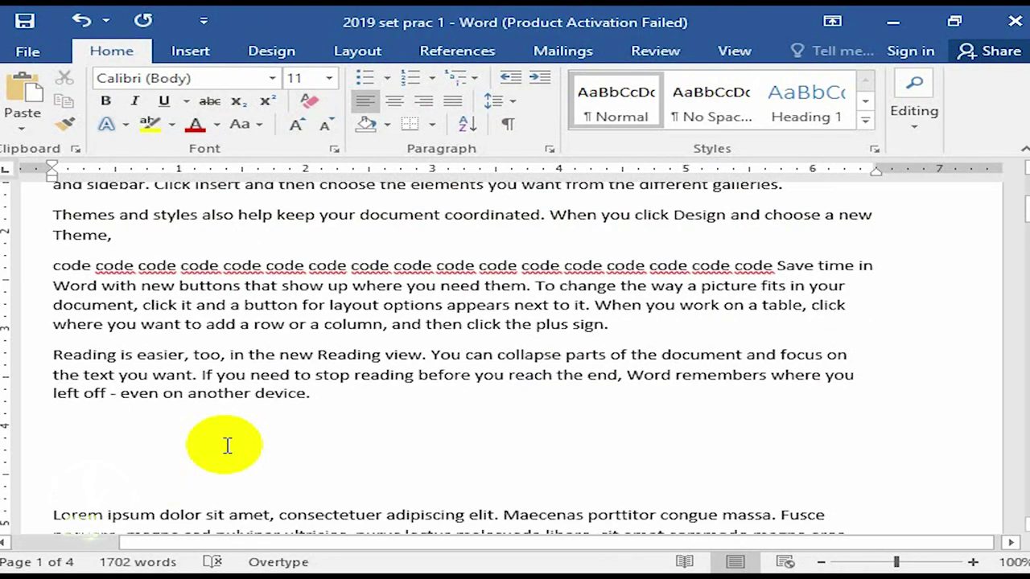
{"action": "key", "text": "ctrl+v"}
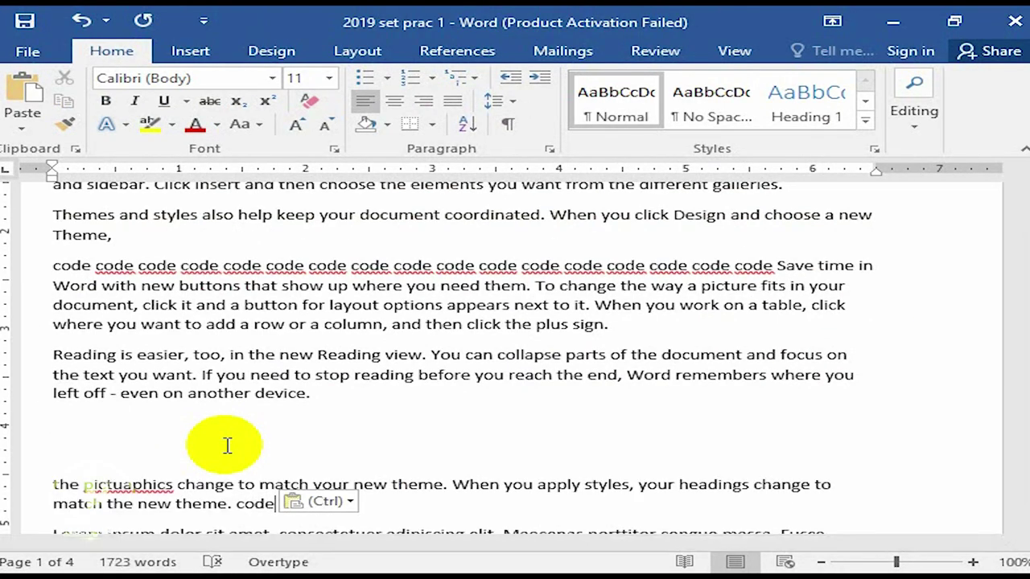
{"action": "key", "text": "ctrl+v"}
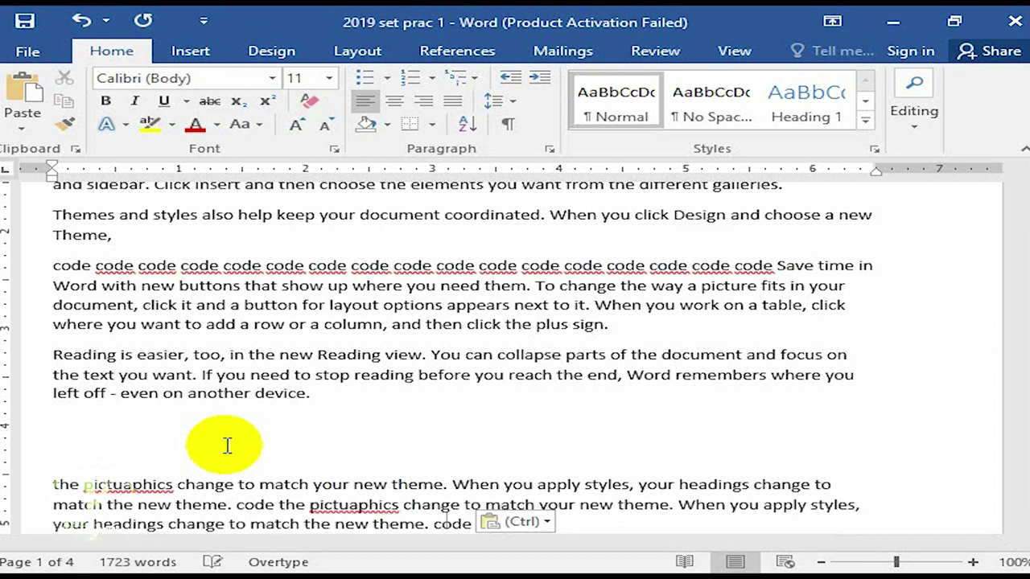
{"action": "key", "text": "ctrl+v"}
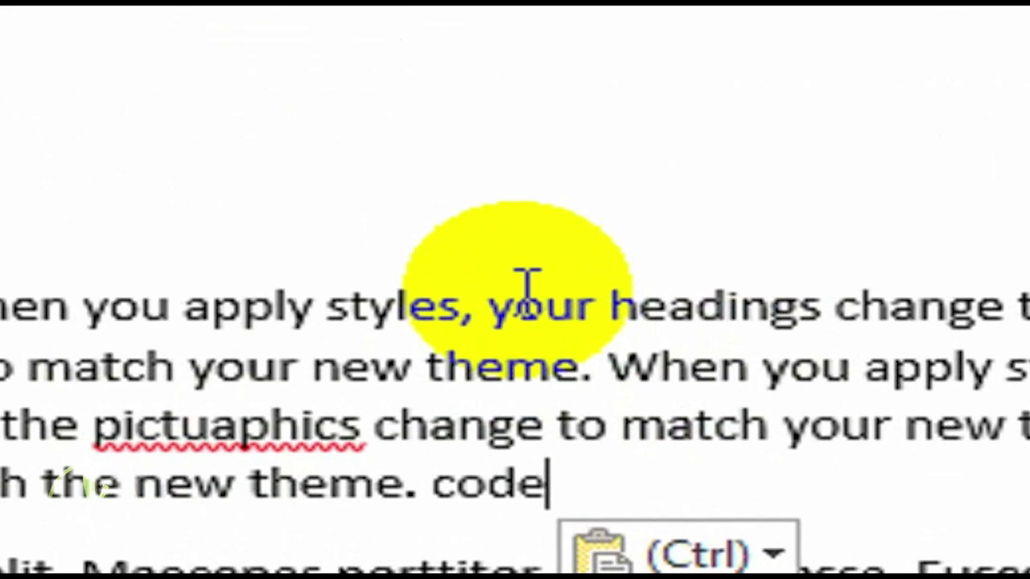
- Drag 'headings change to' between 'When' and 'you' in the first pasted copy
{"action": "left_click_drag", "start_coordinate": [505, 306], "coordinate": [165, 309]}
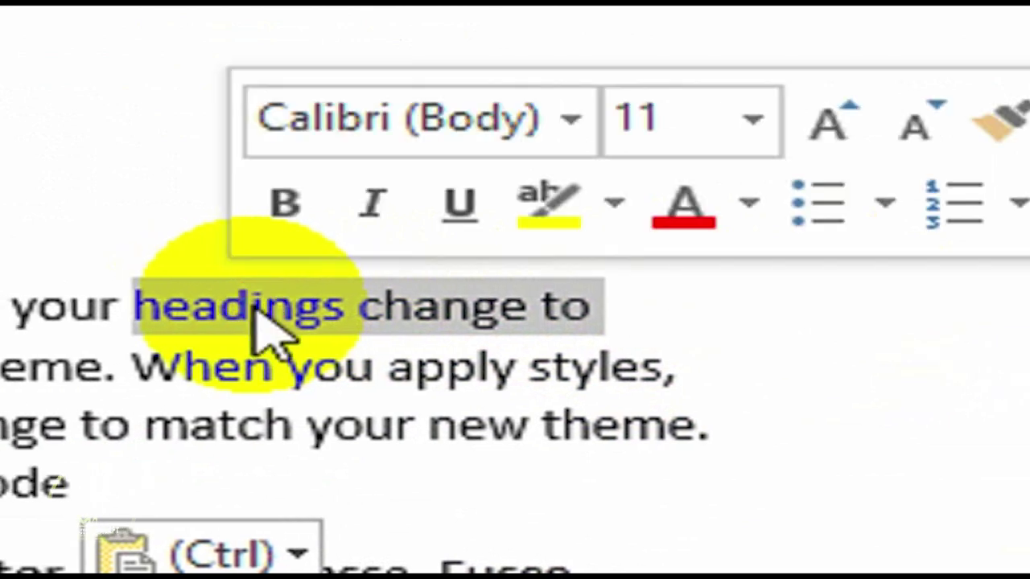
{"action": "left_click_drag", "start_coordinate": [256, 312], "coordinate": [87, 216]}
{"action": "left_click_drag", "start_coordinate": [233, 213], "coordinate": [0, 165]}
{"action": "left_click_drag", "start_coordinate": [216, 167], "coordinate": [16, 249]}
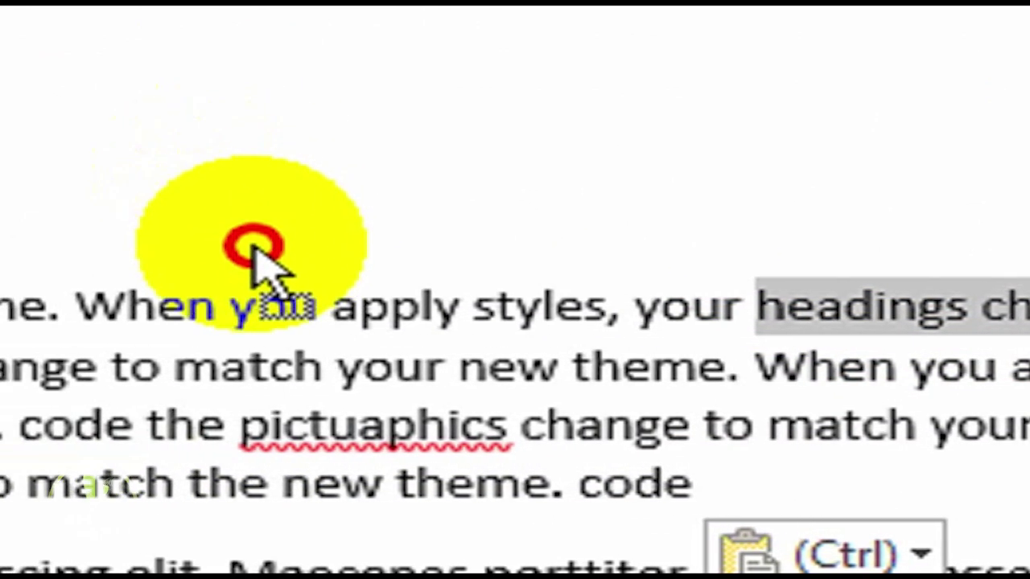
{"action": "left_click_drag", "start_coordinate": [254, 249], "coordinate": [256, 297]}
{"action": "key", "text": "ctrl+shift+Right"}
{"action": "key", "text": "ctrl+shift+Right"}
{"action": "key", "text": "ctrl+shift+Right"}
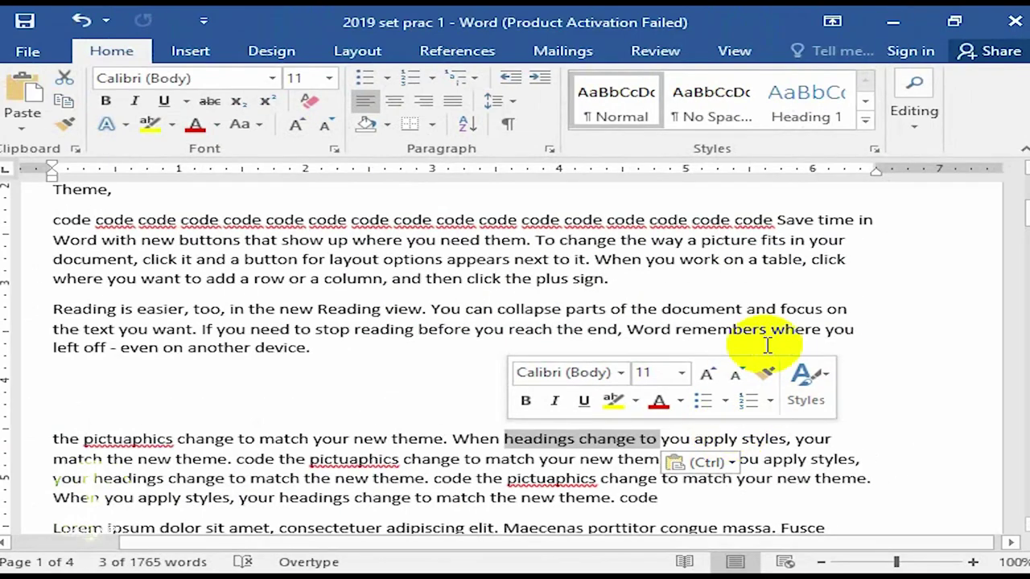
- Restore the 2019 set prac 1 window, create a blank document, and place it on the right
{"action": "left_click", "coordinate": [954, 26]}
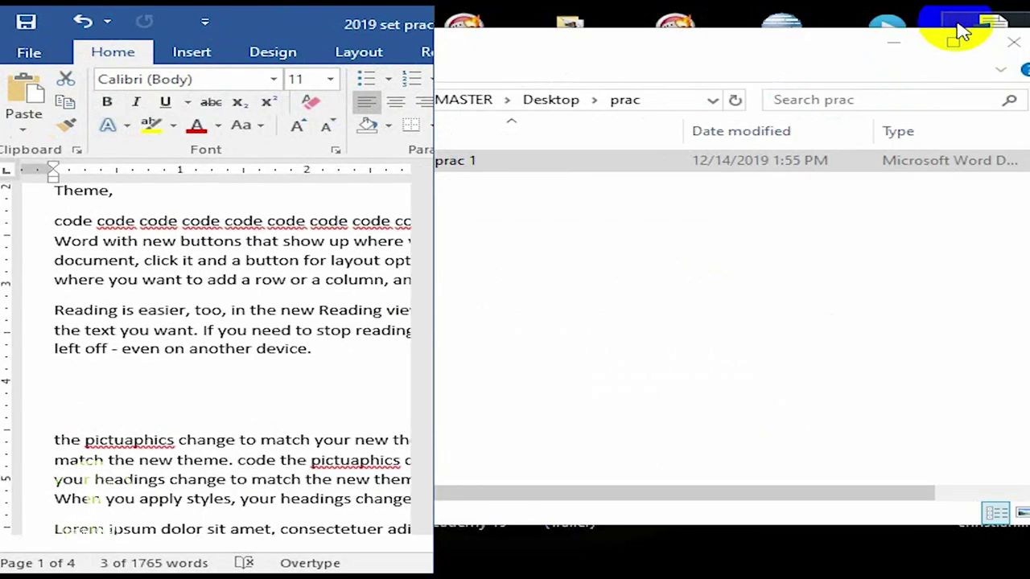
{"action": "left_click", "coordinate": [201, 288]}
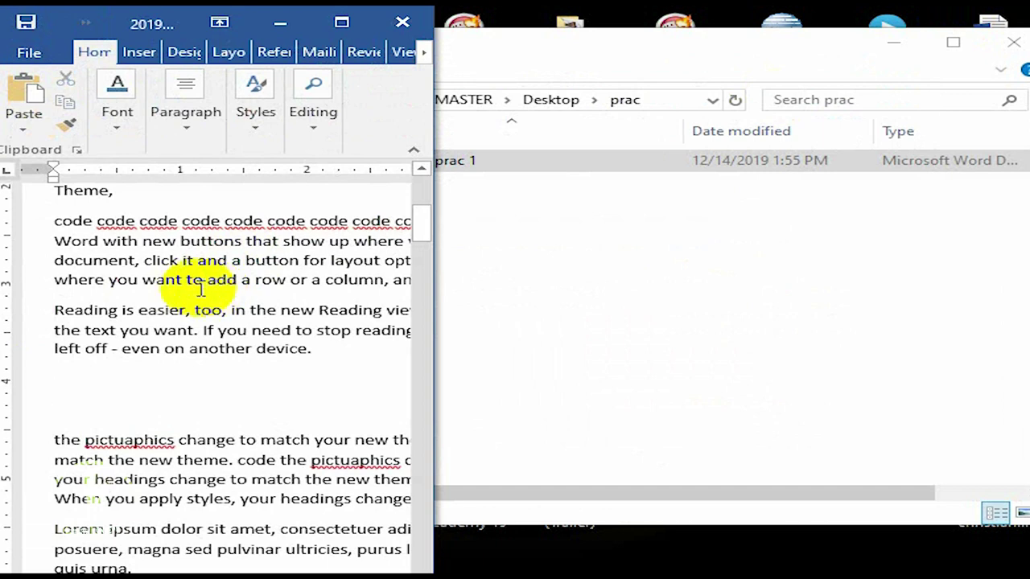
{"action": "key", "text": "ctrl+n"}
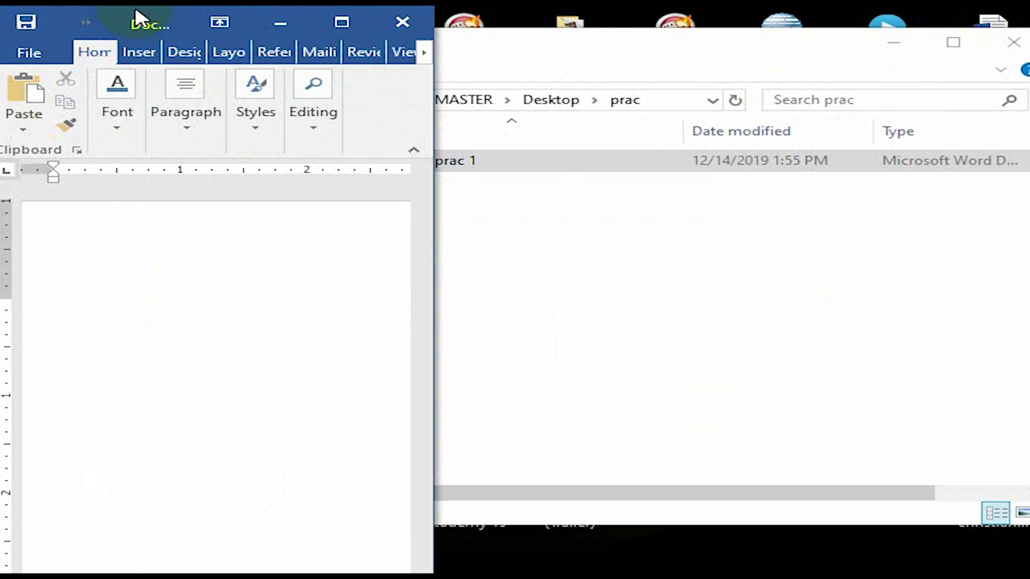
{"action": "left_click_drag", "start_coordinate": [137, 17], "coordinate": [672, 17]}
{"action": "double_click", "coordinate": [672, 18]}
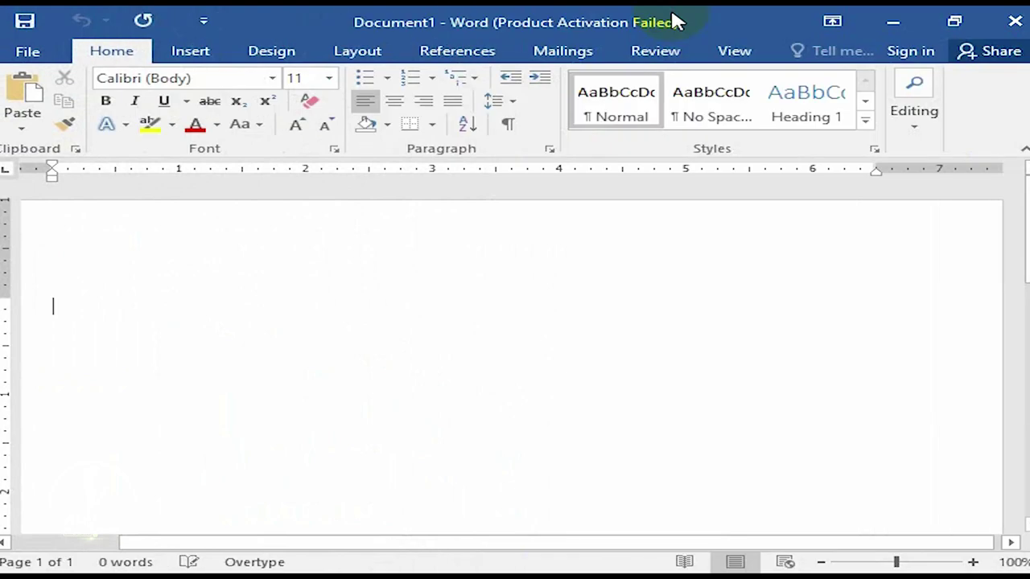
{"action": "left_click", "coordinate": [941, 22]}
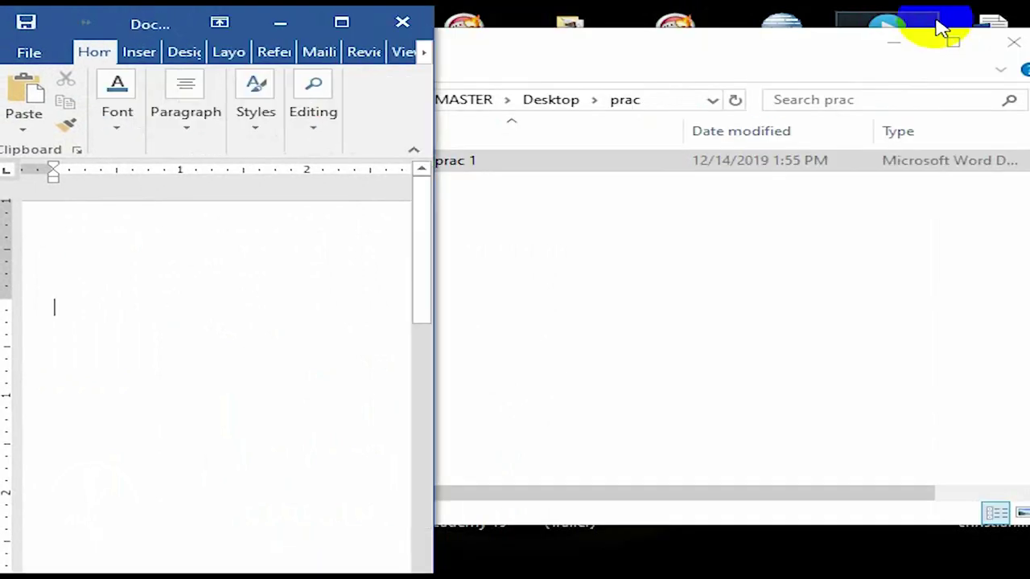
{"action": "left_click_drag", "start_coordinate": [141, 26], "coordinate": [705, 48]}
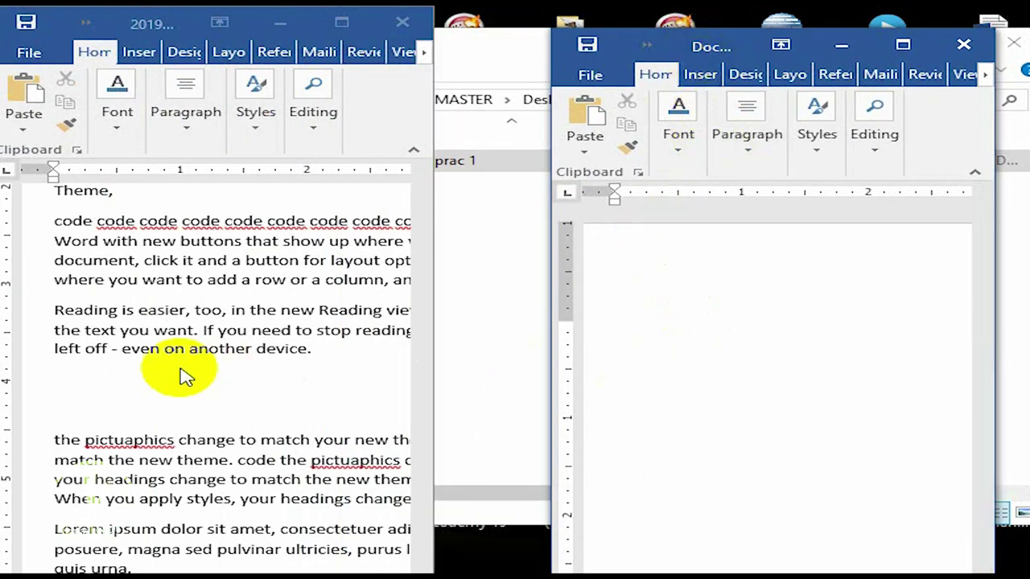
- Cut the paragraphs from 'where you want to add a row' through 'device.' into Document1
{"action": "left_click", "coordinate": [330, 357]}
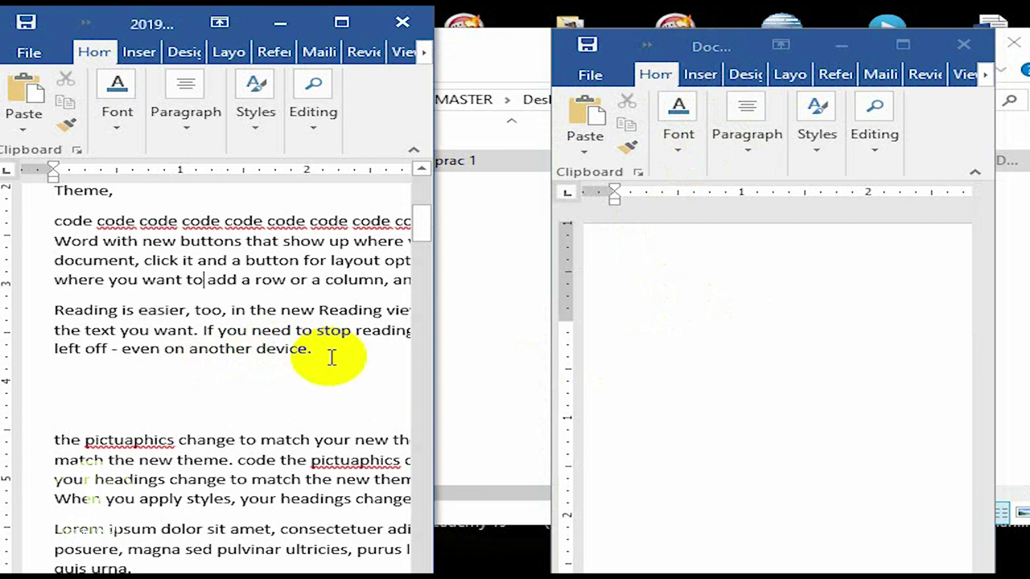
{"action": "left_click_drag", "start_coordinate": [328, 356], "coordinate": [5, 299]}
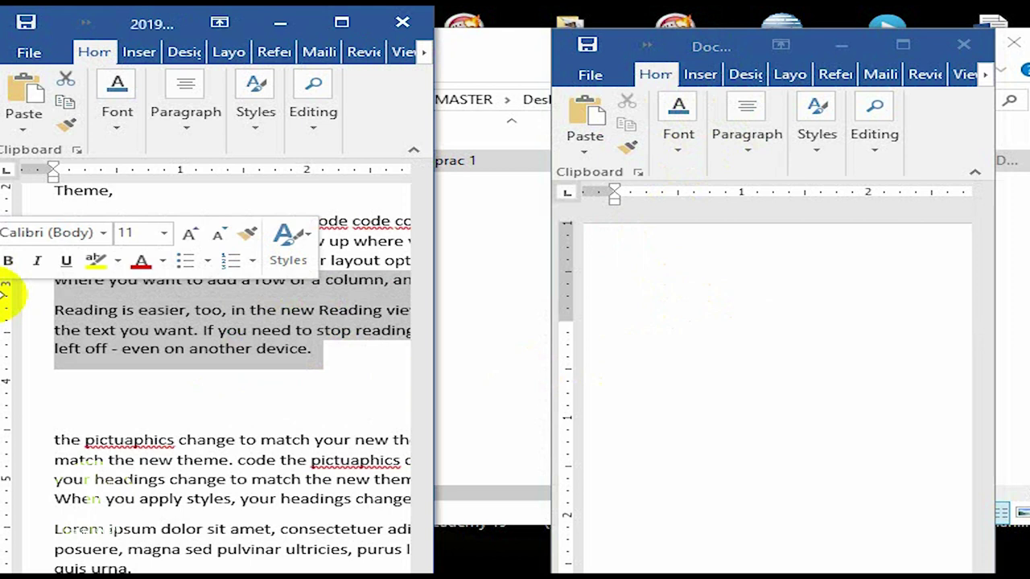
{"action": "key", "text": "ctrl+x"}
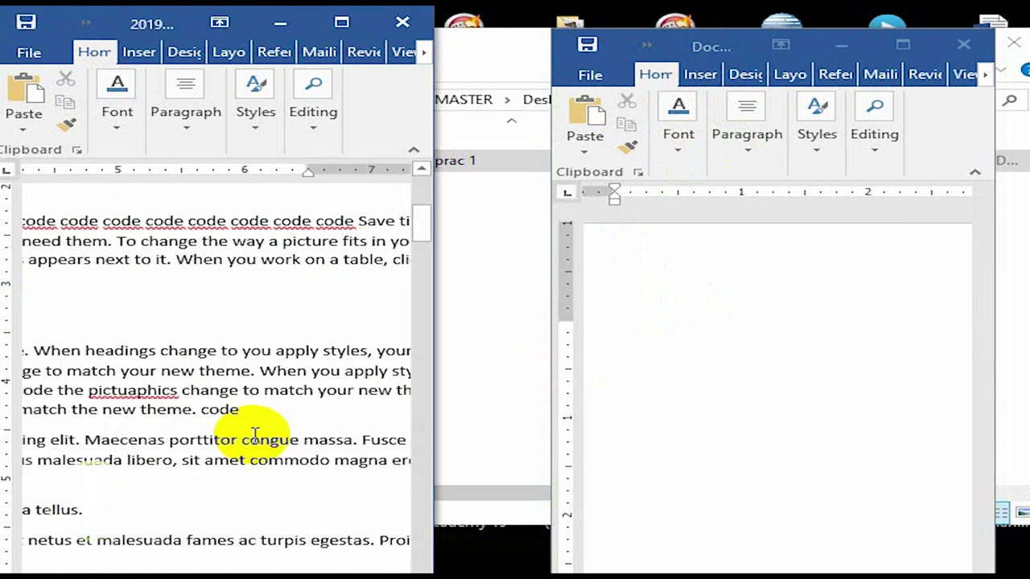
{"action": "left_click", "coordinate": [673, 373]}
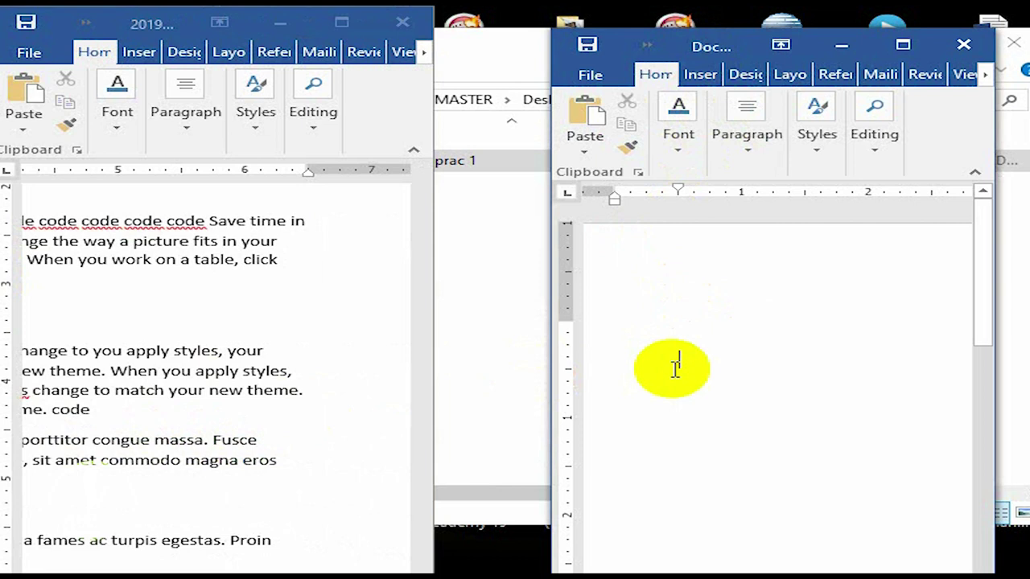
{"action": "key", "text": "ctrl+v"}
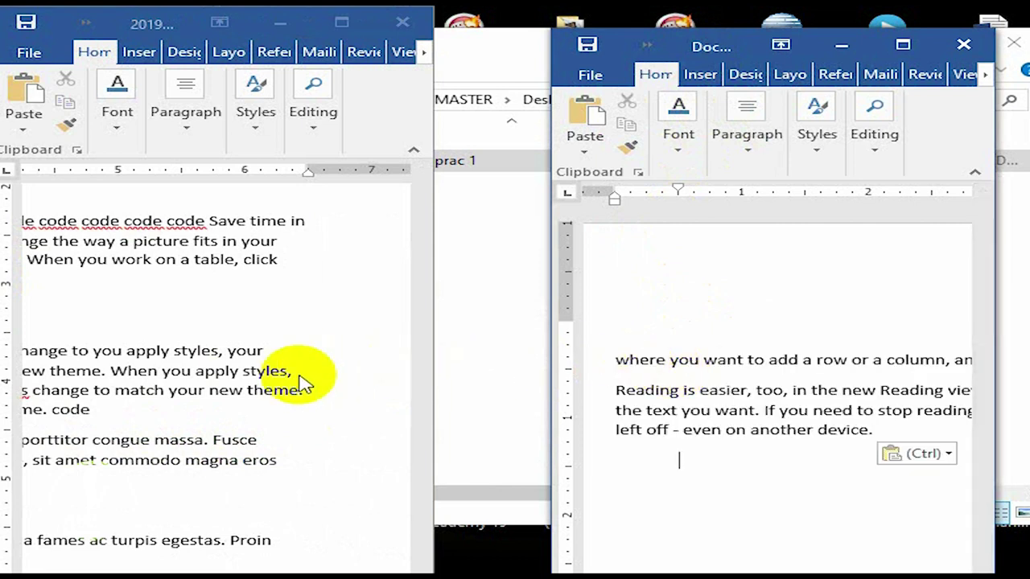
- Drag the repeated passage ending 'theme. code' into Document1 below 'device.'
{"action": "left_click", "coordinate": [65, 351]}
{"action": "left_click_drag", "start_coordinate": [65, 351], "coordinate": [293, 422]}
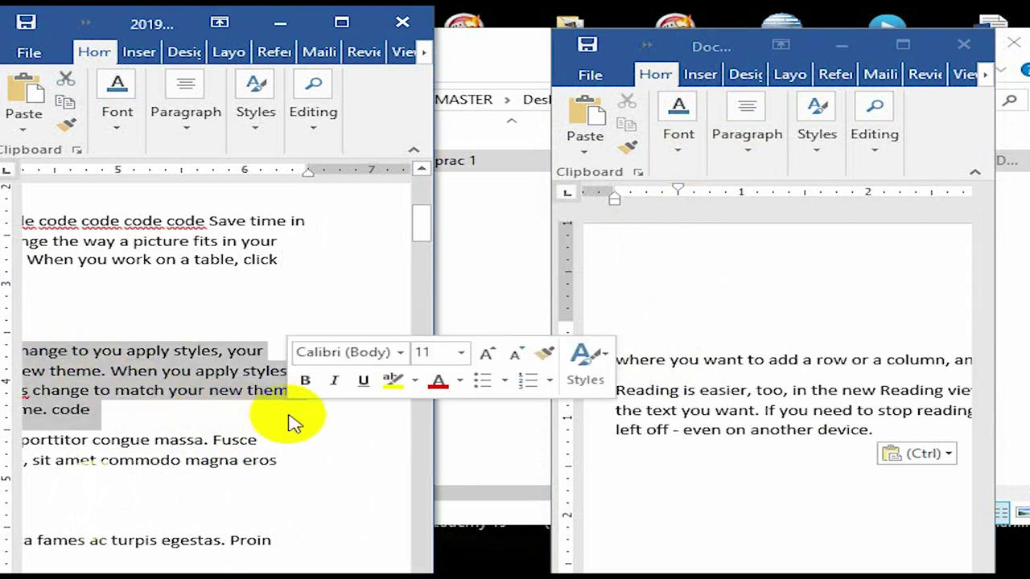
{"action": "left_click", "coordinate": [94, 384]}
{"action": "left_click_drag", "start_coordinate": [95, 385], "coordinate": [809, 480]}
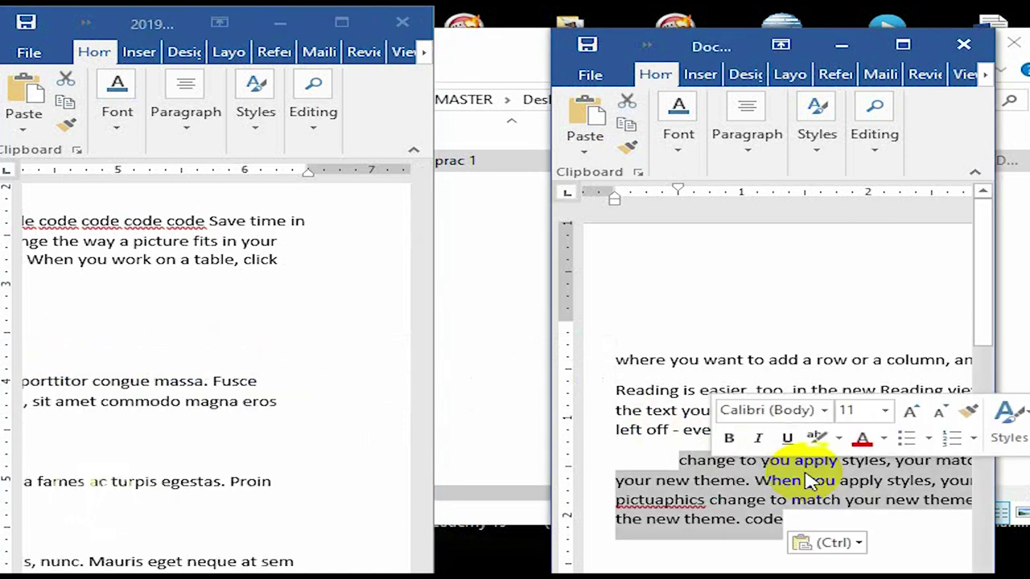
- Drag the Lorem ipsum words 'congue massa…magna eros' after 'code', then make Document1 narrower and shorter
{"action": "left_click", "coordinate": [313, 401]}
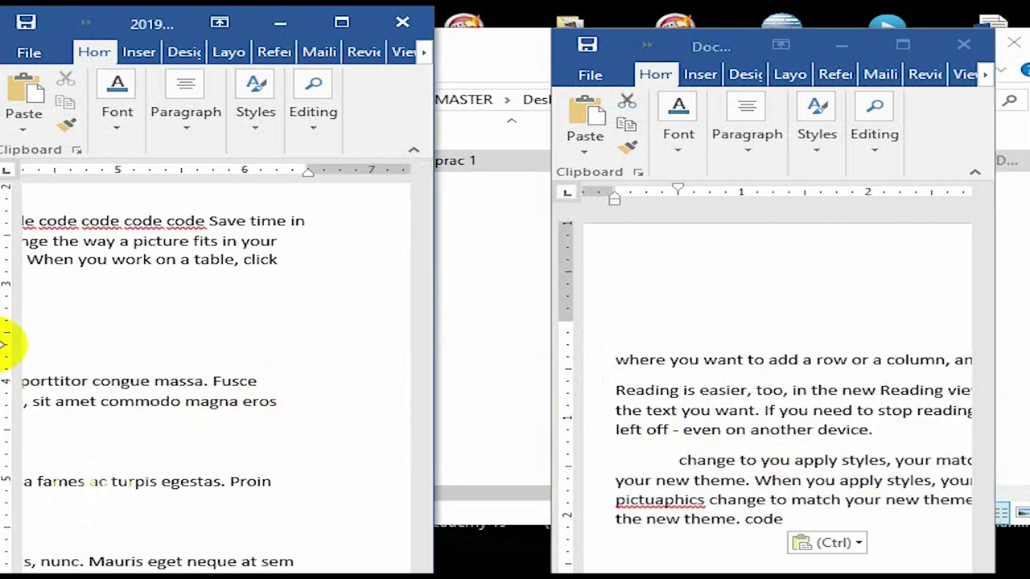
{"action": "left_click_drag", "start_coordinate": [141, 380], "coordinate": [455, 439]}
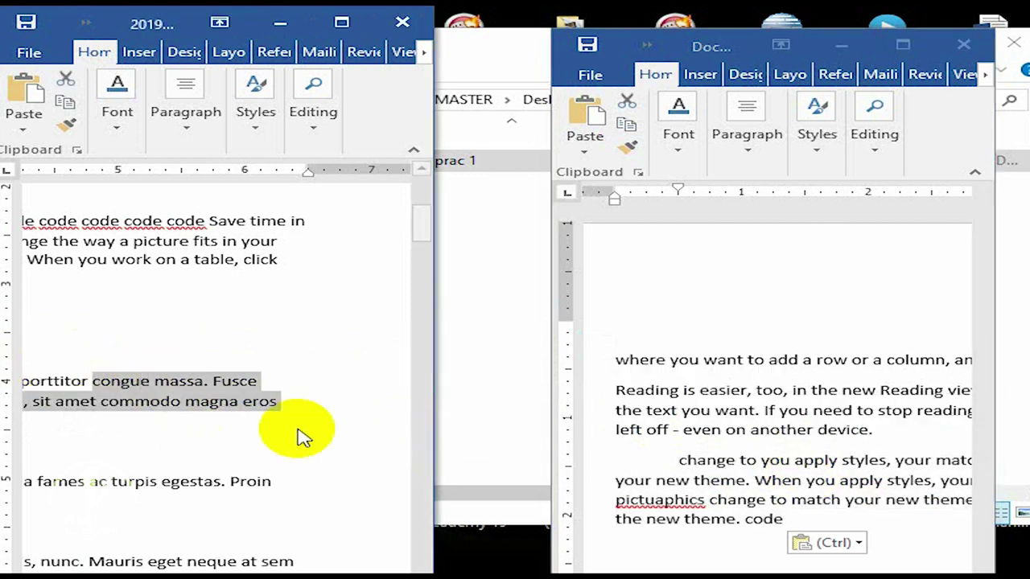
{"action": "left_click_drag", "start_coordinate": [127, 396], "coordinate": [667, 578]}
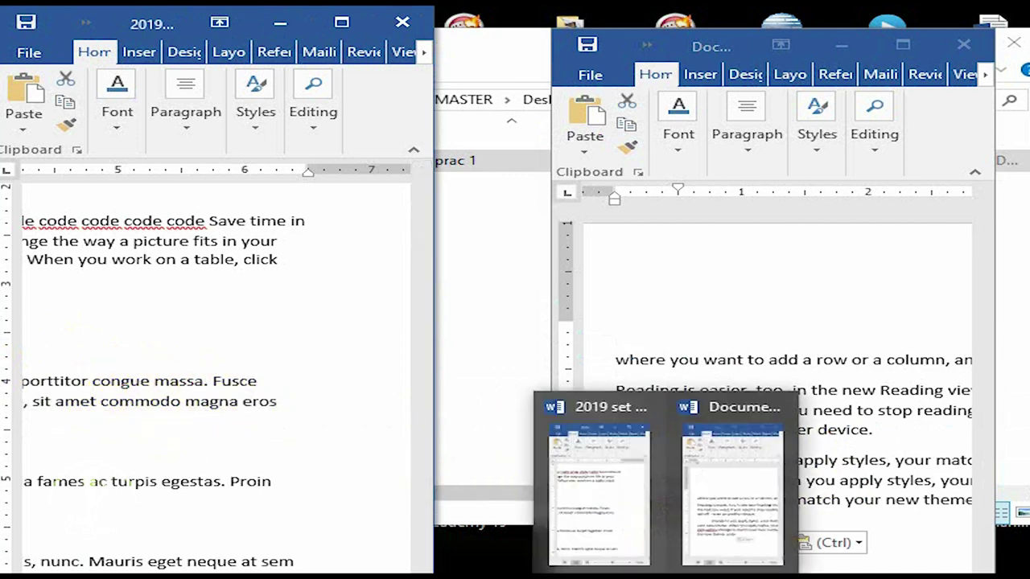
{"action": "left_click_drag", "start_coordinate": [666, 578], "coordinate": [734, 519]}
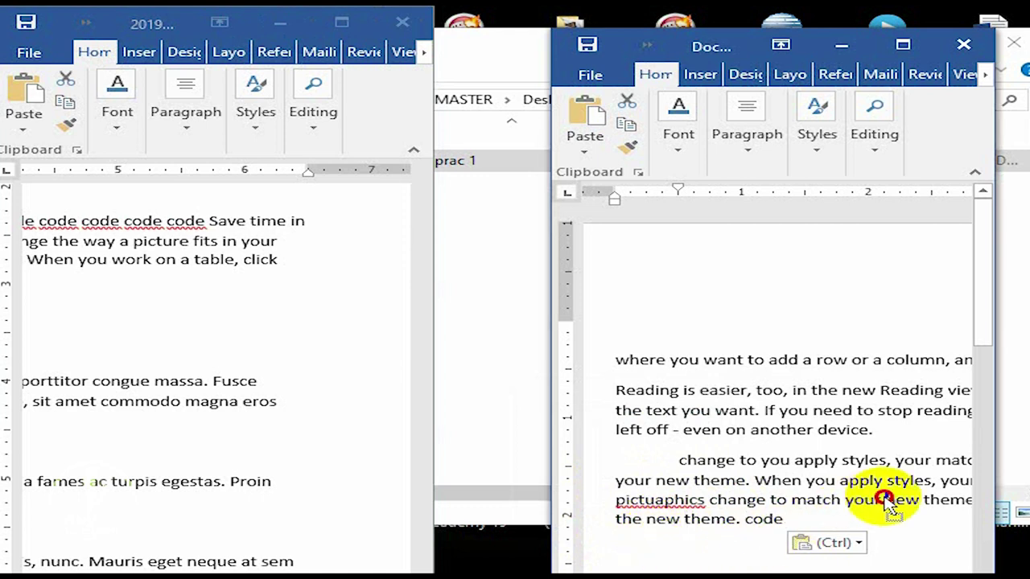
{"action": "left_click_drag", "start_coordinate": [879, 542], "coordinate": [879, 541]}
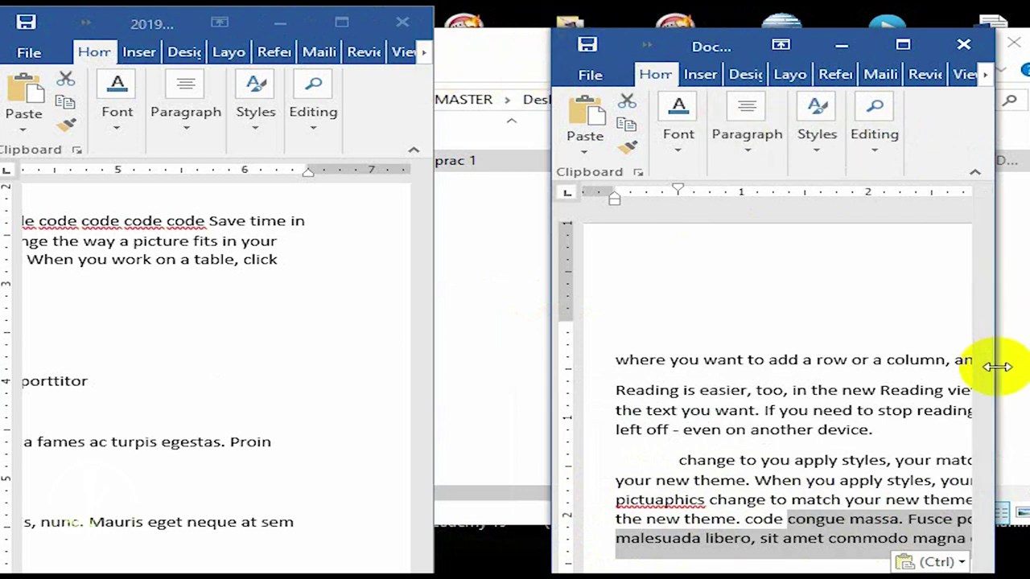
{"action": "left_click_drag", "start_coordinate": [996, 367], "coordinate": [942, 361]}
{"action": "left_click_drag", "start_coordinate": [779, 28], "coordinate": [759, 85]}
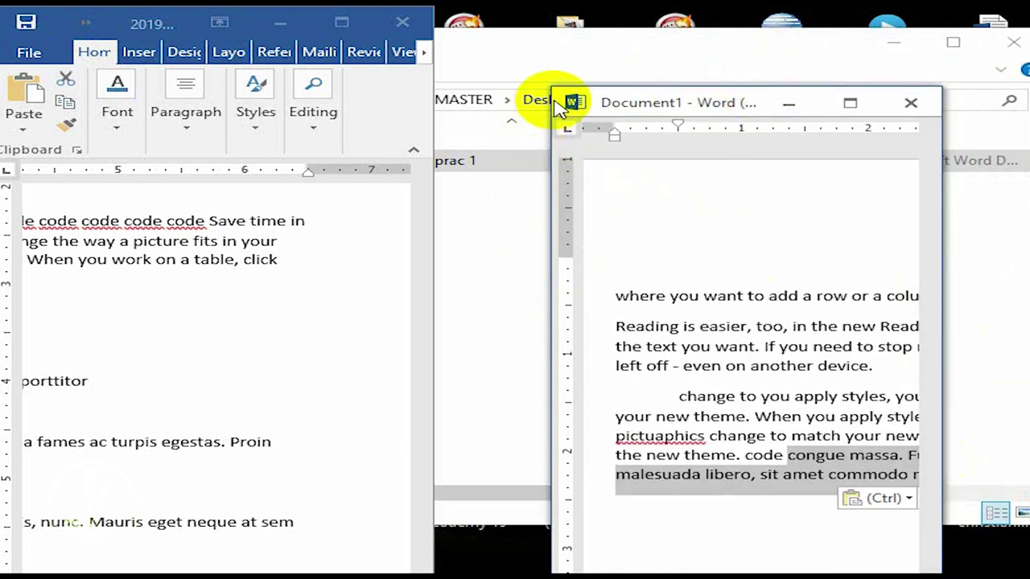
- Shrink and reposition both Word windows so they sit side by side
{"action": "left_click_drag", "start_coordinate": [552, 88], "coordinate": [547, 256]}
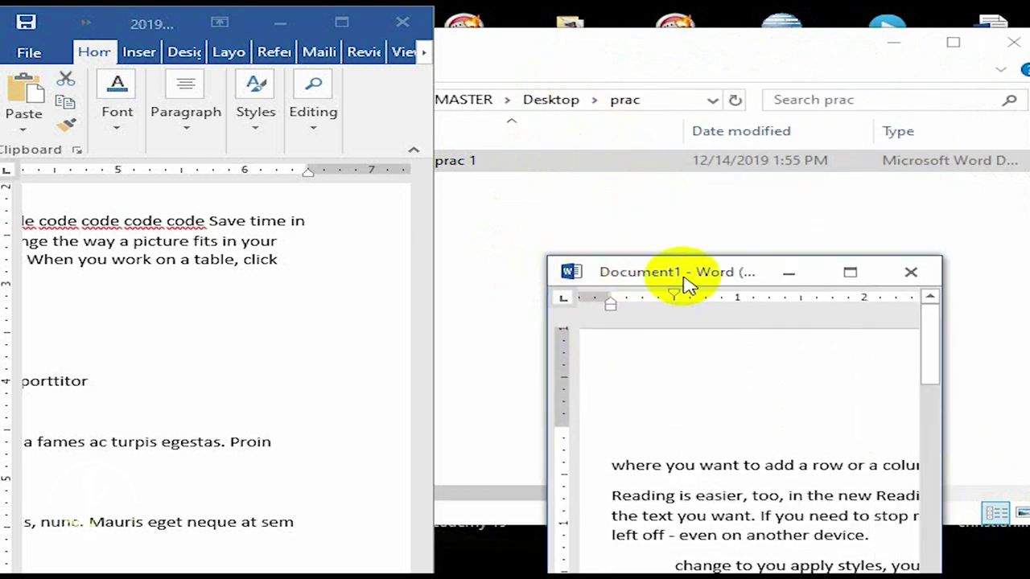
{"action": "left_click_drag", "start_coordinate": [694, 276], "coordinate": [619, 43]}
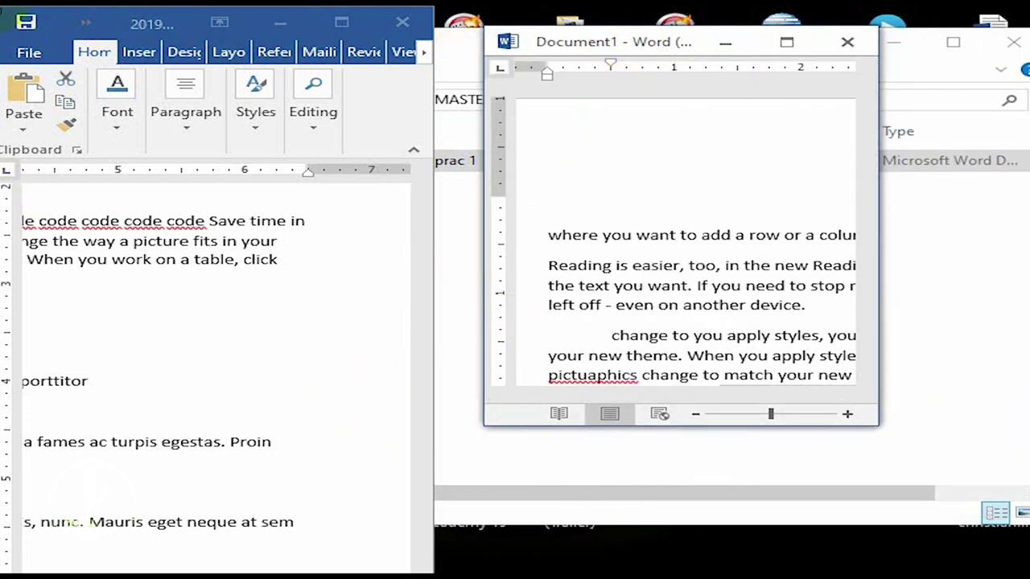
{"action": "left_click_drag", "start_coordinate": [1, 6], "coordinate": [137, 275]}
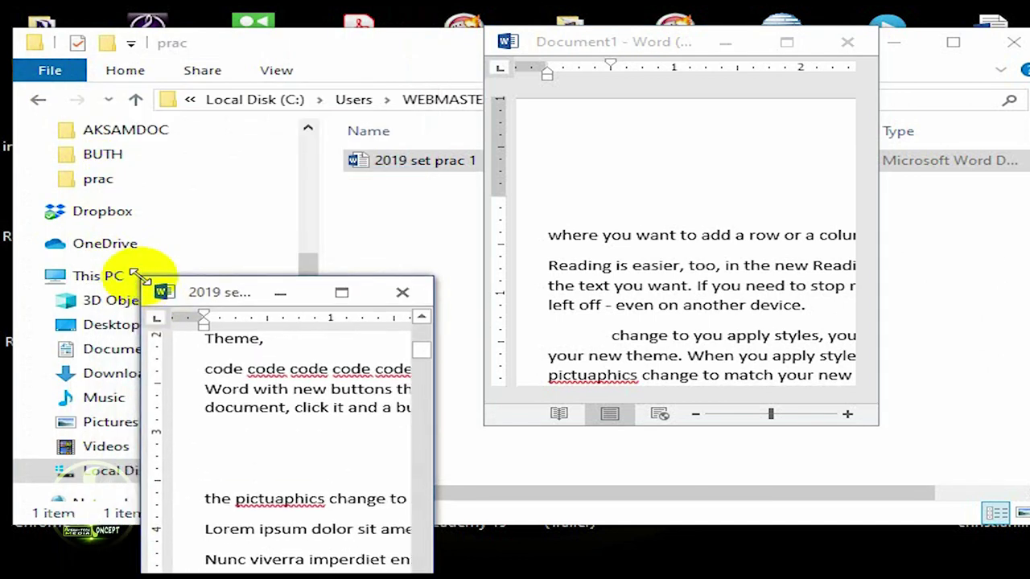
{"action": "left_click_drag", "start_coordinate": [229, 294], "coordinate": [178, 49]}
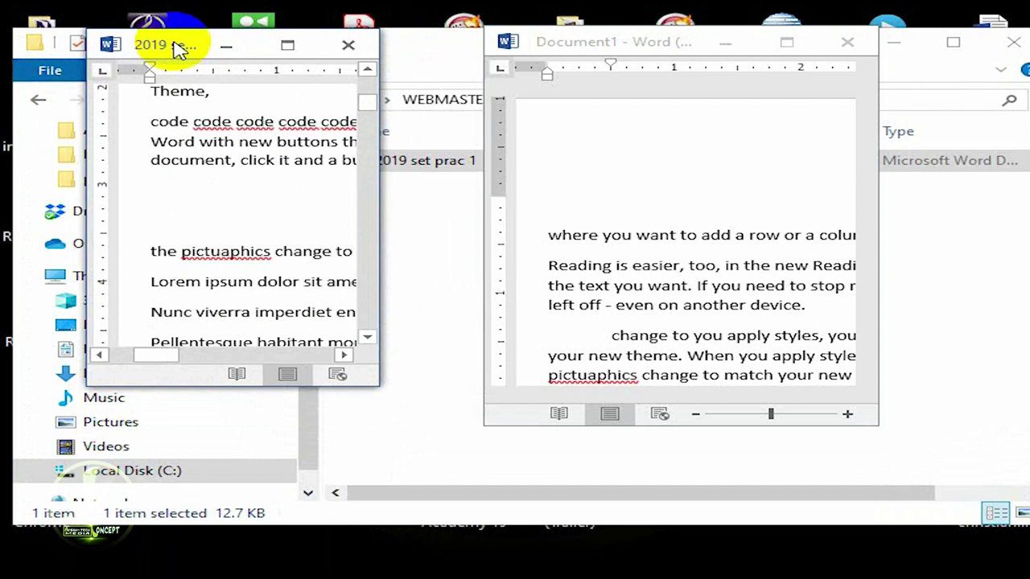
- Copy the pictuaphics and Lorem ipsum lines by dragging them to the top of Document1
{"action": "left_click", "coordinate": [144, 245]}
{"action": "left_click_drag", "start_coordinate": [145, 245], "coordinate": [330, 285]}
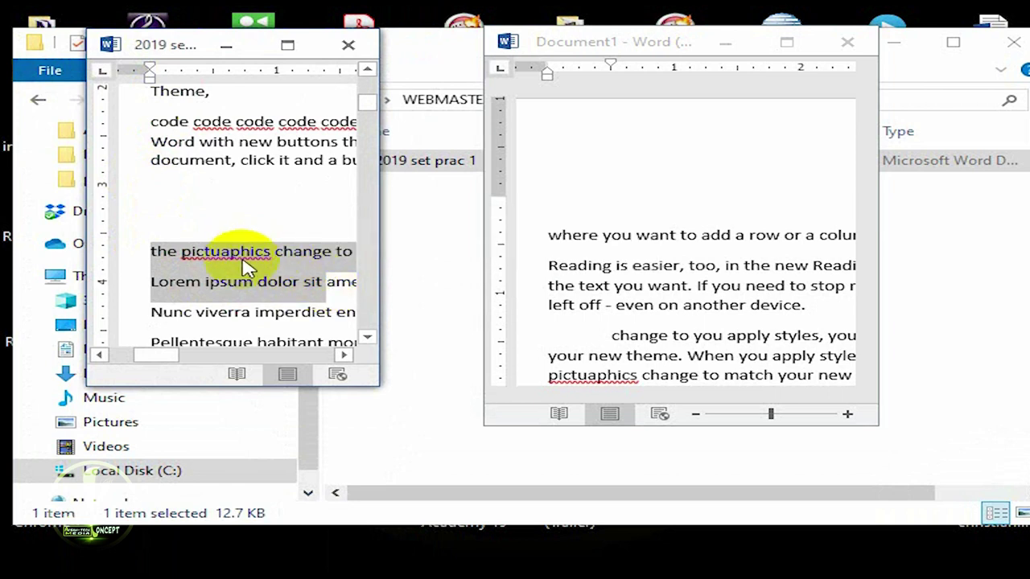
{"action": "left_click_drag", "start_coordinate": [243, 260], "coordinate": [575, 199]}
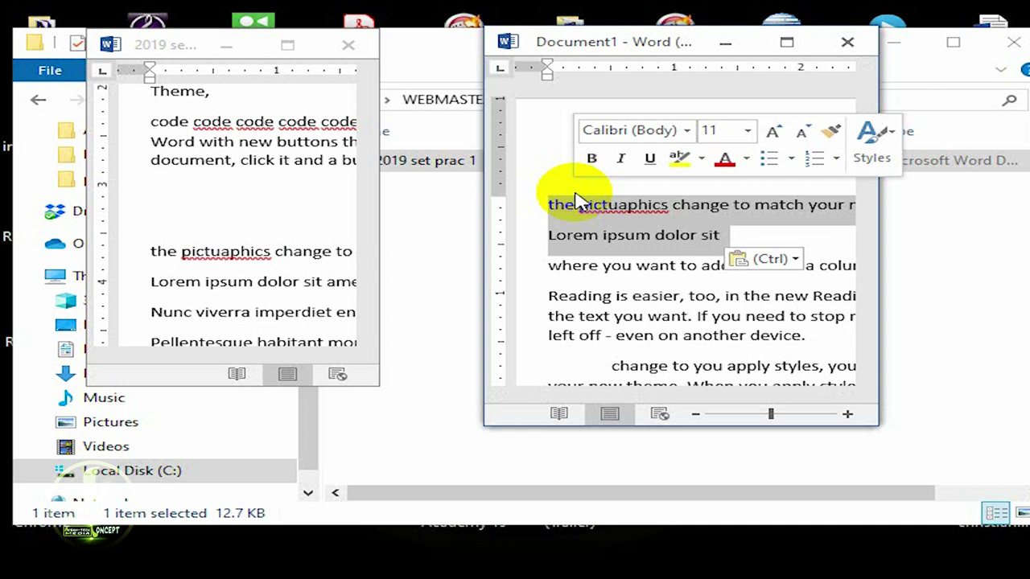
{"action": "key", "text": "ctrl"}
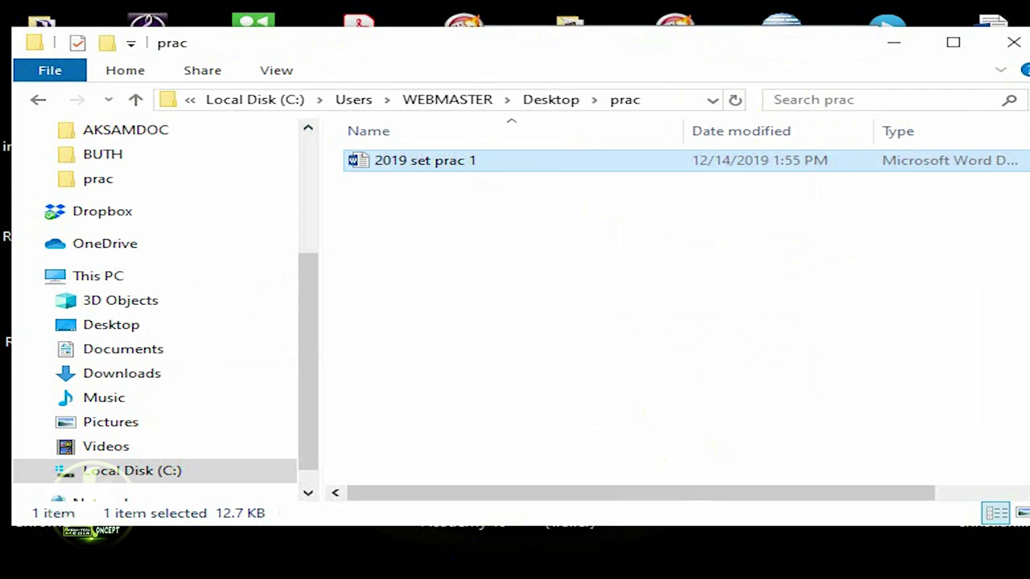
{"action": "mouse_move", "coordinate": [667, 575]}
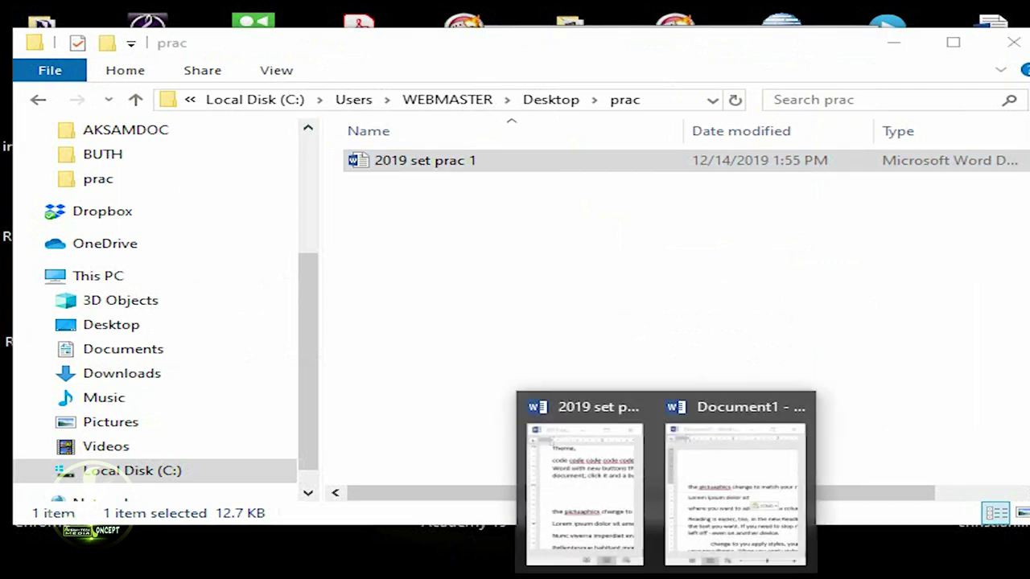
{"action": "left_click", "coordinate": [701, 517]}
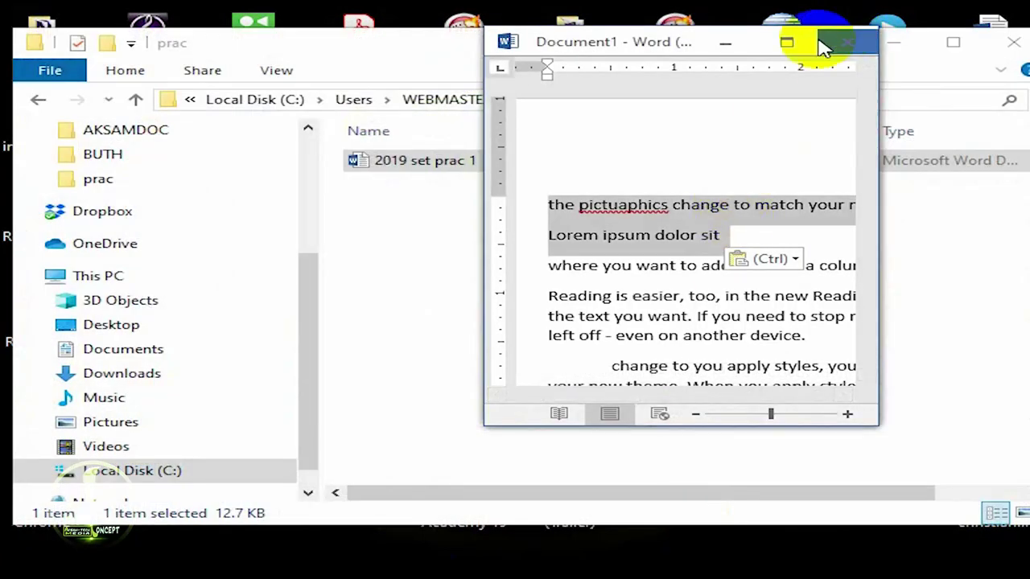
- Maximize Document1 and search for 'the', listing 19 matches in the Navigation pane
{"action": "left_click", "coordinate": [788, 44]}
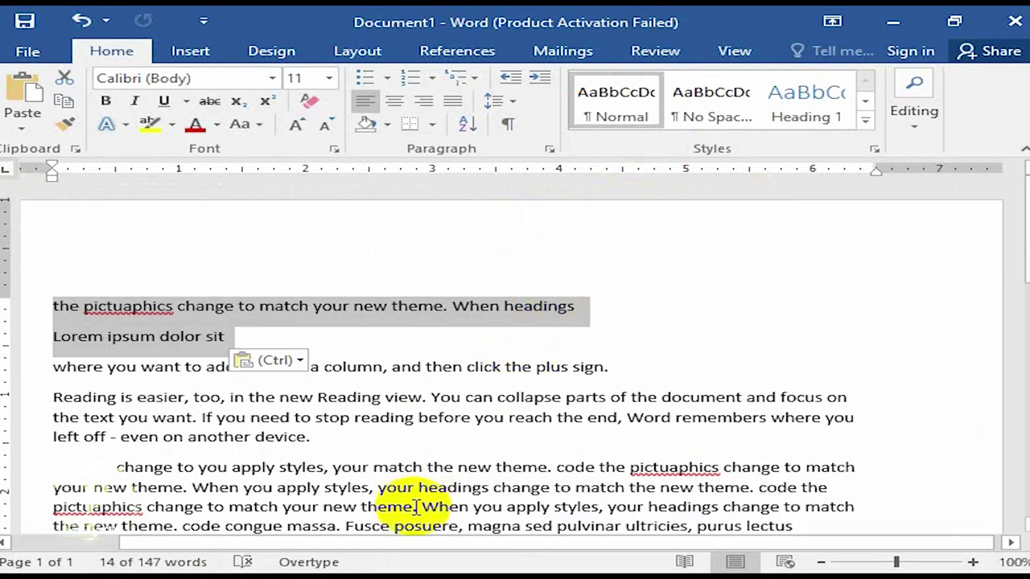
{"action": "left_click", "coordinate": [456, 467]}
{"action": "double_click", "coordinate": [426, 467]}
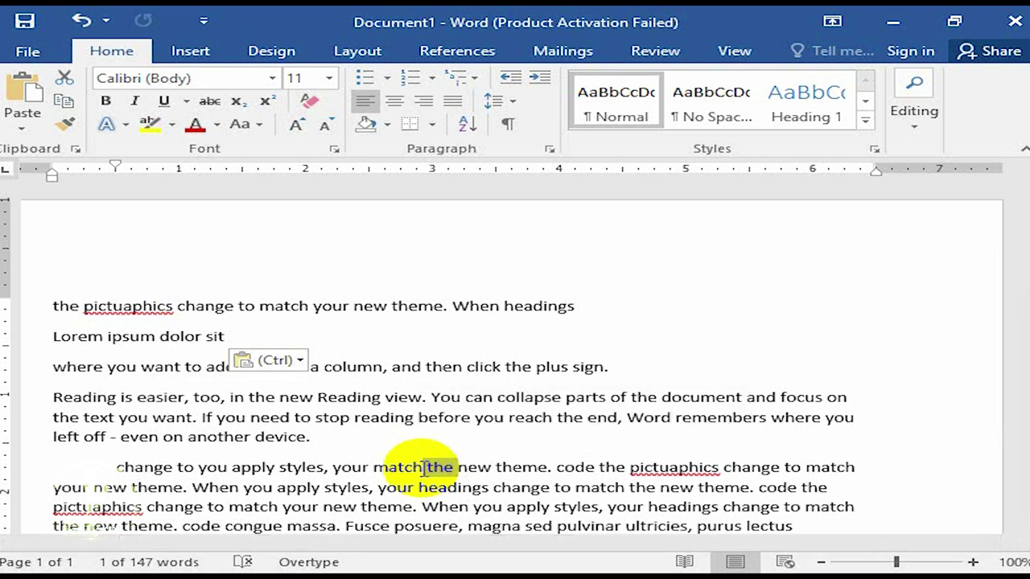
{"action": "key", "text": "ctrl+f"}
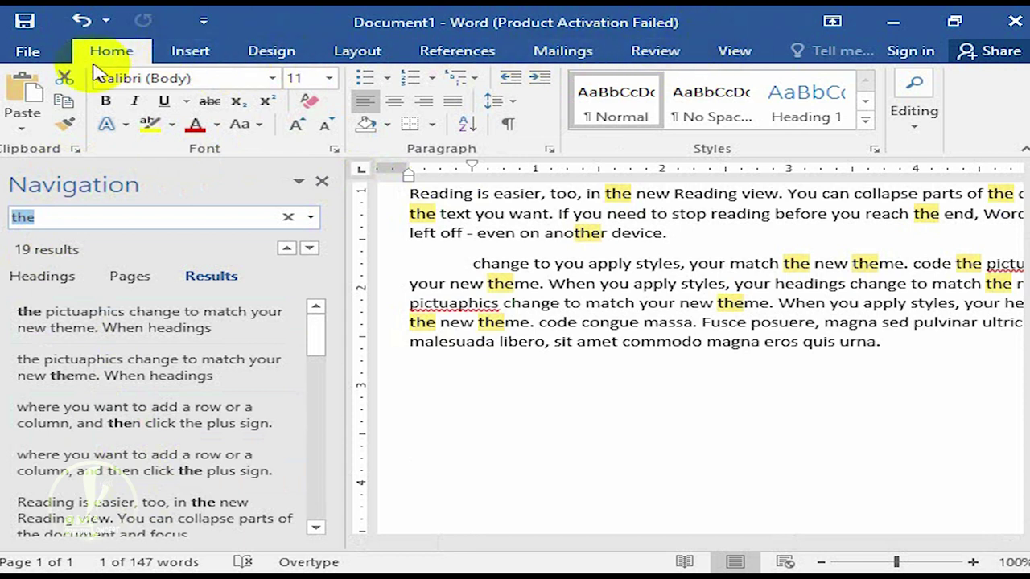
{"action": "left_click", "coordinate": [912, 128]}
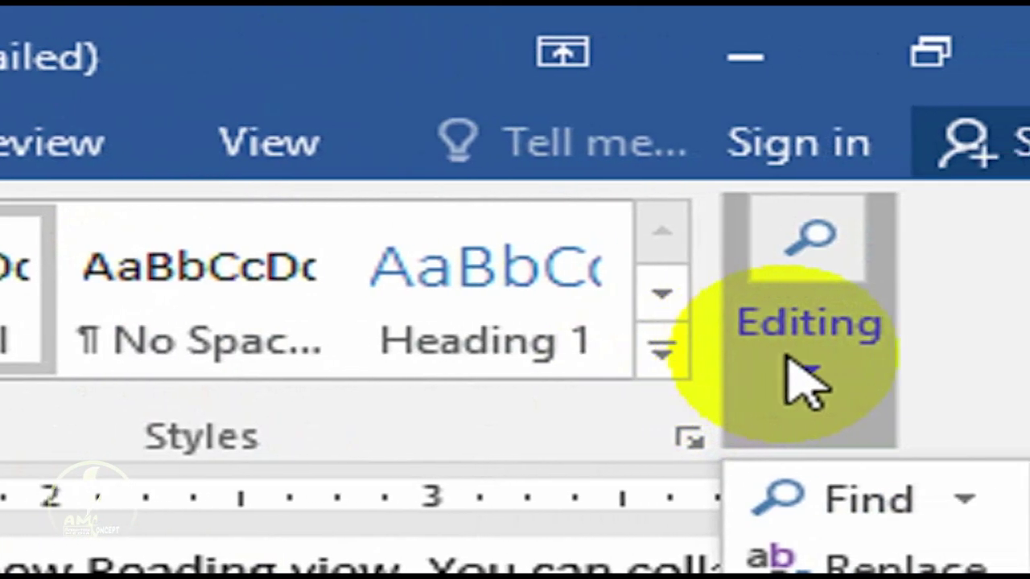
- Use Find and Replace (Ctrl+H) to change every 'the' to '??', confirming 19 replacements
{"action": "left_click", "coordinate": [787, 359]}
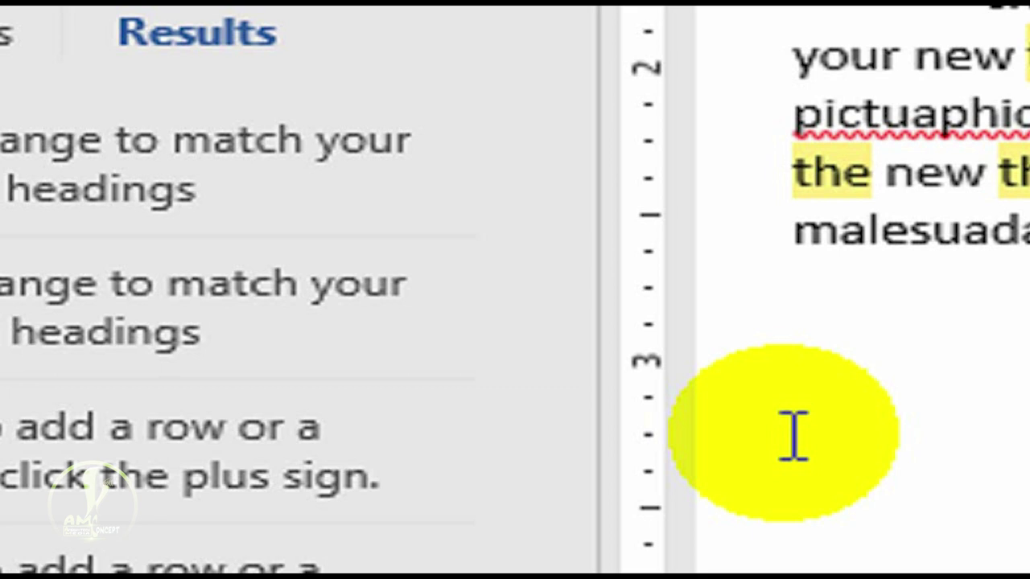
{"action": "key", "text": "Escape"}
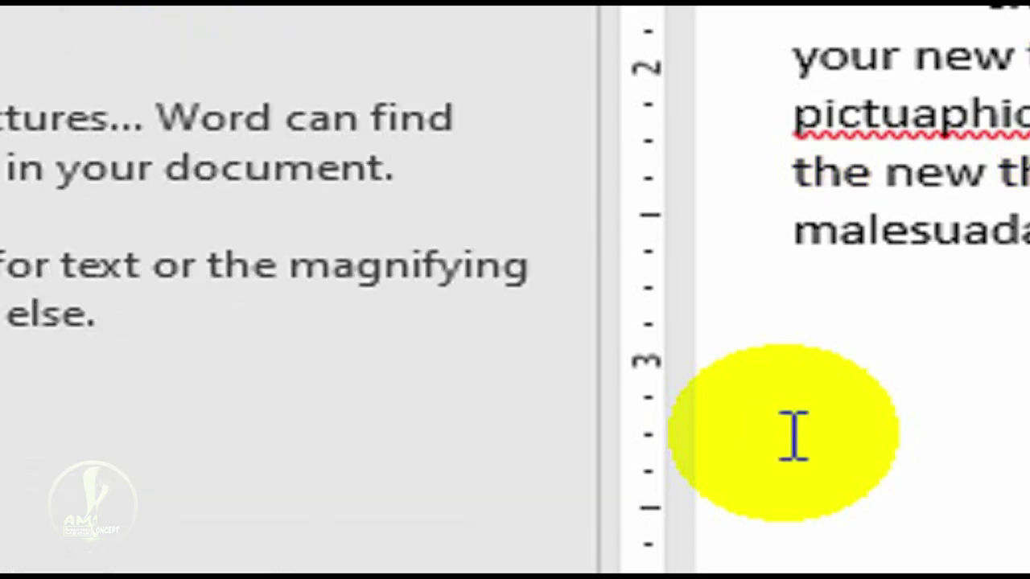
{"action": "key", "text": "ctrl+h"}
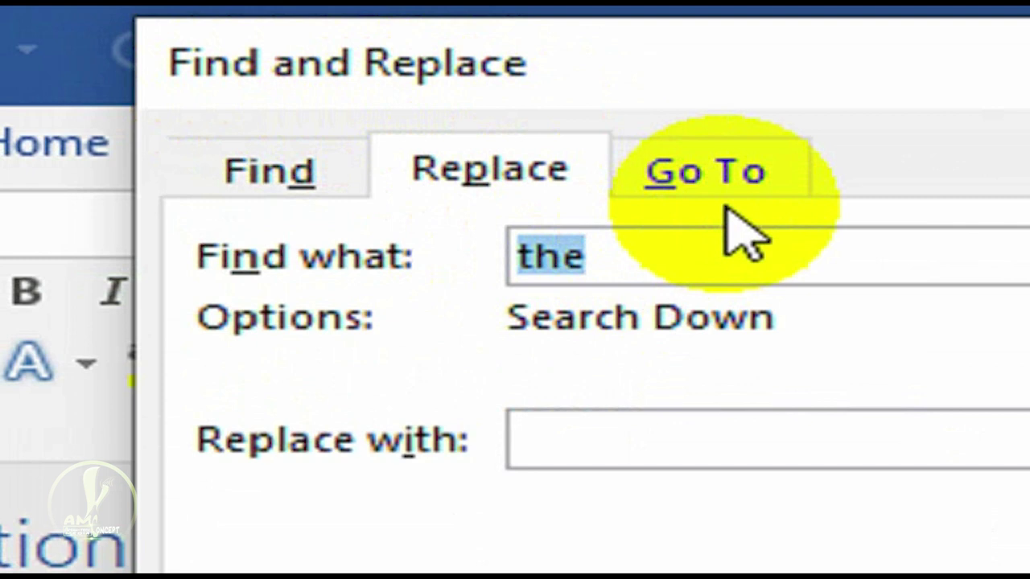
{"action": "left_click_drag", "start_coordinate": [700, 259], "coordinate": [459, 253]}
{"action": "key", "text": "Tab"}
{"action": "type", "text": "??"}
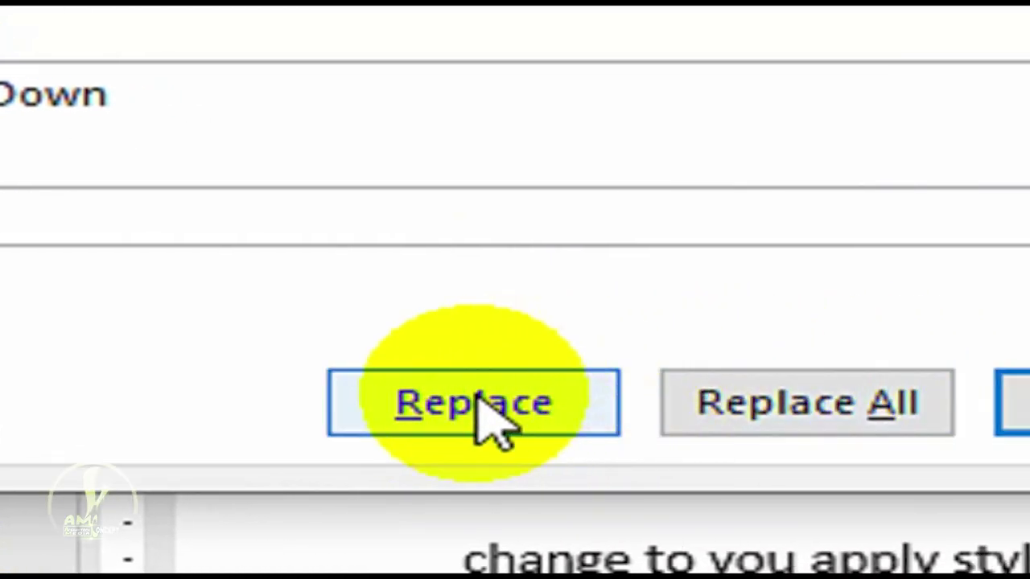
{"action": "left_click", "coordinate": [756, 420]}
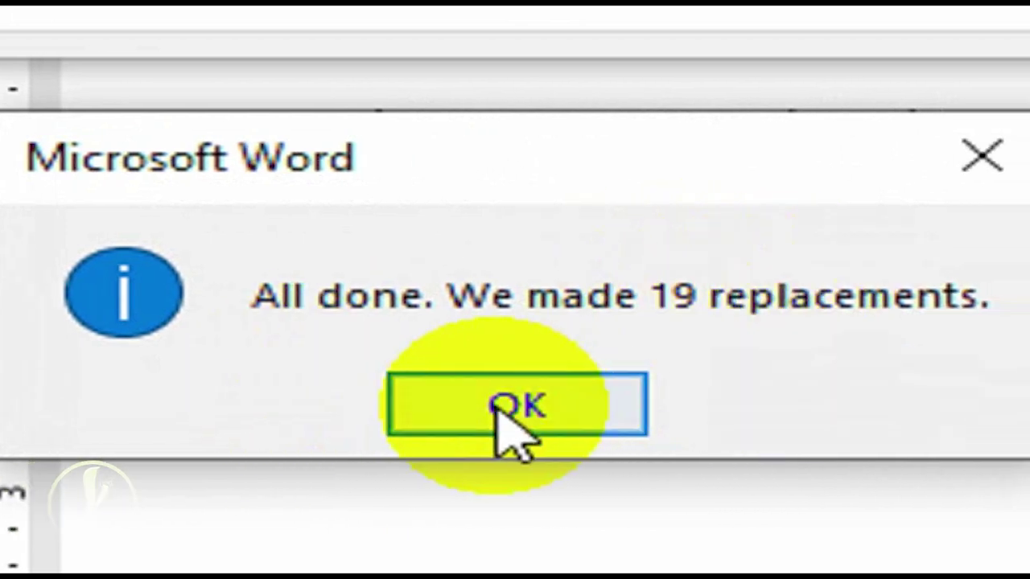
{"action": "left_click", "coordinate": [513, 411]}
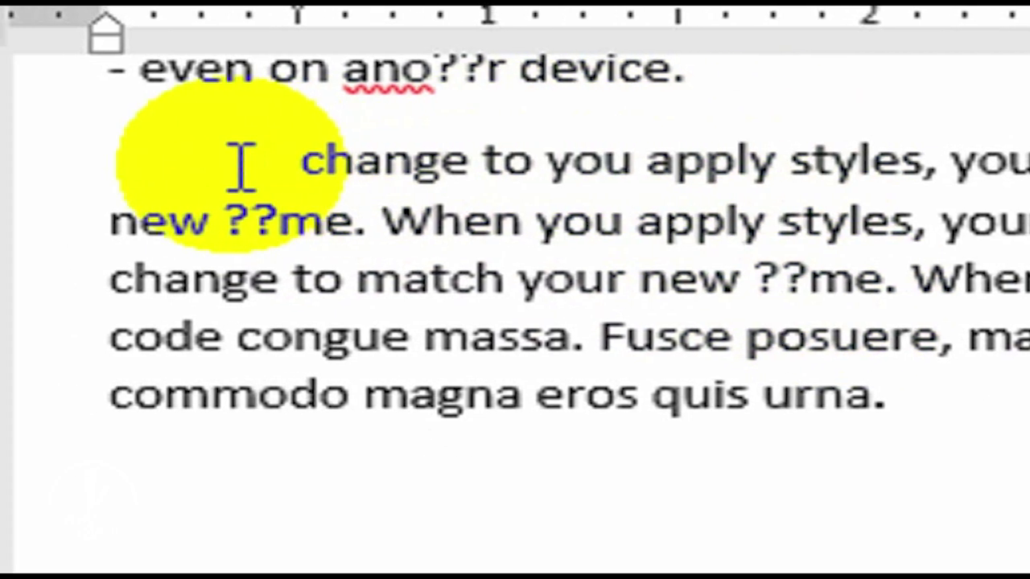
- Select 'change to you apply styles,' at the start of the indented paragraph
{"action": "left_click_drag", "start_coordinate": [313, 165], "coordinate": [967, 169]}
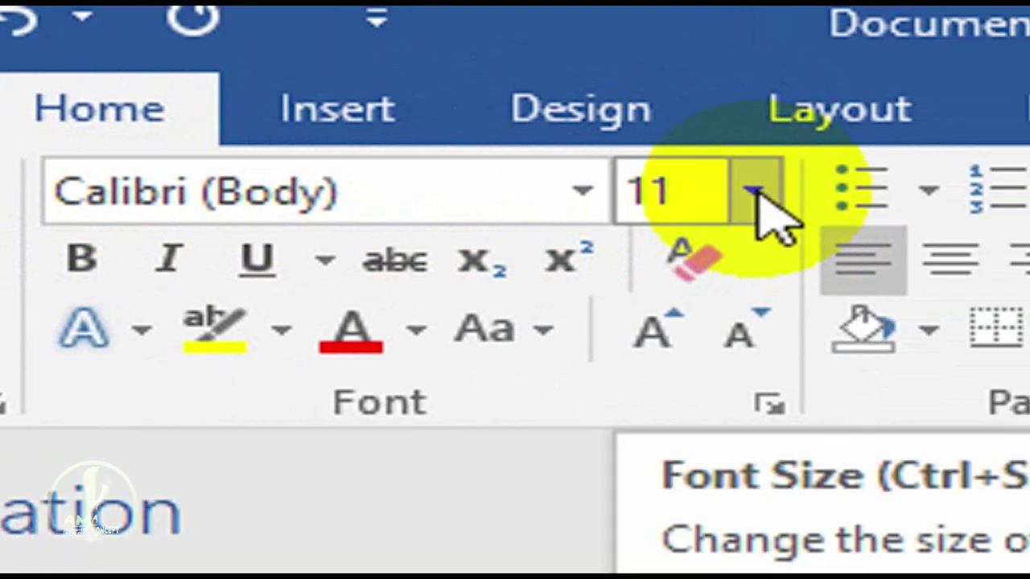
- Set 'change to you apply styles,' to Bradley Hand ITC 18 pt and open the Font dialog
{"action": "left_click", "coordinate": [759, 193]}
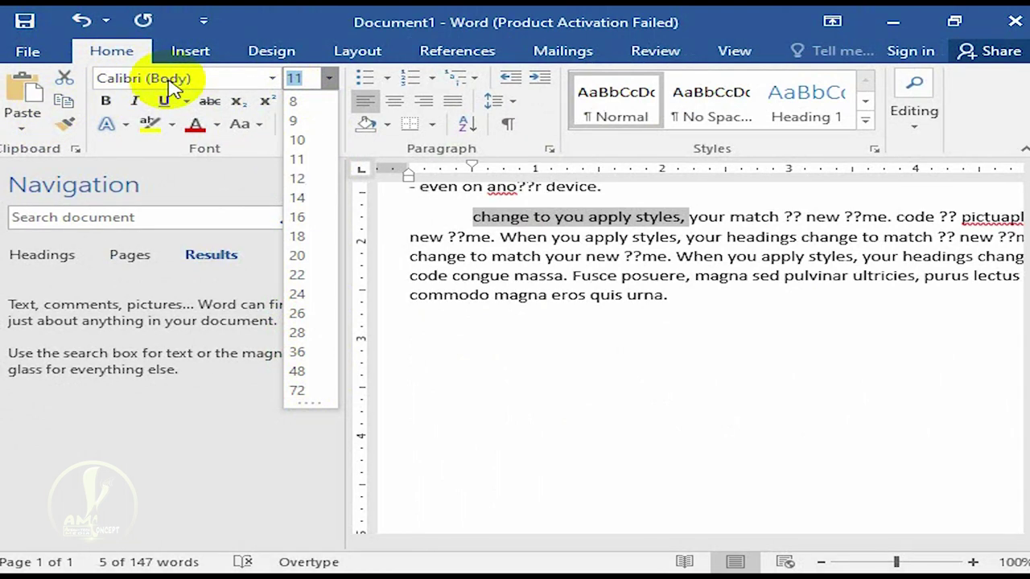
{"action": "left_click", "coordinate": [273, 79]}
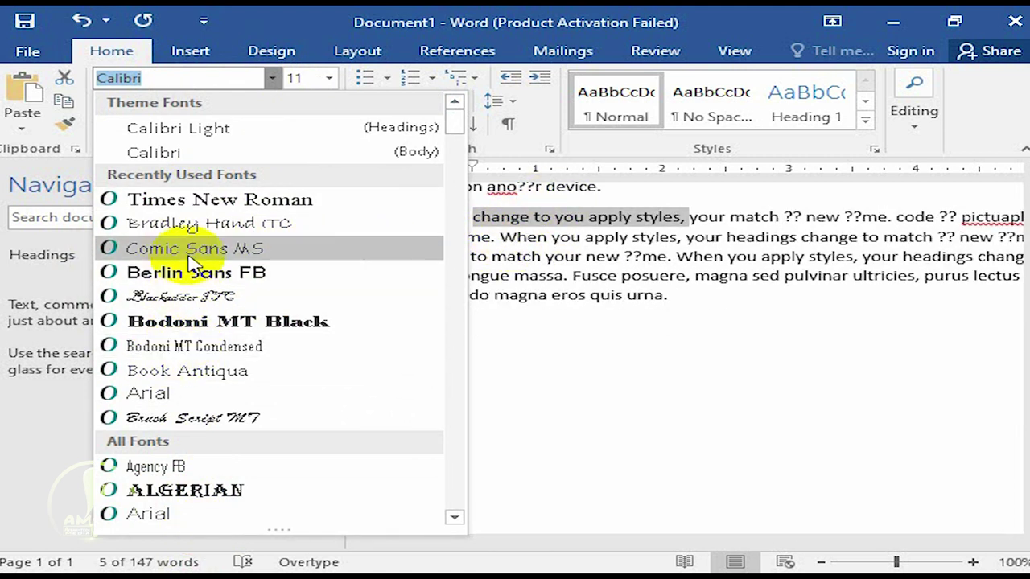
{"action": "left_click", "coordinate": [255, 226]}
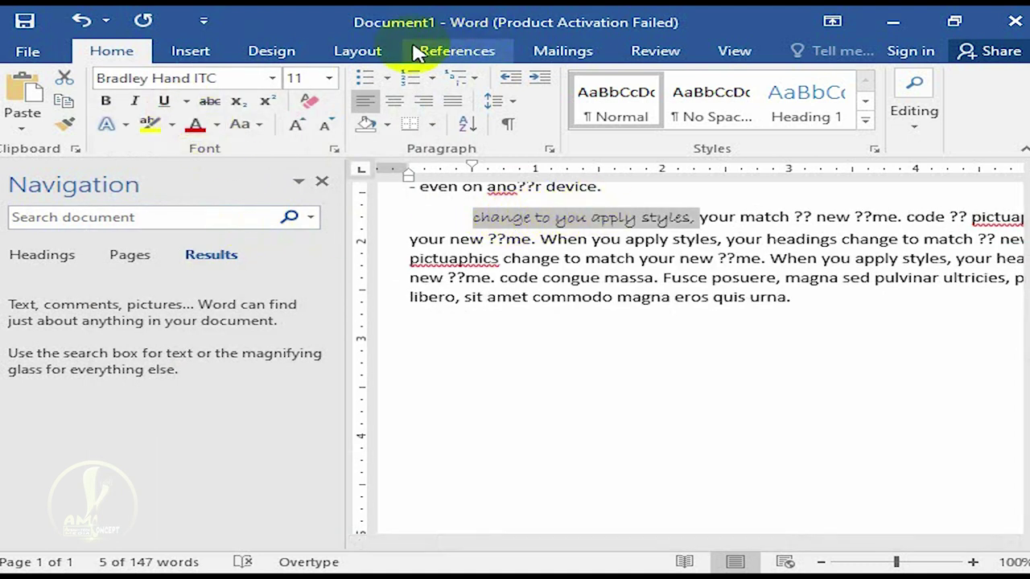
{"action": "left_click", "coordinate": [327, 78]}
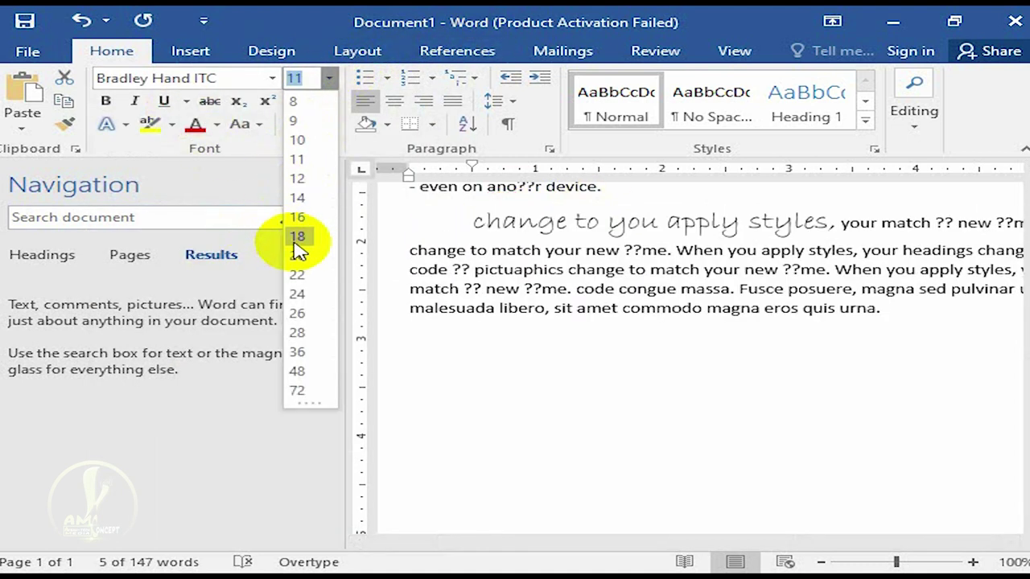
{"action": "left_click", "coordinate": [296, 238]}
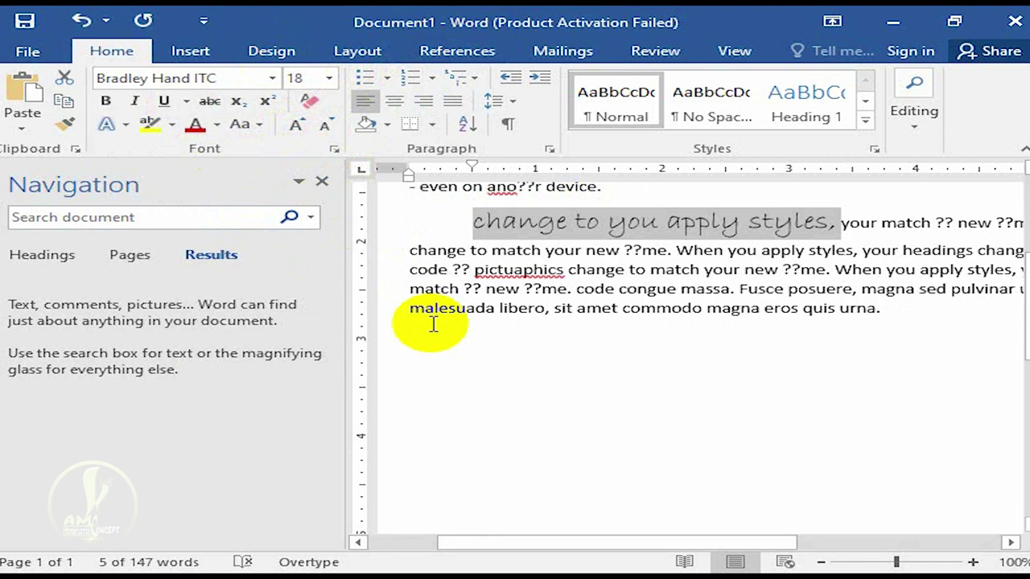
{"action": "key", "text": "ctrl+d"}
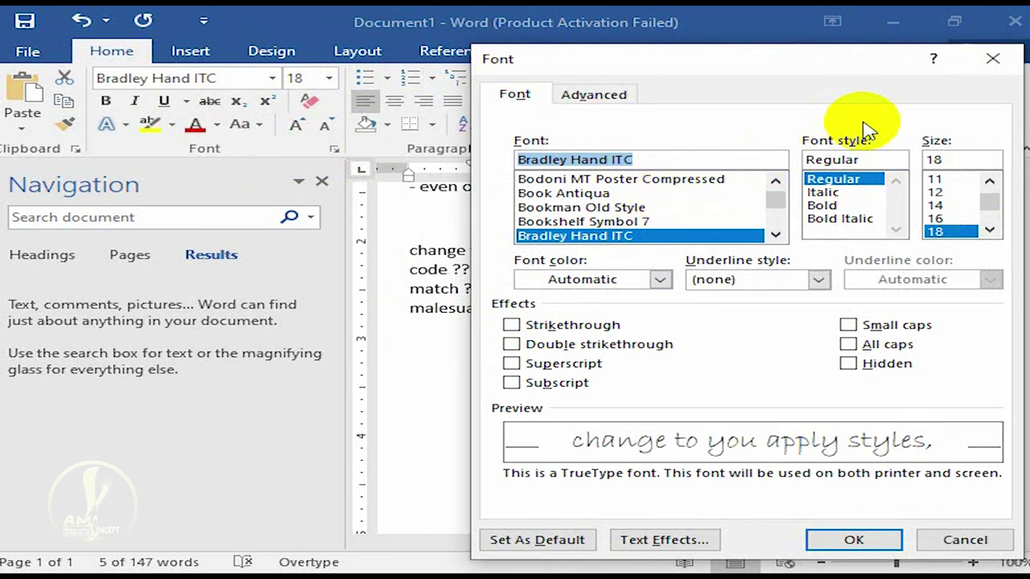
- Close the Font dialog, then grow the phrase's font size above 18 pt
{"action": "left_click", "coordinate": [991, 61]}
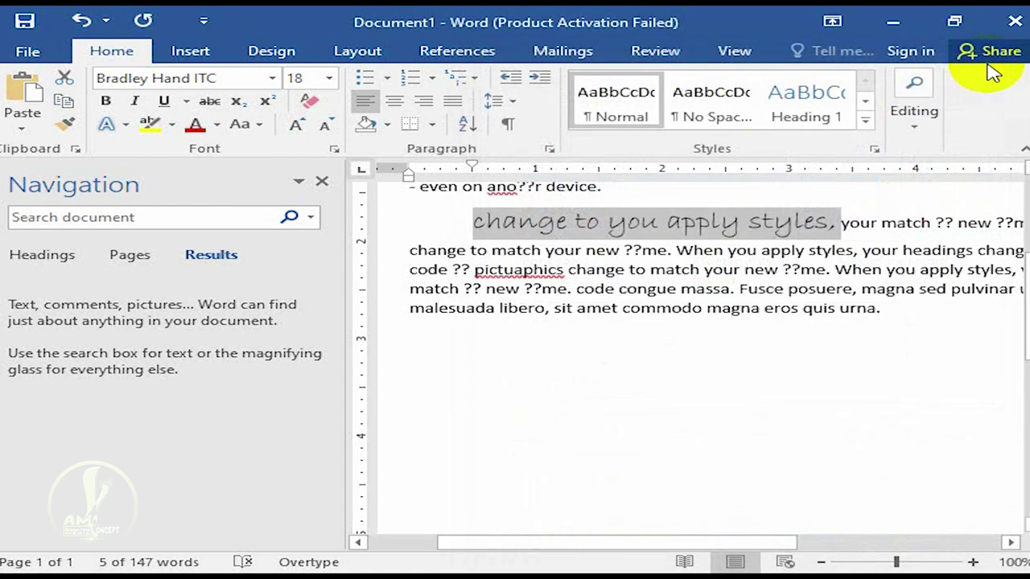
{"action": "key", "text": "ctrl+d"}
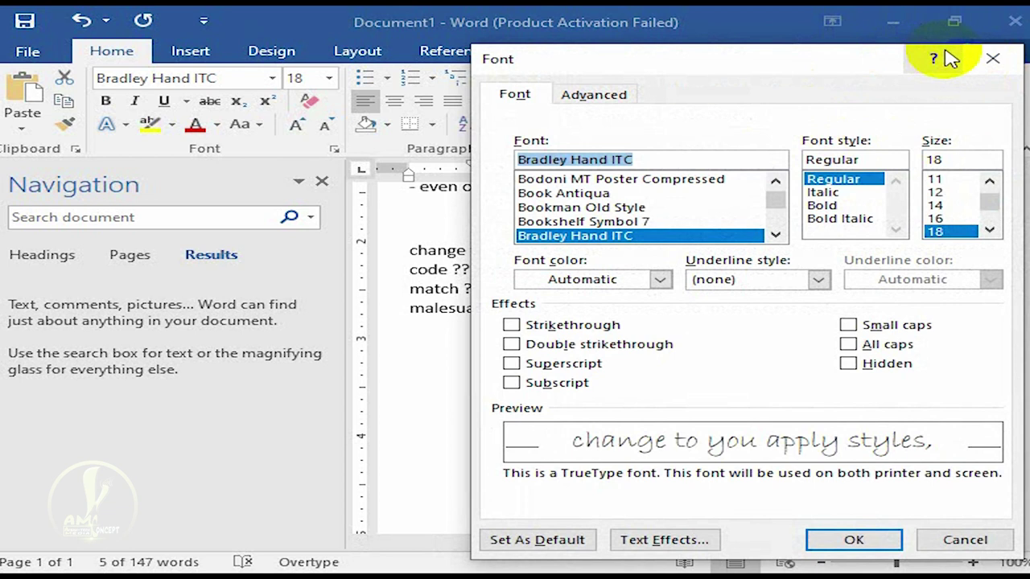
{"action": "left_click", "coordinate": [985, 62]}
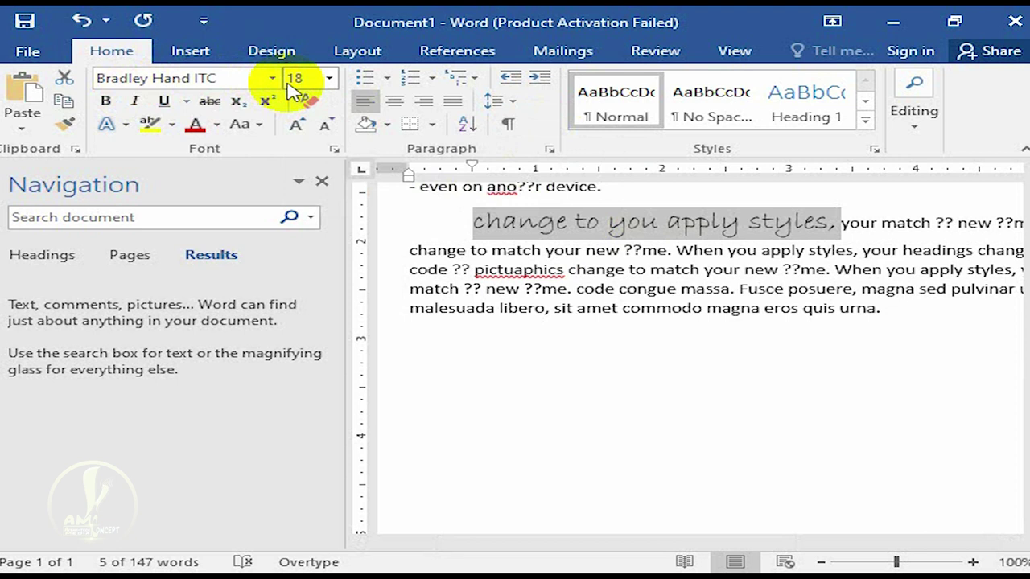
{"action": "key", "text": "ctrl+shift+period"}
{"action": "key", "text": "ctrl+shift+period"}
{"action": "key", "text": "ctrl+shift+period"}
{"action": "key", "text": "ctrl+shift+period"}
{"action": "key", "text": "ctrl+shift+period"}
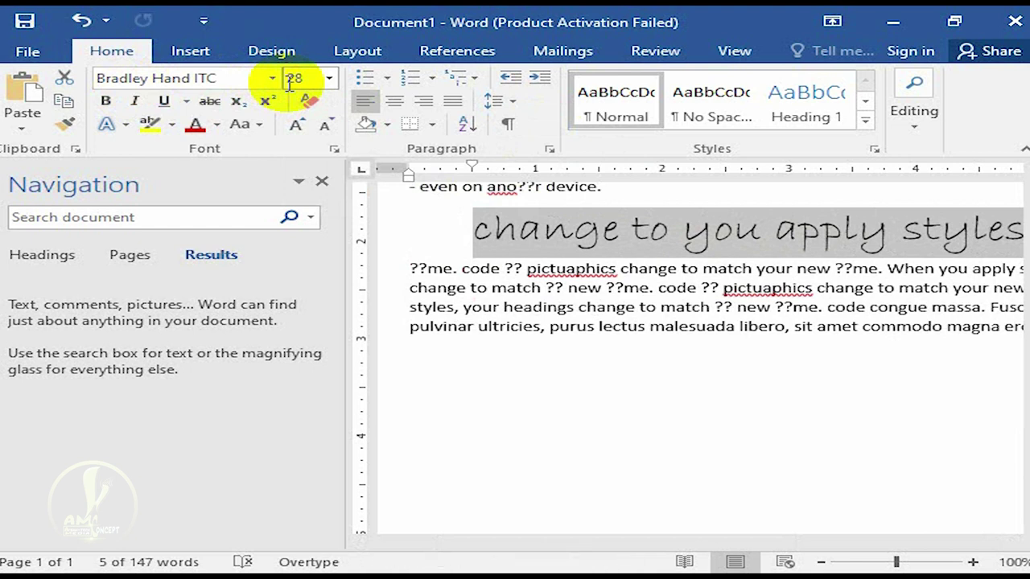
- Step the phrase's font size up and down with the grow/shrink shortcuts, ending at 16 pt
{"action": "key", "text": "ctrl+shift+comma"}
{"action": "key", "text": "ctrl+shift+comma"}
{"action": "key", "text": "ctrl+shift+comma"}
{"action": "key", "text": "ctrl+shift+comma"}
{"action": "key", "text": "ctrl+shift+comma"}
{"action": "key", "text": "ctrl+shift+comma"}
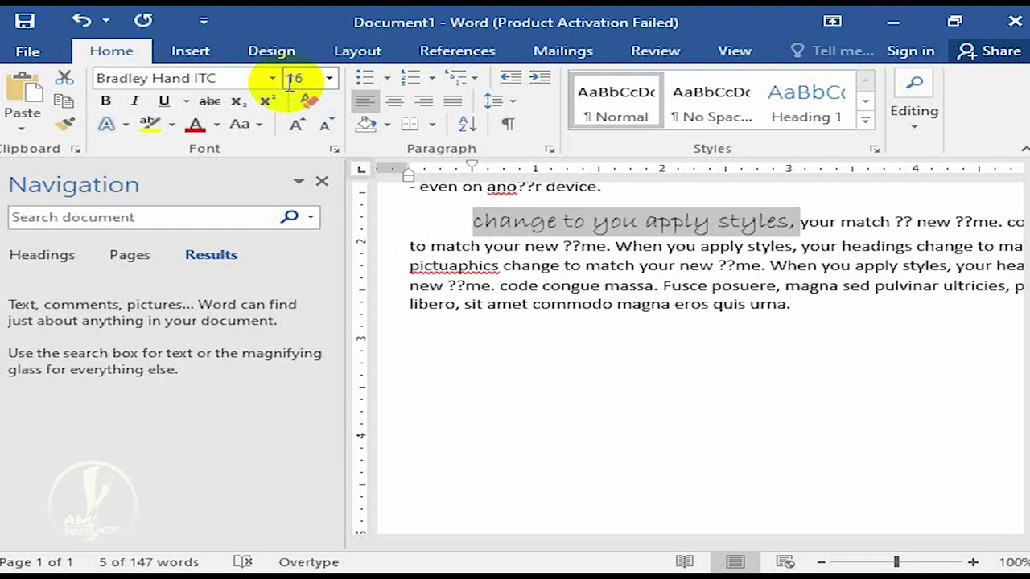
{"action": "key", "text": "ctrl+shift+period"}
{"action": "key", "text": "ctrl+shift+period"}
{"action": "key", "text": "ctrl+shift+period"}
{"action": "key", "text": "ctrl+shift+period"}
{"action": "key", "text": "ctrl+shift+period"}
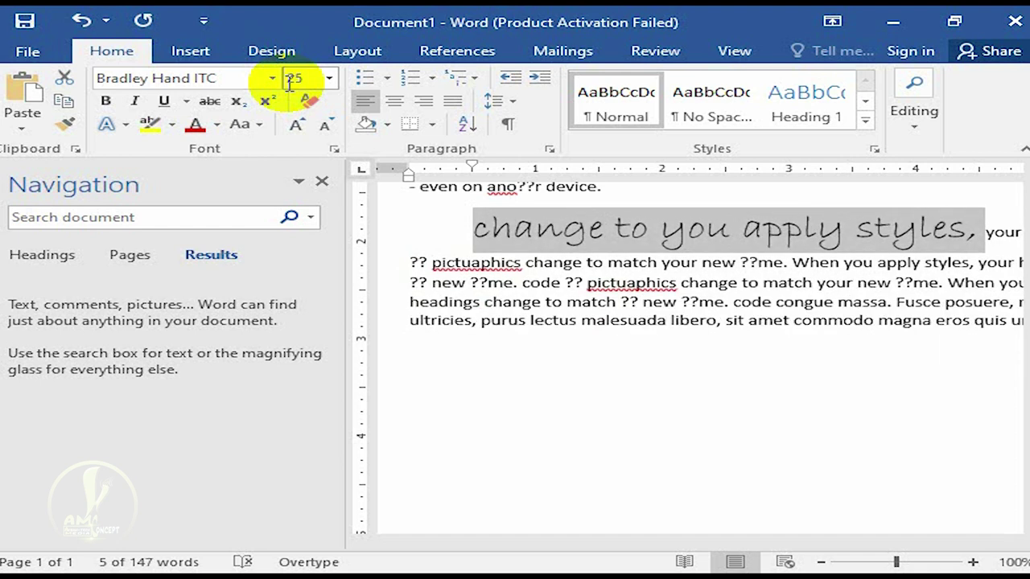
{"action": "key", "text": "ctrl+shift+comma"}
{"action": "key", "text": "ctrl+shift+comma"}
{"action": "key", "text": "ctrl+shift+comma"}
{"action": "key", "text": "ctrl+shift+comma"}
{"action": "key", "text": "ctrl+shift+comma"}
{"action": "key", "text": "ctrl+bracketleft"}
{"action": "key", "text": "ctrl+bracketleft"}
{"action": "key", "text": "ctrl+bracketleft"}
{"action": "key", "text": "ctrl+bracketleft"}
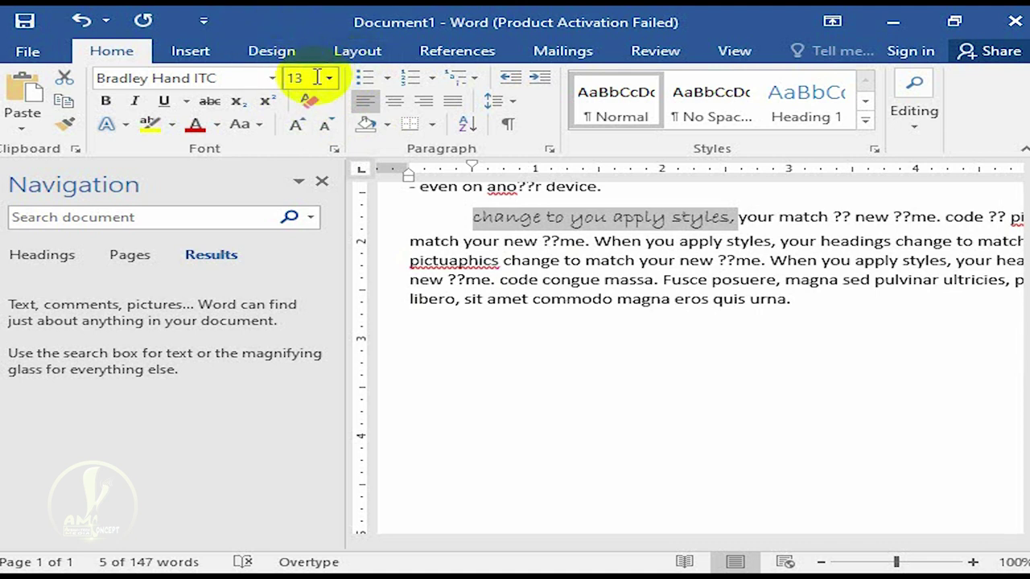
{"action": "key", "text": "ctrl+bracketright"}
{"action": "key", "text": "ctrl+bracketright"}
{"action": "key", "text": "ctrl+bracketright"}
{"action": "key", "text": "ctrl+bracketright"}
{"action": "key", "text": "ctrl+bracketright"}
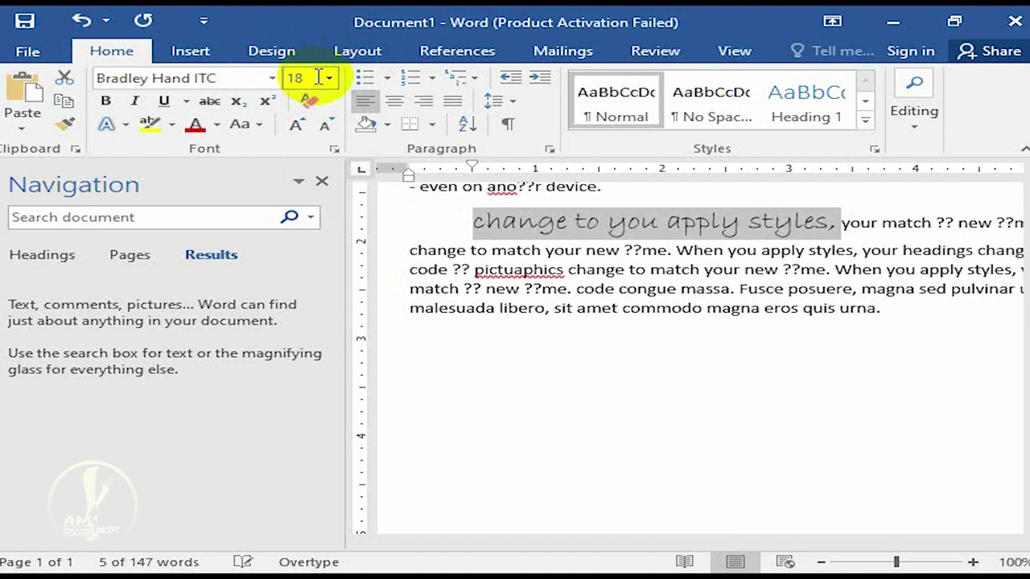
{"action": "key", "text": "ctrl+bracketleft"}
{"action": "key", "text": "ctrl+bracketleft"}
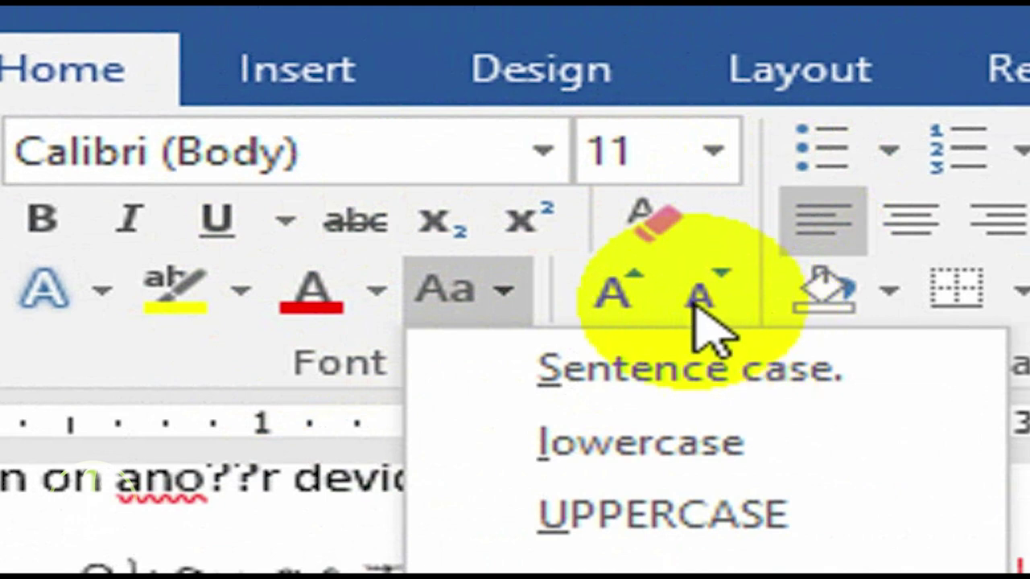
- Shrink the selected text's font size down to 1, then grow it back to 7
{"action": "left_click", "coordinate": [325, 124]}
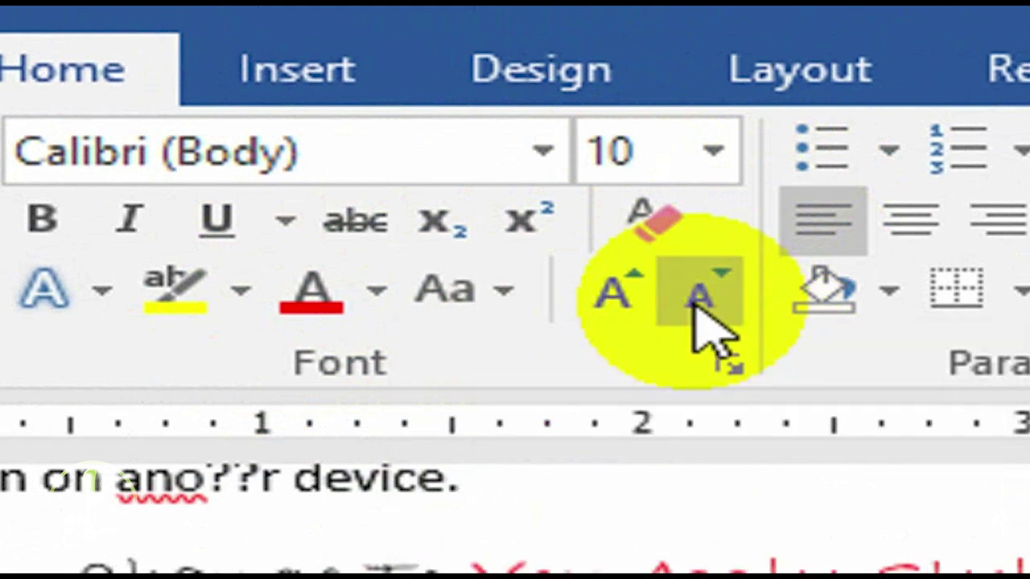
{"action": "left_click", "coordinate": [695, 304]}
{"action": "double_click", "coordinate": [696, 304]}
{"action": "double_click", "coordinate": [695, 304]}
{"action": "double_click", "coordinate": [695, 304]}
{"action": "double_click", "coordinate": [695, 304]}
{"action": "double_click", "coordinate": [605, 314]}
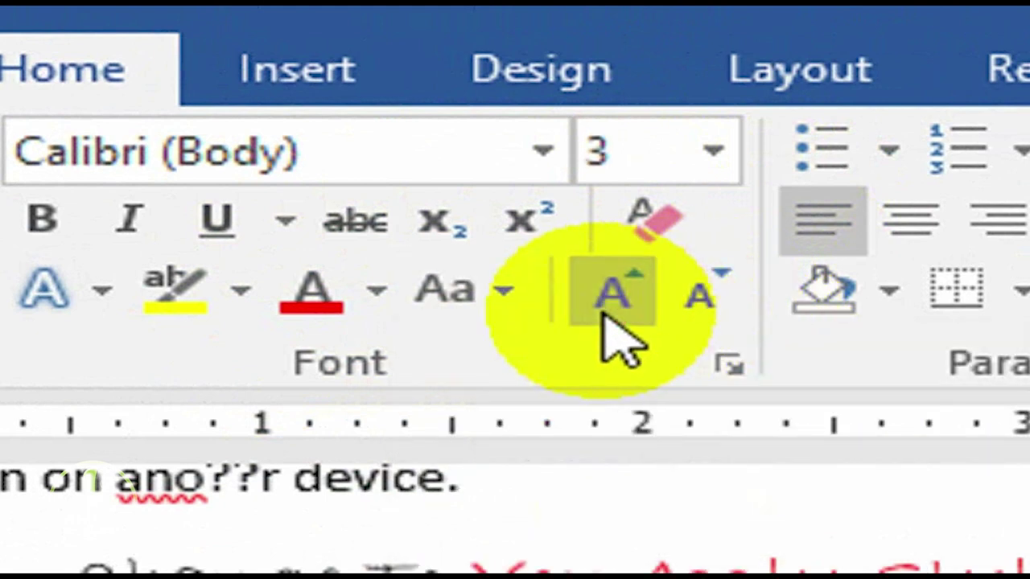
{"action": "left_click", "coordinate": [616, 322]}
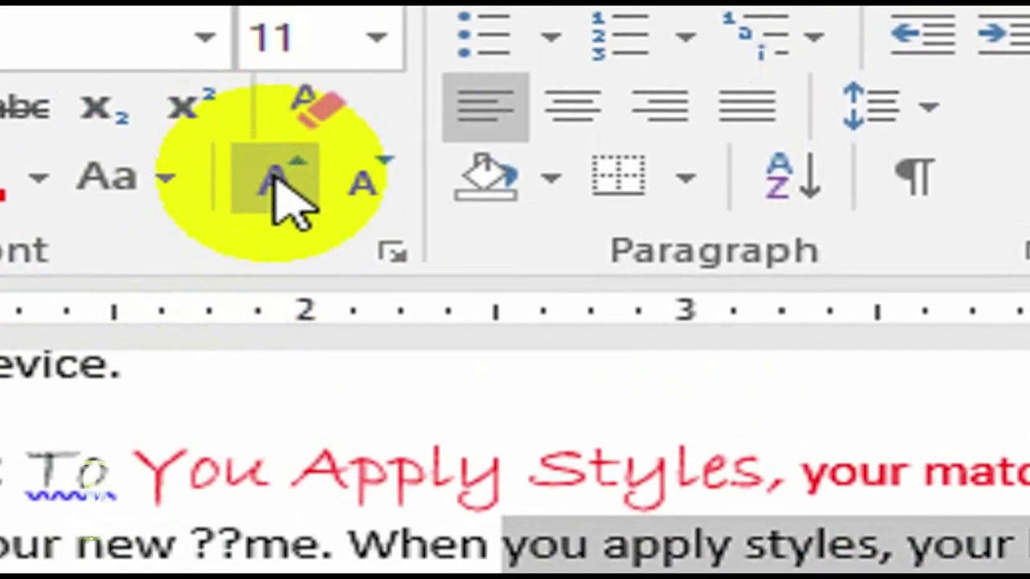
- Grow the selected paragraph text step by step to 20 pt
{"action": "left_click", "coordinate": [275, 175]}
{"action": "left_click", "coordinate": [275, 175]}
{"action": "left_click", "coordinate": [275, 176]}
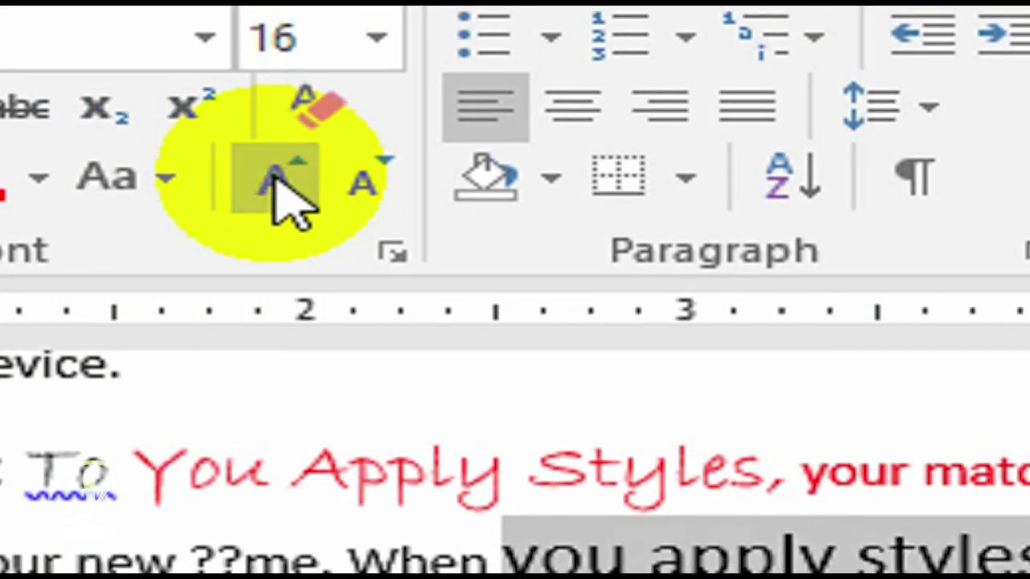
{"action": "left_click", "coordinate": [275, 176]}
{"action": "left_click", "coordinate": [275, 175]}
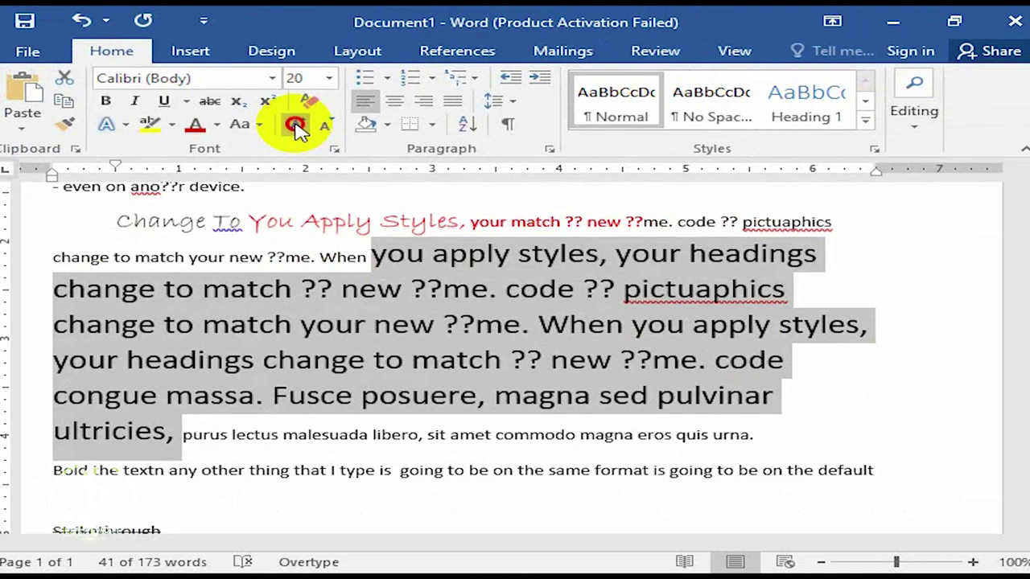
{"action": "left_click", "coordinate": [275, 175]}
{"action": "left_click", "coordinate": [275, 176]}
{"action": "left_click", "coordinate": [275, 175]}
{"action": "left_click", "coordinate": [275, 175]}
{"action": "left_click", "coordinate": [276, 175]}
- Enlarge the paragraph text to 90 pt, then shrink it back down to 14 pt
{"action": "left_click", "coordinate": [296, 127]}
{"action": "left_click", "coordinate": [296, 127]}
{"action": "left_click", "coordinate": [296, 127]}
{"action": "left_click", "coordinate": [296, 127]}
{"action": "left_click", "coordinate": [296, 127]}
{"action": "left_click", "coordinate": [296, 127]}
{"action": "left_click", "coordinate": [296, 127]}
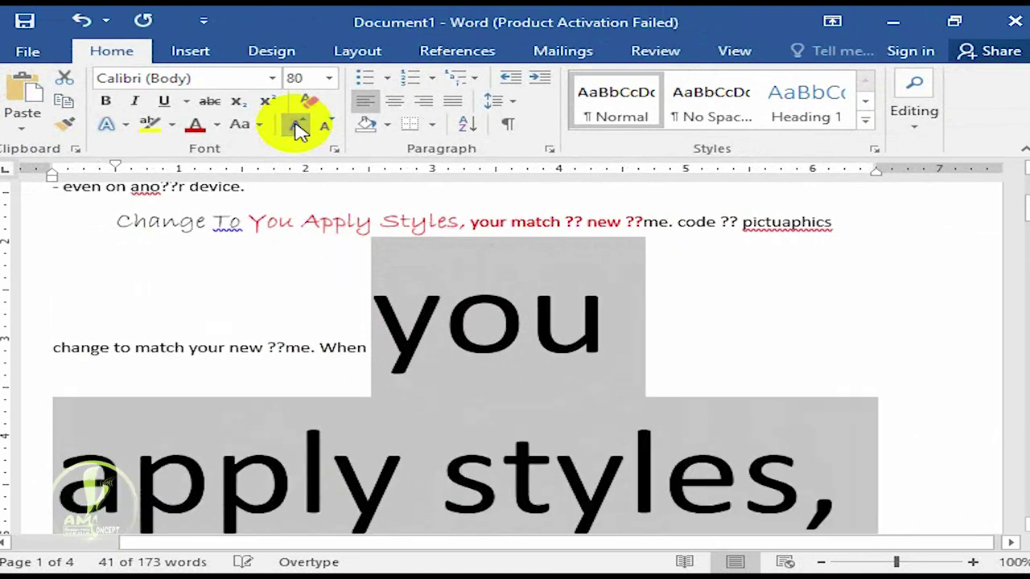
{"action": "left_click", "coordinate": [296, 127]}
{"action": "left_click", "coordinate": [328, 127]}
{"action": "left_click", "coordinate": [329, 127]}
{"action": "left_click", "coordinate": [328, 127]}
{"action": "left_click", "coordinate": [328, 127]}
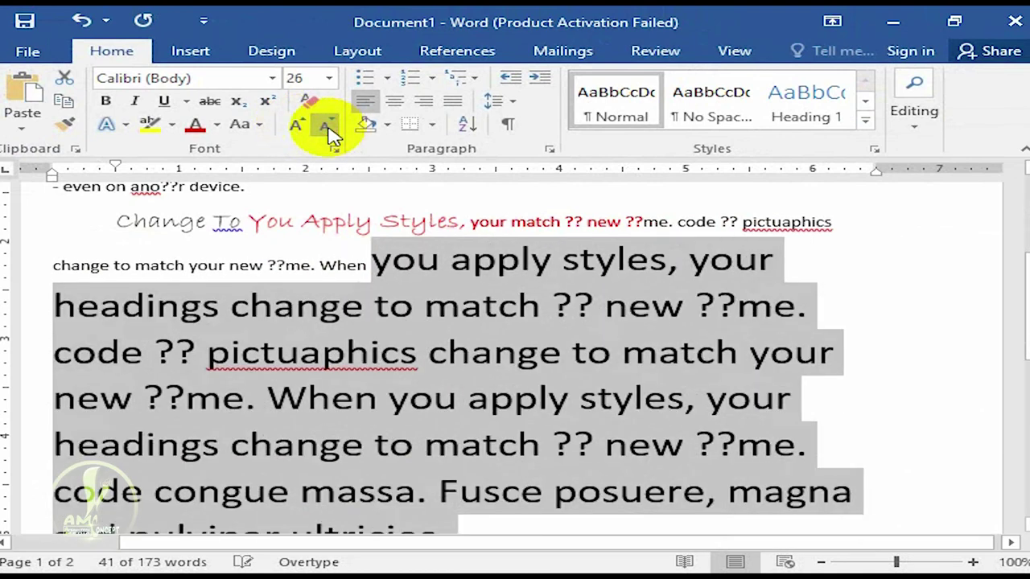
{"action": "left_click", "coordinate": [328, 127]}
{"action": "left_click", "coordinate": [328, 127]}
{"action": "left_click", "coordinate": [328, 127]}
{"action": "left_click", "coordinate": [328, 127]}
{"action": "left_click", "coordinate": [329, 128]}
{"action": "left_click", "coordinate": [329, 129]}
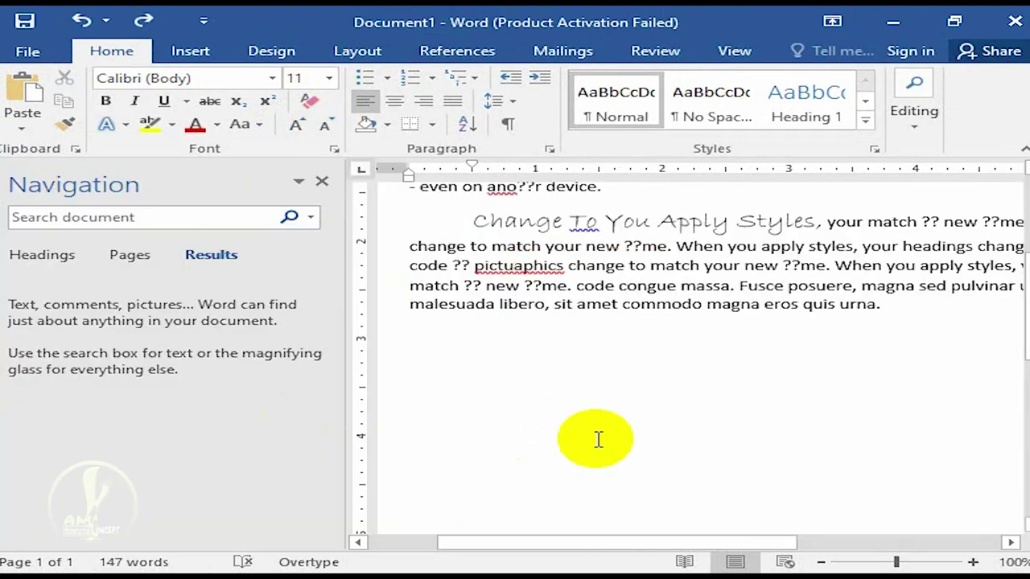
{"action": "left_click", "coordinate": [917, 303]}
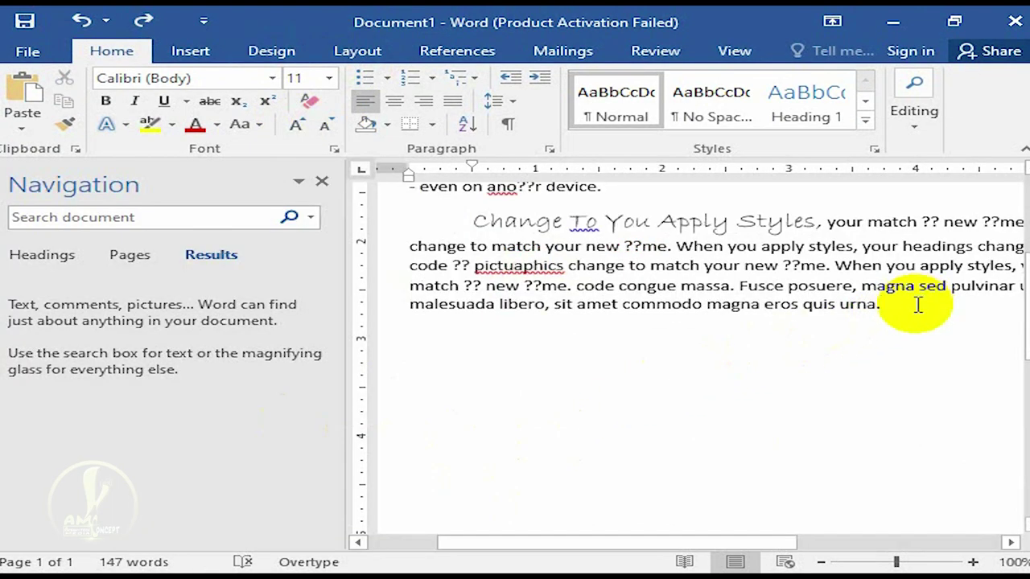
- Add a new line 'Bold the text' after 'urna.' and make it bold
{"action": "key", "text": "Return"}
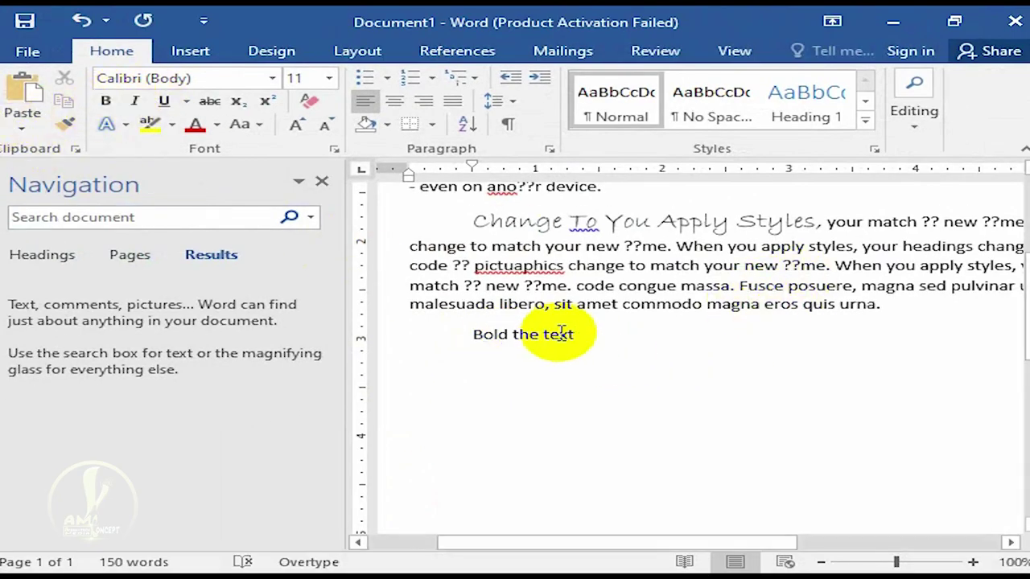
{"action": "left_click_drag", "start_coordinate": [587, 336], "coordinate": [377, 330]}
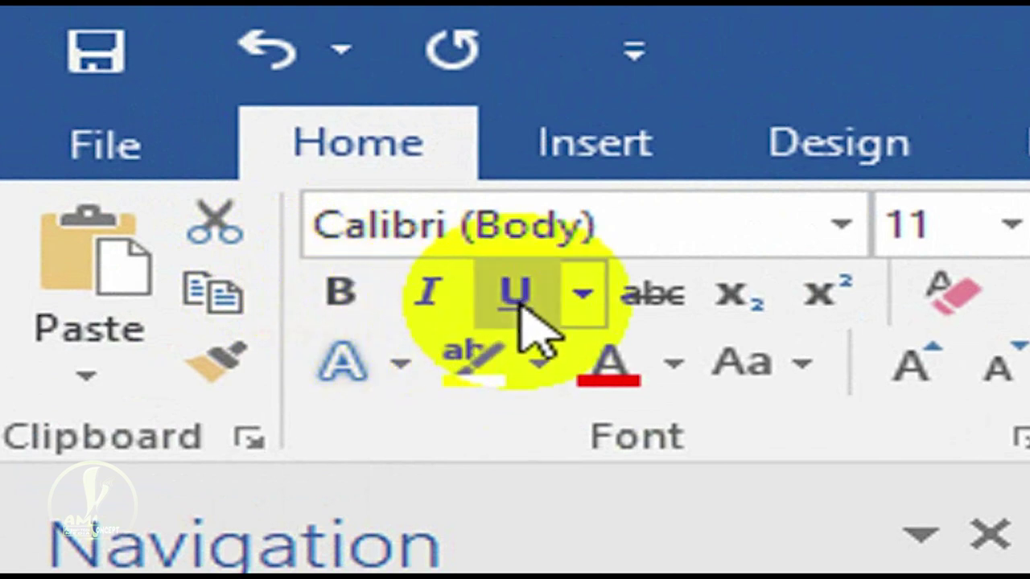
{"action": "left_click", "coordinate": [340, 309]}
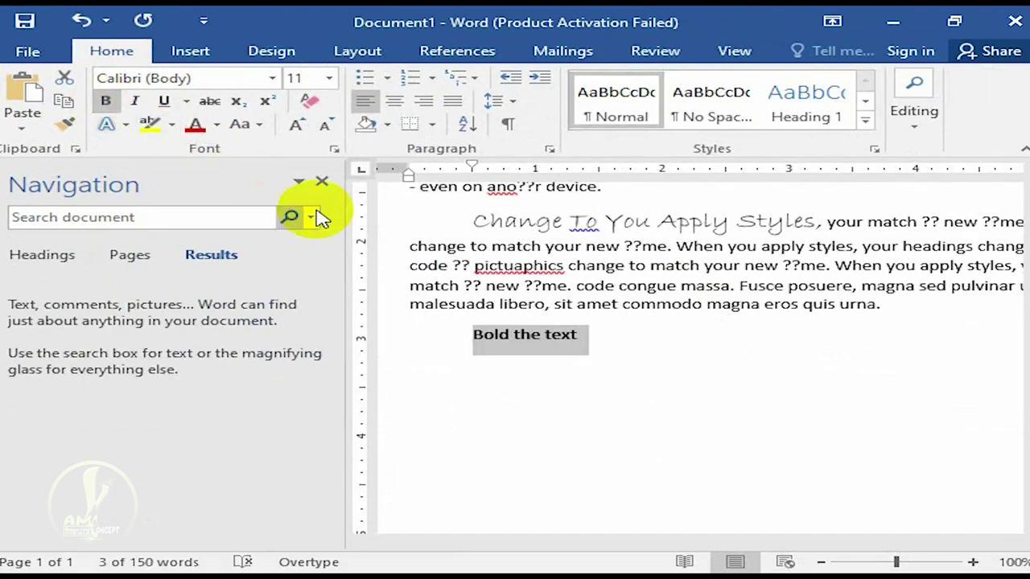
- Make 'Bold the text' italic and not bold, trying double underline before a words-only underline
{"action": "left_click", "coordinate": [165, 102]}
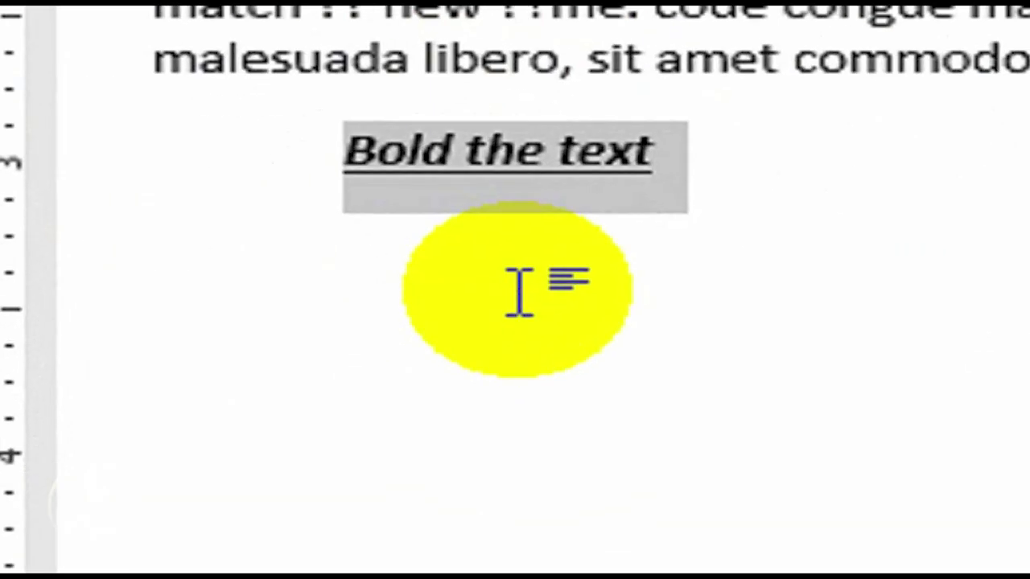
{"action": "key", "text": "ctrl+b"}
{"action": "key", "text": "ctrl+b"}
{"action": "key", "text": "ctrl+b"}
{"action": "key", "text": "ctrl+b"}
{"action": "key", "text": "ctrl+b"}
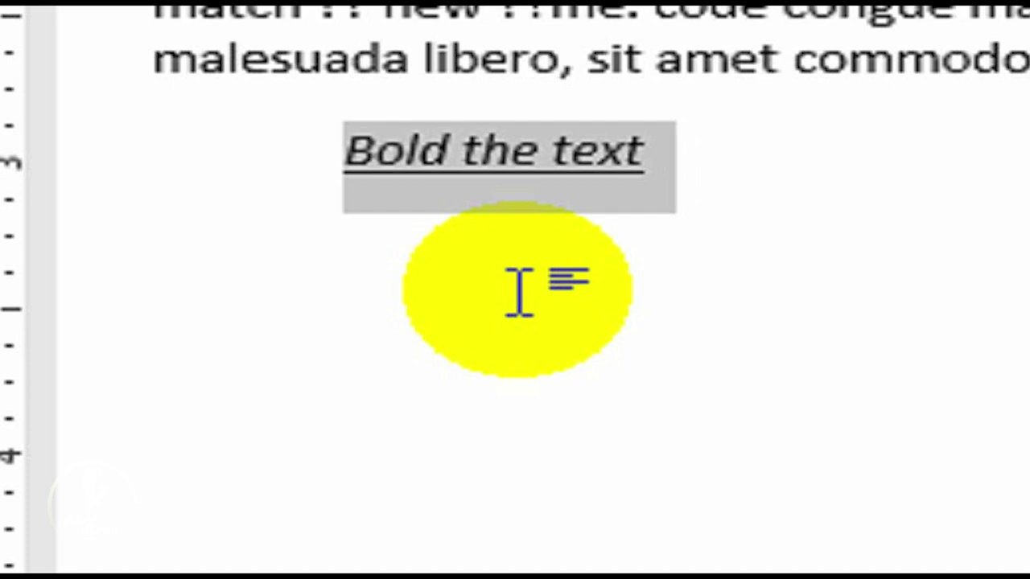
{"action": "key", "text": "ctrl+i"}
{"action": "key", "text": "ctrl+i"}
{"action": "key", "text": "ctrl+u"}
{"action": "key", "text": "ctrl+u"}
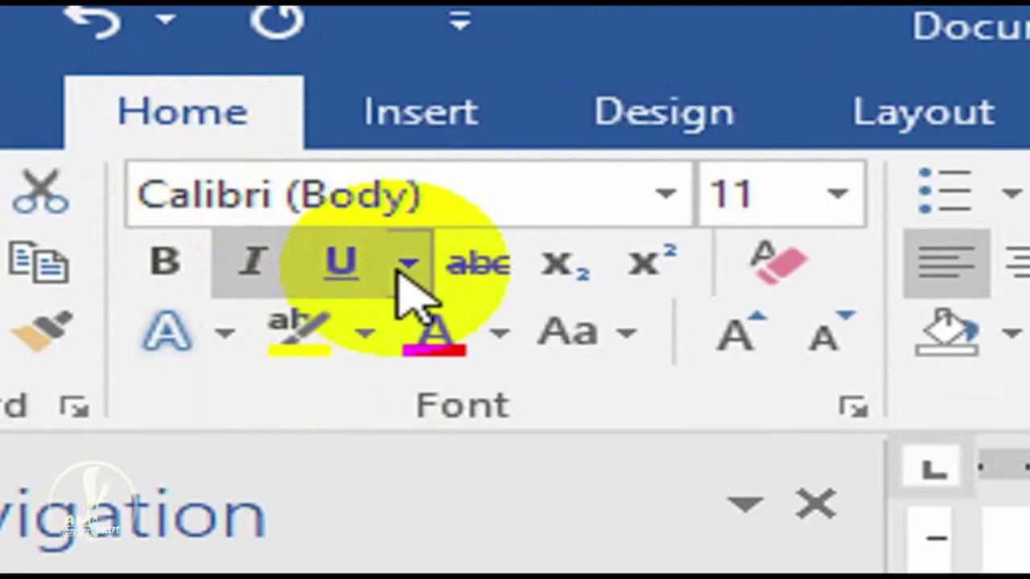
{"action": "left_click", "coordinate": [404, 267]}
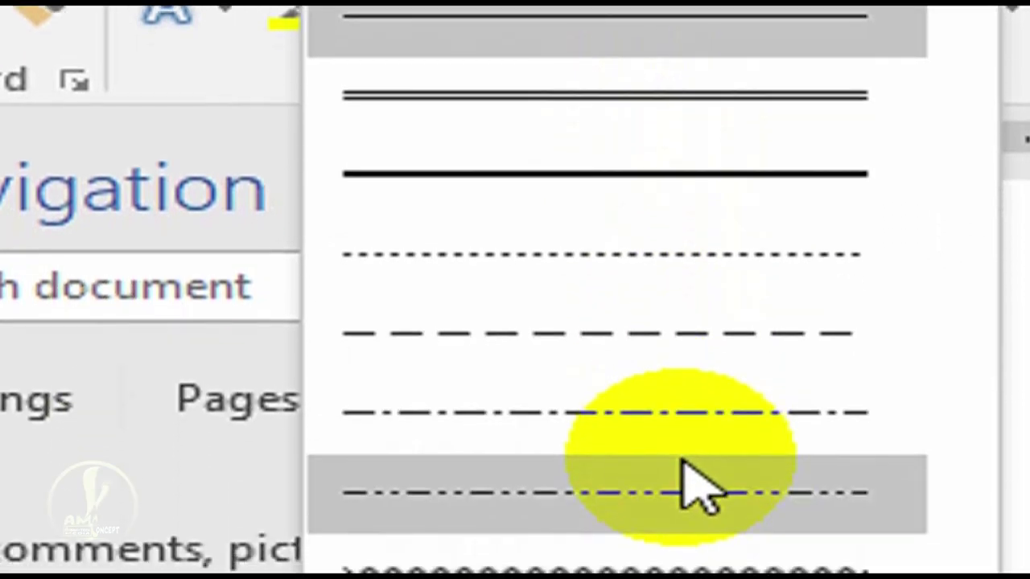
{"action": "left_click", "coordinate": [690, 482]}
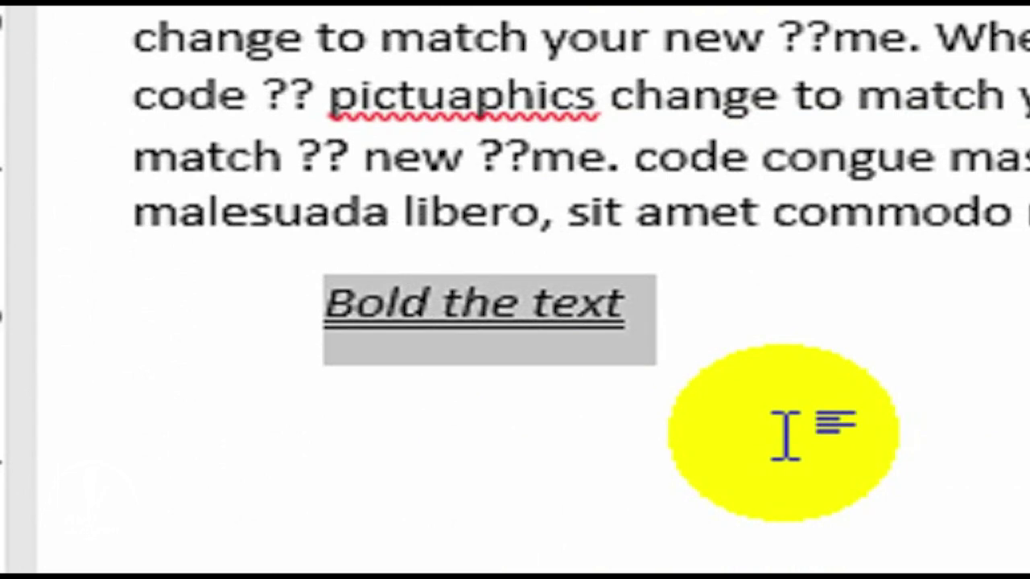
{"action": "key", "text": "ctrl+shift+w"}
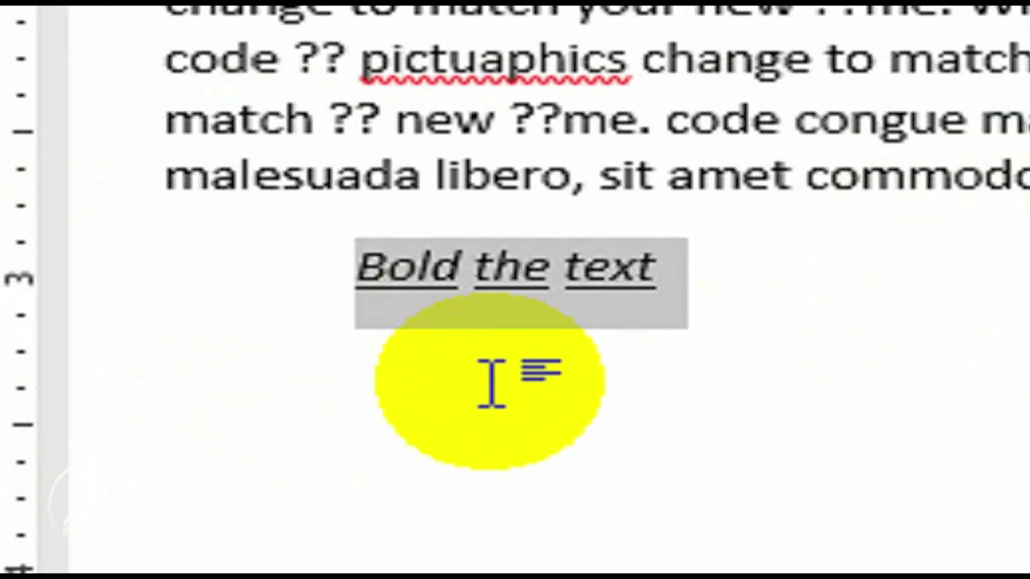
- Append 'n any other thing that i type is going to be on the same format' to the line
{"action": "left_click_drag", "start_coordinate": [548, 310], "coordinate": [662, 354]}
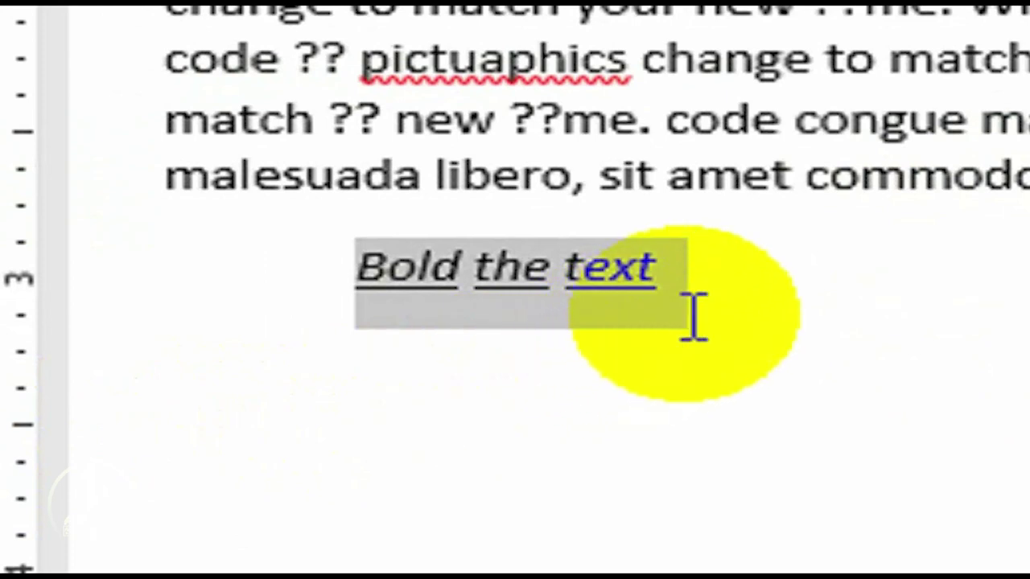
{"action": "left_click", "coordinate": [730, 293]}
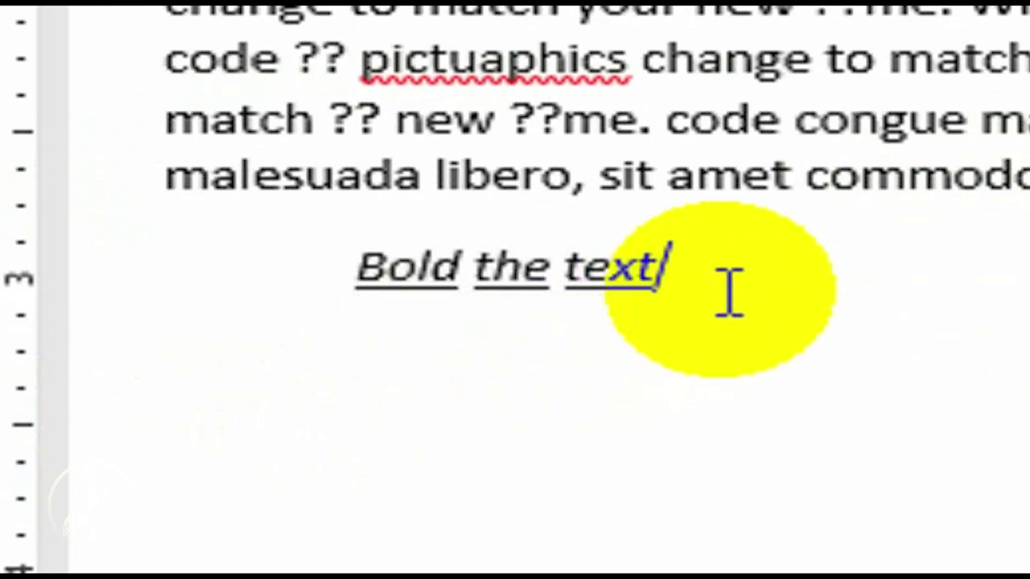
{"action": "type", "text": "n any other t"}
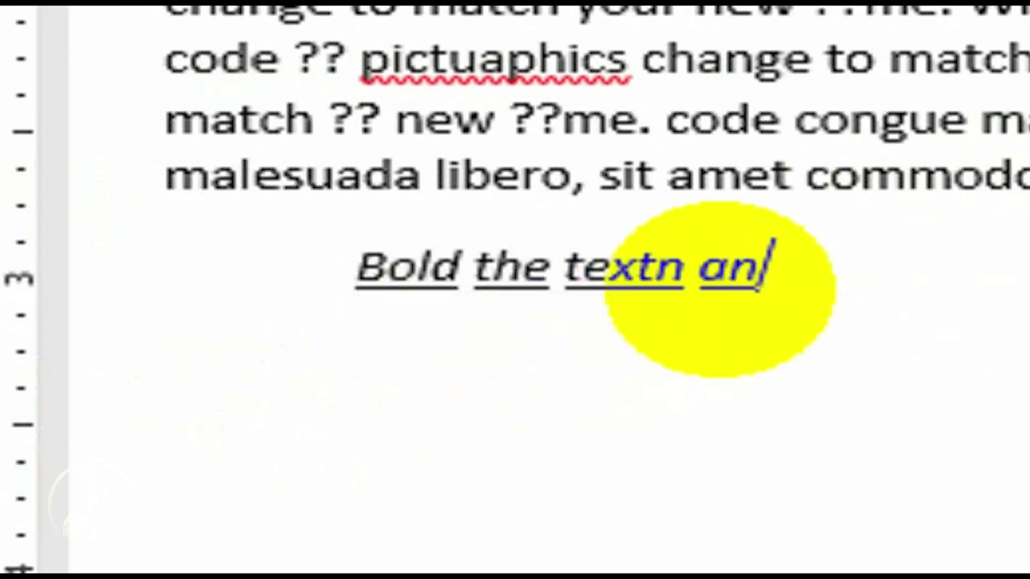
{"action": "type", "text": "hin"}
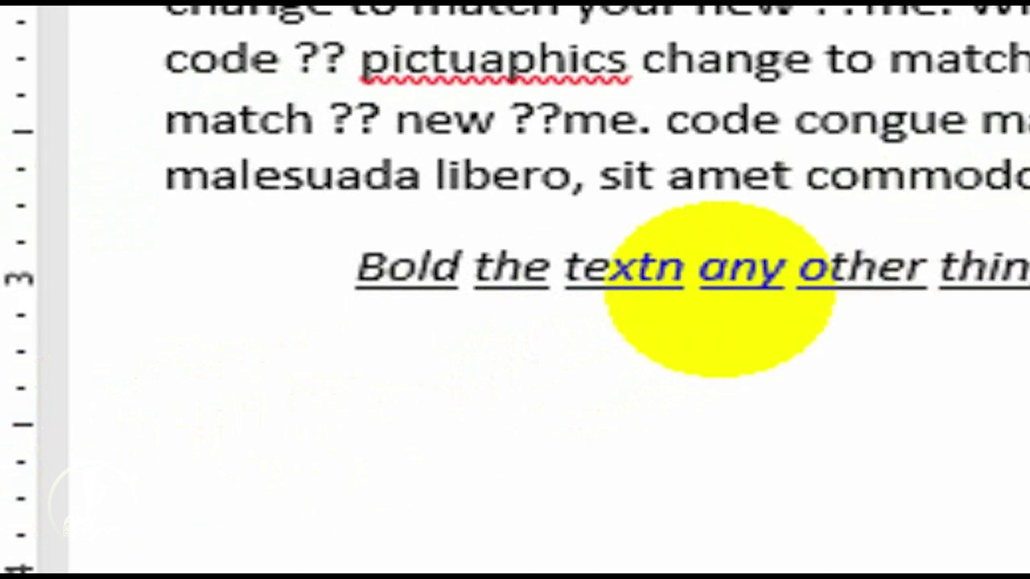
{"action": "type", "text": "g that i type"}
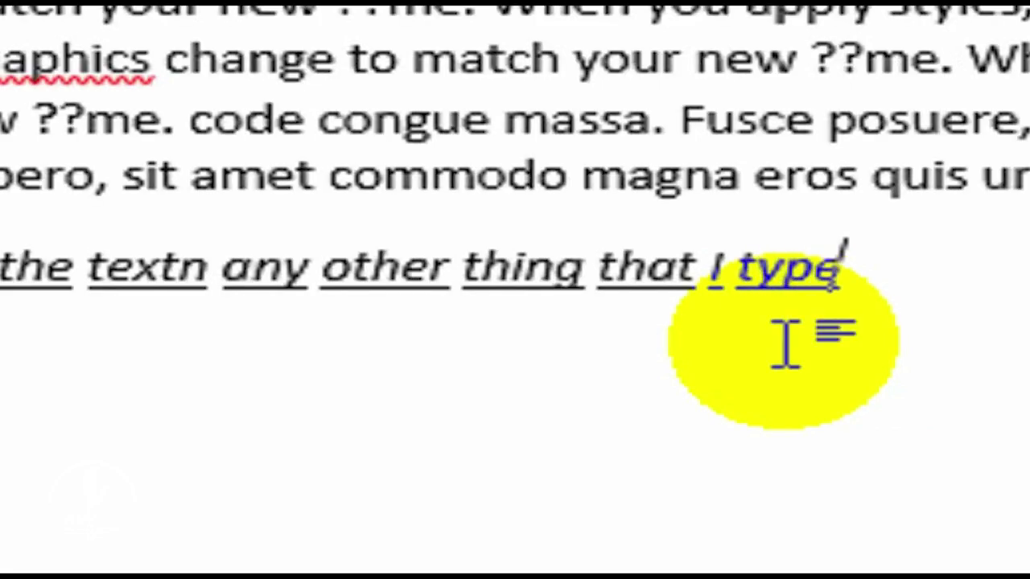
{"action": "type", "text": " is"}
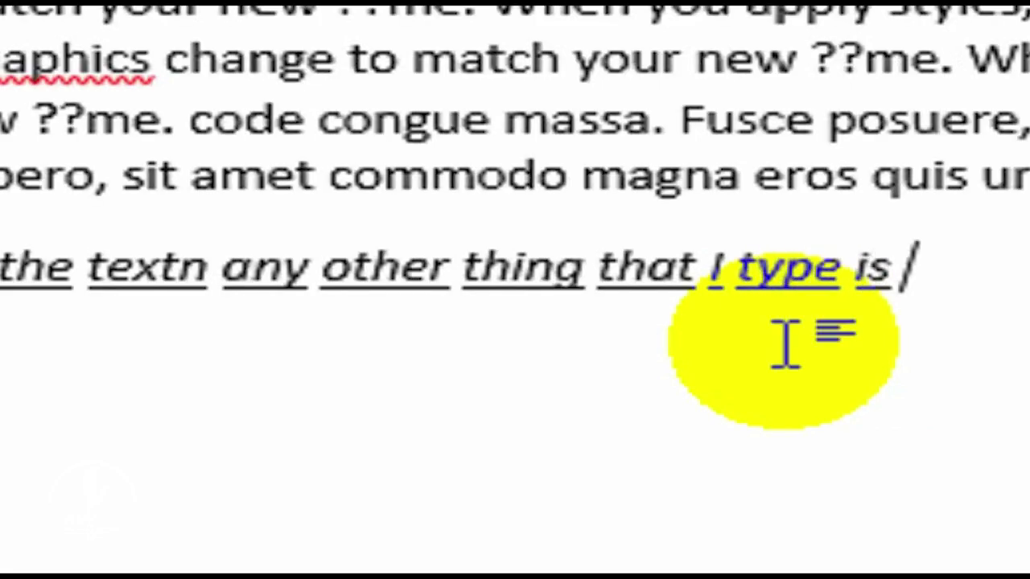
{"action": "type", "text": " going"}
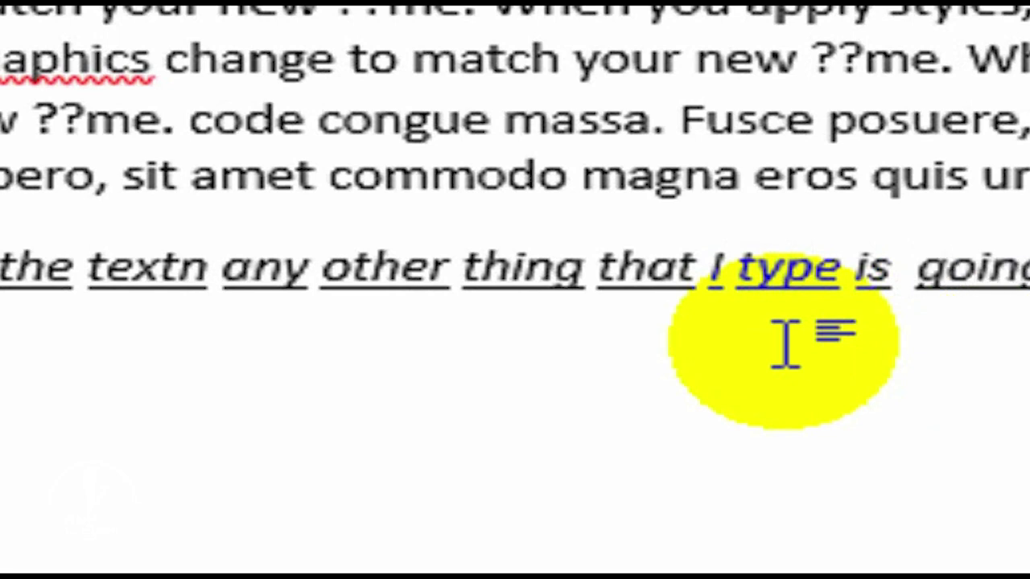
{"action": "type", "text": " to"}
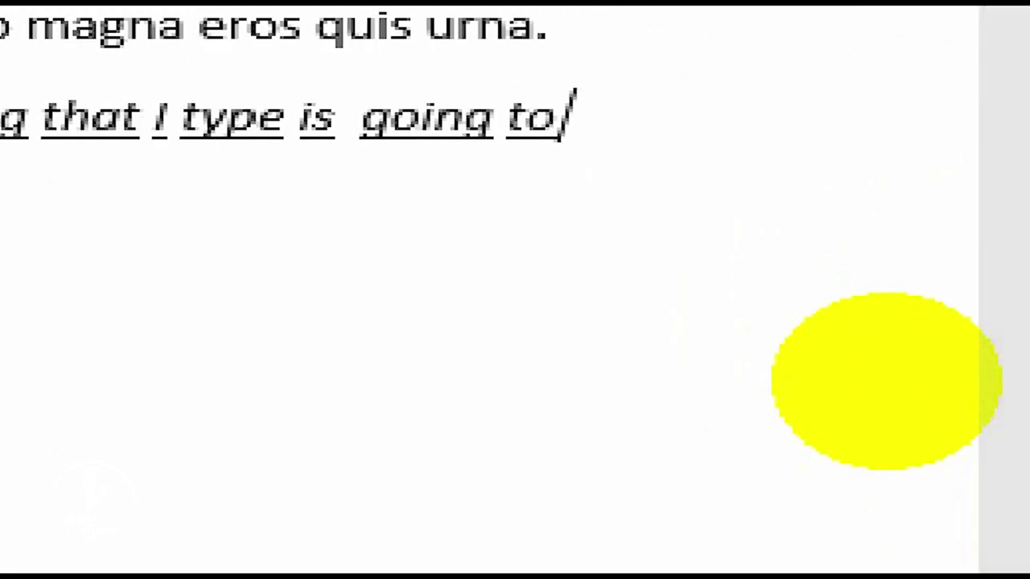
{"action": "type", "text": " be on the s"}
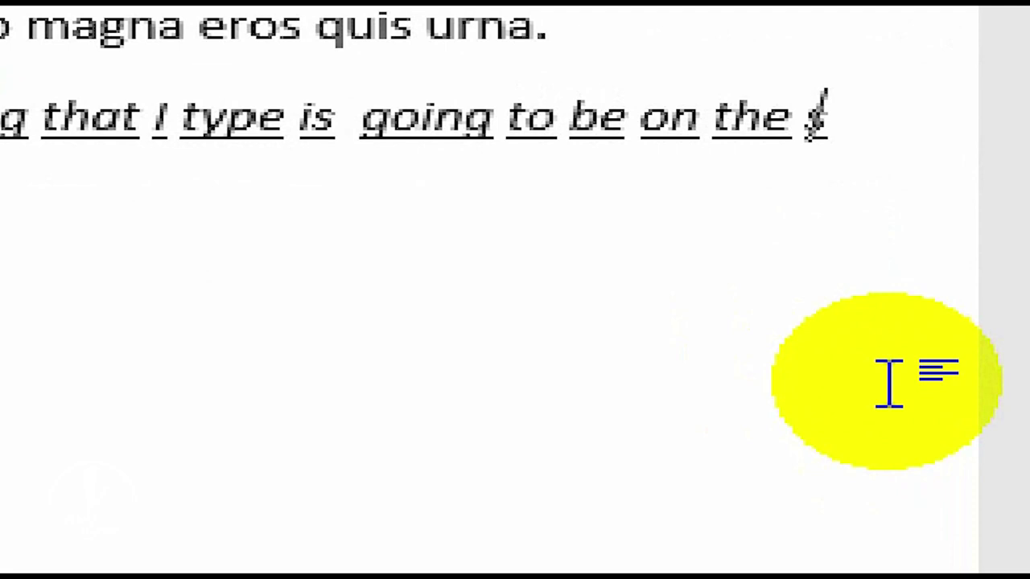
{"action": "type", "text": "ame for"}
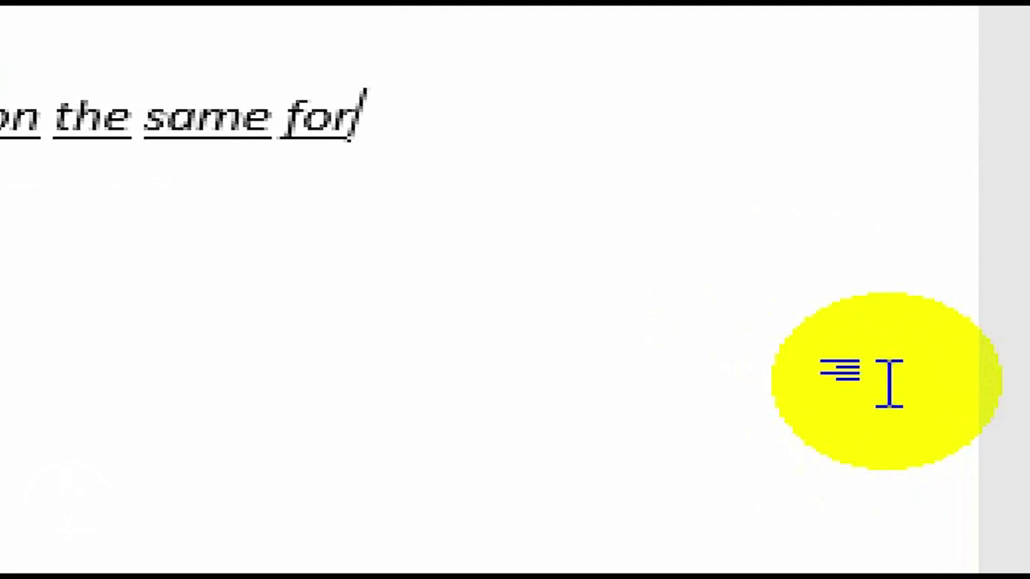
{"action": "type", "text": "mat"}
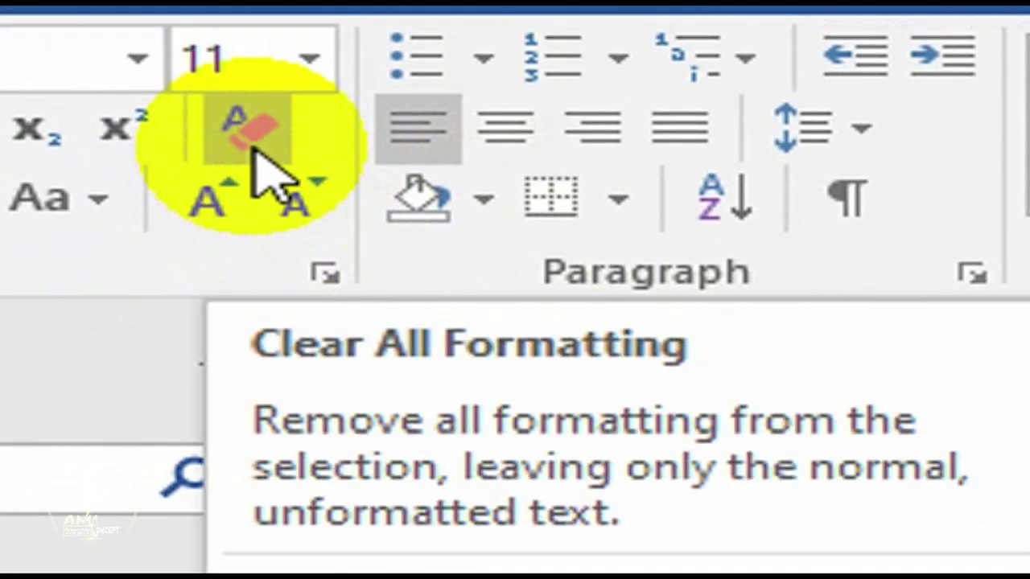
- Clear all formatting and continue in plain text with 'is going to be on the defau'
{"action": "left_click", "coordinate": [255, 151]}
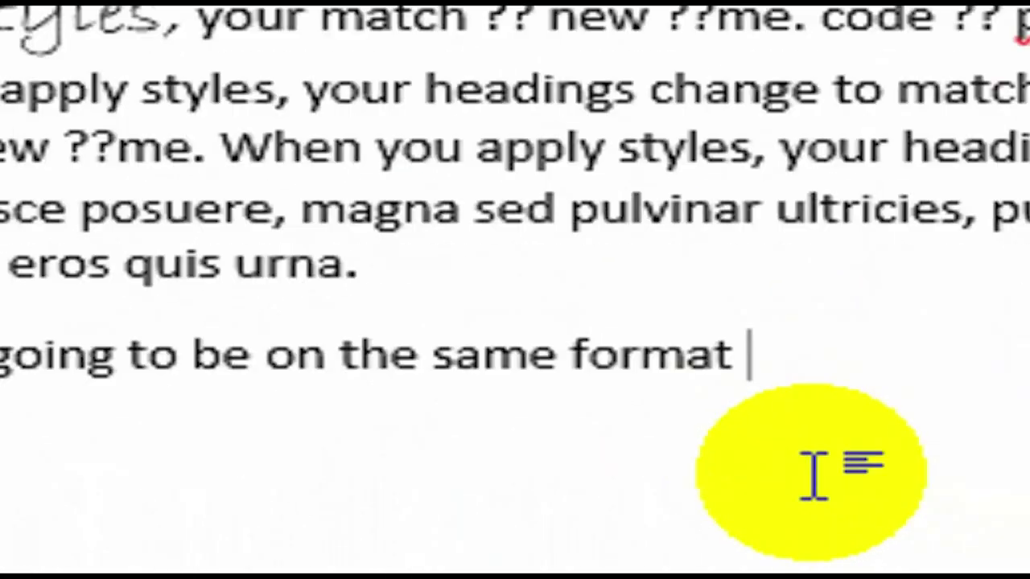
{"action": "type", "text": "is go"}
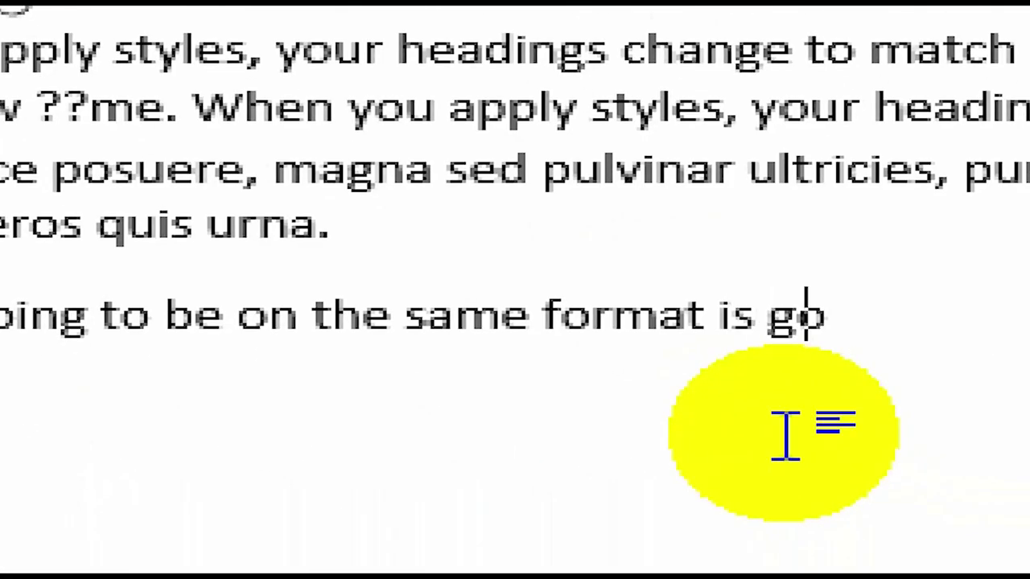
{"action": "type", "text": "ing to be"}
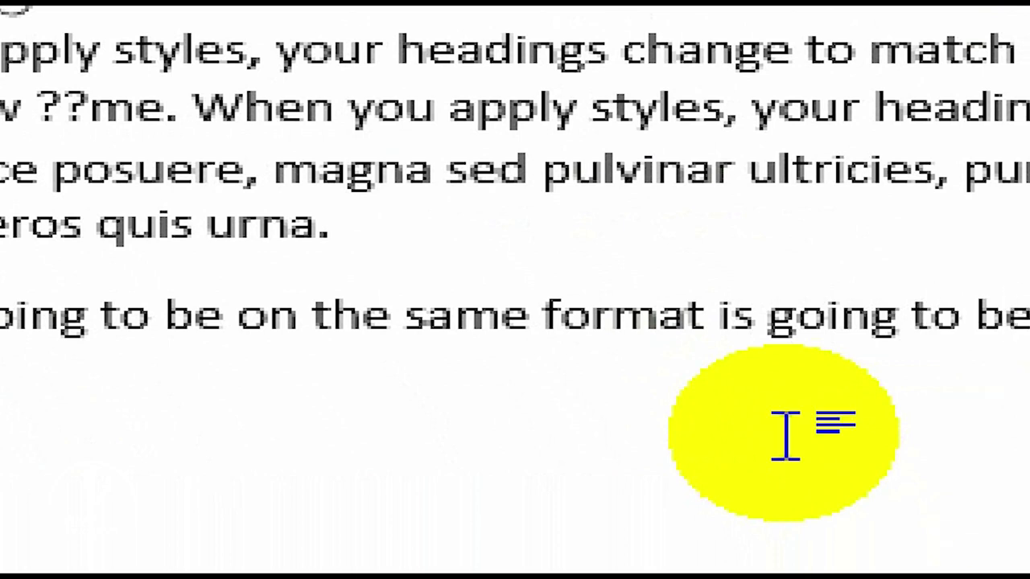
{"action": "type", "text": " on t"}
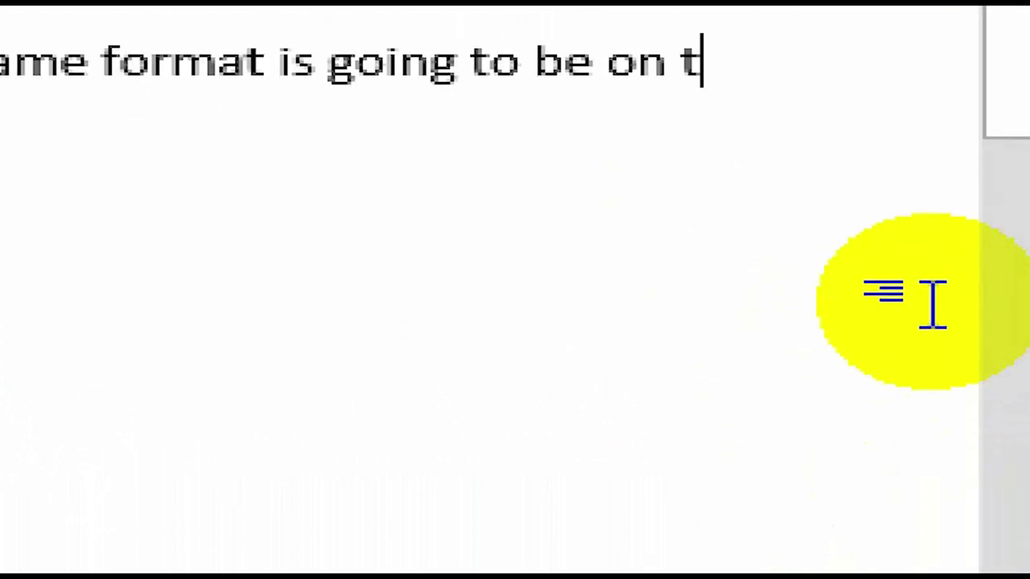
{"action": "type", "text": "he "}
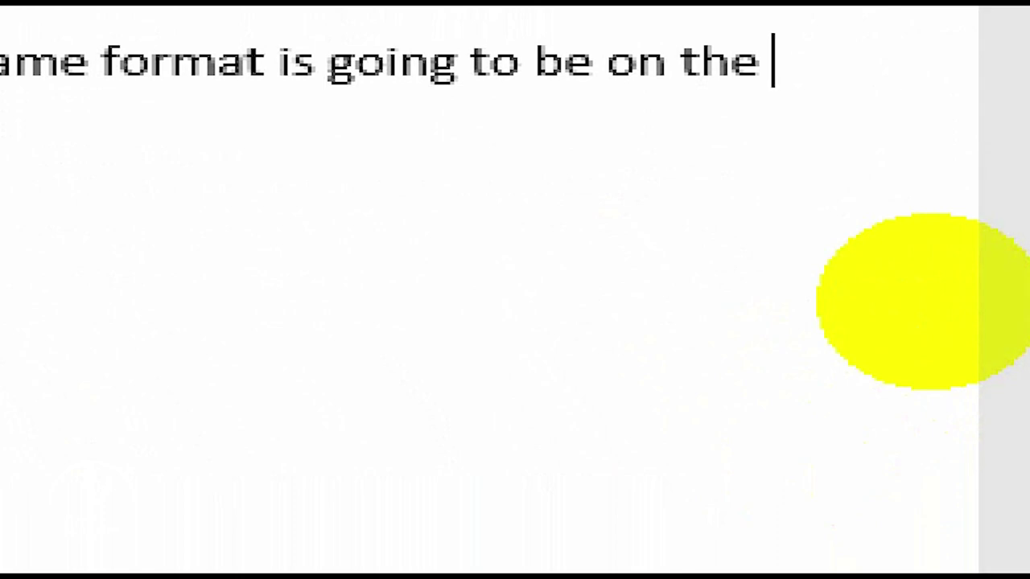
{"action": "type", "text": "d"}
{"action": "key", "text": "BackSpace"}
{"action": "type", "text": "de"}
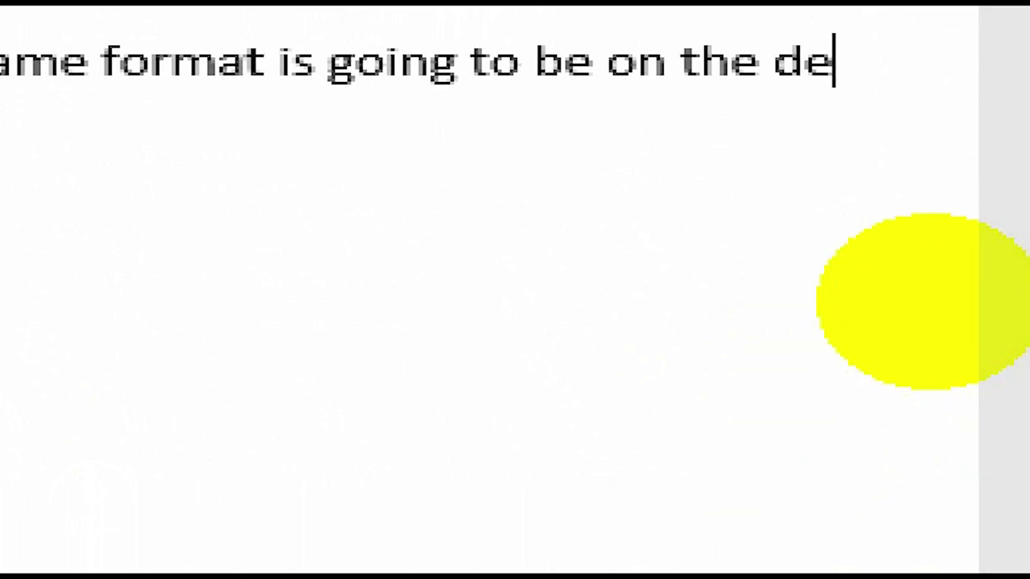
{"action": "type", "text": "fau"}
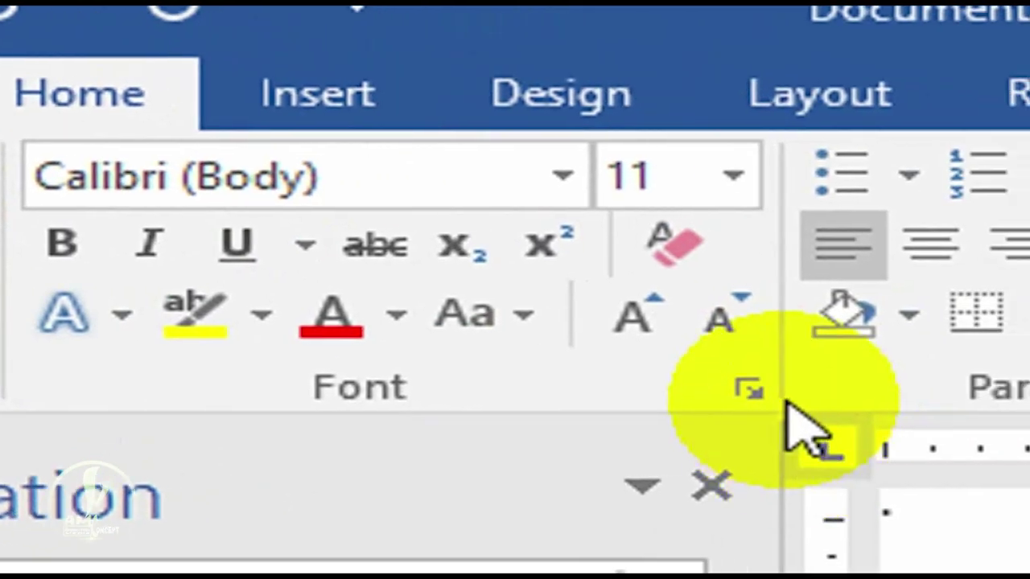
- In the Font dialog, choose Bold Italic, a blue font colour and a single underline
{"action": "left_click", "coordinate": [1022, 415]}
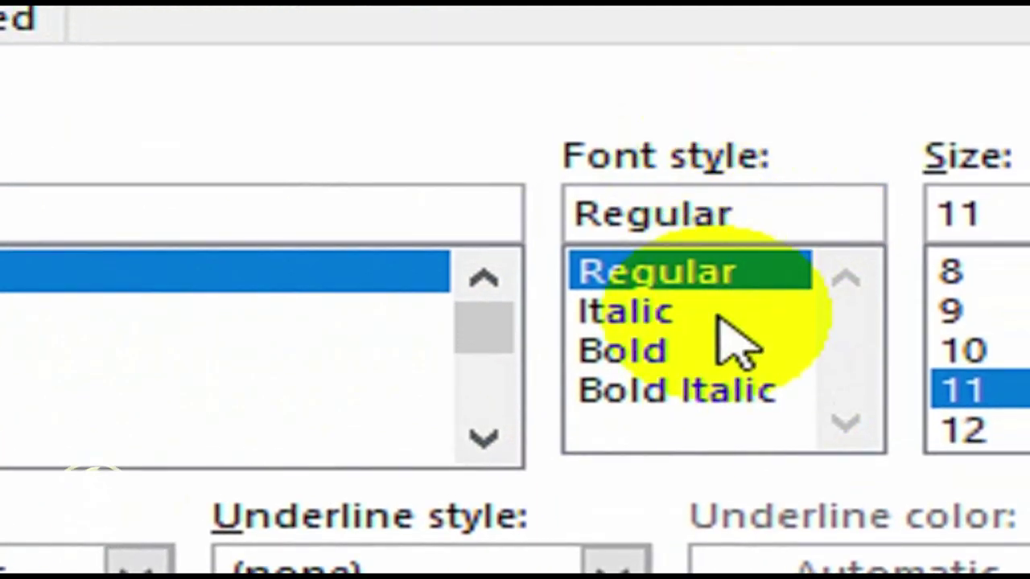
{"action": "left_click", "coordinate": [705, 327]}
{"action": "left_click", "coordinate": [728, 396]}
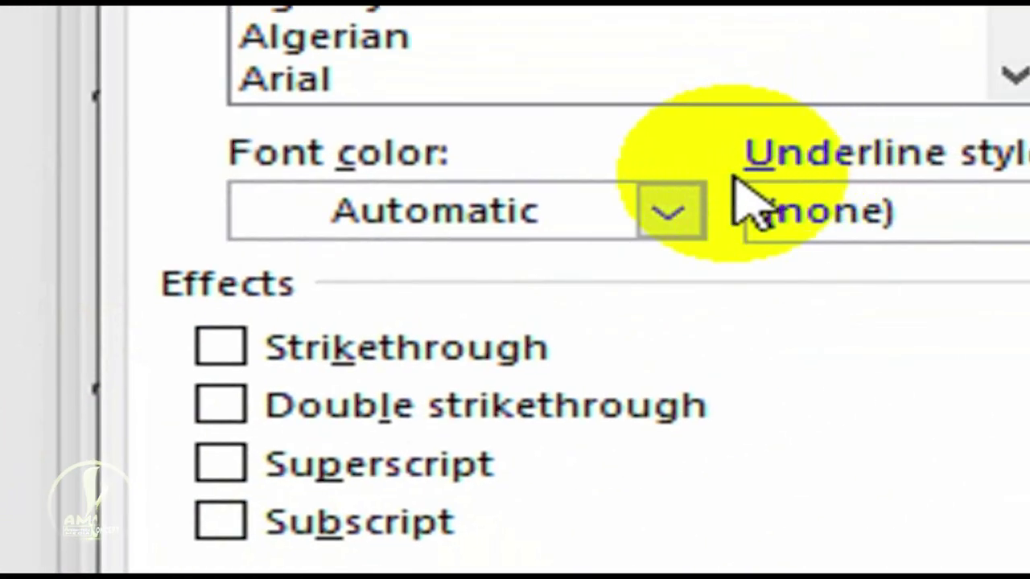
{"action": "left_click", "coordinate": [873, 123]}
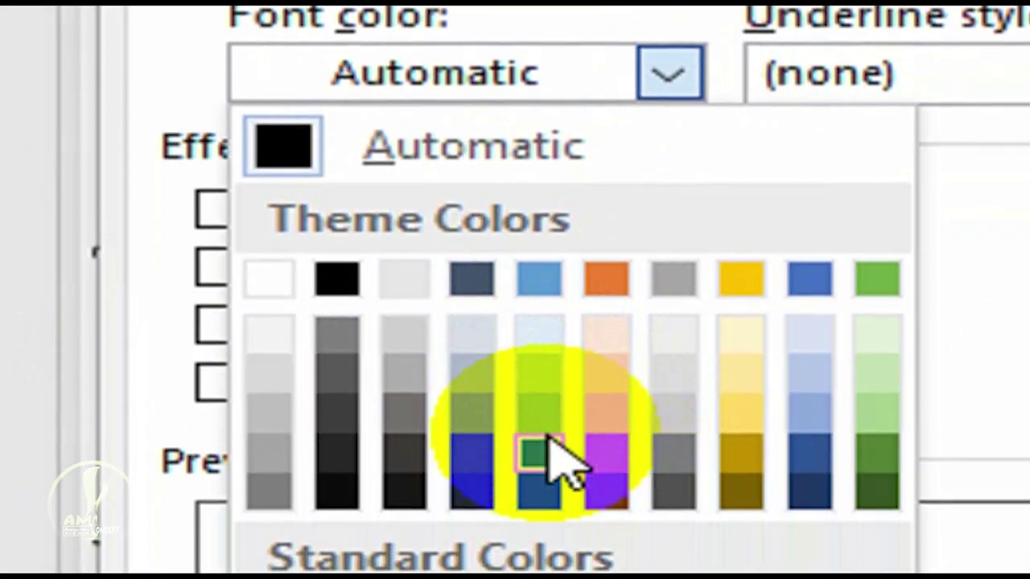
{"action": "left_click", "coordinate": [539, 487]}
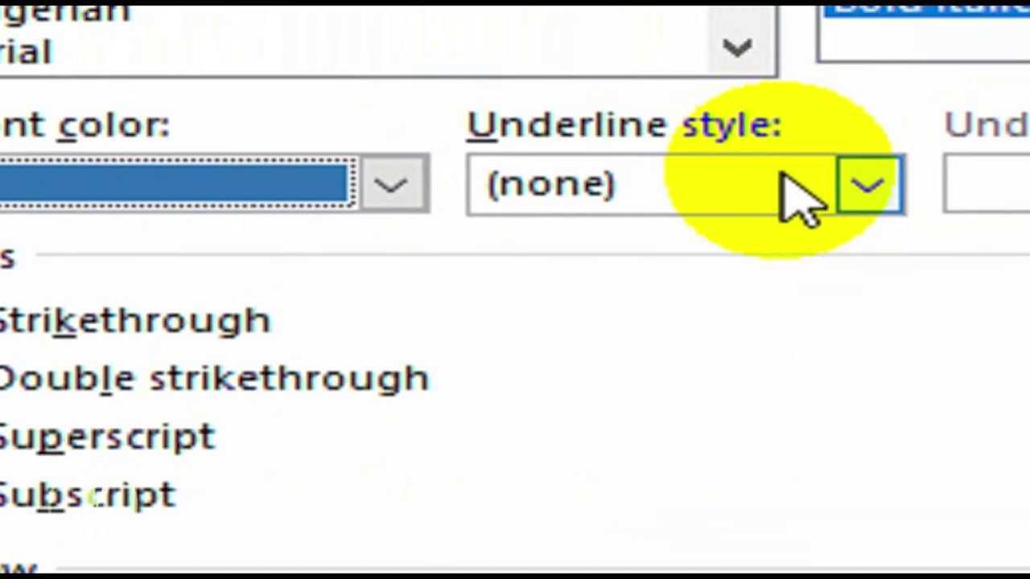
{"action": "left_click", "coordinate": [784, 181]}
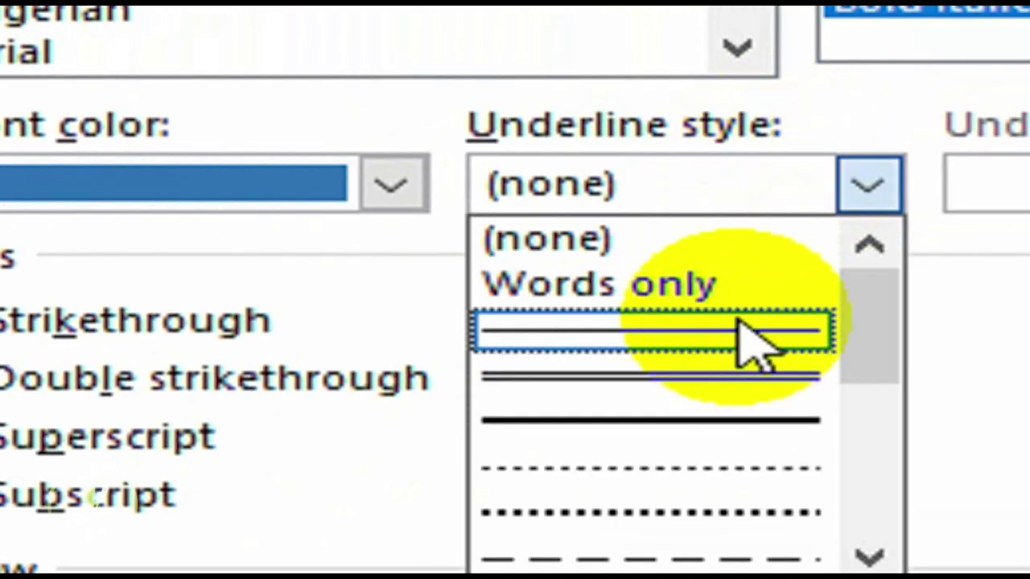
{"action": "left_click", "coordinate": [748, 338]}
- Apply the font settings, then make the heading words from 'You Apply Styles' onward red
{"action": "left_click", "coordinate": [552, 571]}
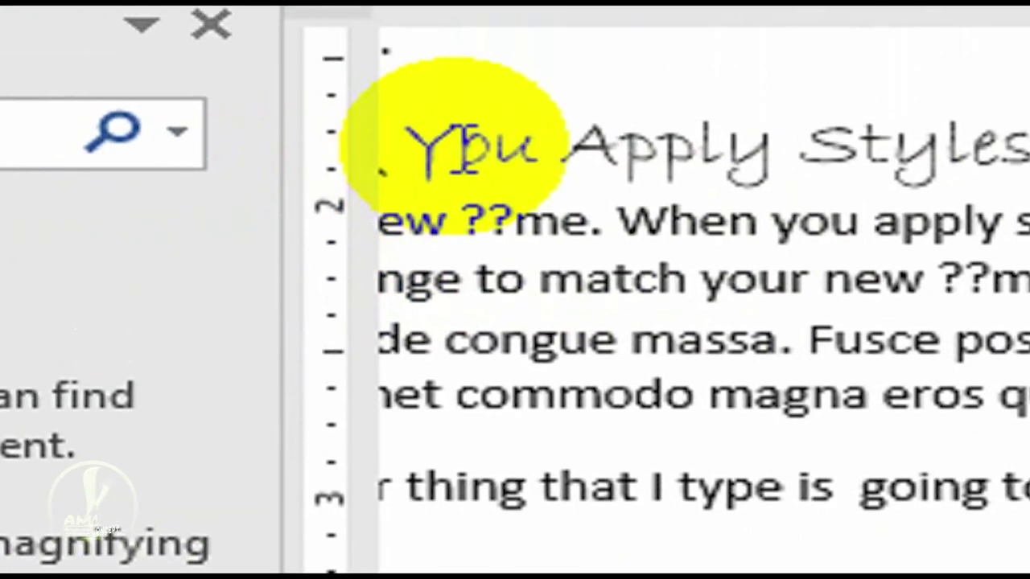
{"action": "left_click_drag", "start_coordinate": [463, 149], "coordinate": [1029, 201]}
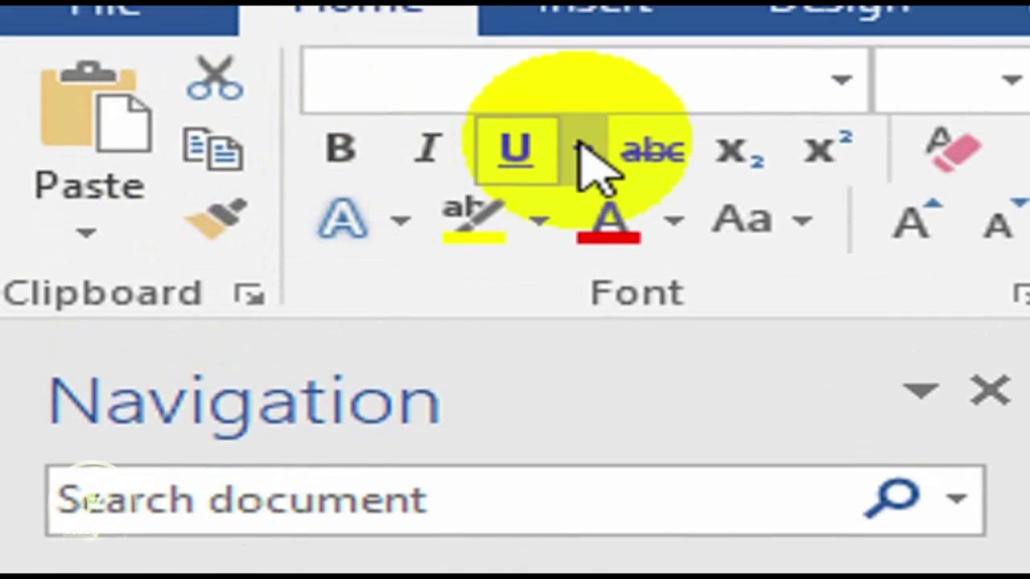
{"action": "left_click", "coordinate": [400, 221]}
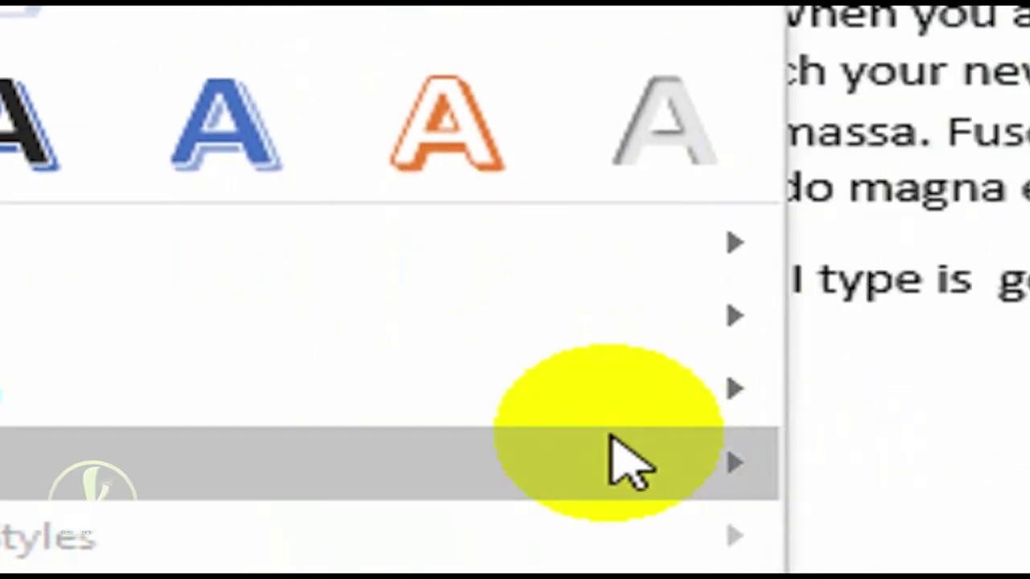
{"action": "mouse_move", "coordinate": [627, 426]}
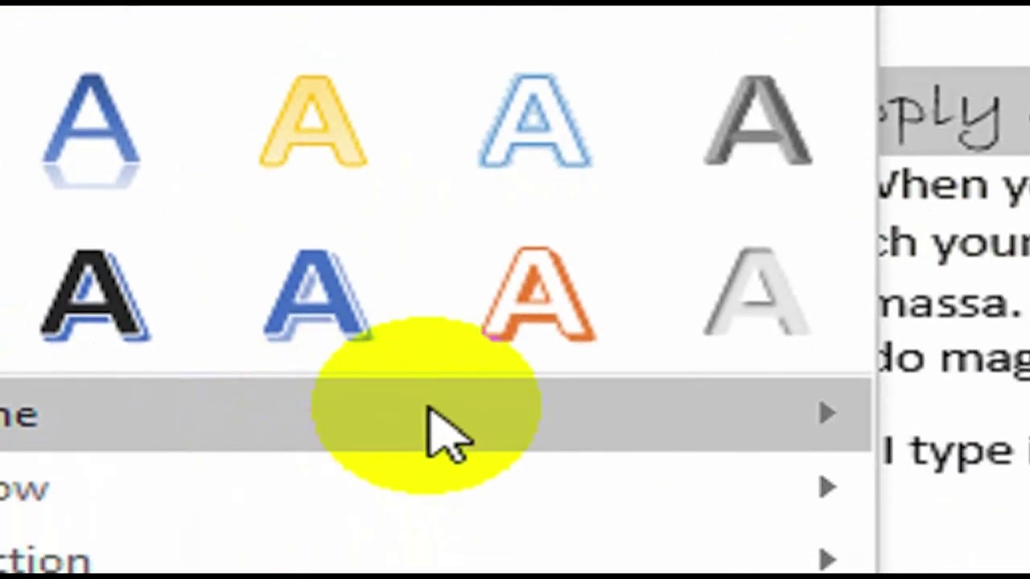
{"action": "mouse_move", "coordinate": [462, 430]}
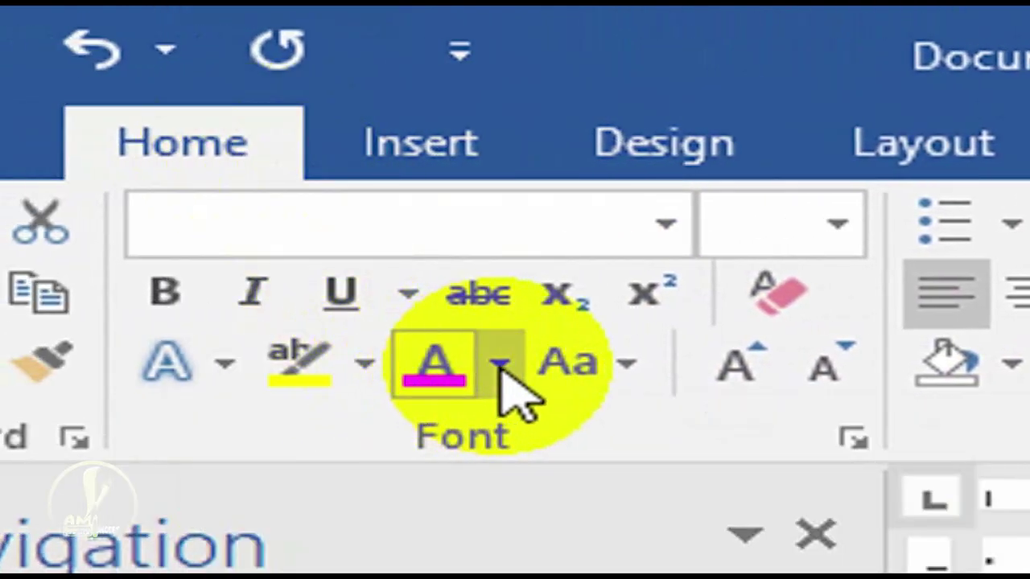
{"action": "left_click", "coordinate": [496, 367]}
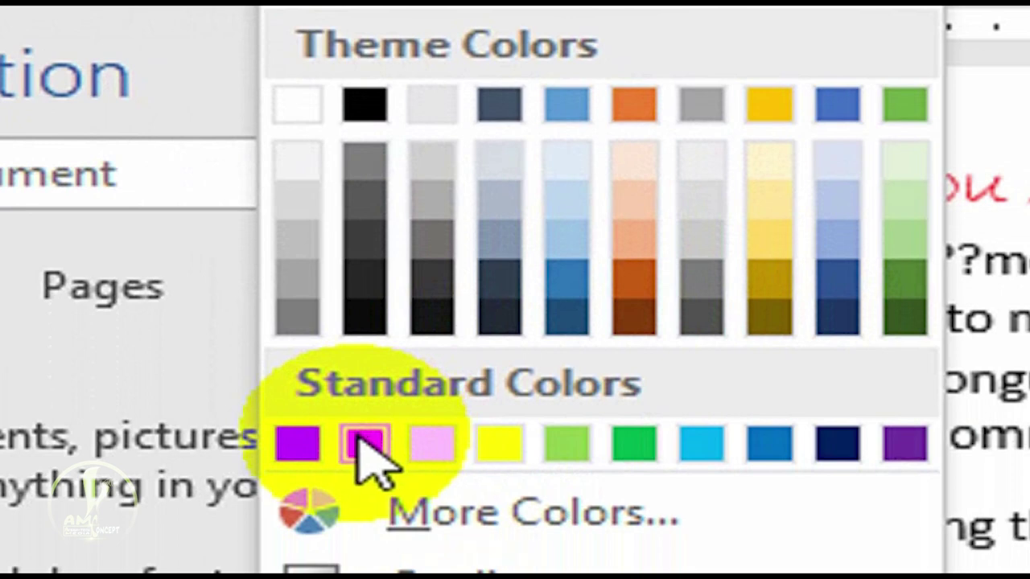
{"action": "left_click", "coordinate": [366, 445]}
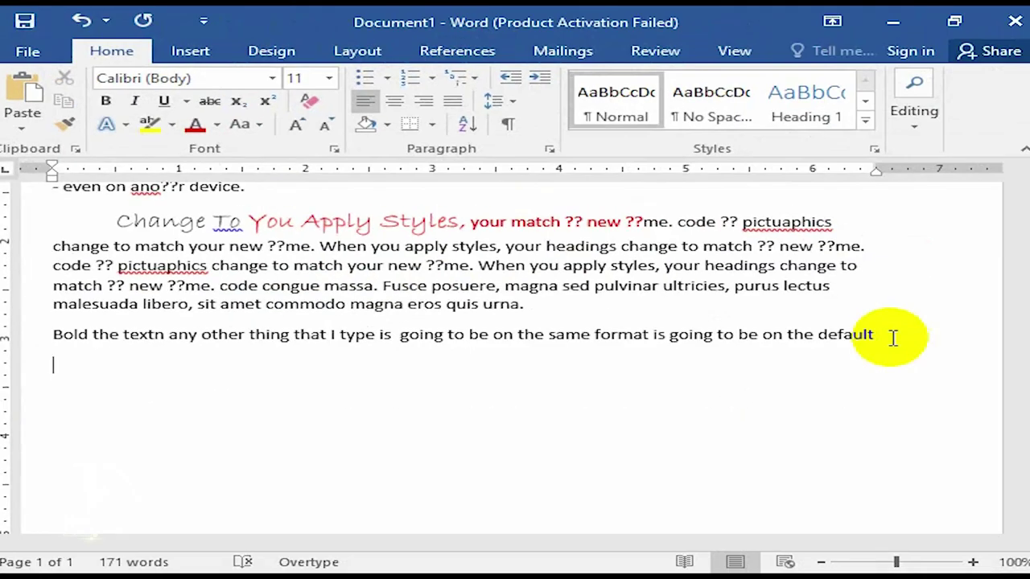
- Type 'Strikethrough' on a new line
{"action": "key", "text": "Return"}
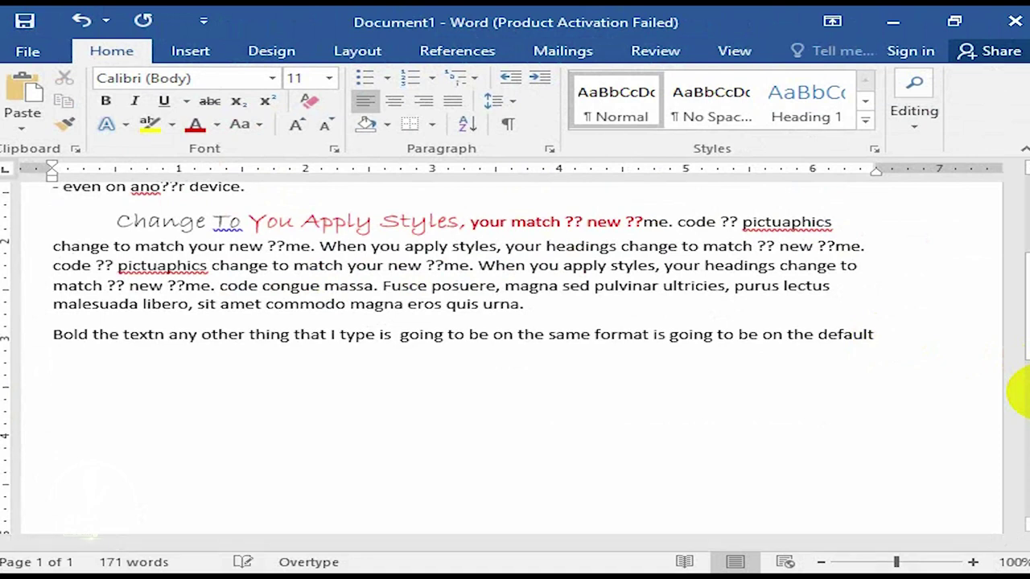
{"action": "type", "text": "Strike"}
{"action": "key", "text": "BackSpace"}
{"action": "type", "text": "through"}
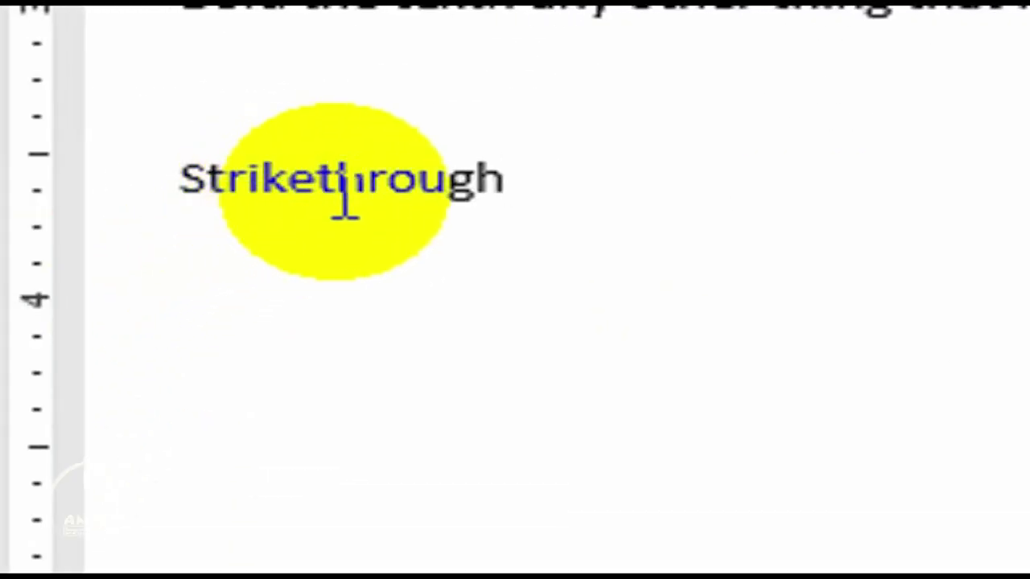
- Apply strikethrough to the word 'Strikethrough'
{"action": "left_click", "coordinate": [515, 192]}
{"action": "left_click_drag", "start_coordinate": [573, 192], "coordinate": [88, 212]}
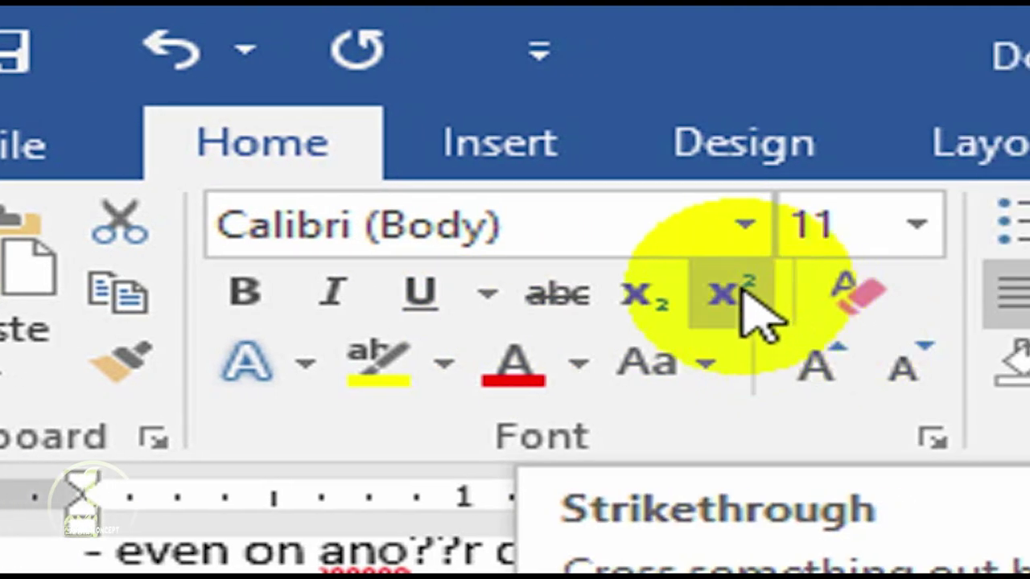
{"action": "left_click", "coordinate": [549, 304]}
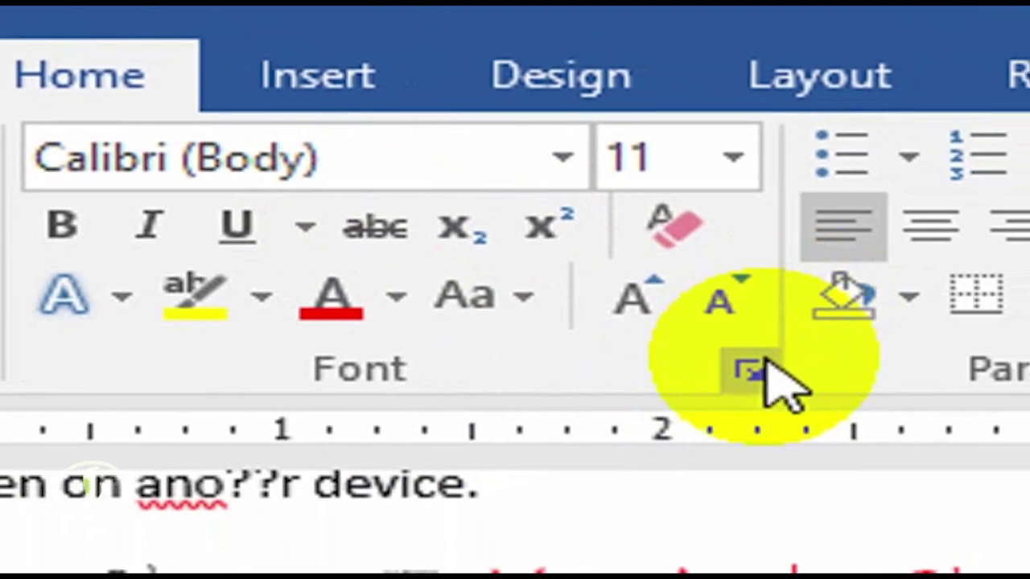
{"action": "left_click", "coordinate": [917, 438]}
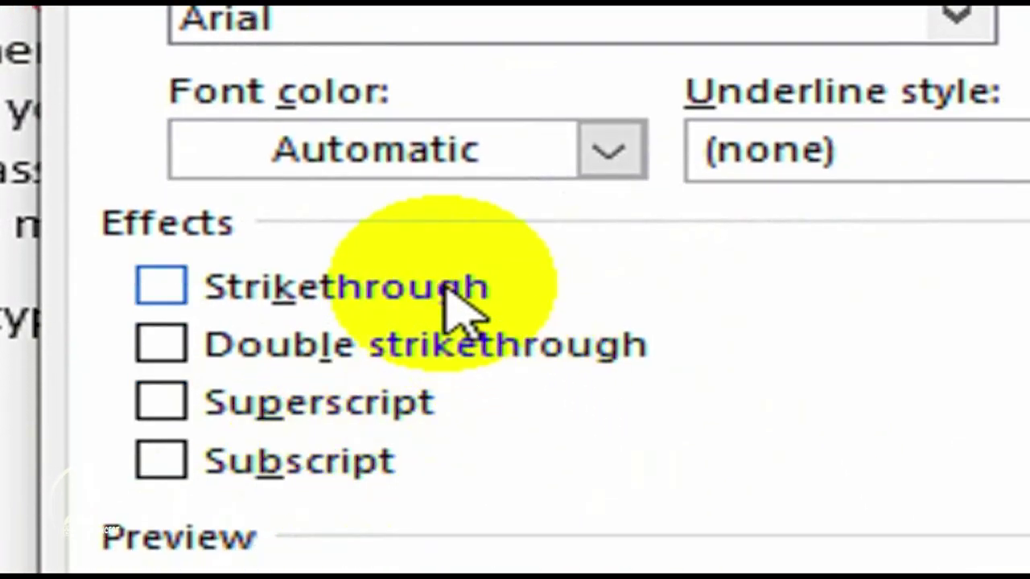
{"action": "left_click", "coordinate": [465, 308]}
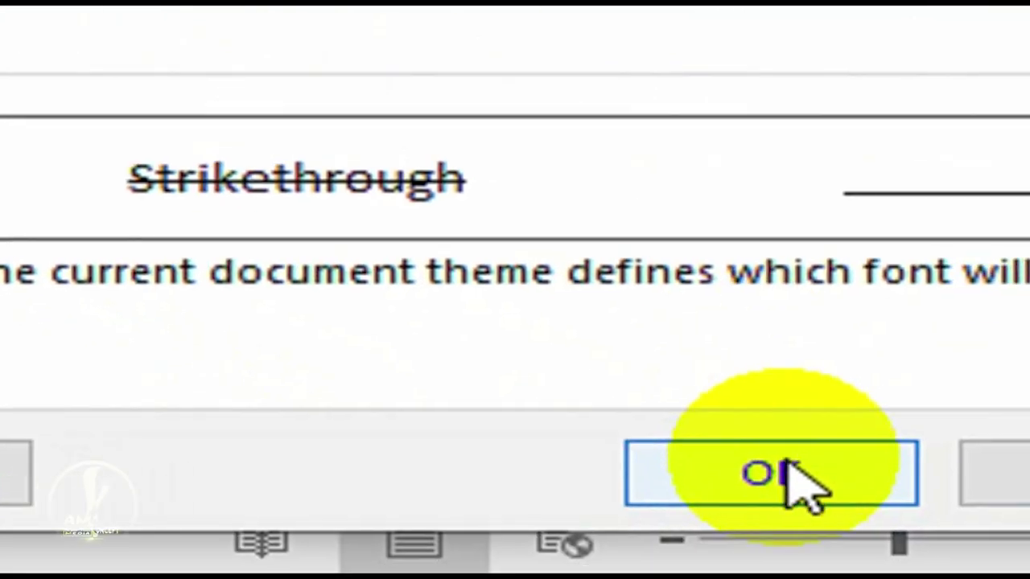
{"action": "left_click", "coordinate": [792, 483]}
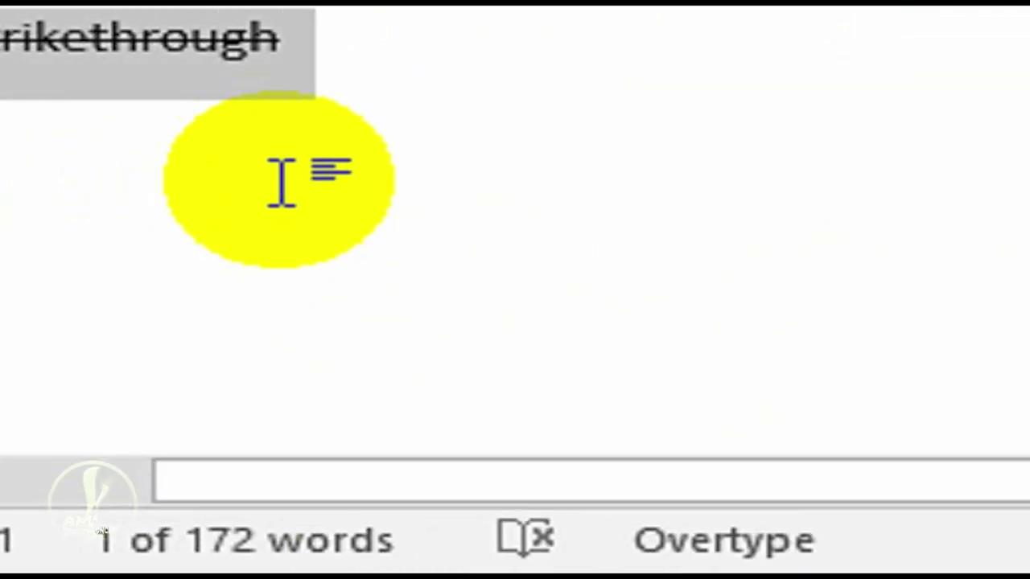
- Type an N after it and give the N a double strikethrough instead
{"action": "left_click", "coordinate": [282, 184]}
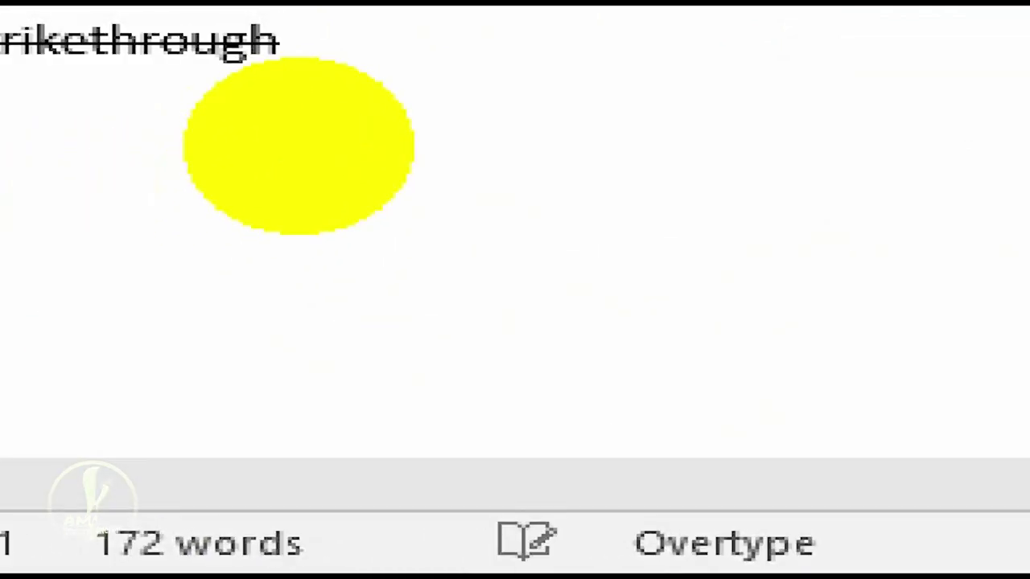
{"action": "type", "text": "N"}
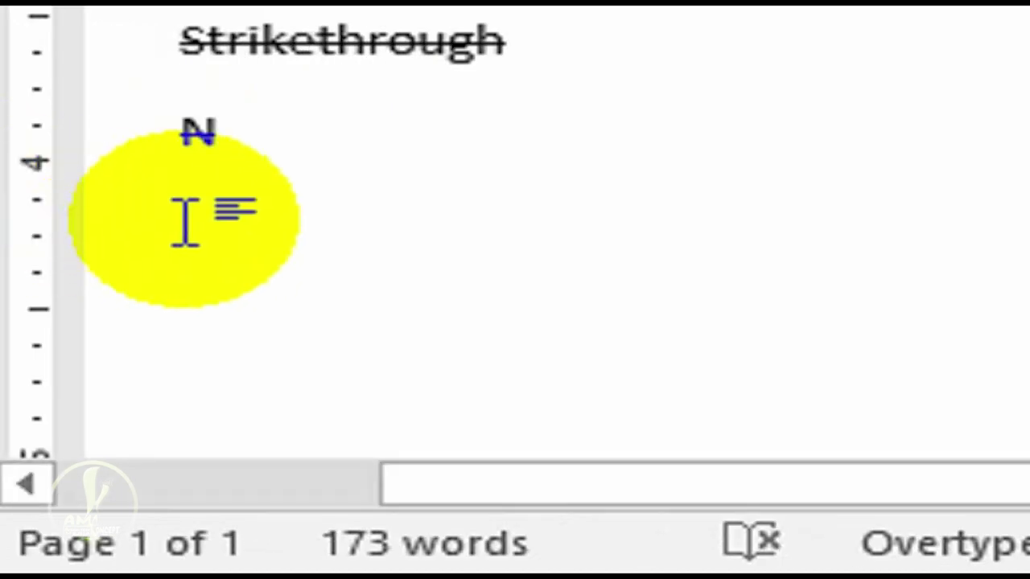
{"action": "left_click", "coordinate": [48, 133]}
{"action": "left_click_drag", "start_coordinate": [281, 149], "coordinate": [108, 150]}
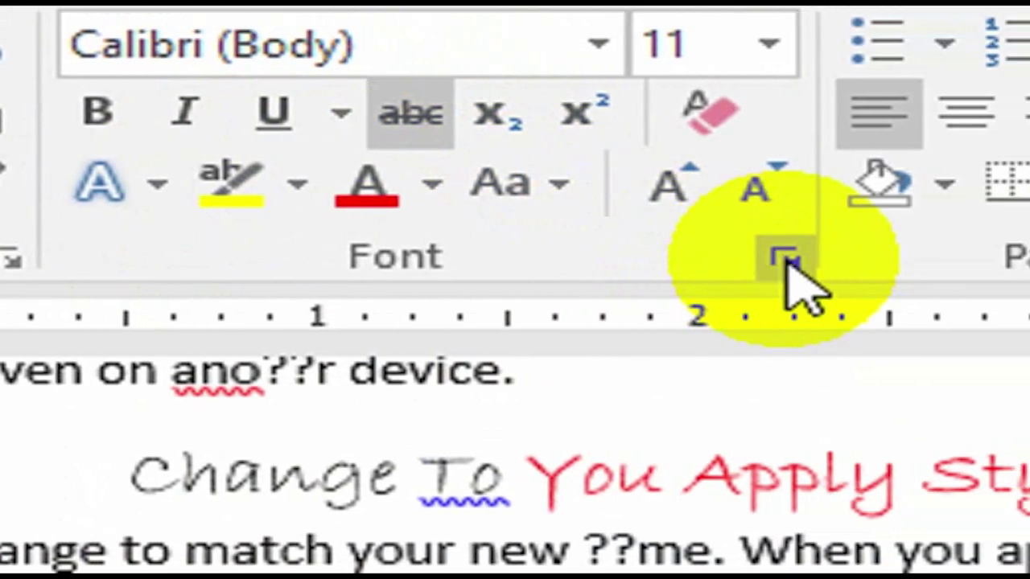
{"action": "left_click", "coordinate": [1017, 258]}
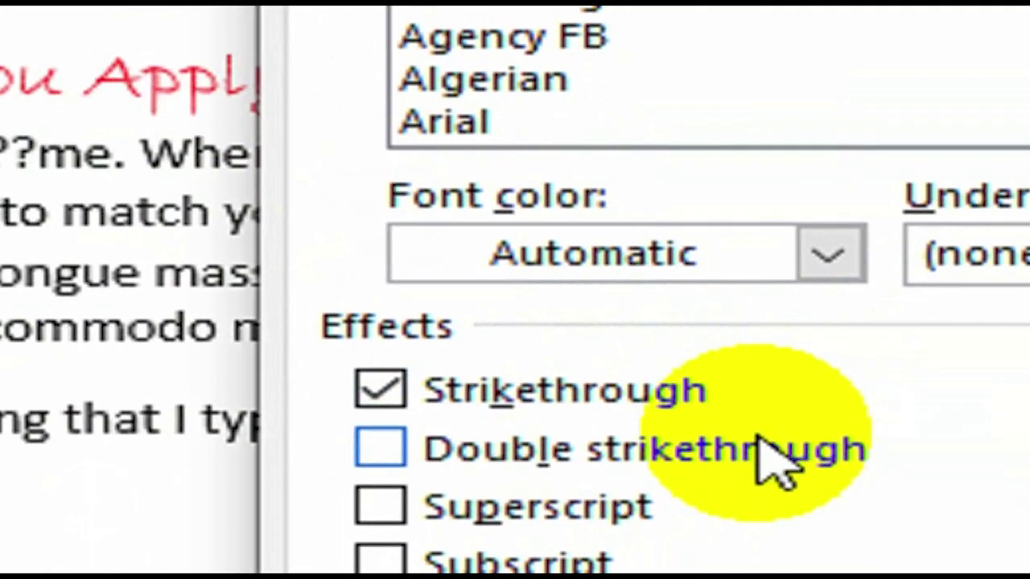
{"action": "left_click", "coordinate": [1021, 465]}
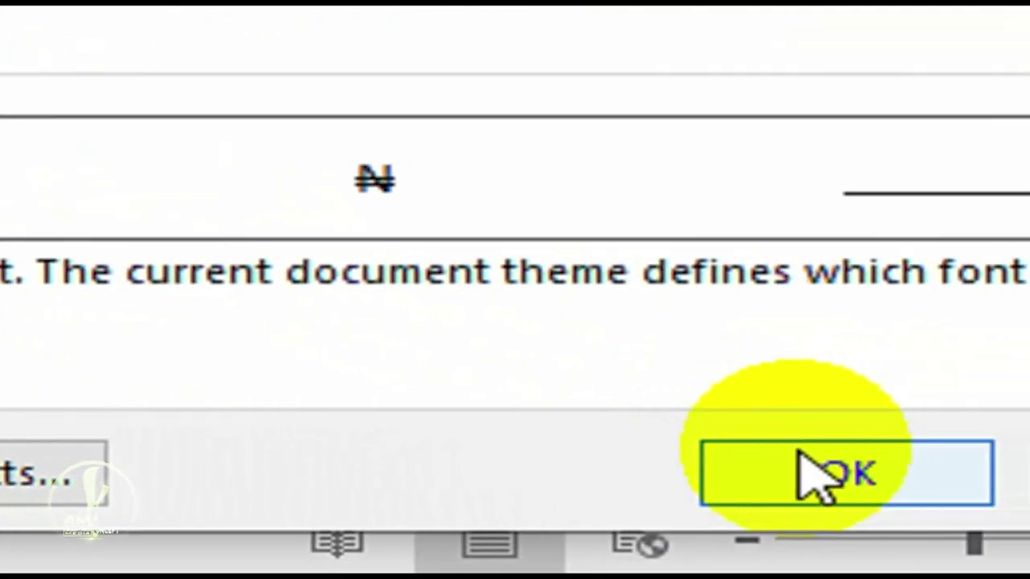
{"action": "left_click", "coordinate": [812, 467]}
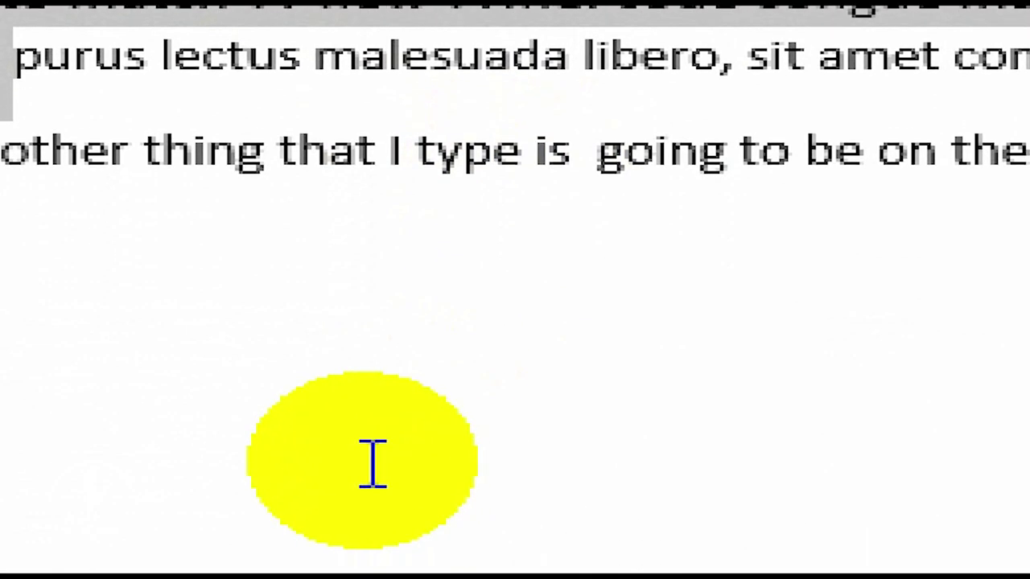
- Complete the new line reading 'Al3+ H2O'
{"action": "left_click", "coordinate": [333, 396]}
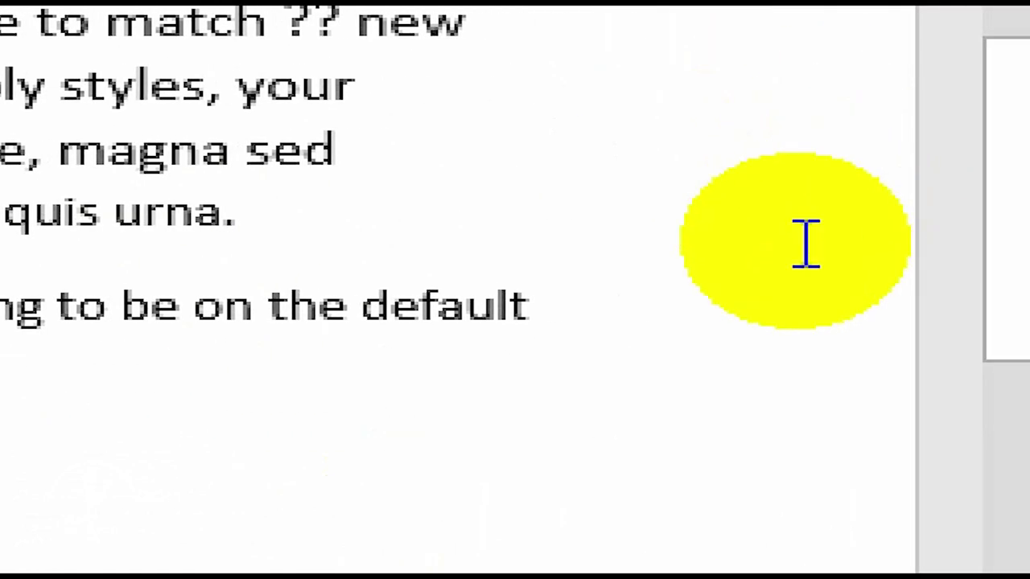
{"action": "left_click", "coordinate": [698, 324]}
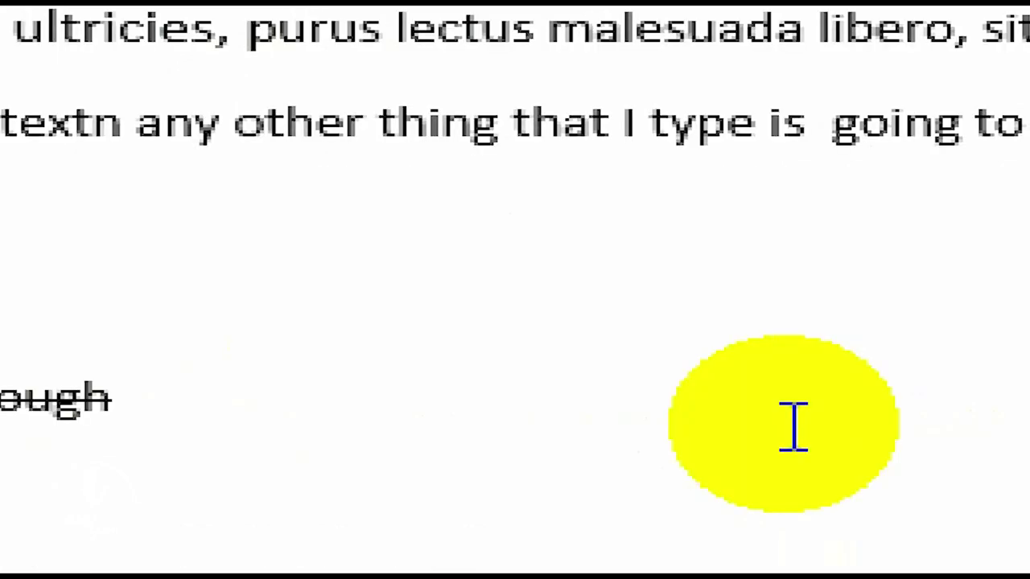
{"action": "type", "text": "+ H2O"}
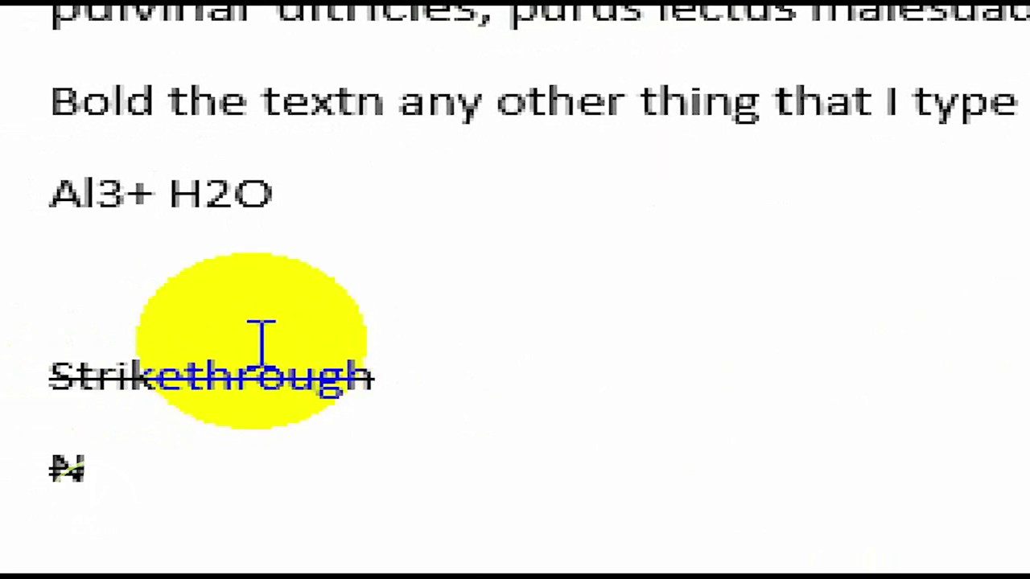
{"action": "left_click", "coordinate": [276, 212]}
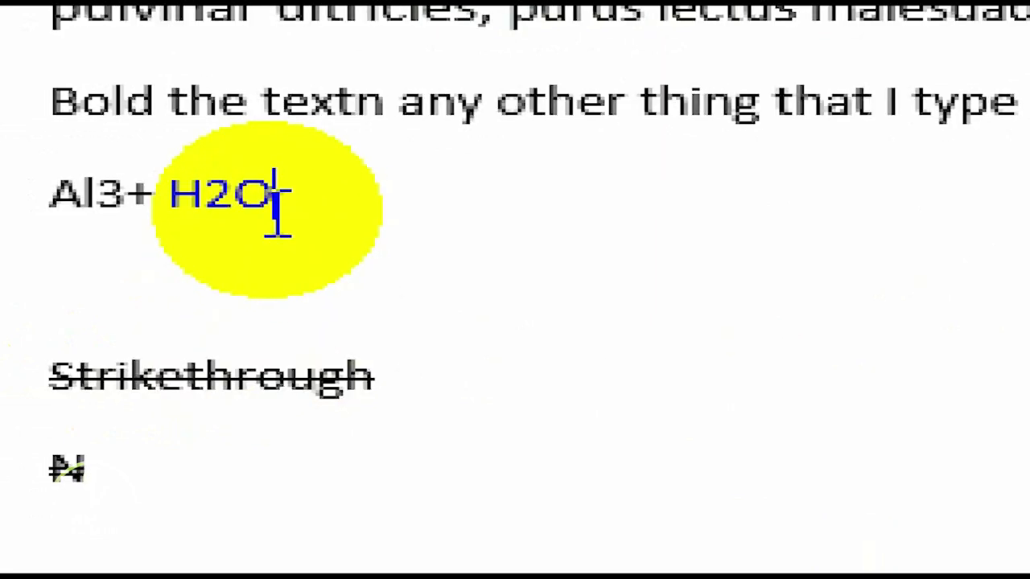
- Raise the 3+ in Al3+ to superscript
{"action": "triple_click", "coordinate": [260, 196]}
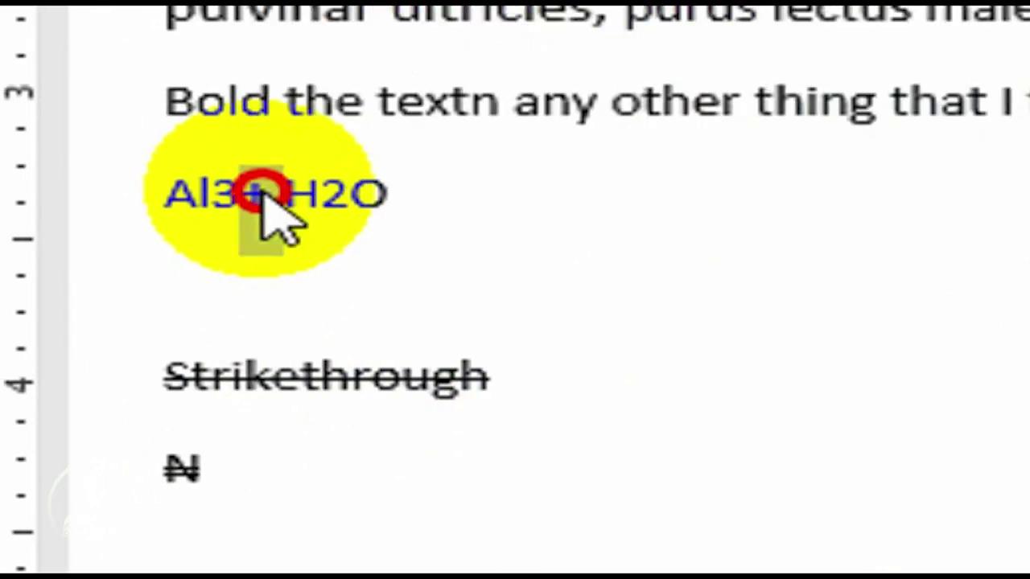
{"action": "left_click", "coordinate": [276, 212]}
{"action": "left_click_drag", "start_coordinate": [267, 197], "coordinate": [225, 197]}
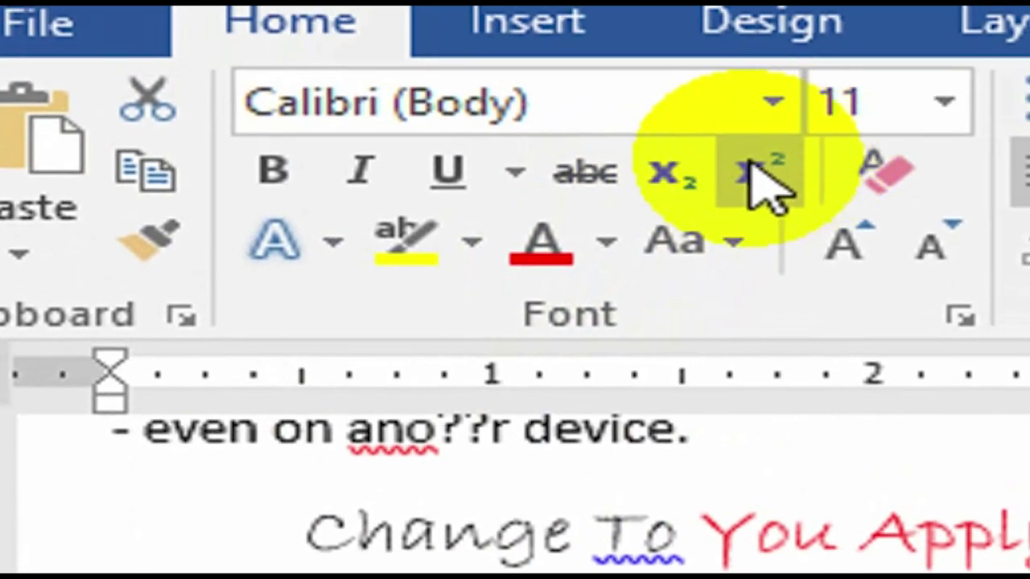
{"action": "left_click", "coordinate": [739, 179]}
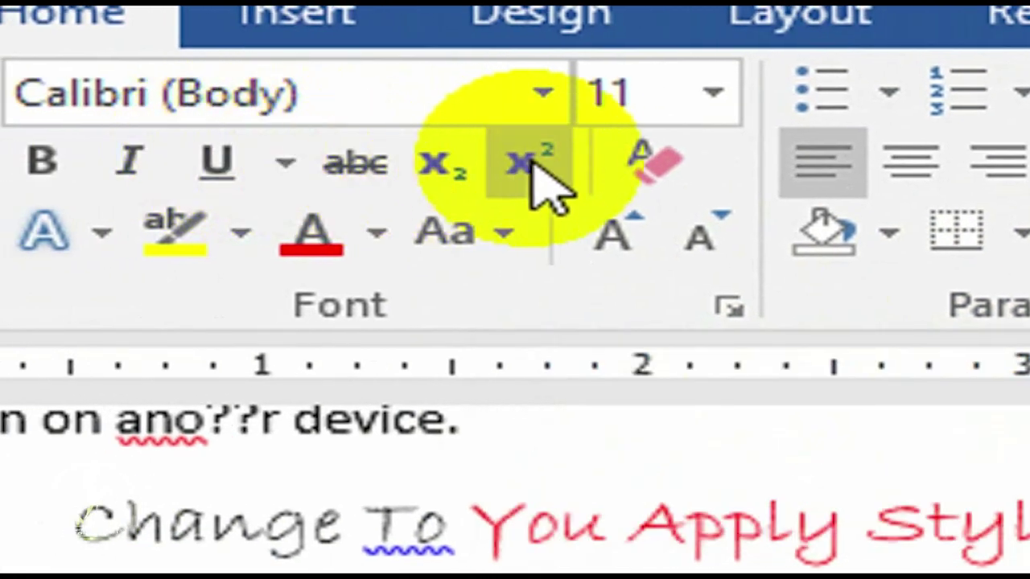
{"action": "left_click", "coordinate": [238, 127]}
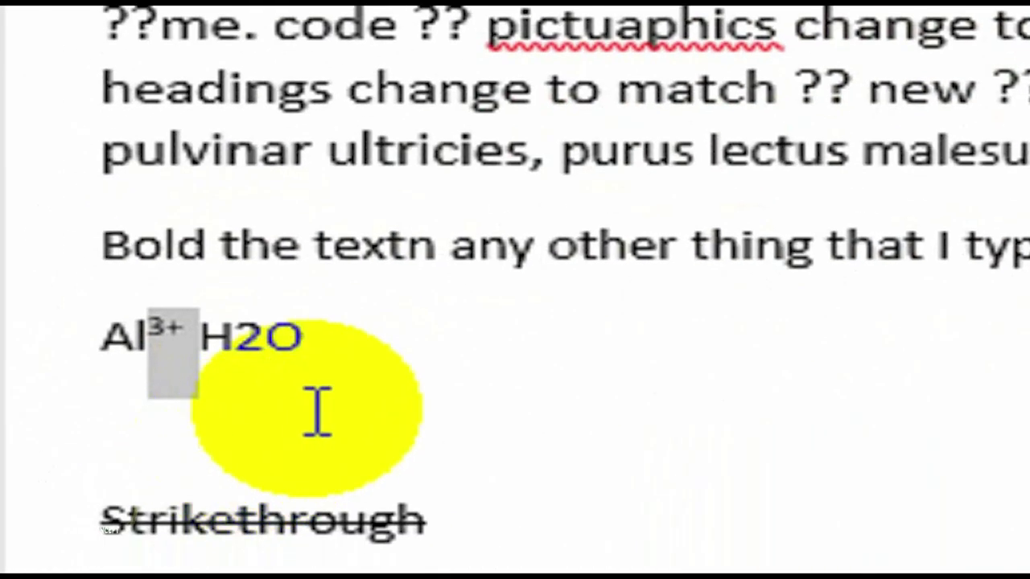
- Lower the 2 in H2O to subscript
{"action": "left_click", "coordinate": [289, 347]}
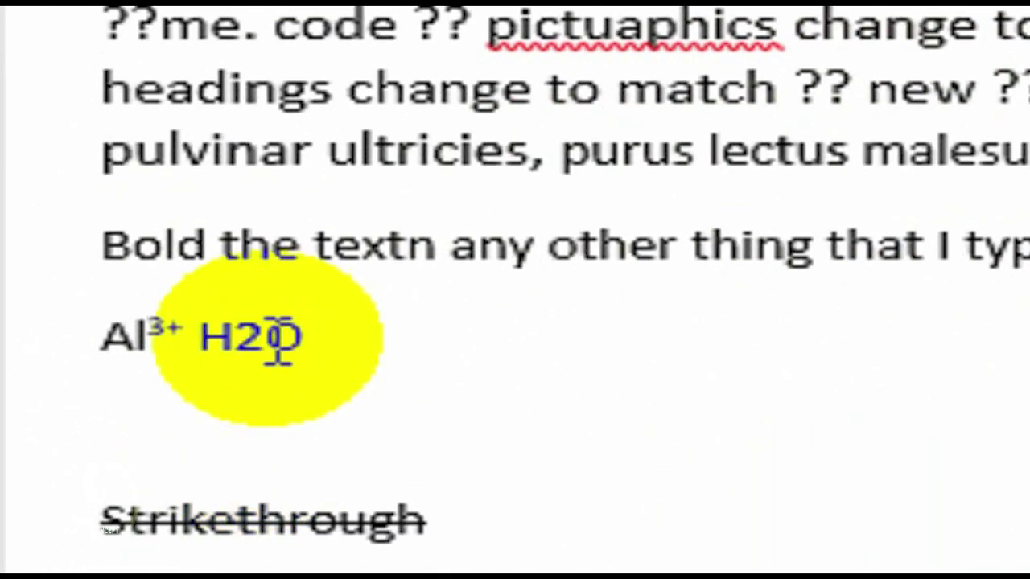
{"action": "left_click_drag", "start_coordinate": [276, 345], "coordinate": [255, 341]}
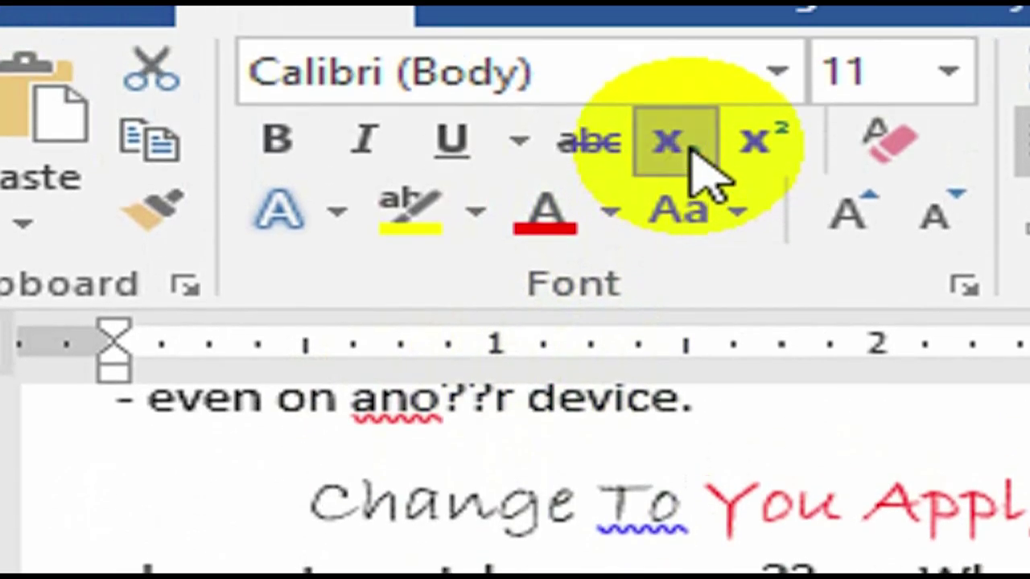
{"action": "left_click", "coordinate": [672, 143]}
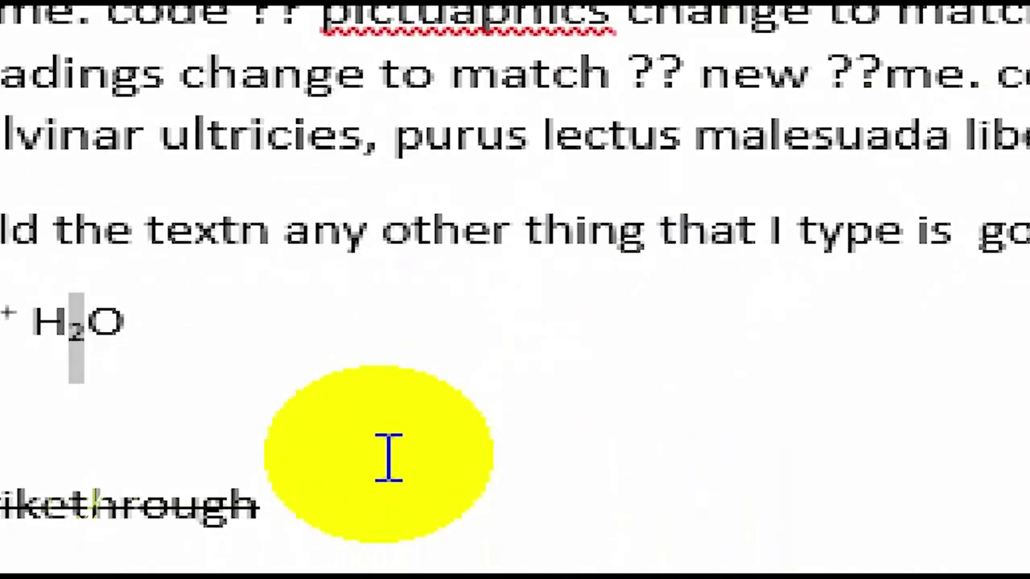
{"action": "left_click", "coordinate": [362, 314]}
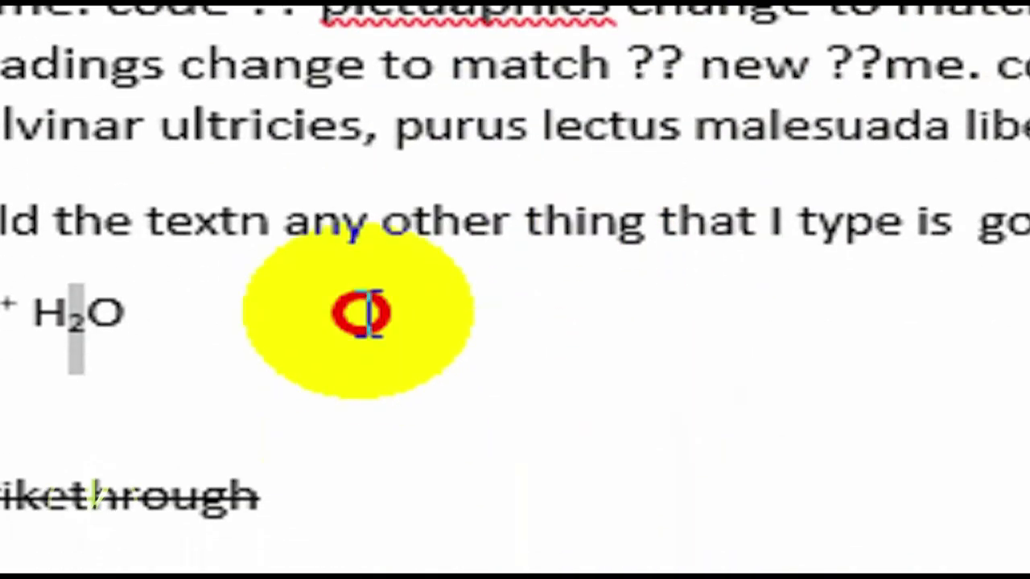
- Add the line '2nd dec 2109' with 'nd' at normal size instead of superscript
{"action": "key", "text": "Return"}
{"action": "type", "text": "2nd dec 2109"}
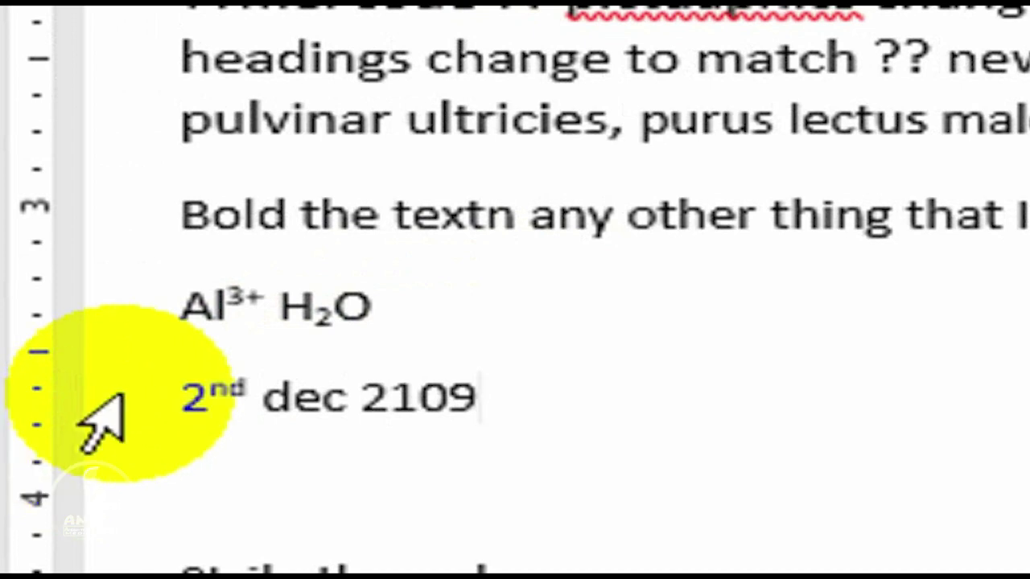
{"action": "left_click_drag", "start_coordinate": [256, 390], "coordinate": [179, 388]}
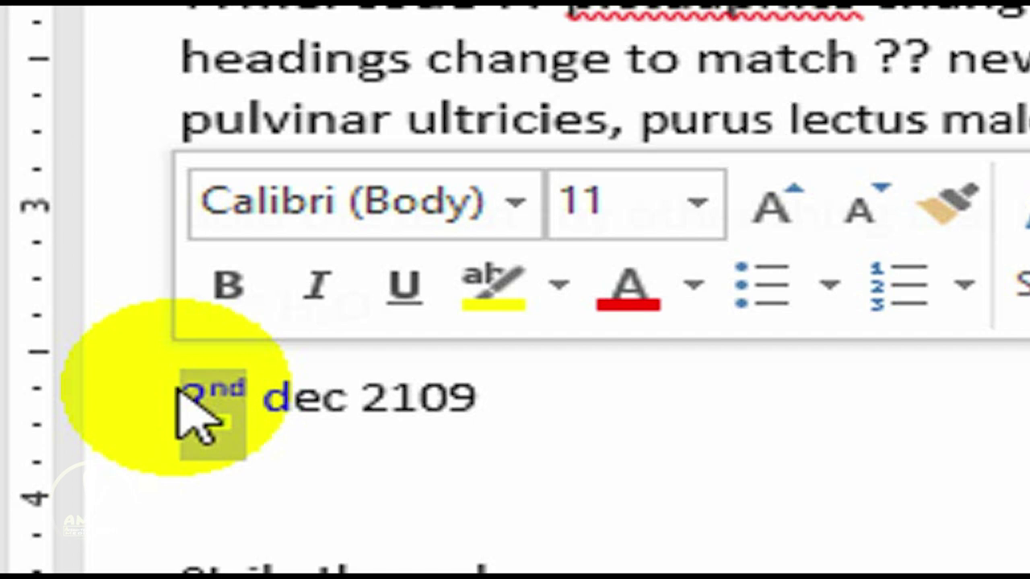
{"action": "left_click", "coordinate": [279, 393]}
{"action": "left_click", "coordinate": [235, 385]}
{"action": "left_click_drag", "start_coordinate": [235, 385], "coordinate": [212, 386]}
{"action": "left_click", "coordinate": [257, 391]}
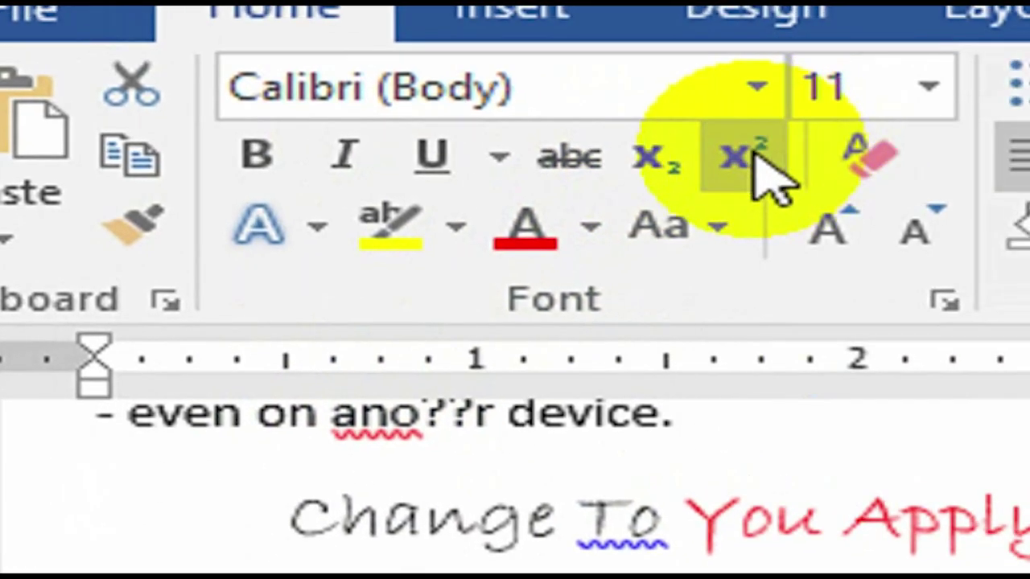
{"action": "left_click", "coordinate": [744, 157]}
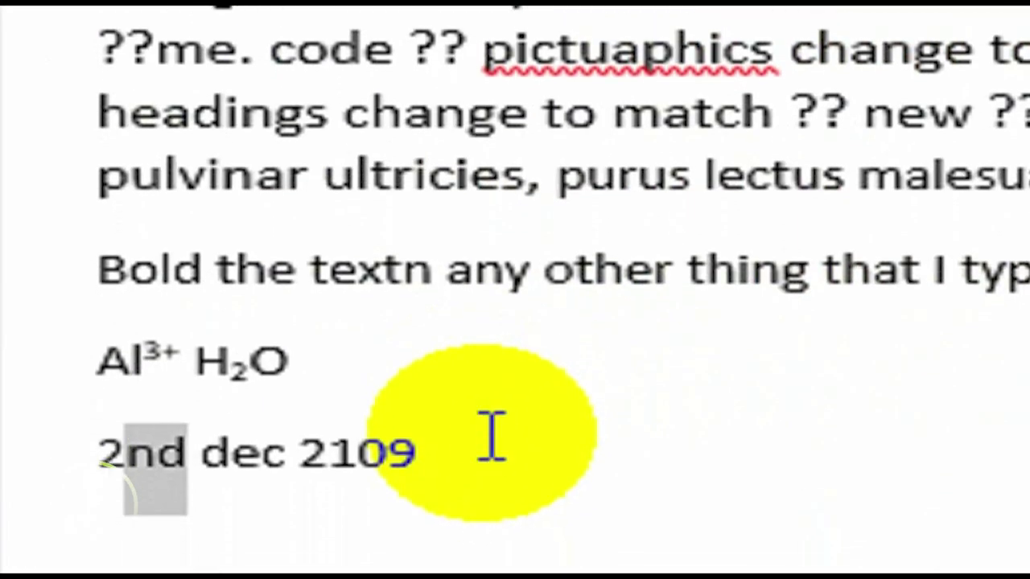
- Open the Font dialog after 2109 and dismiss it without changes
{"action": "left_click", "coordinate": [492, 438]}
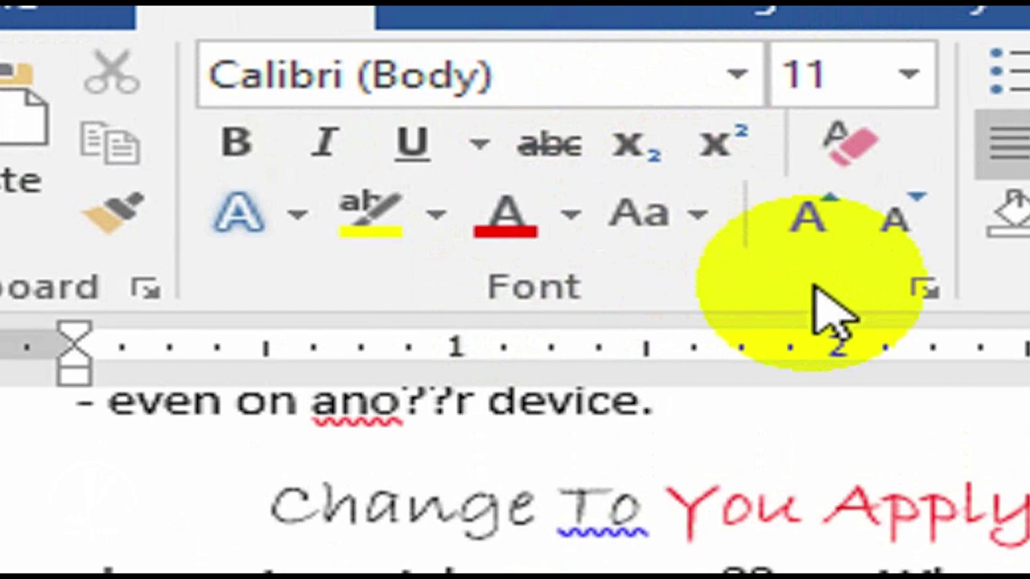
{"action": "left_click", "coordinate": [925, 288]}
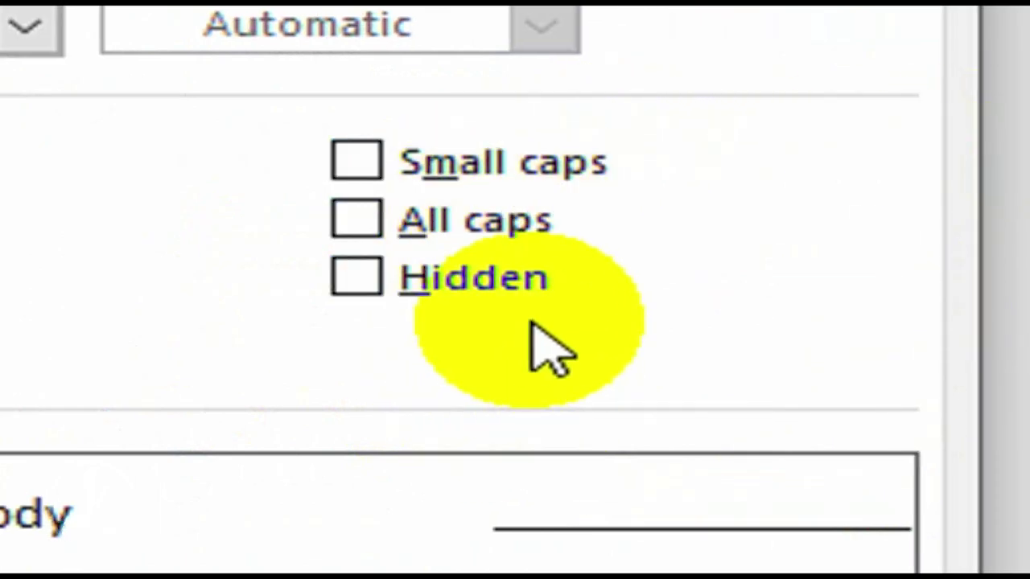
{"action": "key", "text": "Escape"}
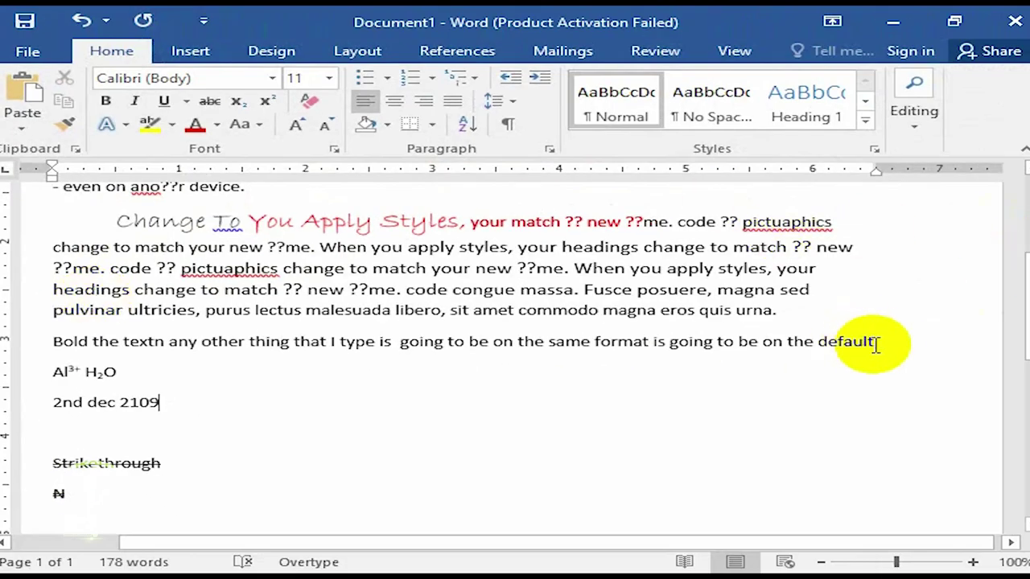
- Select the 'bold the textn' line and try Capitalize Each Word, tOGGLE cASE and Sentence case
{"action": "left_click_drag", "start_coordinate": [883, 345], "coordinate": [4, 341]}
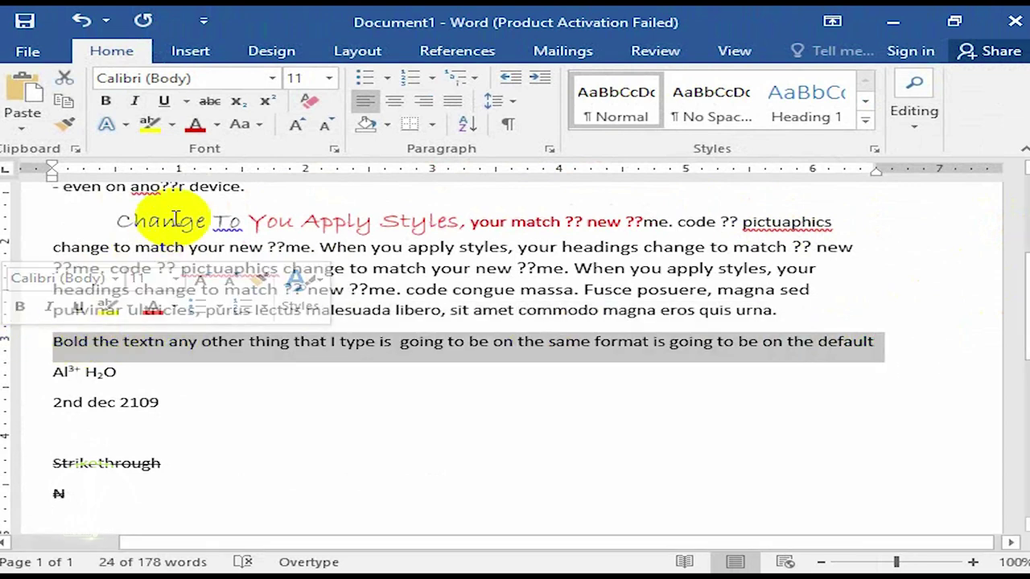
{"action": "left_click", "coordinate": [256, 135]}
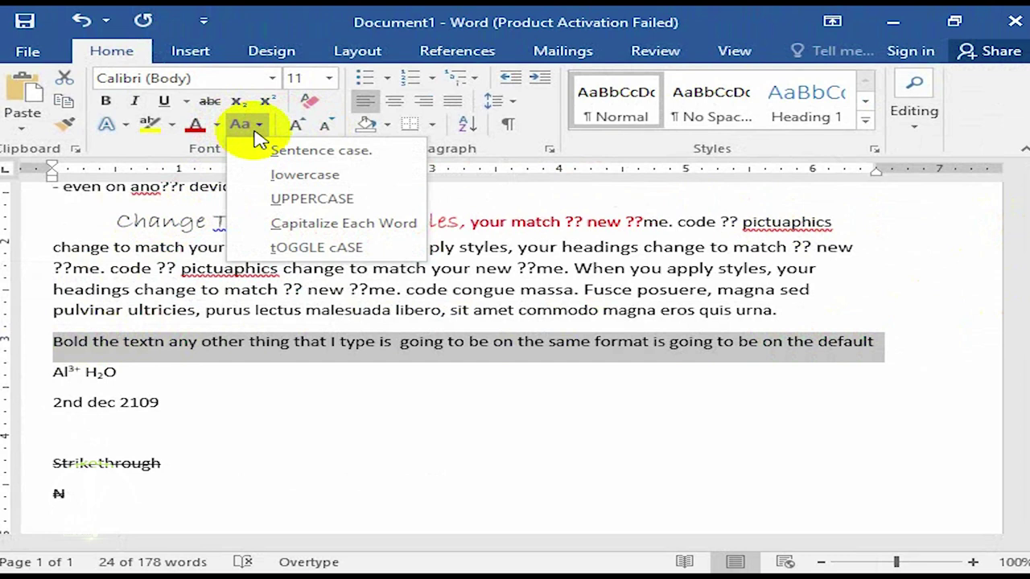
{"action": "left_click", "coordinate": [345, 223]}
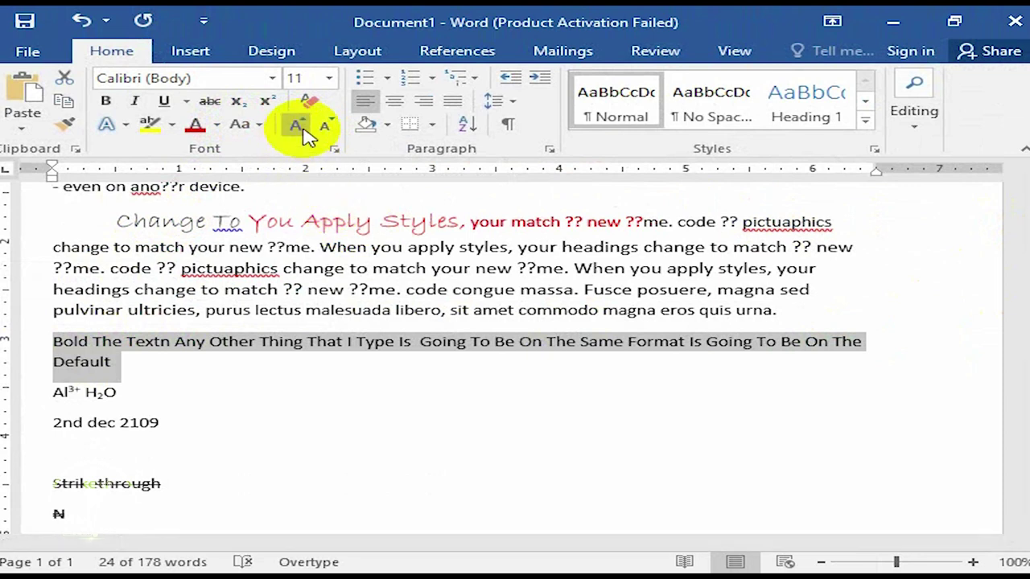
{"action": "left_click", "coordinate": [240, 126]}
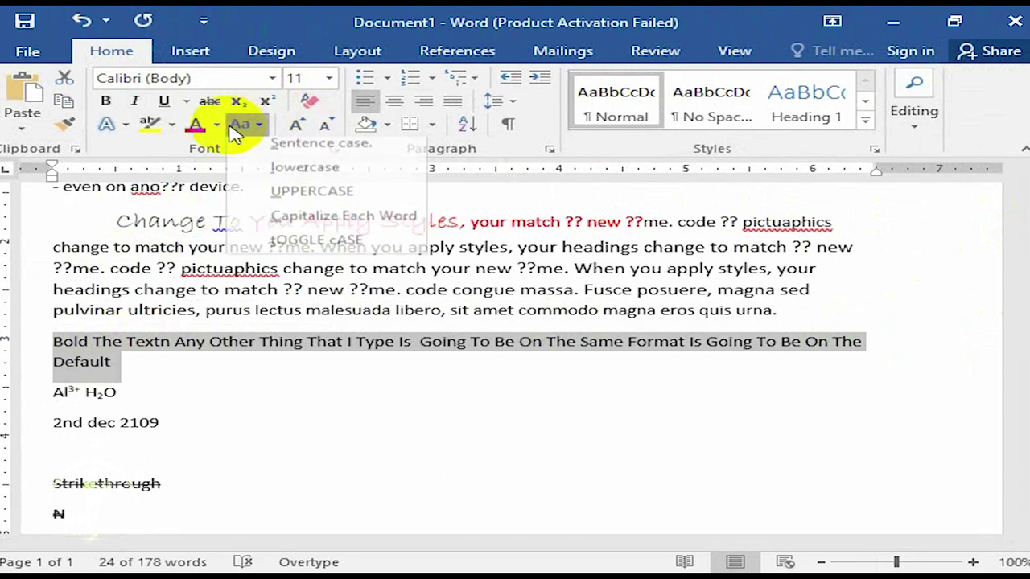
{"action": "left_click", "coordinate": [316, 247]}
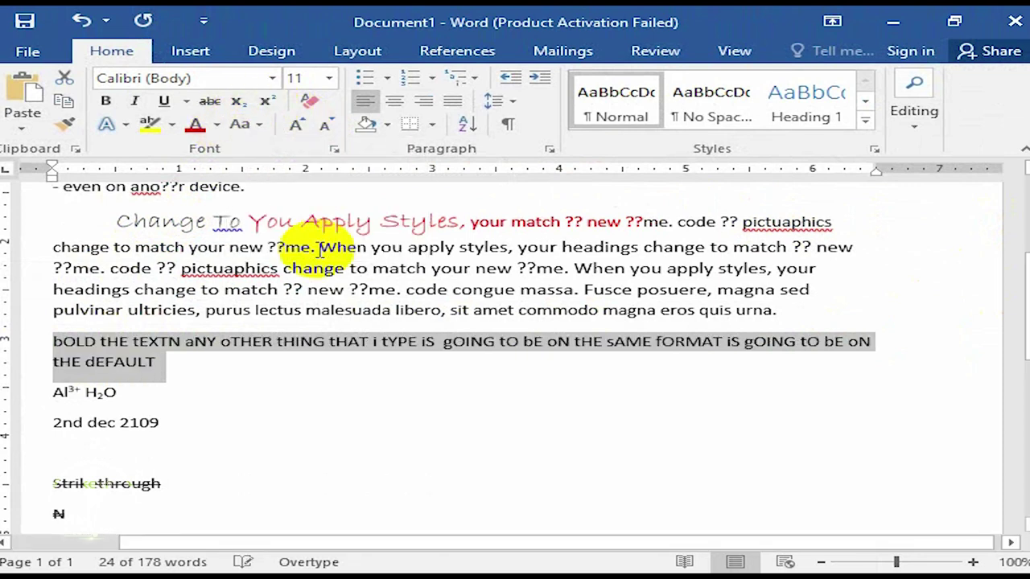
{"action": "left_click", "coordinate": [240, 126]}
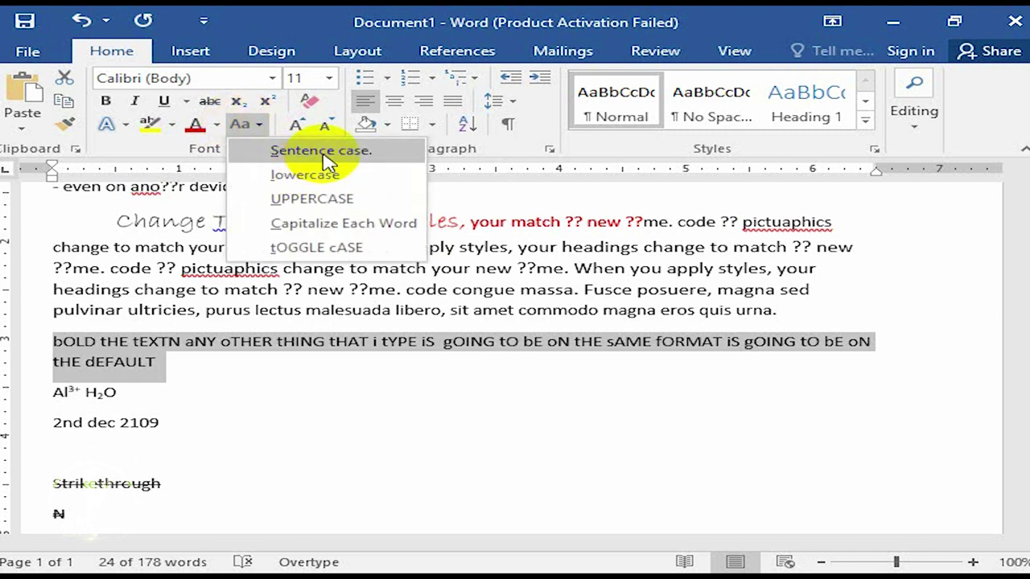
{"action": "left_click", "coordinate": [326, 154]}
- Switch the line to lowercase and UPPERCASE, then cycle it back to lowercase with Shift+F3
{"action": "left_click", "coordinate": [240, 125]}
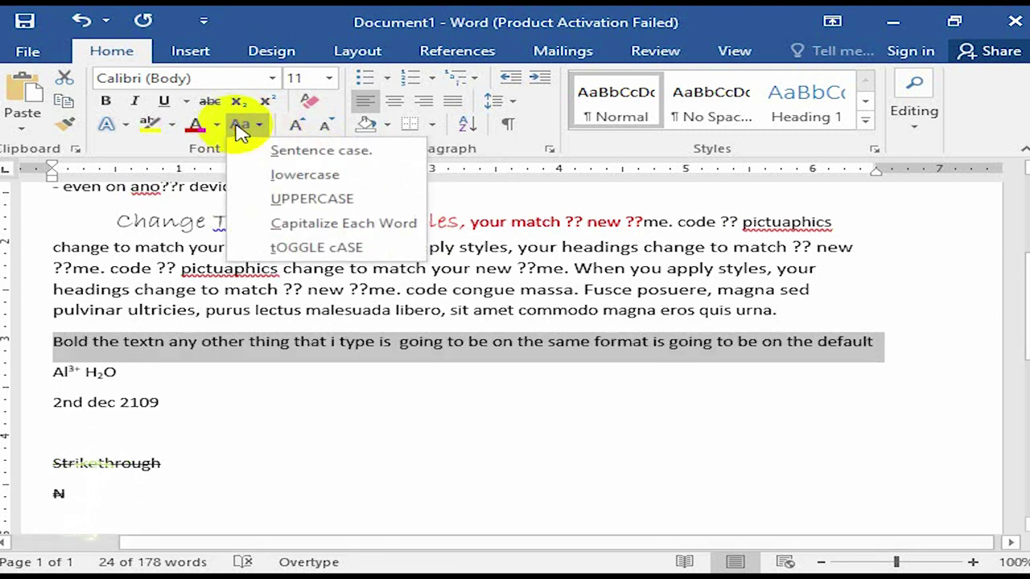
{"action": "left_click", "coordinate": [283, 177]}
{"action": "left_click", "coordinate": [241, 125]}
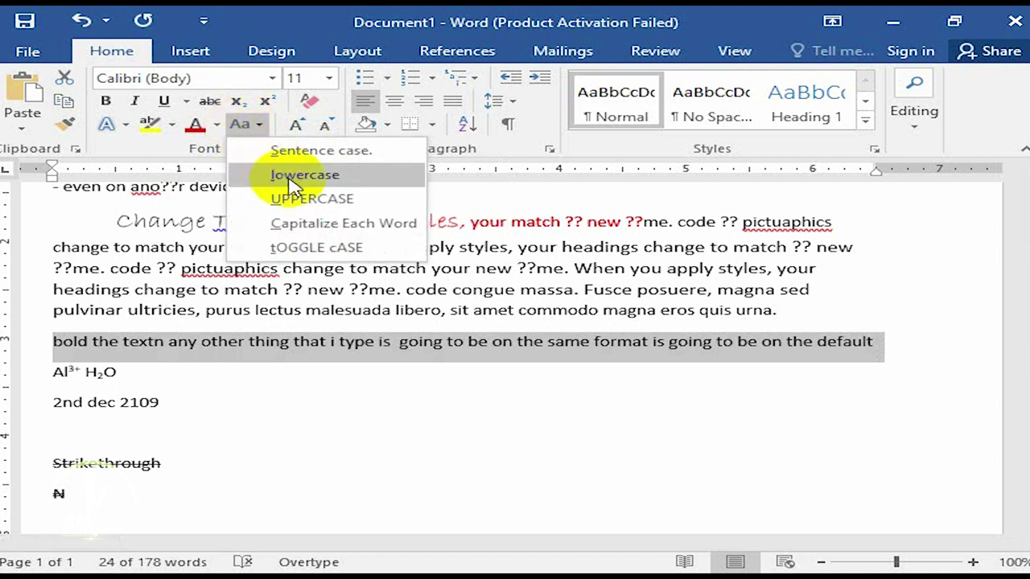
{"action": "left_click", "coordinate": [311, 202]}
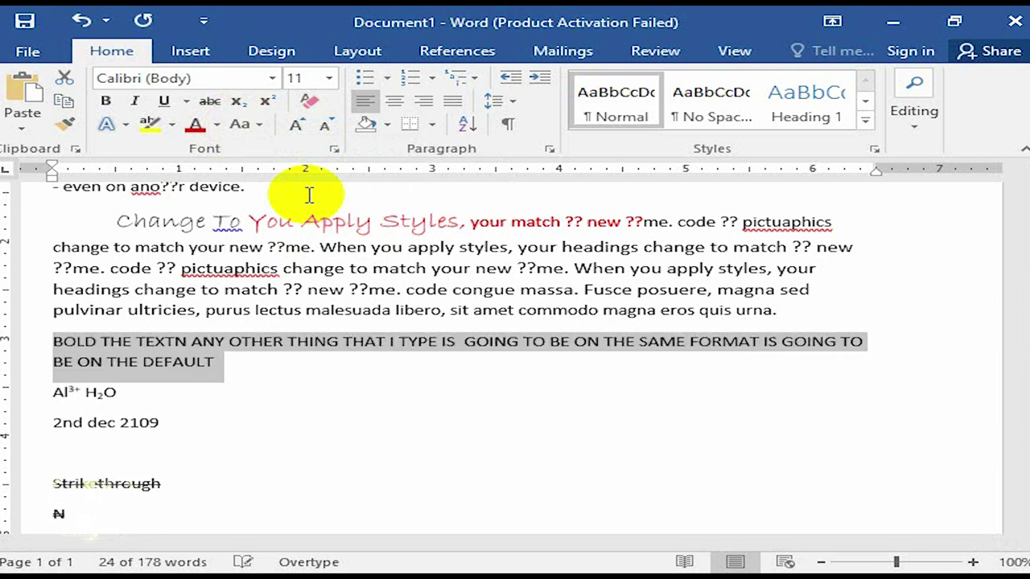
{"action": "key", "text": "shift+F3"}
{"action": "key", "text": "shift+F3"}
{"action": "key", "text": "shift+F3"}
{"action": "key", "text": "shift+F3"}
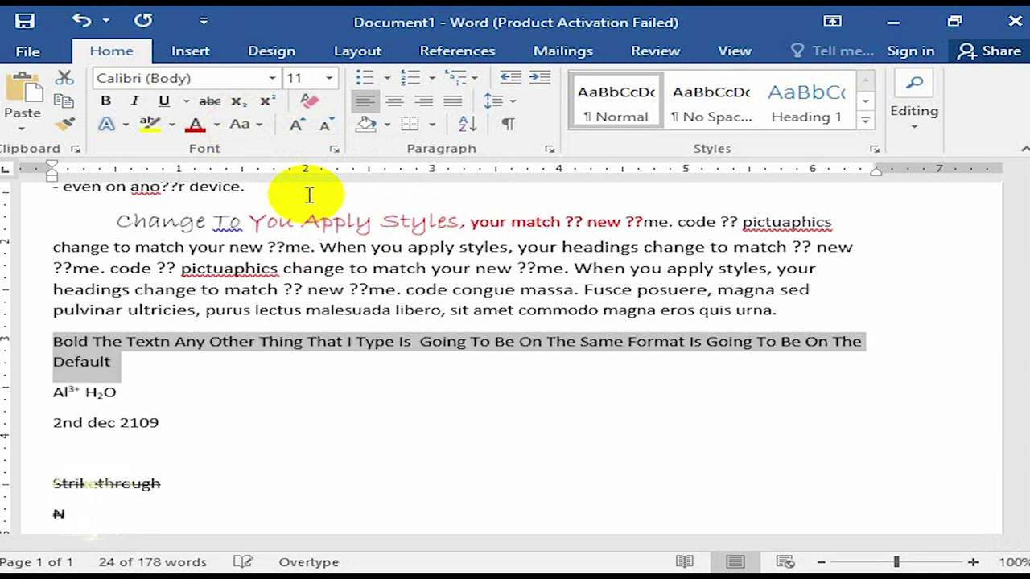
{"action": "key", "text": "shift+F3"}
{"action": "key", "text": "shift+F3"}
{"action": "key", "text": "shift+F3"}
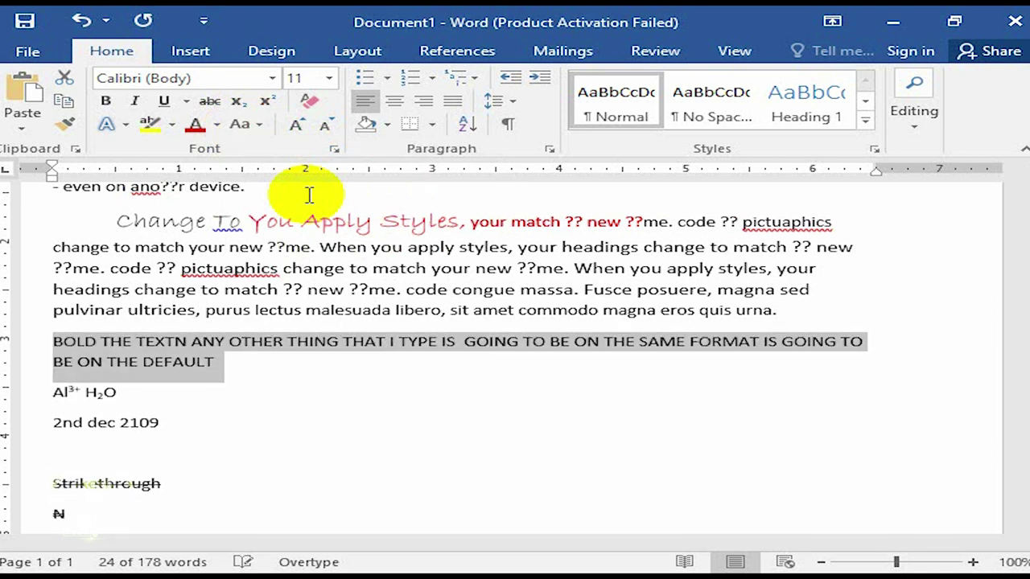
{"action": "left_click", "coordinate": [894, 333]}
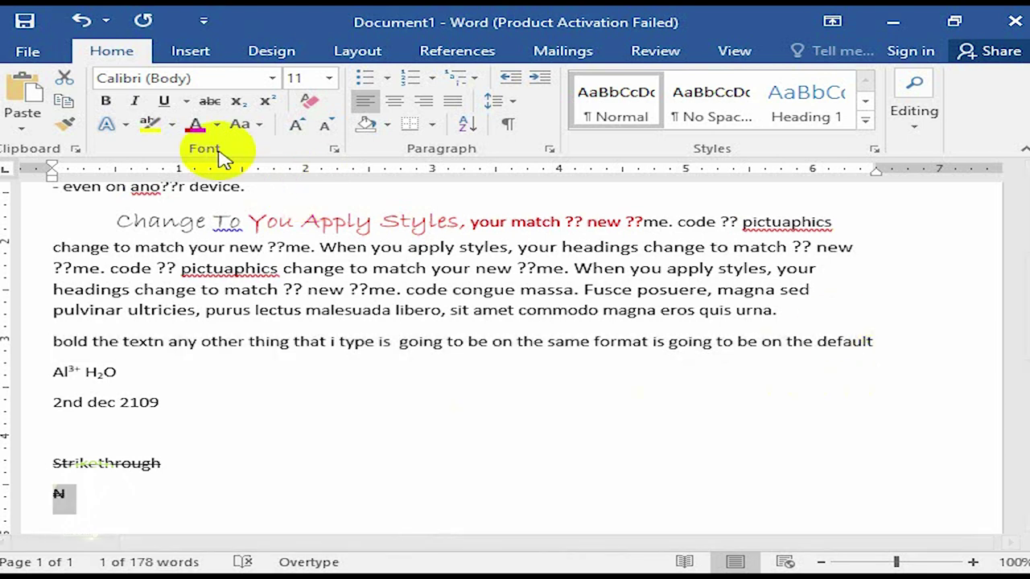
{"action": "left_click", "coordinate": [167, 127]}
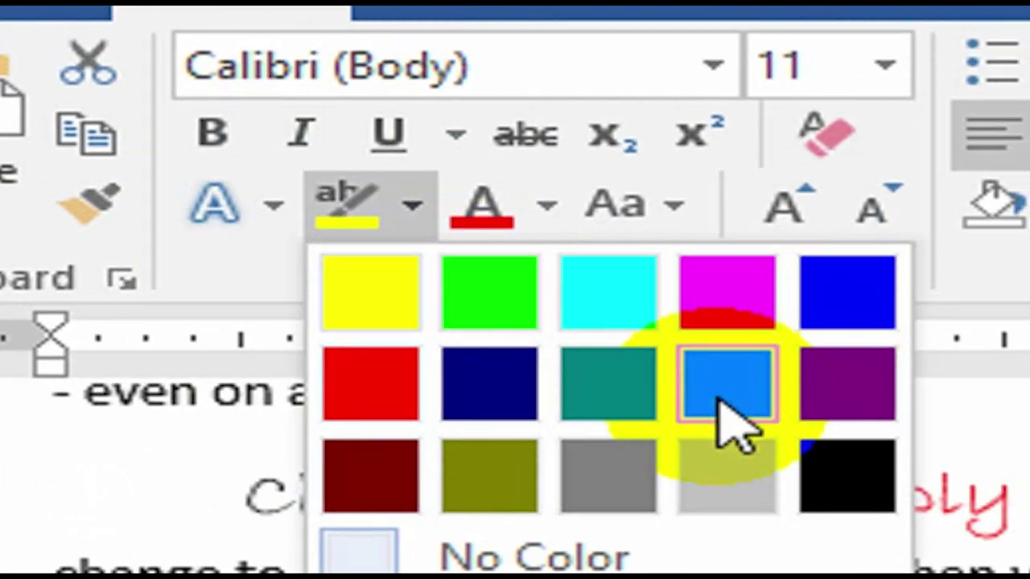
{"action": "left_click", "coordinate": [724, 394]}
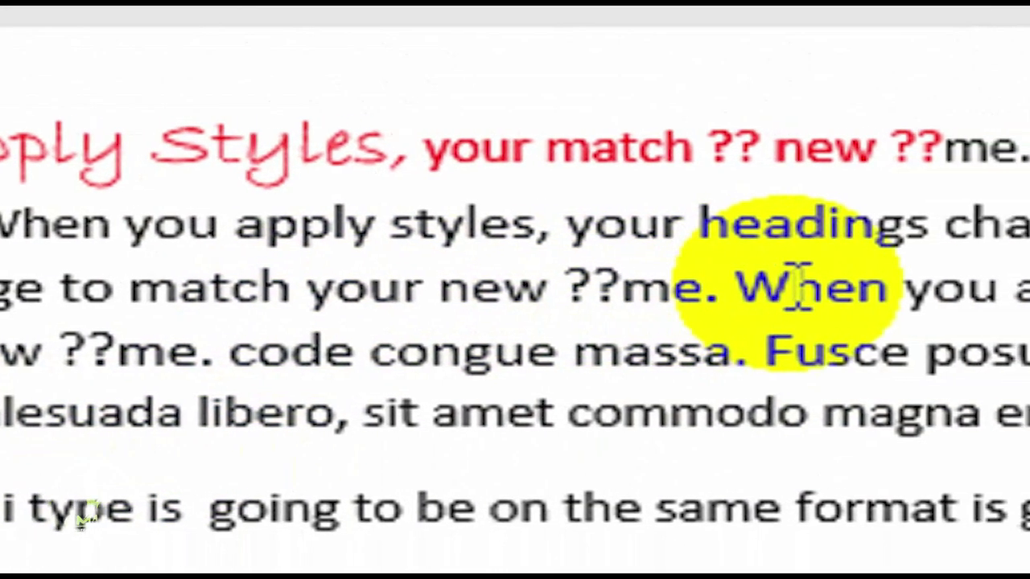
{"action": "left_click_drag", "start_coordinate": [793, 286], "coordinate": [0, 316]}
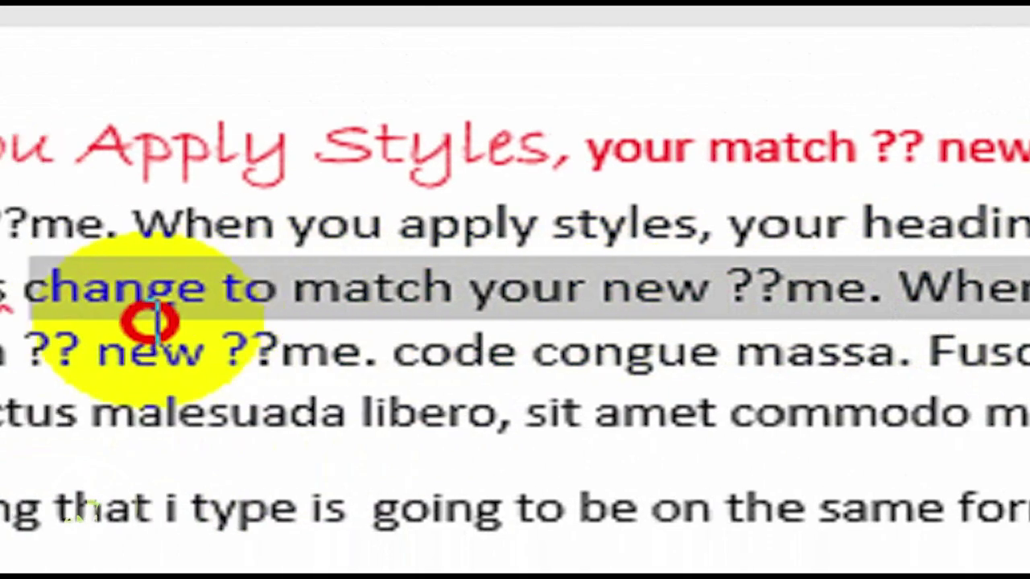
{"action": "left_click_drag", "start_coordinate": [155, 322], "coordinate": [0, 317]}
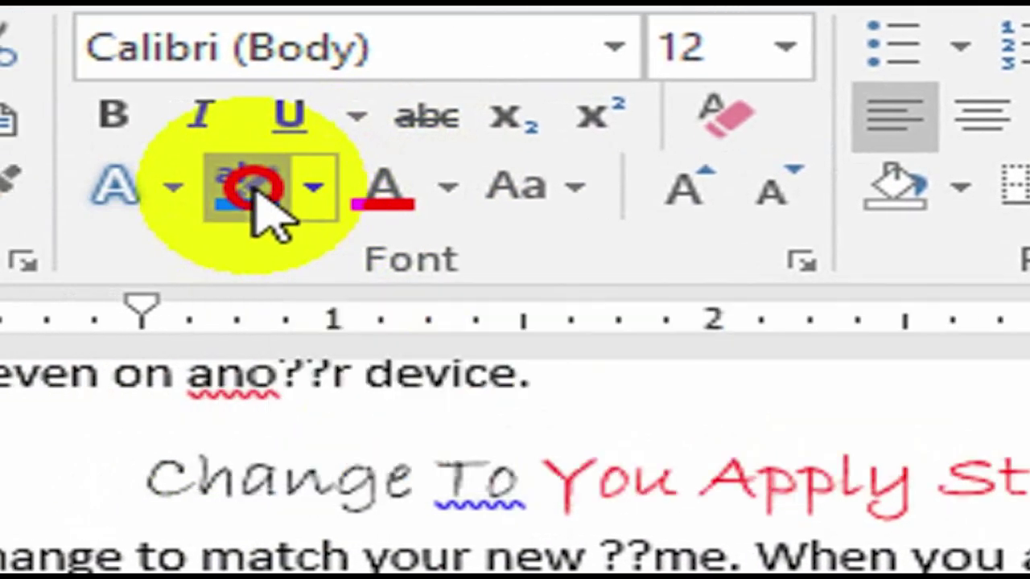
{"action": "left_click", "coordinate": [266, 189]}
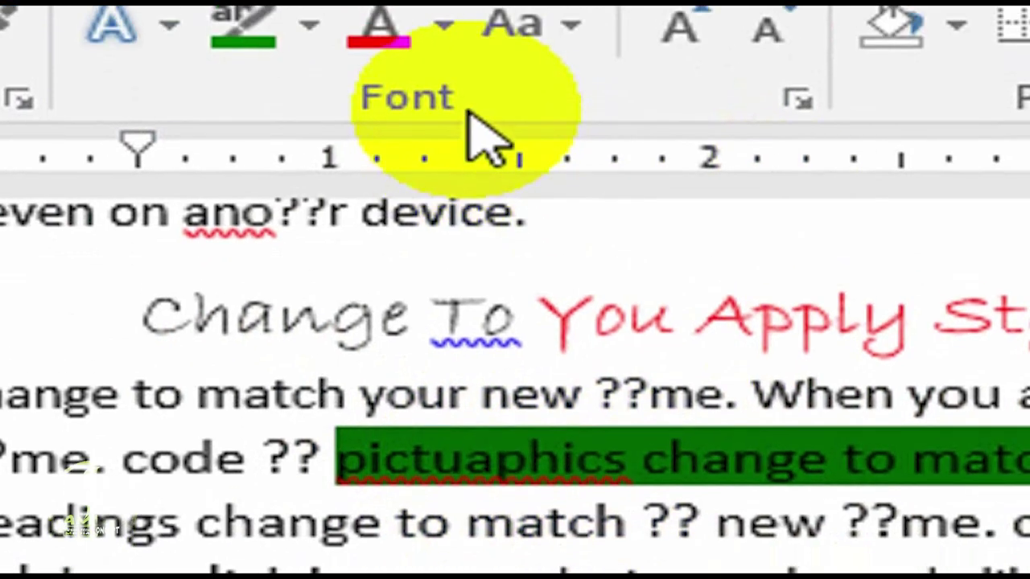
{"action": "left_click", "coordinate": [309, 26]}
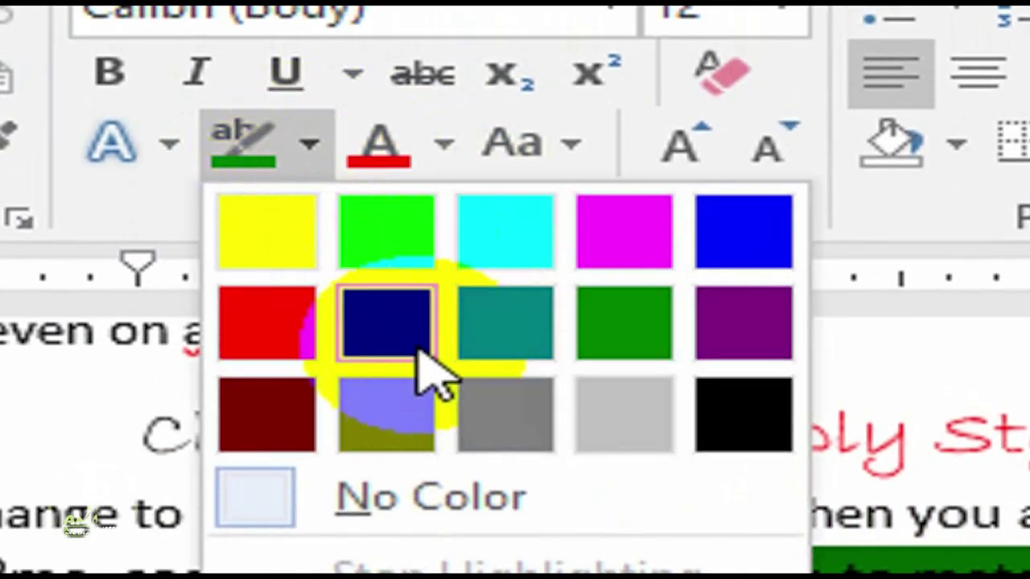
{"action": "key", "text": "Escape"}
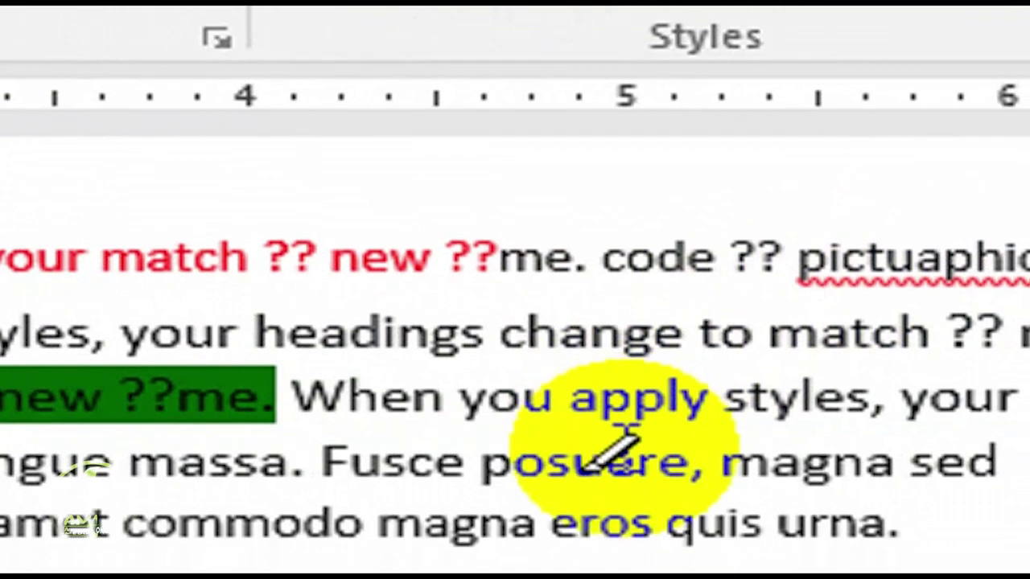
{"action": "left_click_drag", "start_coordinate": [273, 398], "coordinate": [105, 398]}
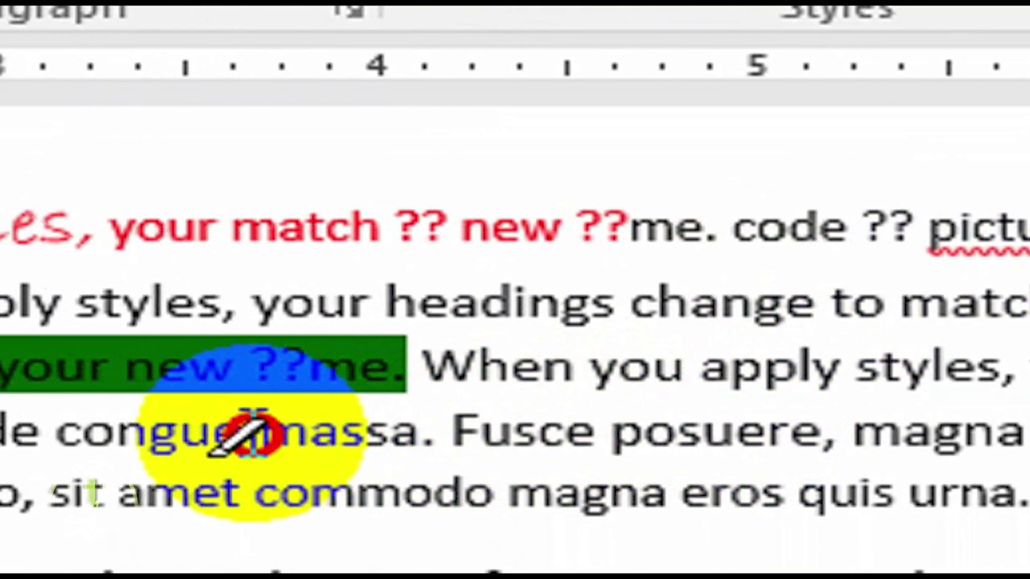
{"action": "mouse_move", "coordinate": [254, 430]}
{"action": "left_mouse_down"}
{"action": "mouse_move", "coordinate": [909, 413]}
{"action": "mouse_move", "coordinate": [784, 414]}
{"action": "left_mouse_up"}
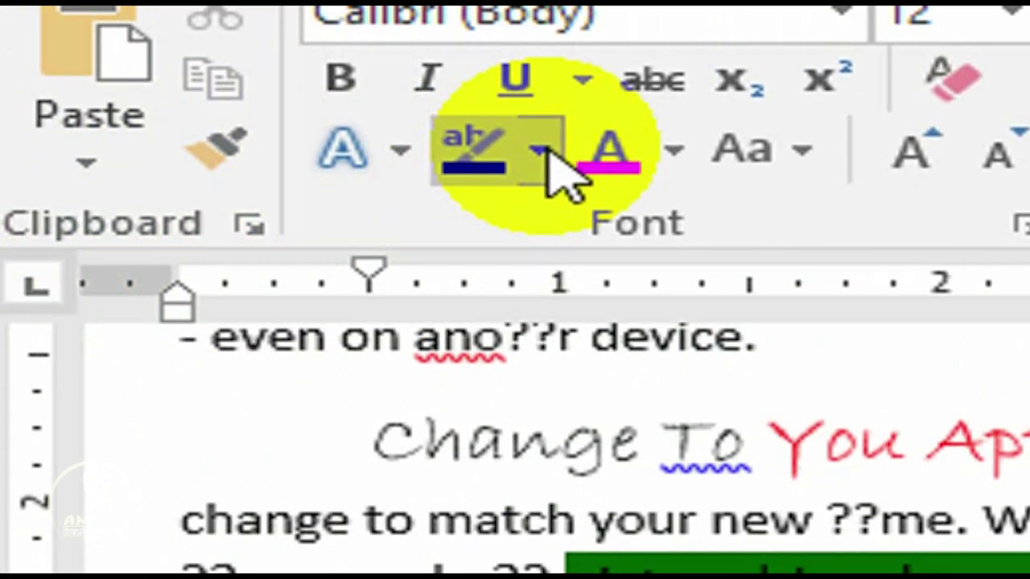
{"action": "left_click", "coordinate": [550, 152]}
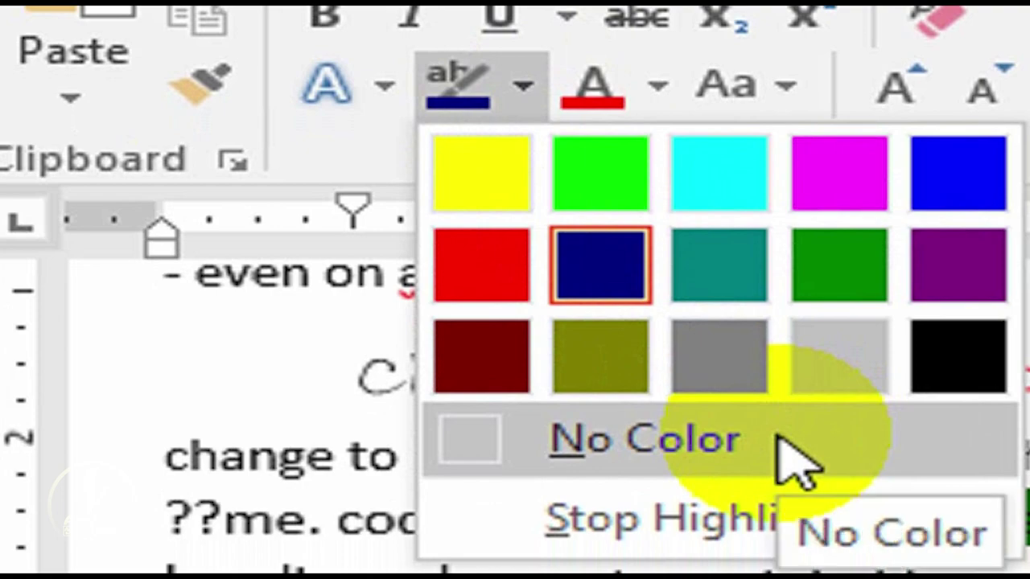
{"action": "left_click", "coordinate": [793, 465]}
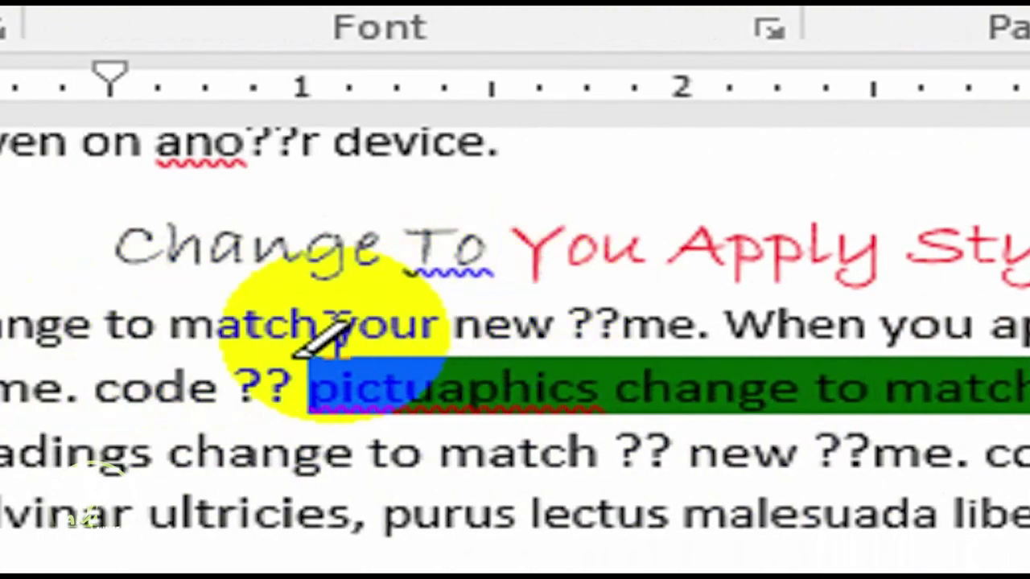
{"action": "mouse_move", "coordinate": [338, 338]}
{"action": "left_mouse_down"}
{"action": "mouse_move", "coordinate": [1029, 341]}
{"action": "mouse_move", "coordinate": [1029, 428]}
{"action": "left_mouse_up"}
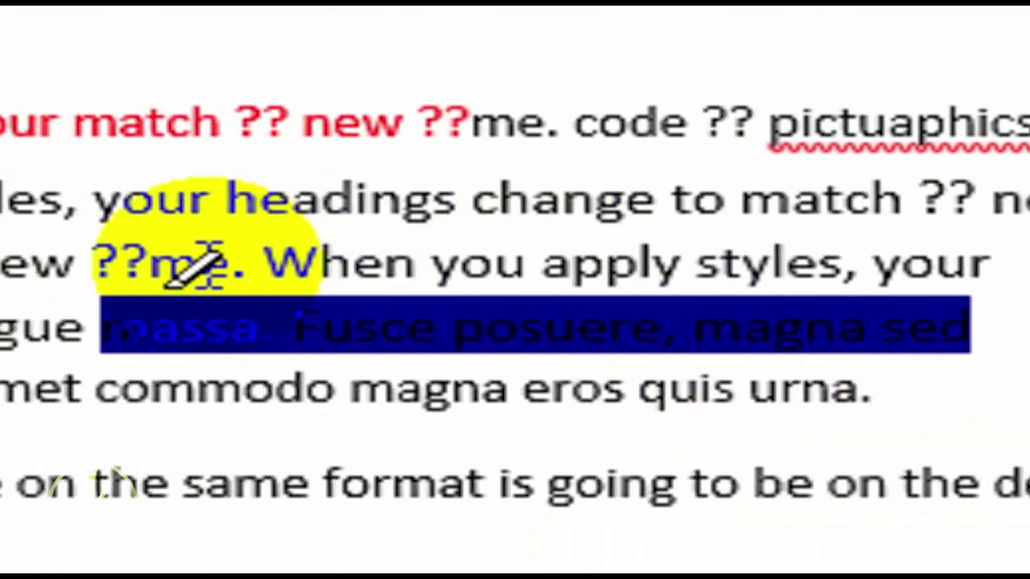
{"action": "left_click_drag", "start_coordinate": [2, 264], "coordinate": [877, 390]}
{"action": "left_click", "coordinate": [768, 391]}
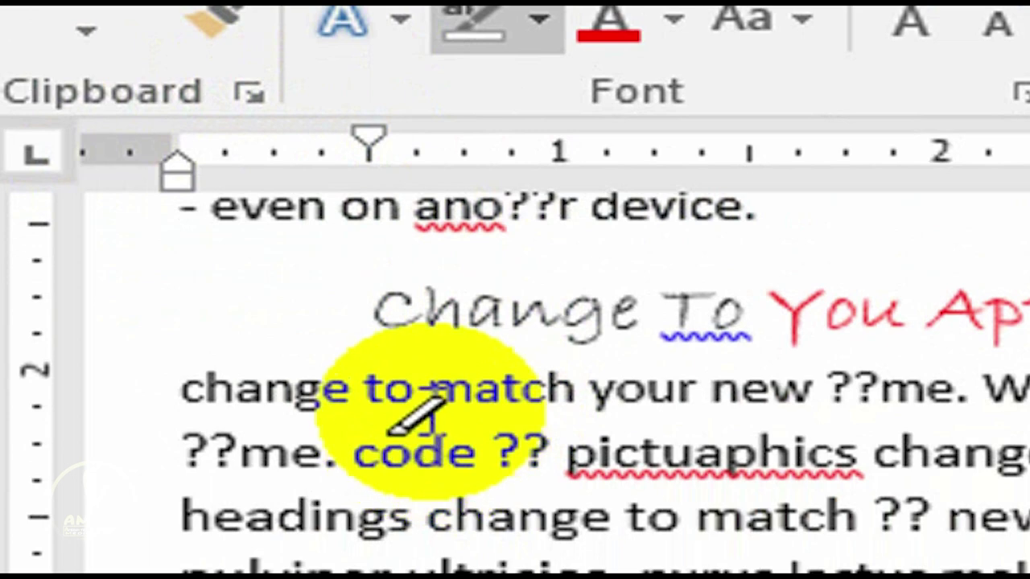
- Apply text effects, including a shadowed one, to the passage from 'match' through the next line
{"action": "key", "text": "Escape"}
{"action": "left_click_drag", "start_coordinate": [439, 414], "coordinate": [1029, 435]}
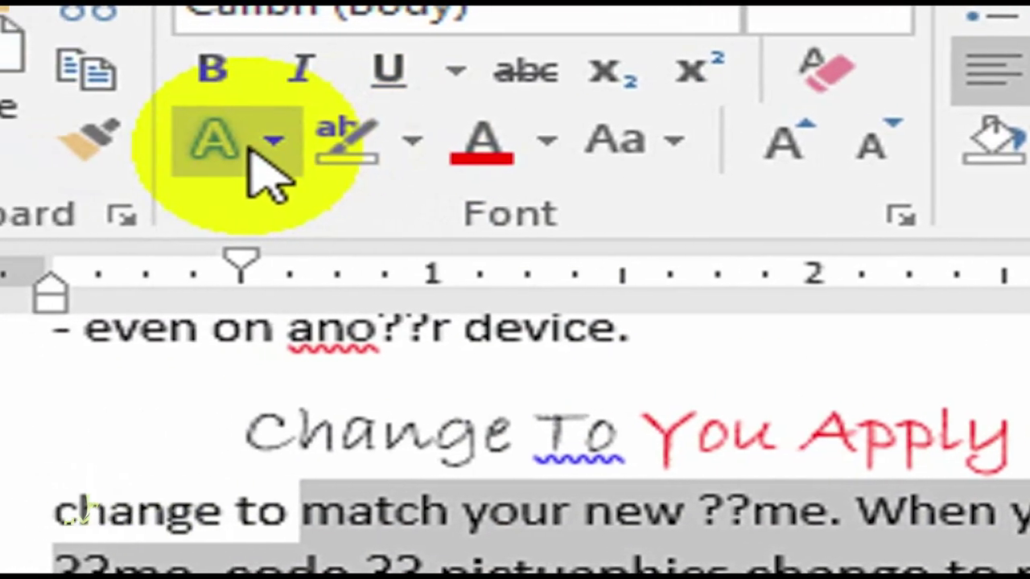
{"action": "left_click", "coordinate": [249, 149]}
{"action": "left_click", "coordinate": [292, 310]}
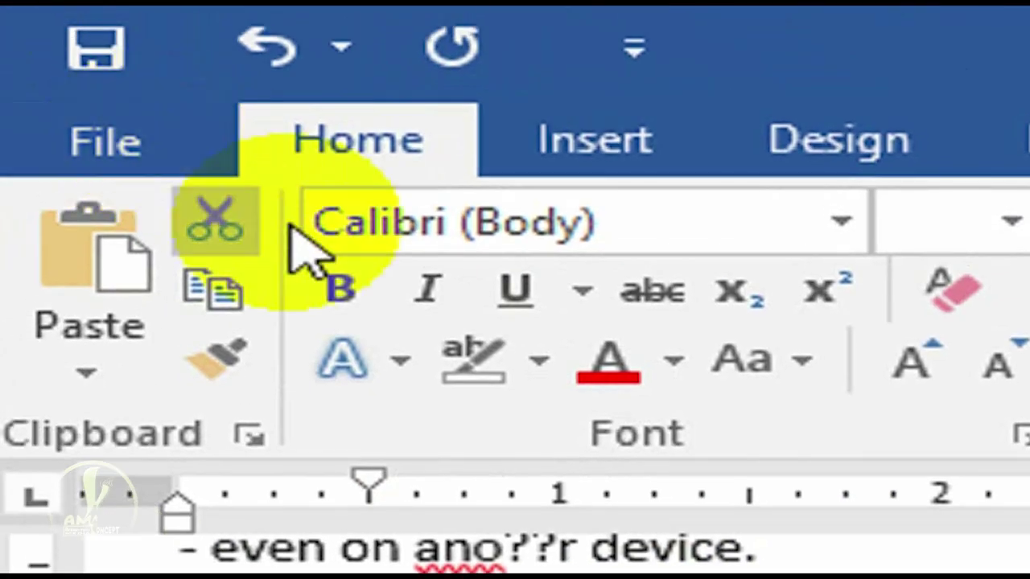
{"action": "left_click", "coordinate": [409, 358]}
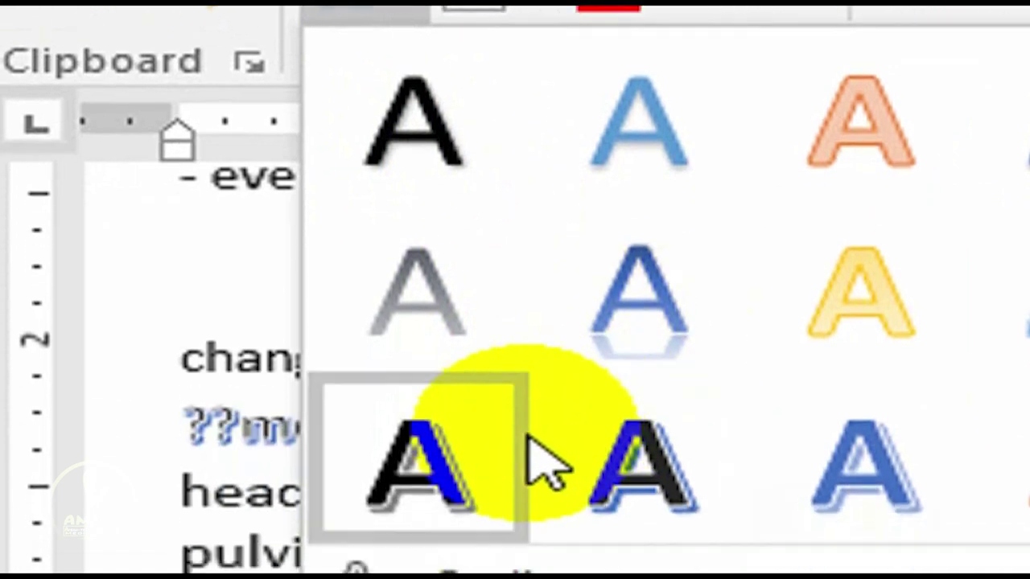
{"action": "left_click", "coordinate": [530, 441]}
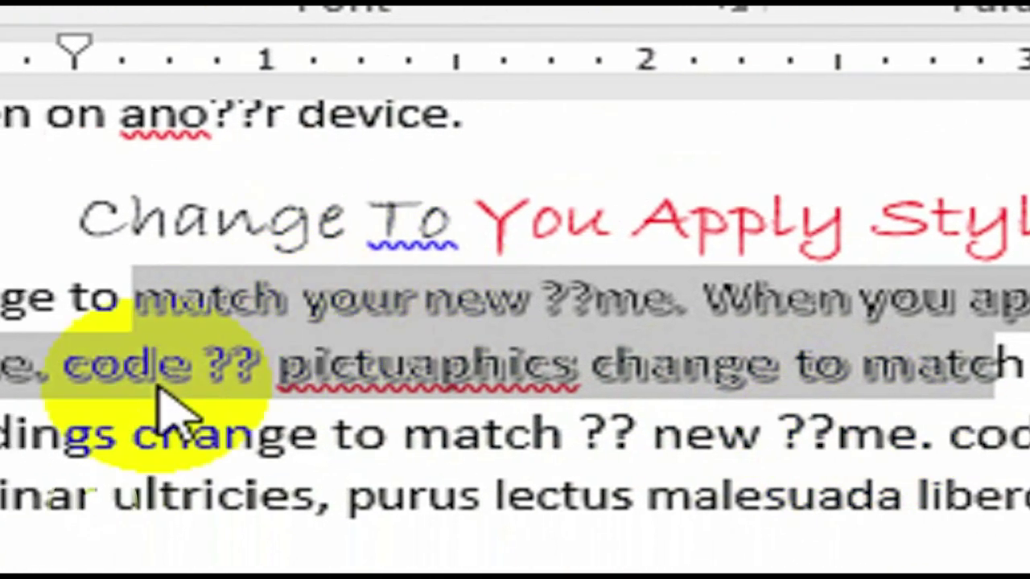
{"action": "left_click", "coordinate": [253, 156]}
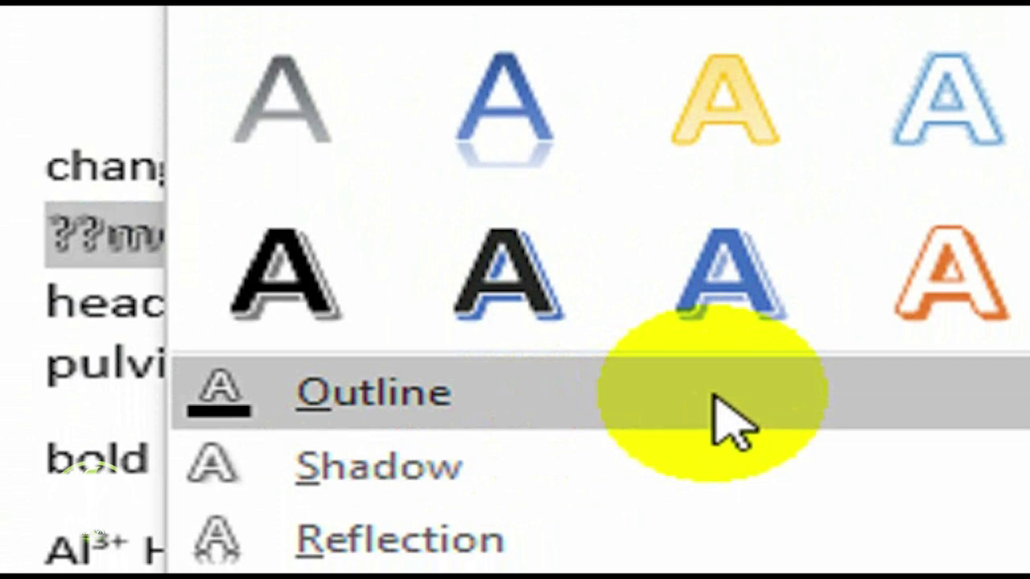
- Delete all of the document's content
{"action": "key", "text": "Escape"}
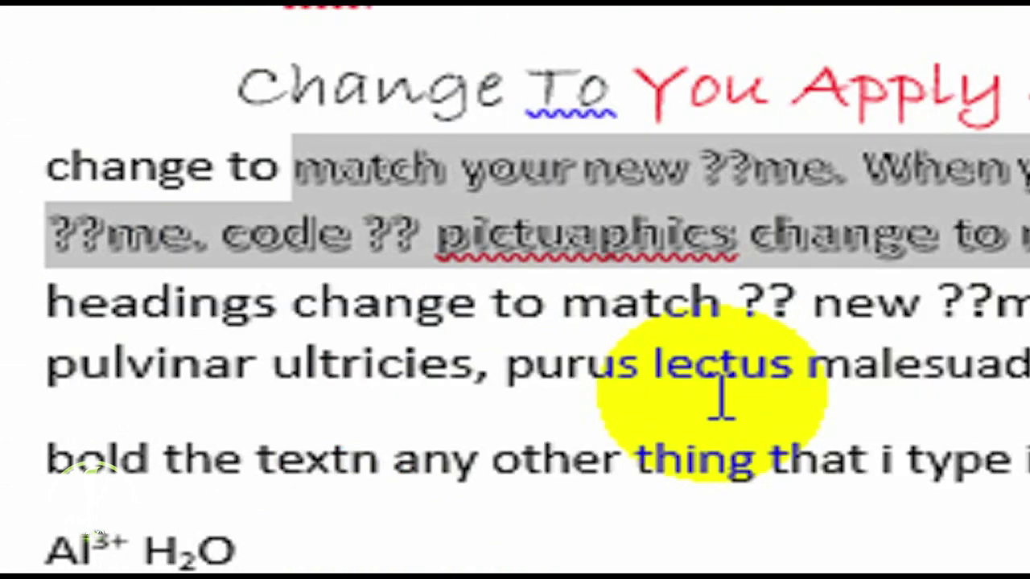
{"action": "key", "text": "ctrl+a"}
{"action": "key", "text": "Delete"}
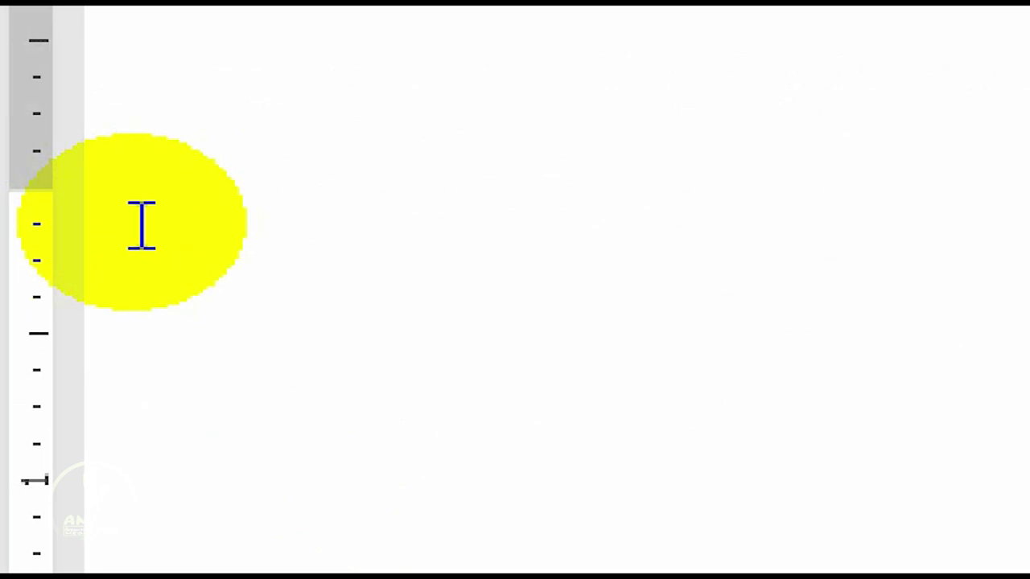
- Type 'the address' on two lines, then copy and paste them to make four lines
{"action": "type", "text": "the add"}
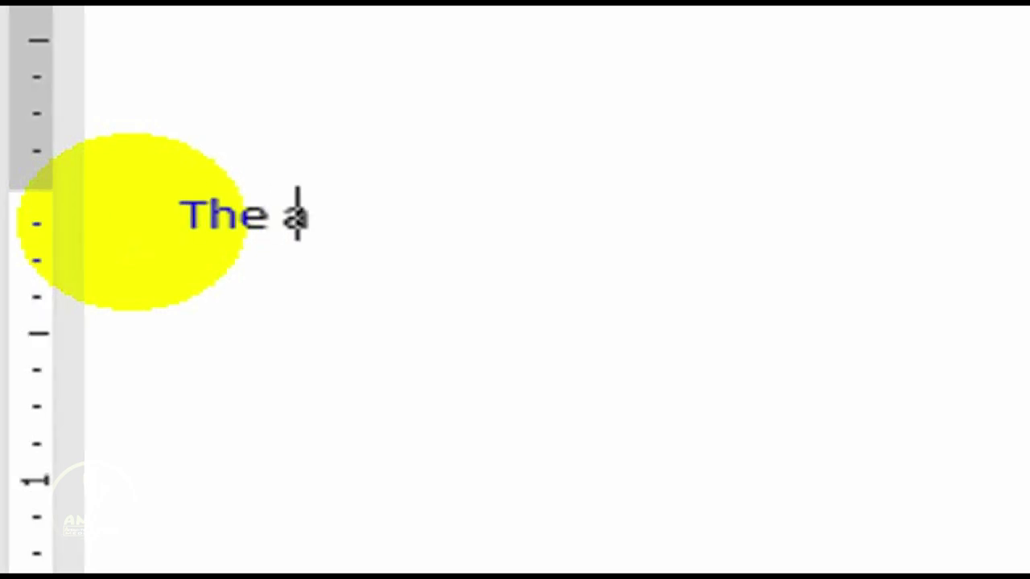
{"action": "type", "text": "reess"}
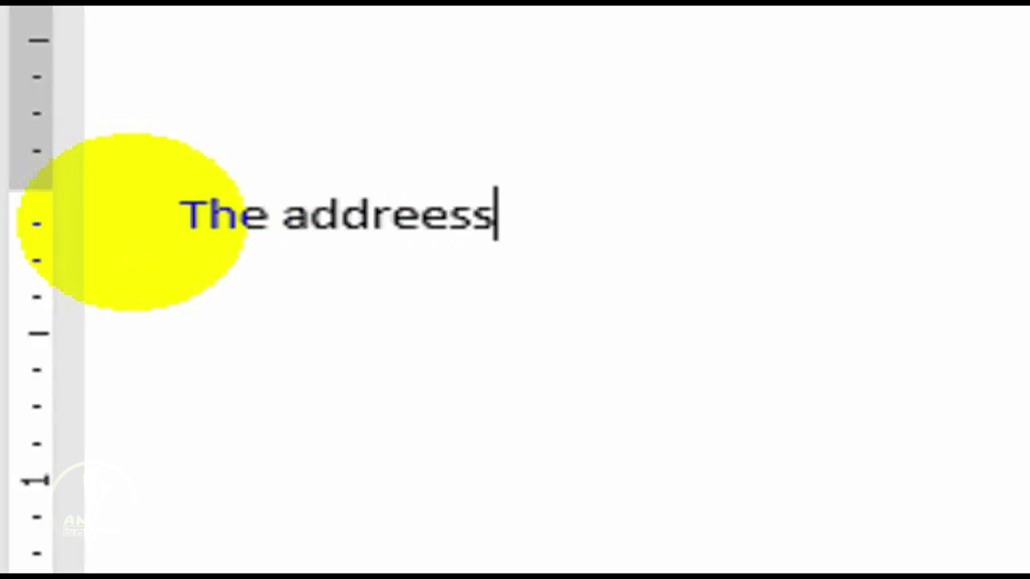
{"action": "key", "text": "BackSpace"}
{"action": "key", "text": "BackSpace"}
{"action": "key", "text": "BackSpace"}
{"action": "type", "text": "ss"}
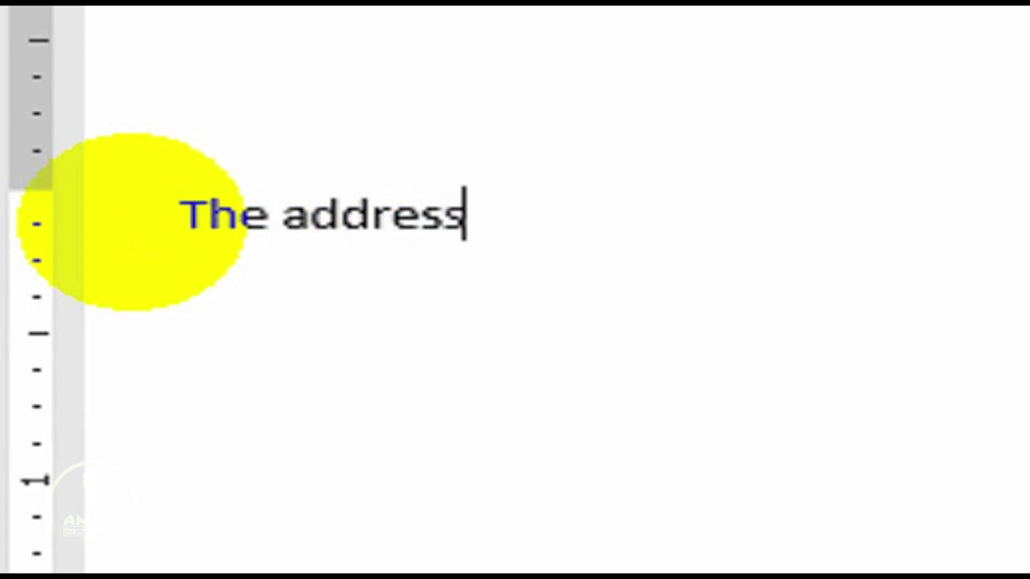
{"action": "key", "text": "Return"}
{"action": "type", "text": "the"}
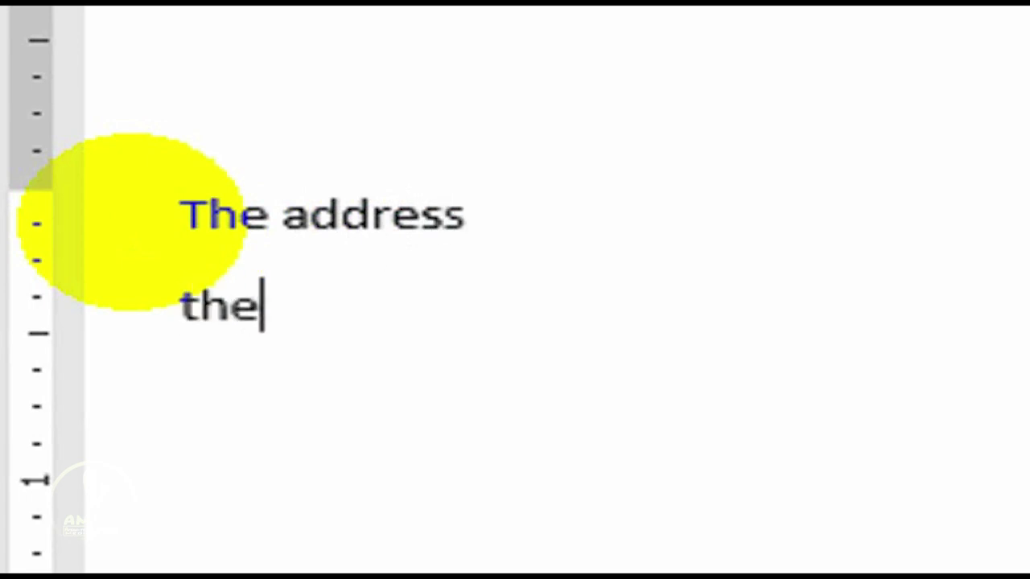
{"action": "type", "text": " address"}
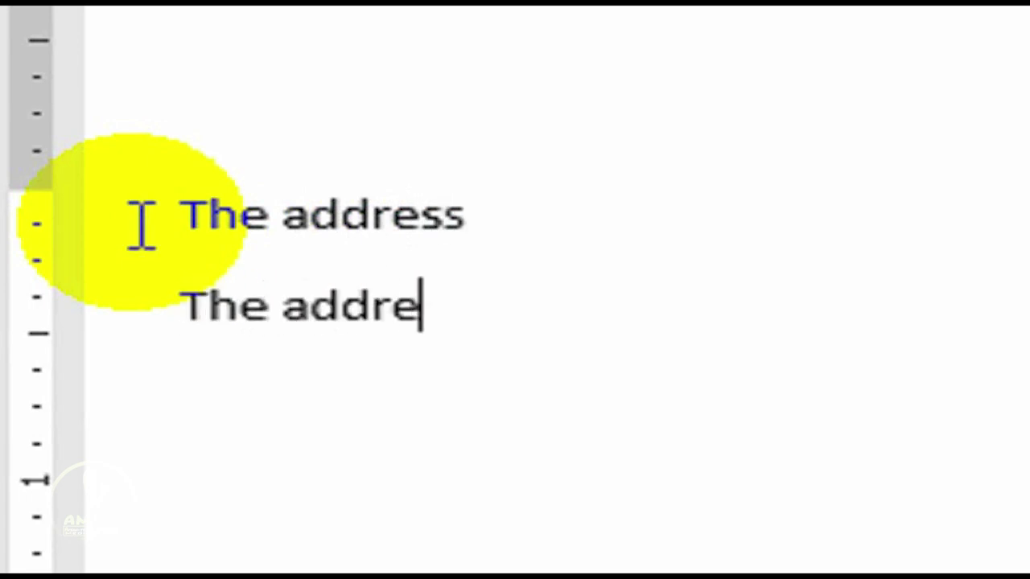
{"action": "left_click_drag", "start_coordinate": [494, 298], "coordinate": [222, 205]}
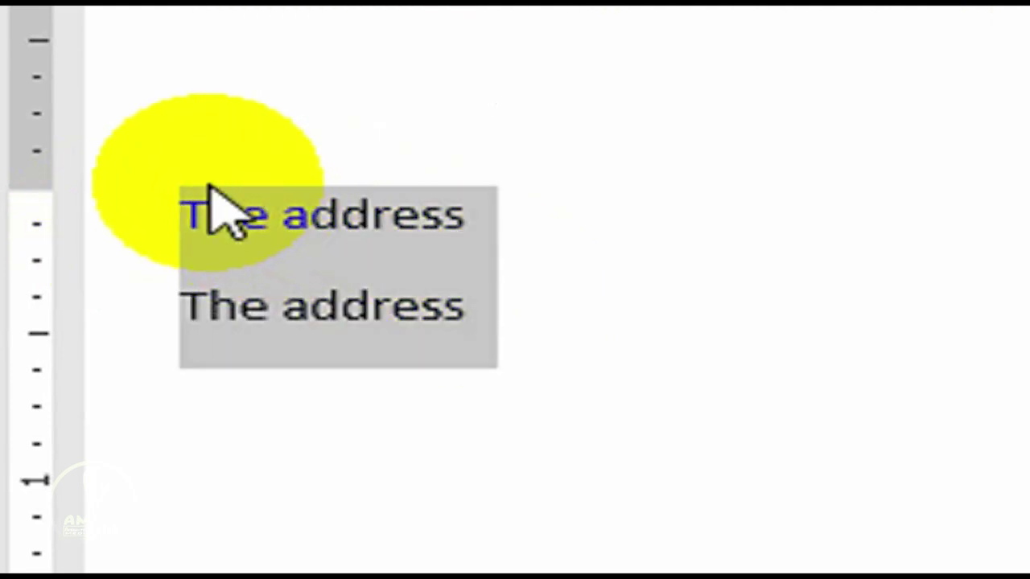
{"action": "key", "text": "ctrl+c"}
{"action": "key", "text": "Right"}
{"action": "key", "text": "Return"}
{"action": "key", "text": "ctrl+v"}
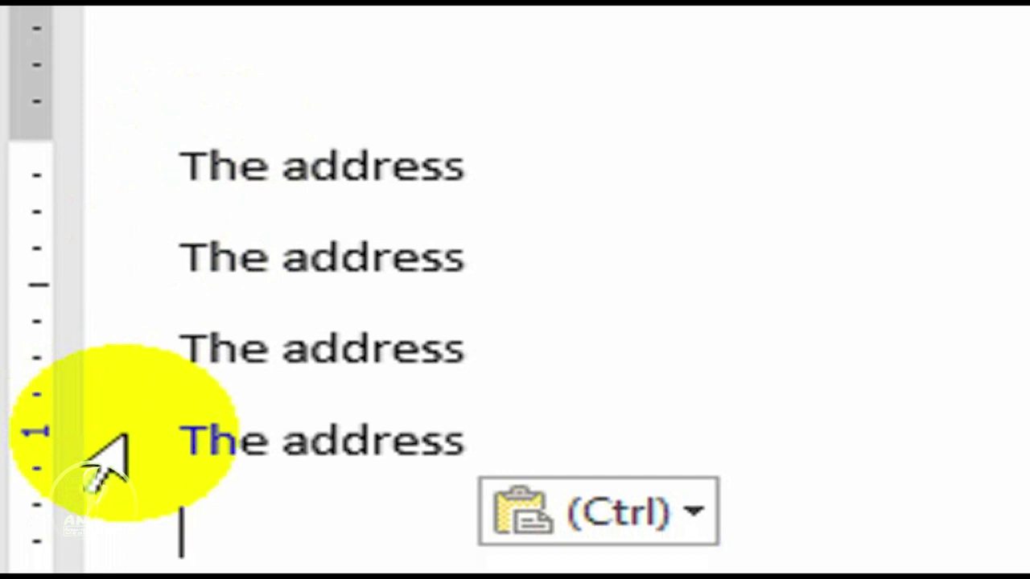
- Type the date '14th Dec, 2019' and the recipient line 'to: the Principal'
{"action": "type", "text": "14"}
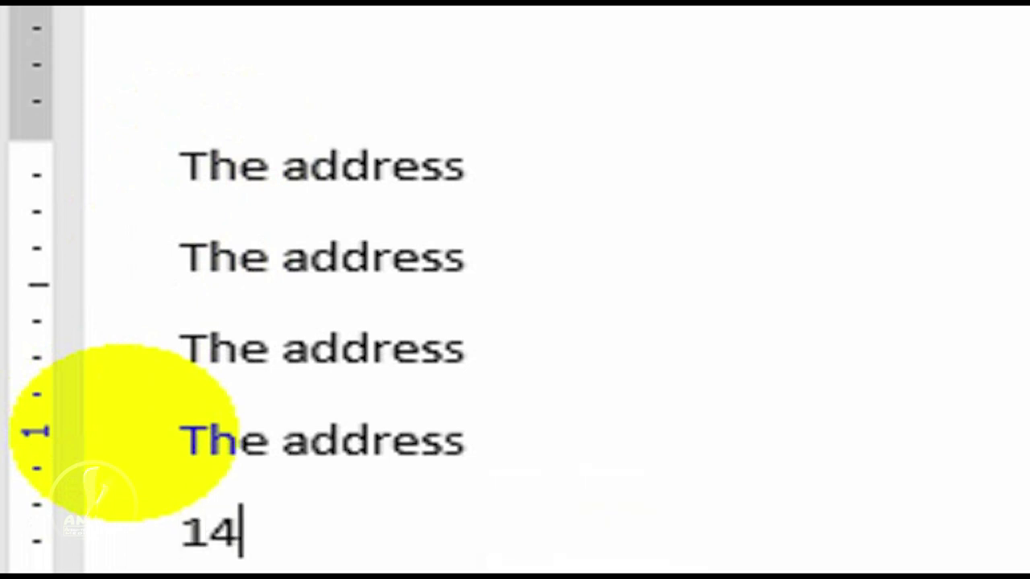
{"action": "type", "text": "th De"}
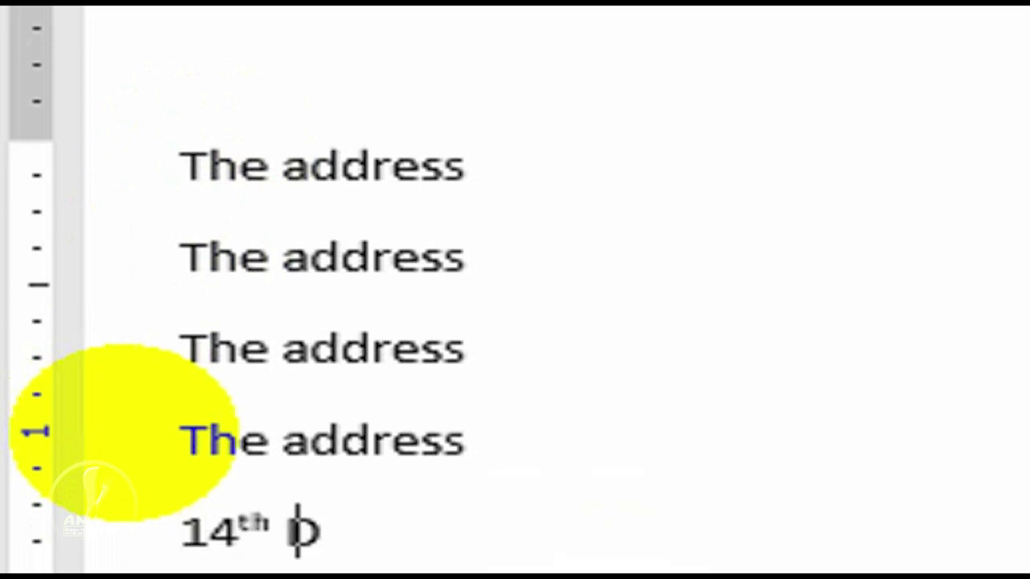
{"action": "type", "text": "c, 2019"}
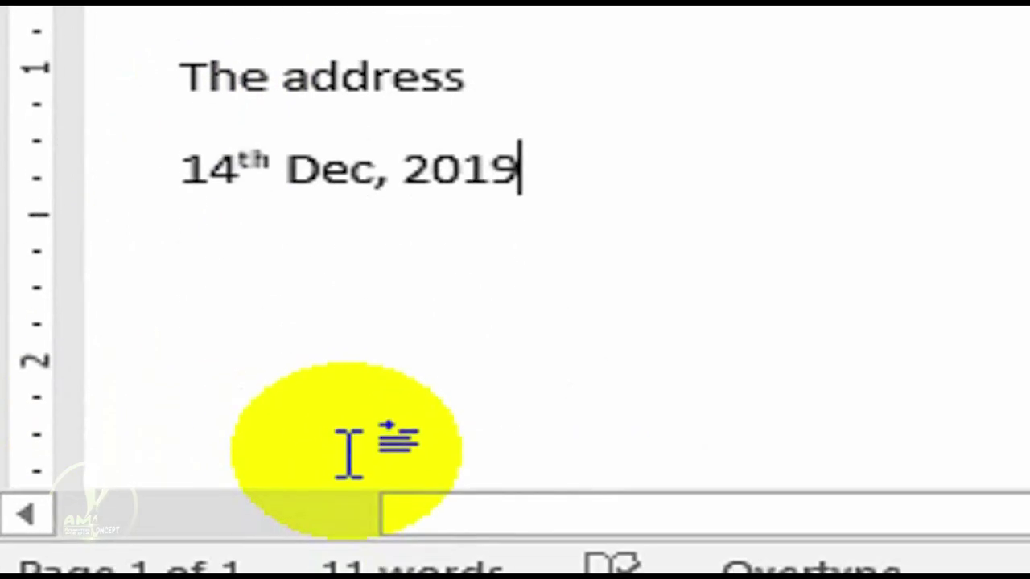
{"action": "key", "text": "Return"}
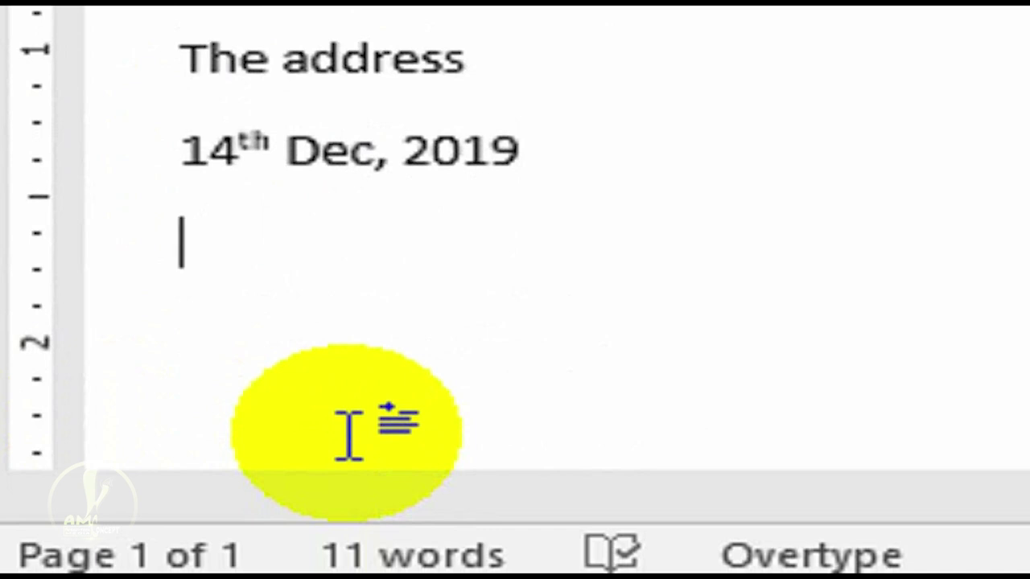
{"action": "type", "text": "to"}
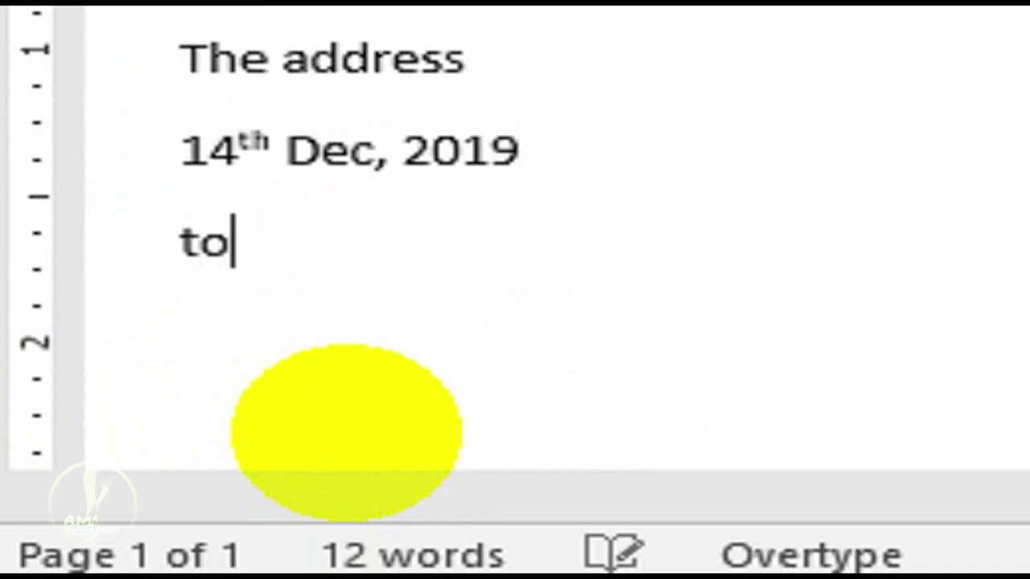
{"action": "type", "text": ": "}
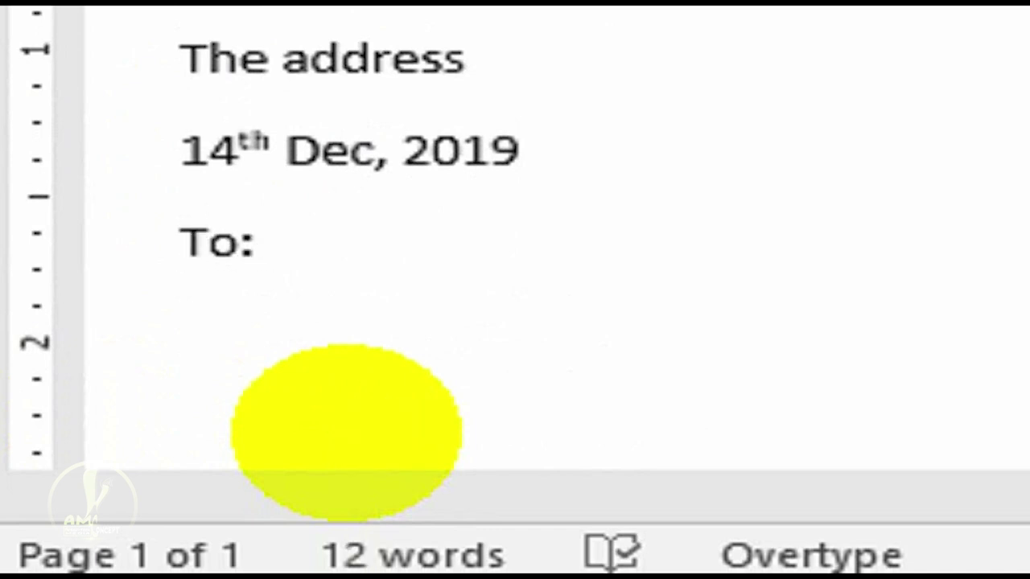
{"action": "type", "text": "the "}
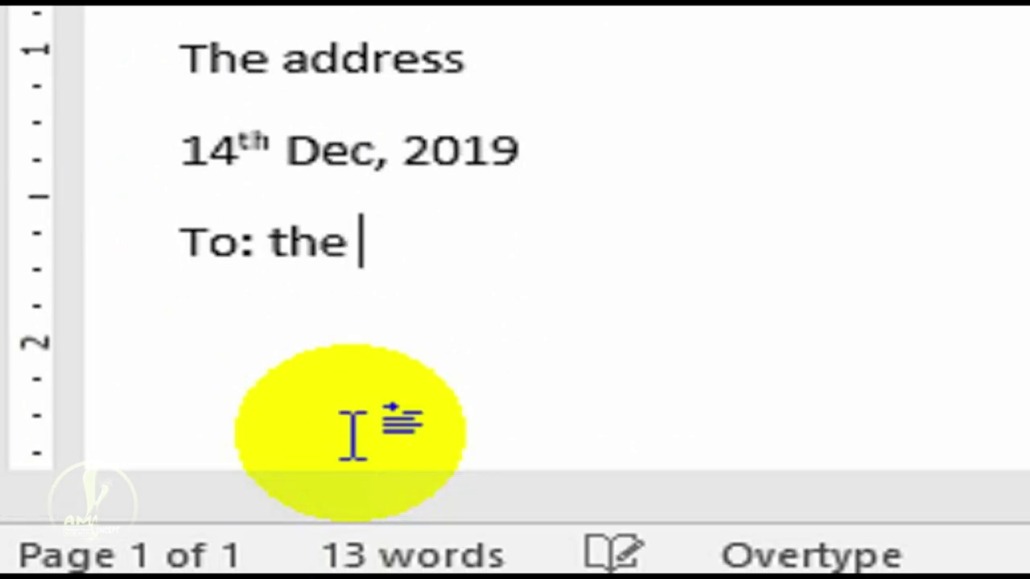
{"action": "type", "text": "[Prin"}
{"action": "type", "text": "i"}
{"action": "key", "text": "BackSpace"}
{"action": "type", "text": "cipa"}
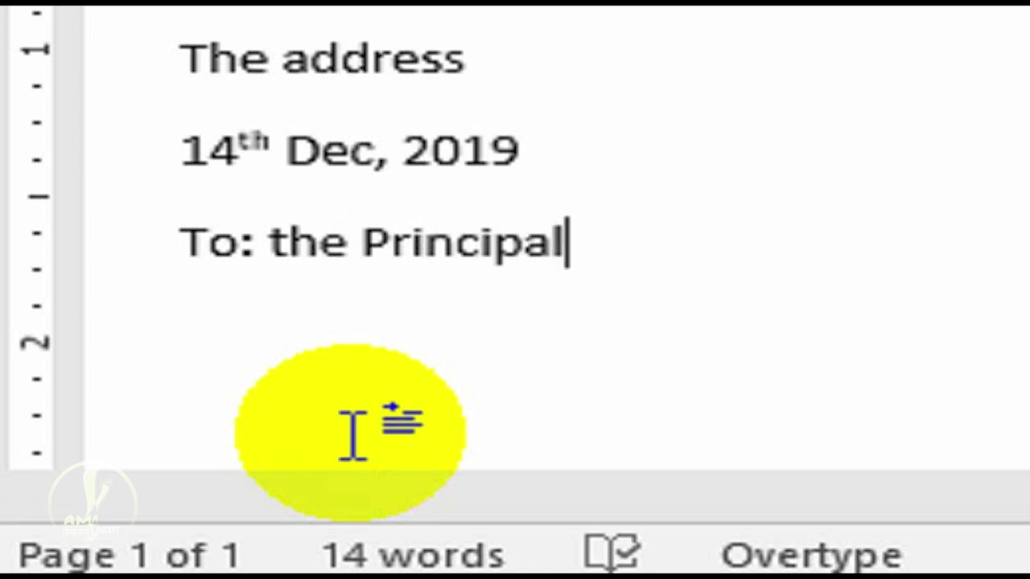
{"action": "type", "text": "l"}
{"action": "key", "text": "Return"}
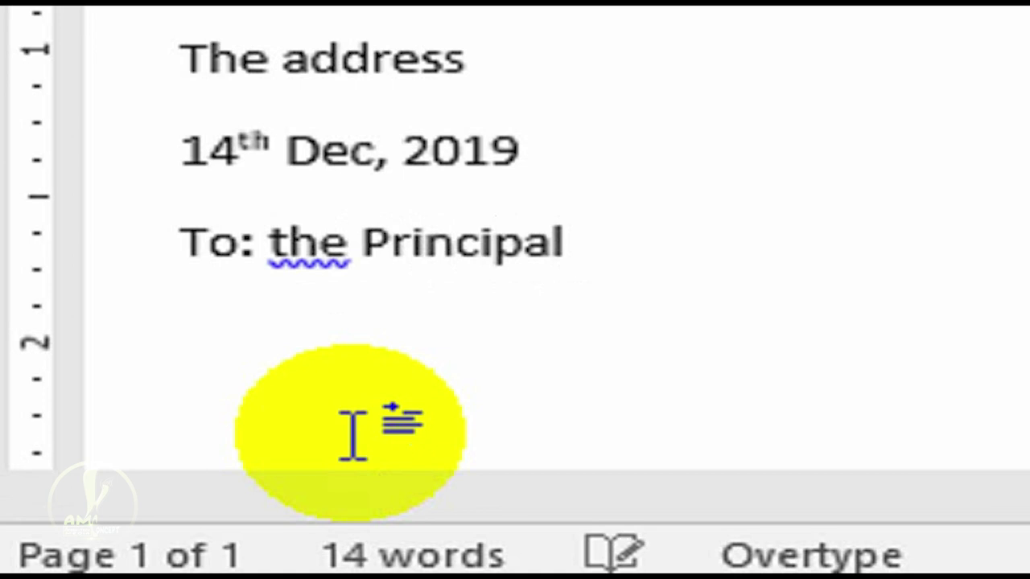
- Add an 'Address' line and a pasted 'The address' line, removing the duplicate copy
{"action": "type", "text": "Address"}
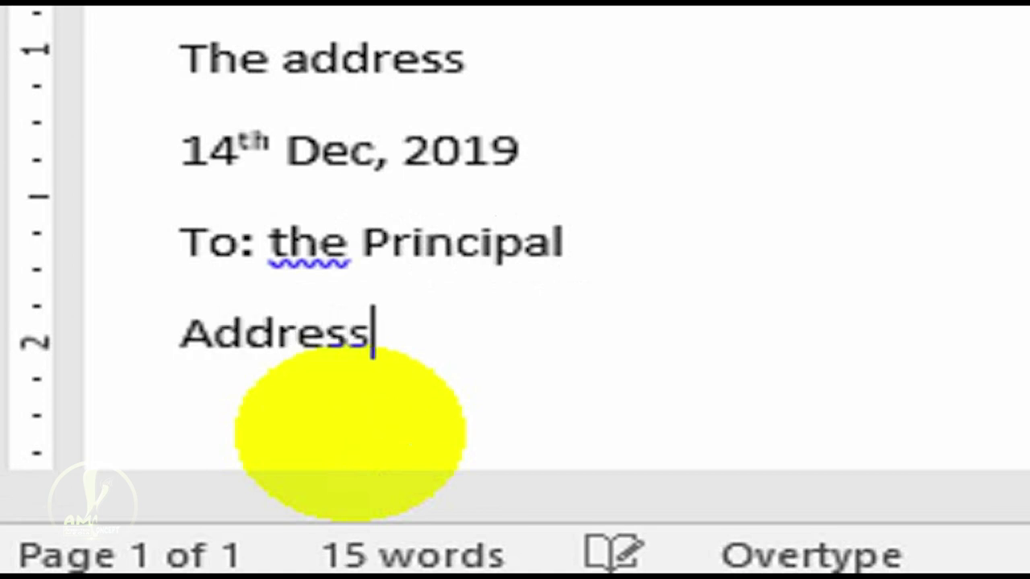
{"action": "key", "text": "ctrl+v"}
{"action": "key", "text": "ctrl+v"}
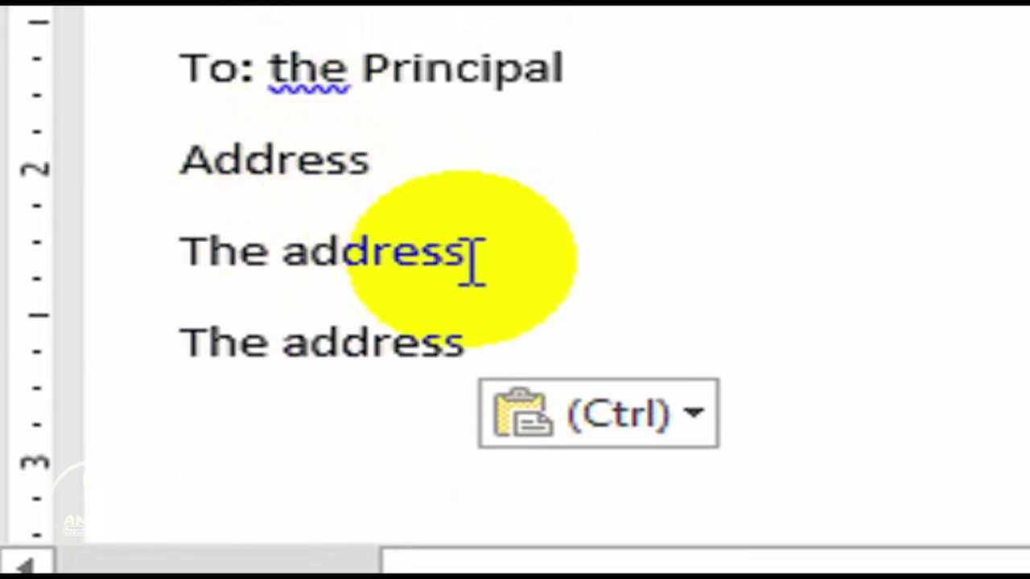
{"action": "left_click_drag", "start_coordinate": [476, 338], "coordinate": [187, 334]}
{"action": "key", "text": "Delete"}
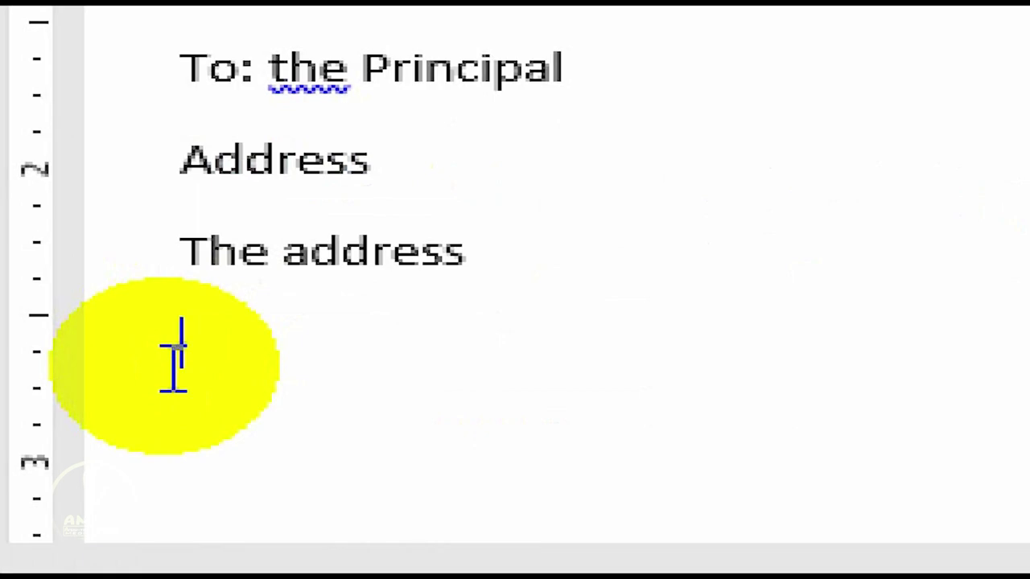
- Type the title 'the title of my lette' and insert the salutation 'Dear Sir/Ma' above it
{"action": "type", "text": "th"}
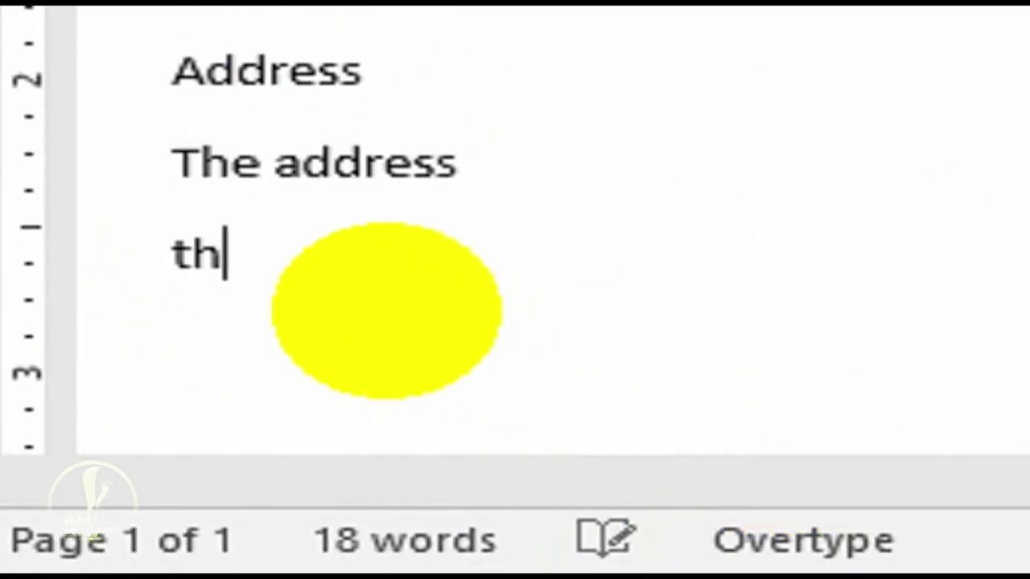
{"action": "type", "text": "e title of my "}
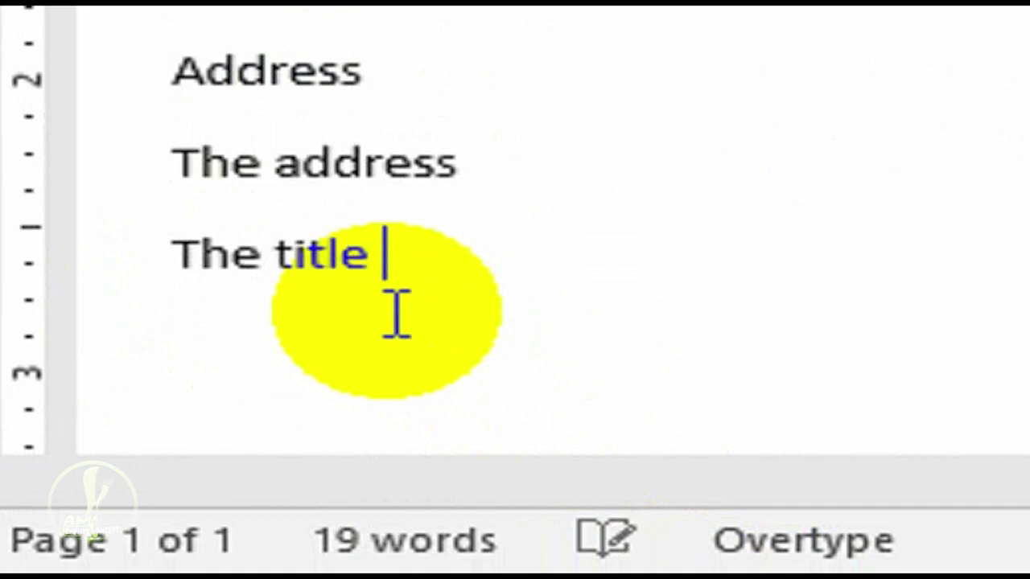
{"action": "type", "text": "letter"}
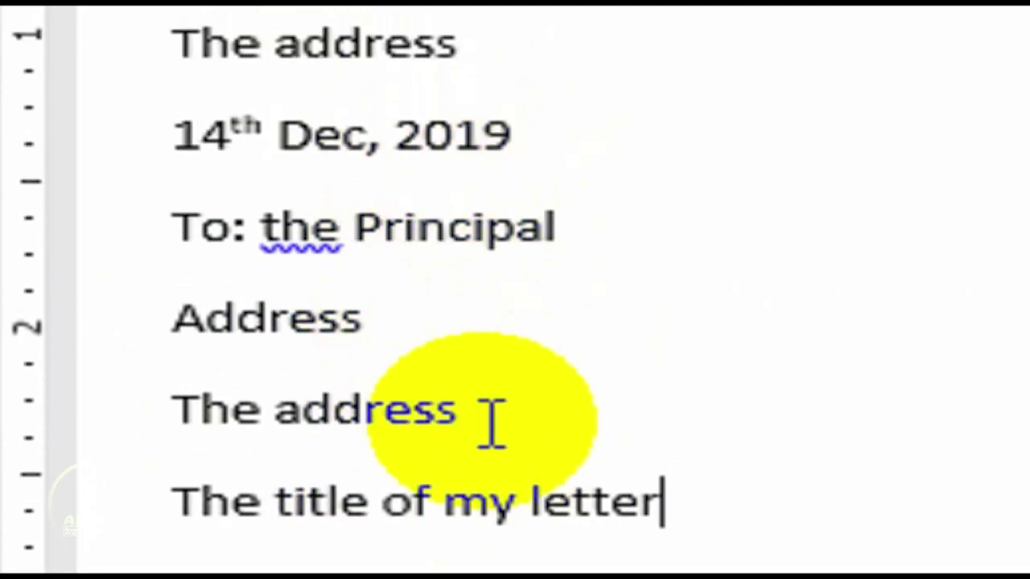
{"action": "left_click", "coordinate": [497, 430]}
{"action": "key", "text": "Return"}
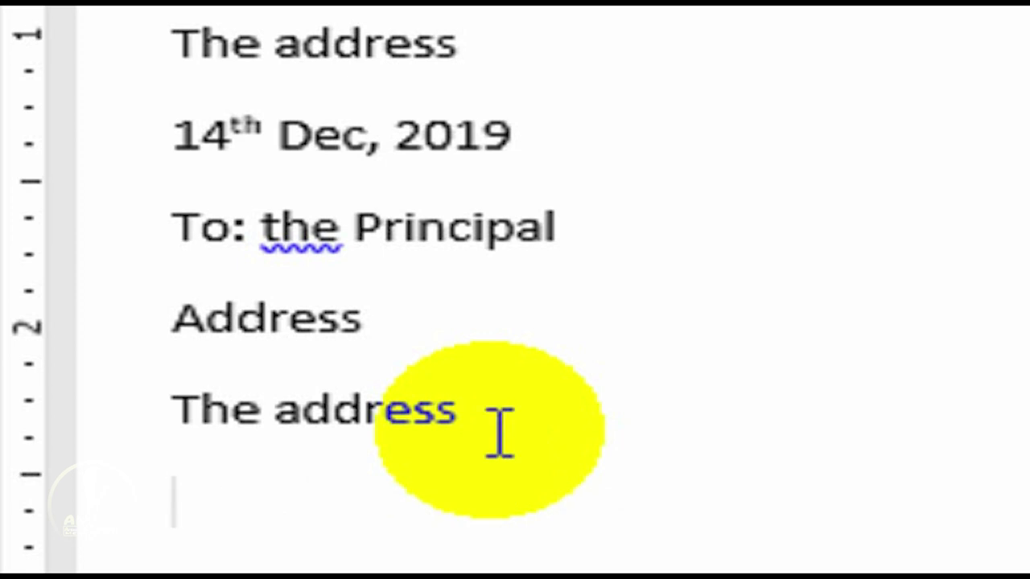
{"action": "type", "text": "De"}
{"action": "key", "text": "BackSpace"}
{"action": "type", "text": "ear "}
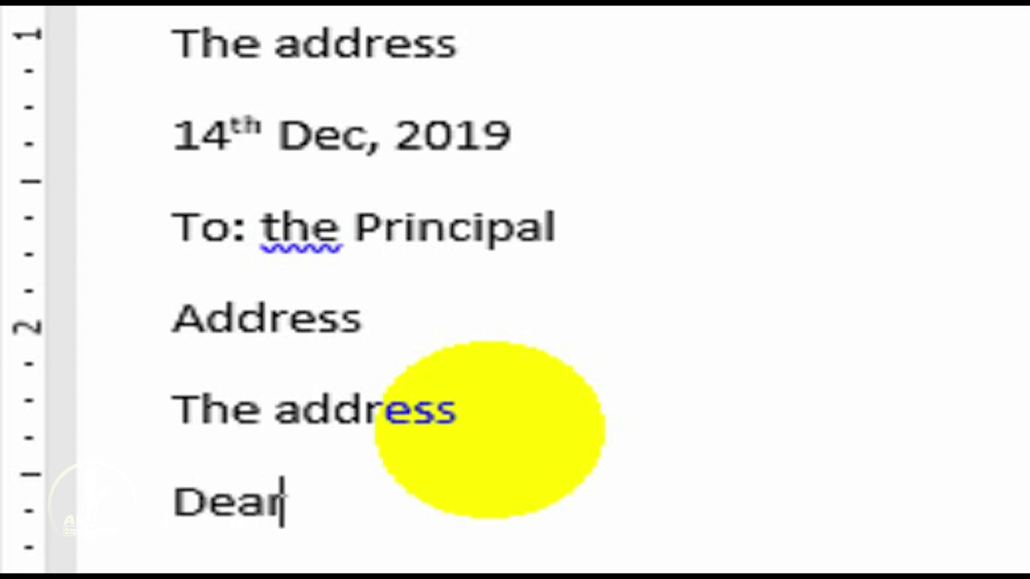
{"action": "type", "text": "Si"}
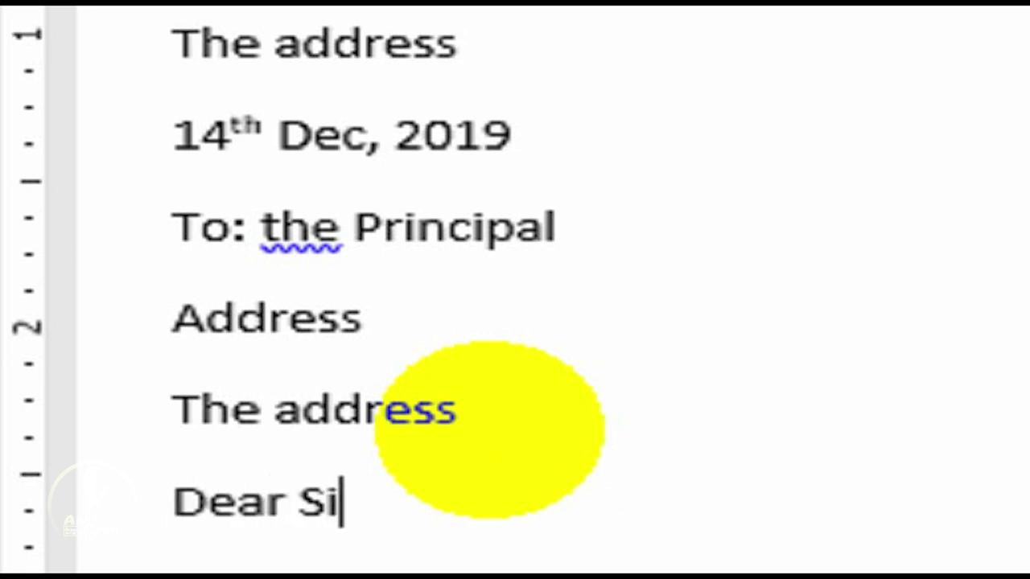
{"action": "type", "text": "r/<"}
{"action": "key", "text": "BackSpace"}
{"action": "type", "text": "Ma"}
- Start a new line below the title for the body text
{"action": "scroll", "coordinate": [767, 478], "scroll_direction": "down", "scroll_amount": 2}
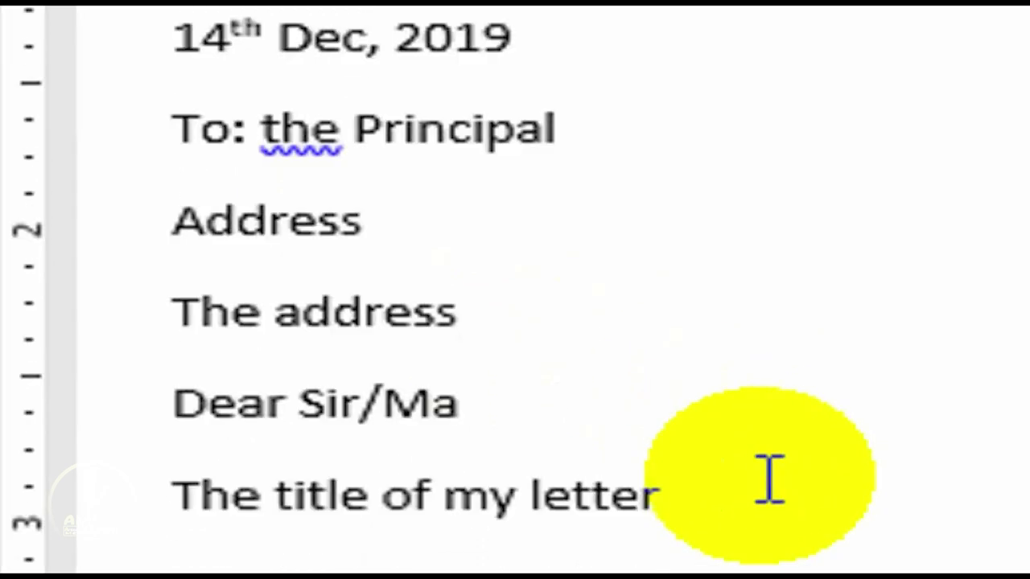
{"action": "left_click", "coordinate": [768, 439]}
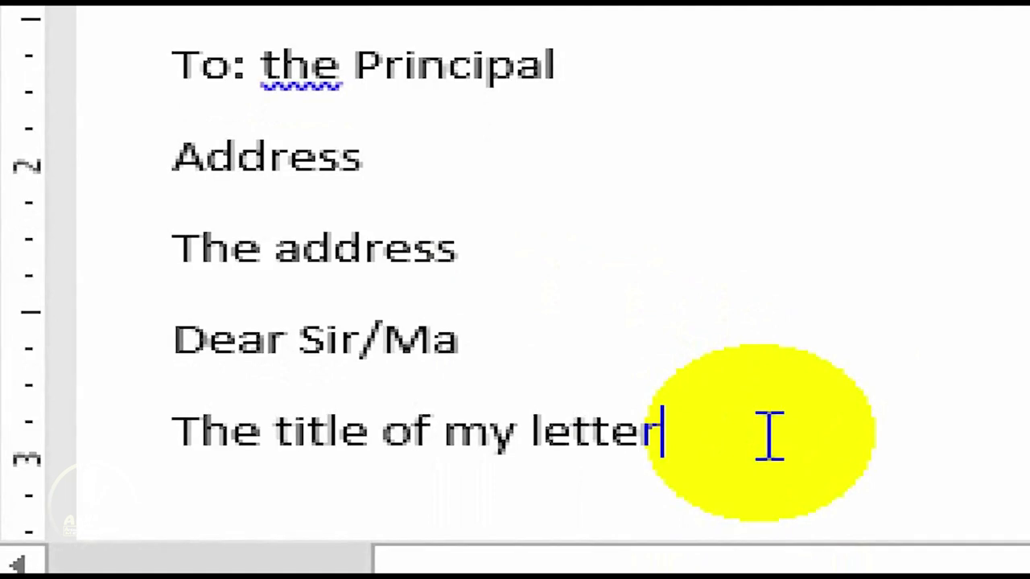
{"action": "key", "text": "Return"}
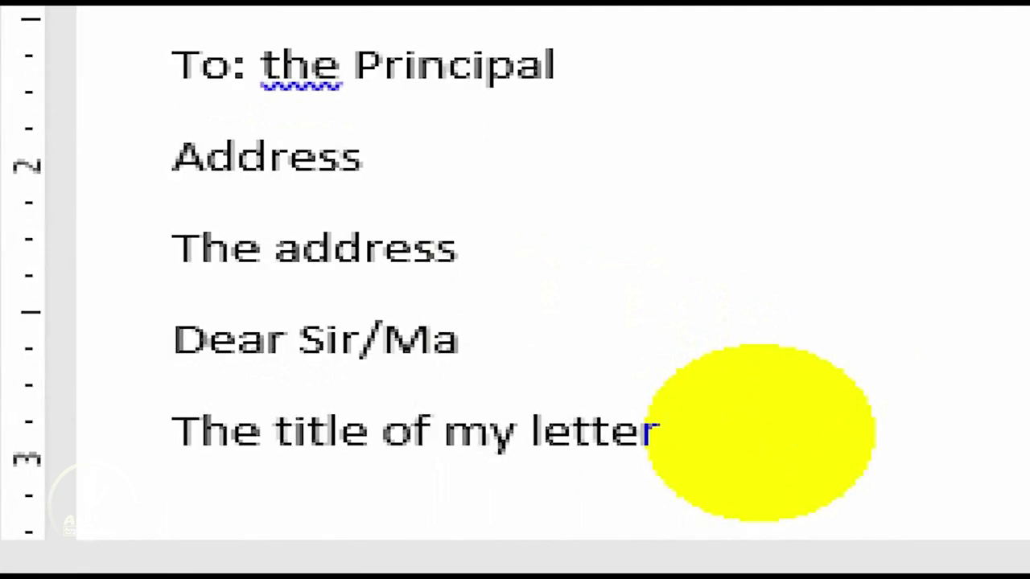
{"action": "type", "text": "="}
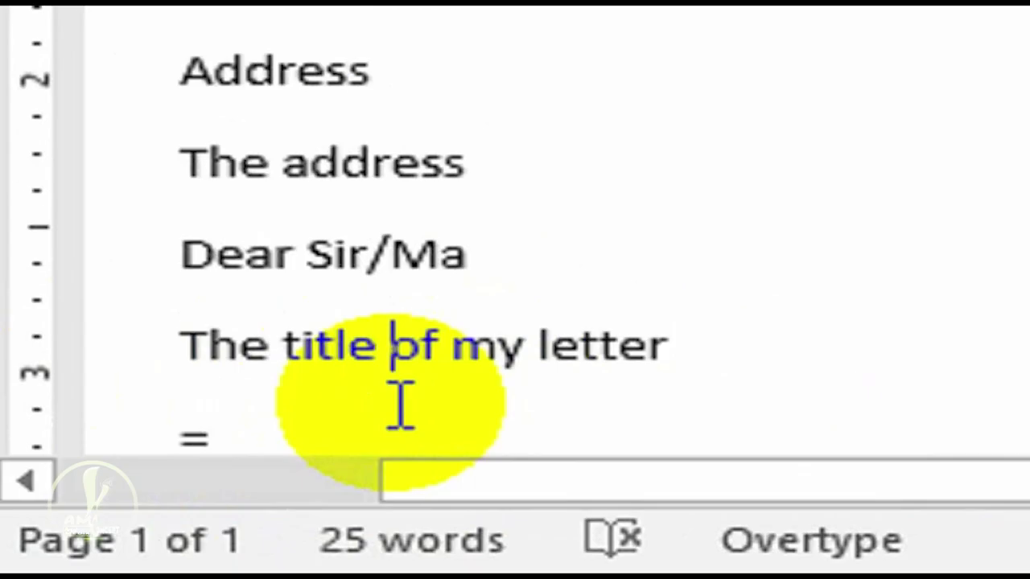
{"action": "type", "text": "r"}
- Generate three sample paragraphs with =rand(3,5) below the title and review the result
{"action": "key", "text": "BackSpace"}
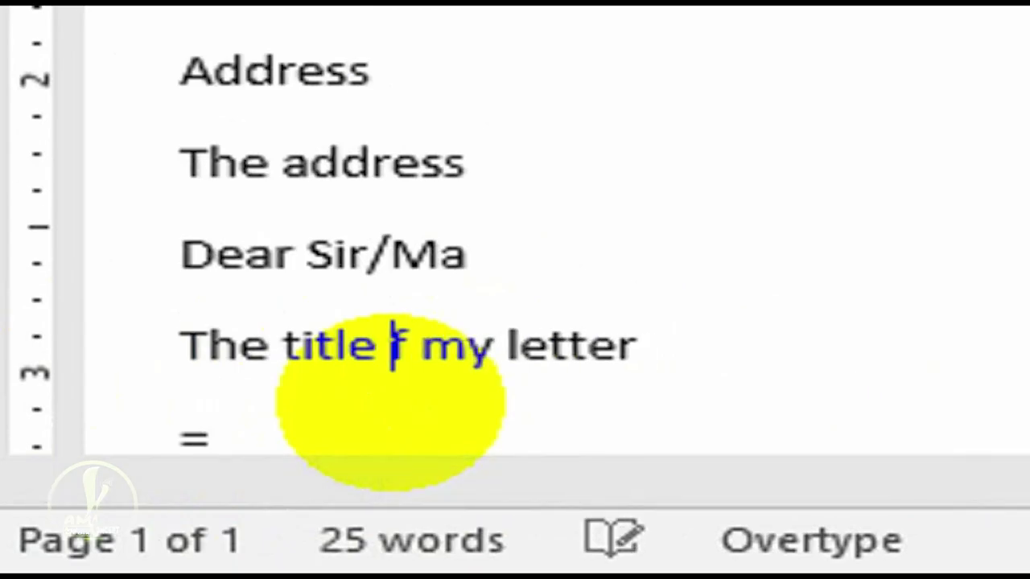
{"action": "key", "text": "Down"}
{"action": "type", "text": "ra"}
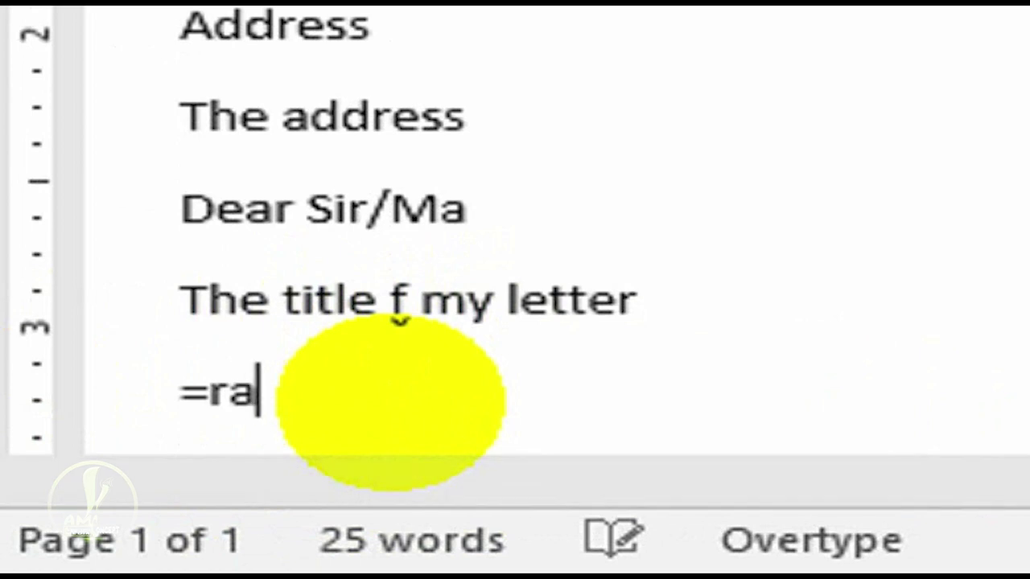
{"action": "type", "text": "nd("}
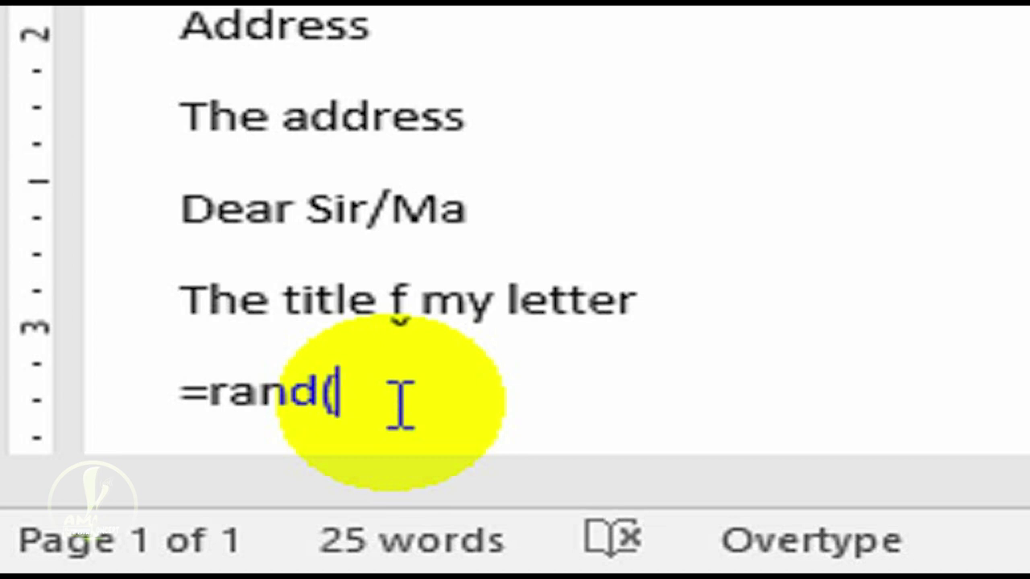
{"action": "type", "text": "3"}
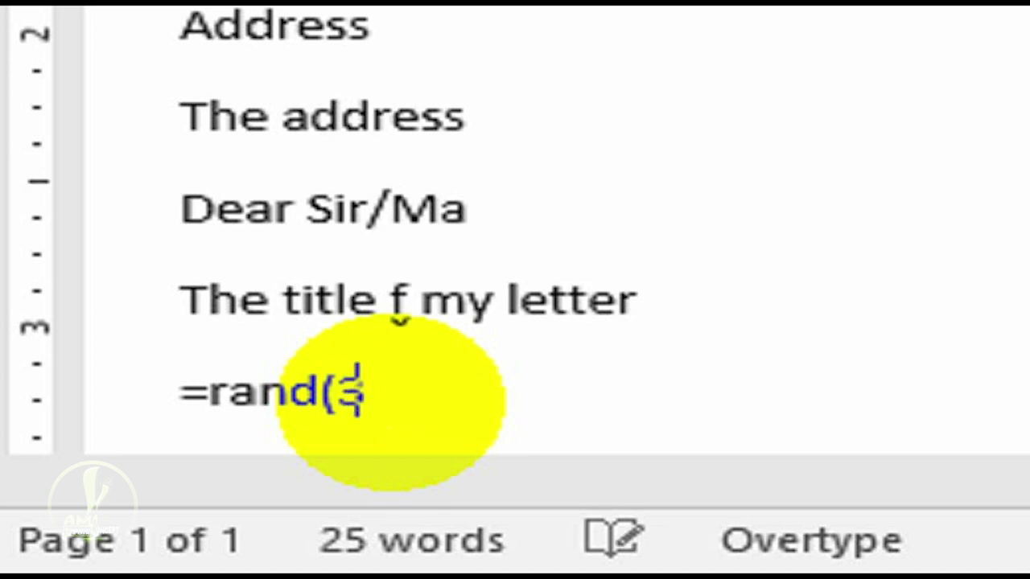
{"action": "type", "text": ","}
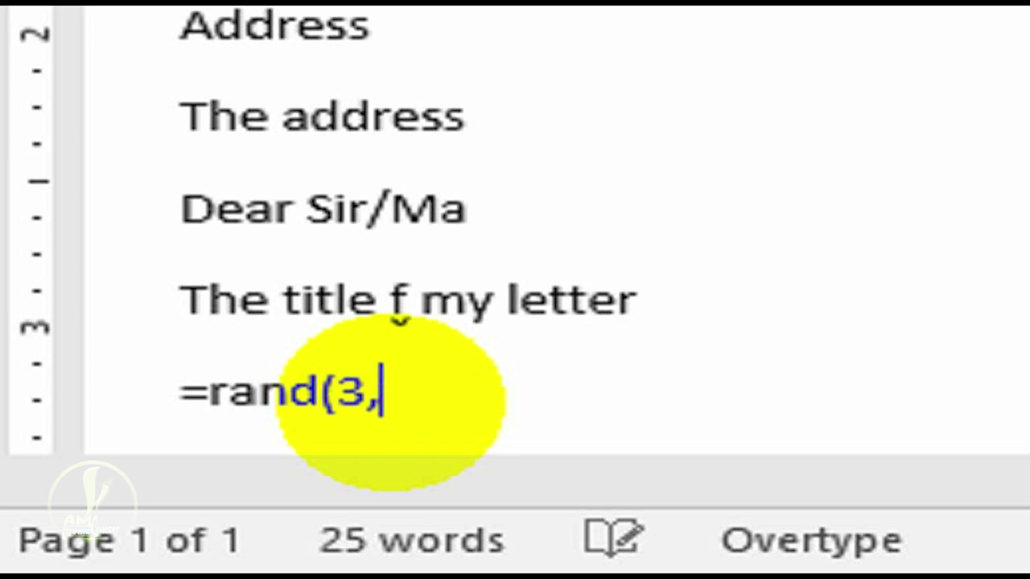
{"action": "type", "text": "1"}
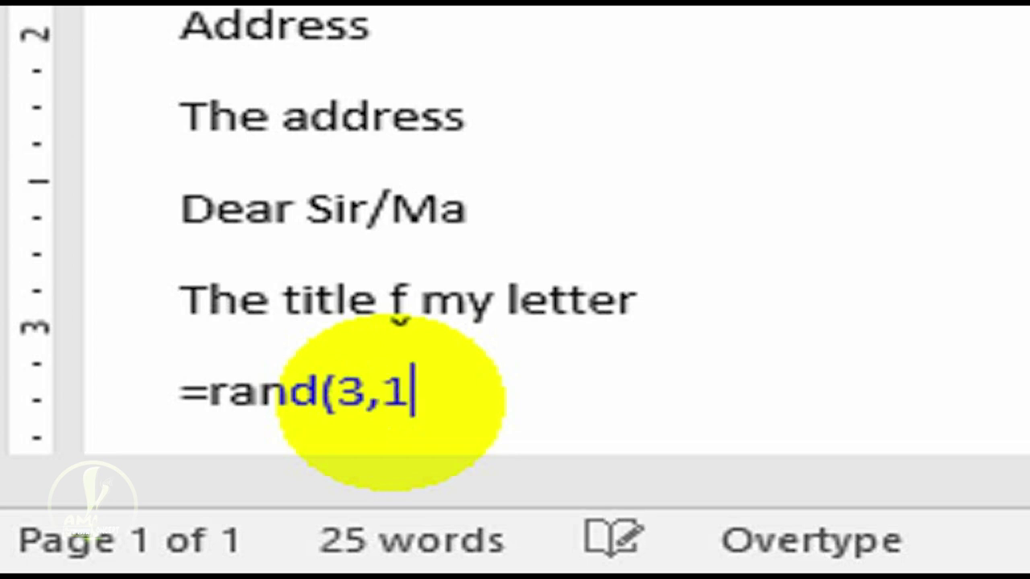
{"action": "type", "text": "2"}
{"action": "key", "text": "BackSpace"}
{"action": "key", "text": "BackSpace"}
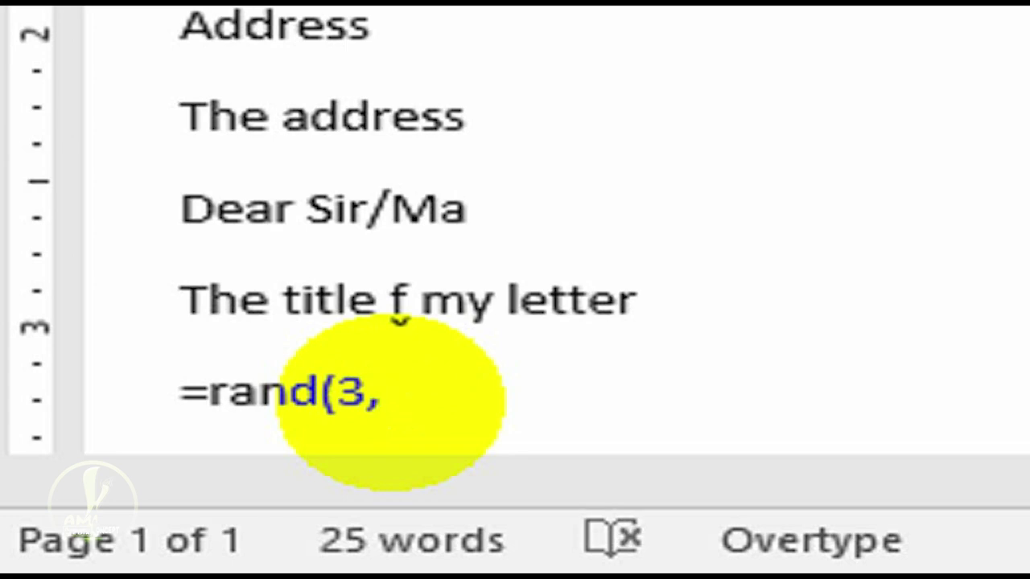
{"action": "type", "text": "5)"}
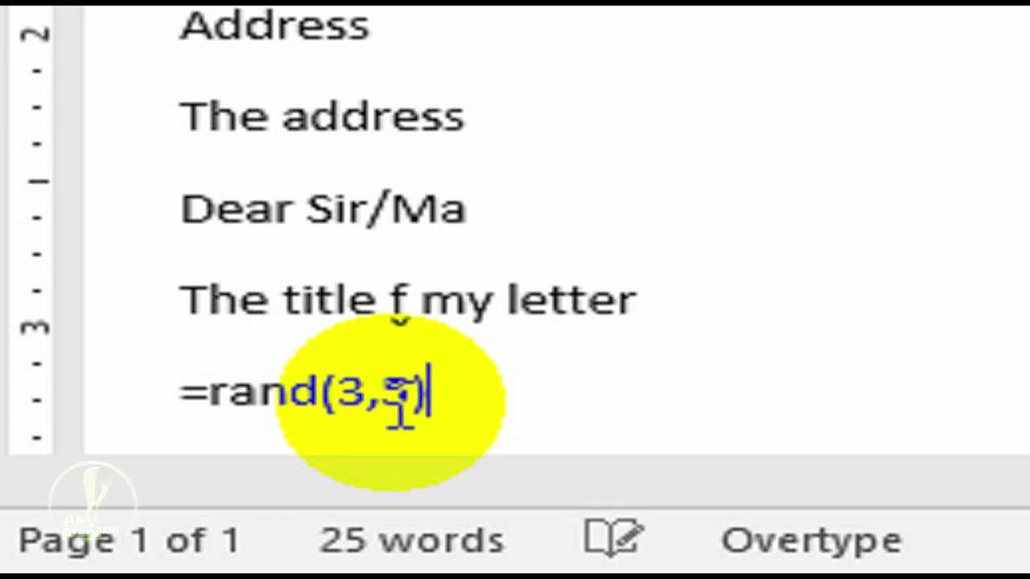
{"action": "key", "text": "Return"}
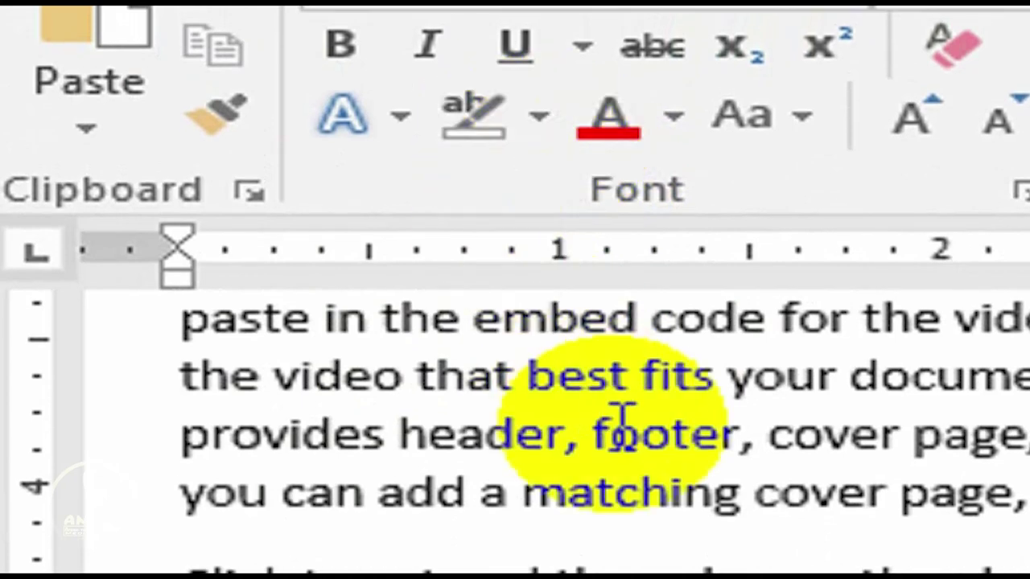
{"action": "key", "text": "ctrl+Home"}
{"action": "key", "text": "Down"}
{"action": "key", "text": "Down"}
{"action": "key", "text": "Down"}
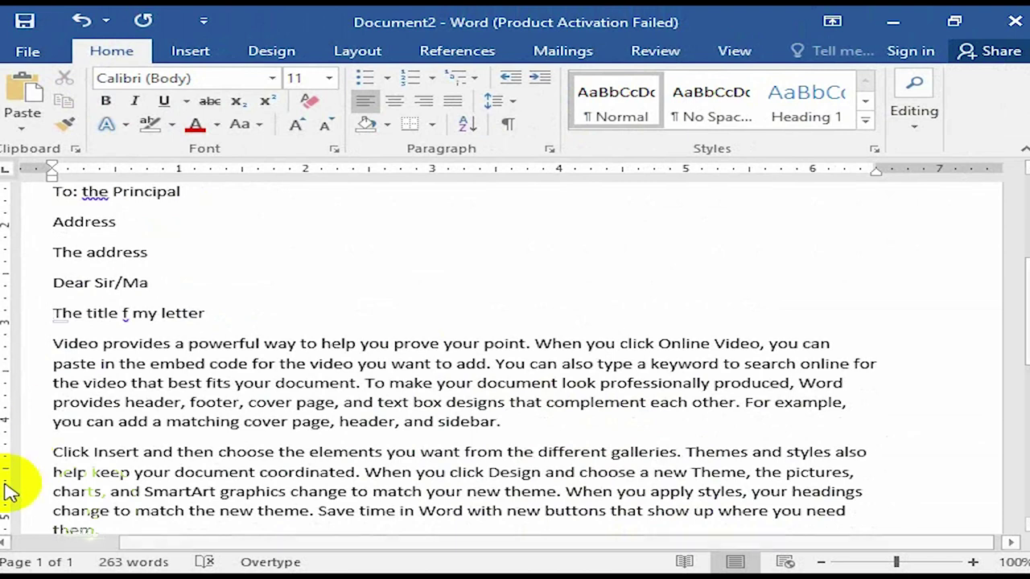
{"action": "scroll", "coordinate": [635, 531], "scroll_direction": "down", "scroll_amount": 2}
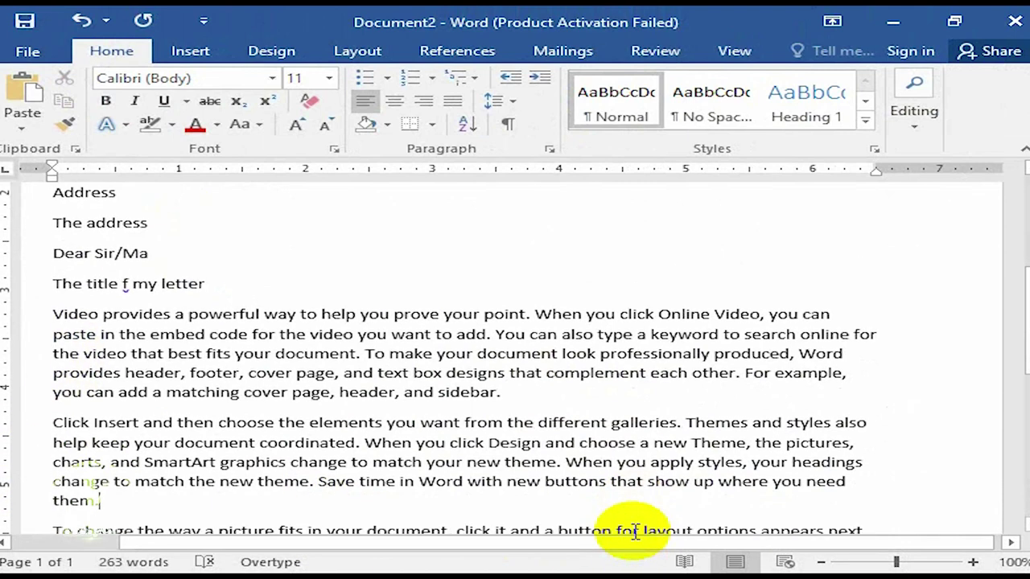
- On the empty line after the sample text, try a =rand(paragraph, line) formula, then delete it
{"action": "left_click", "coordinate": [633, 531]}
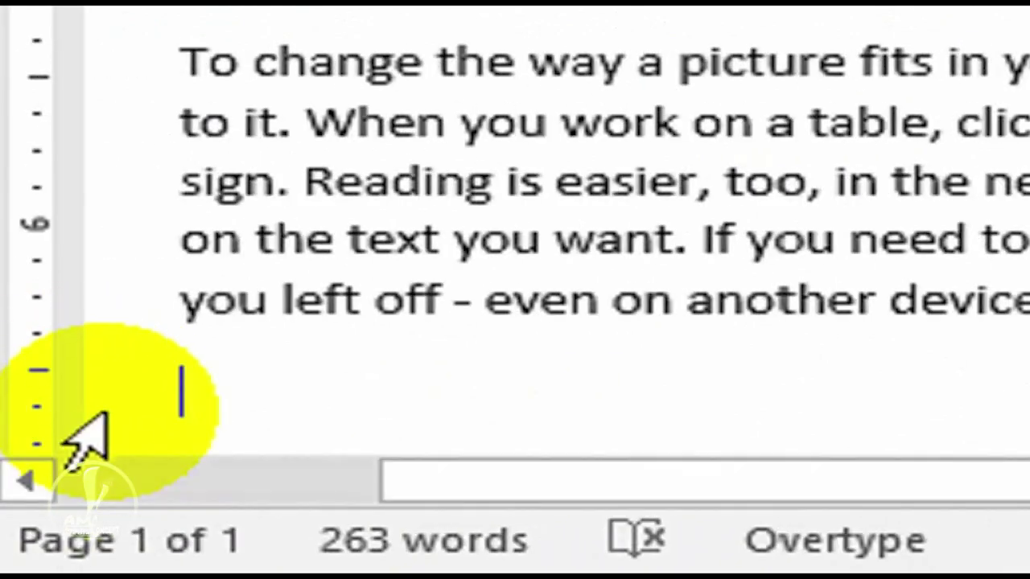
{"action": "type", "text": "="}
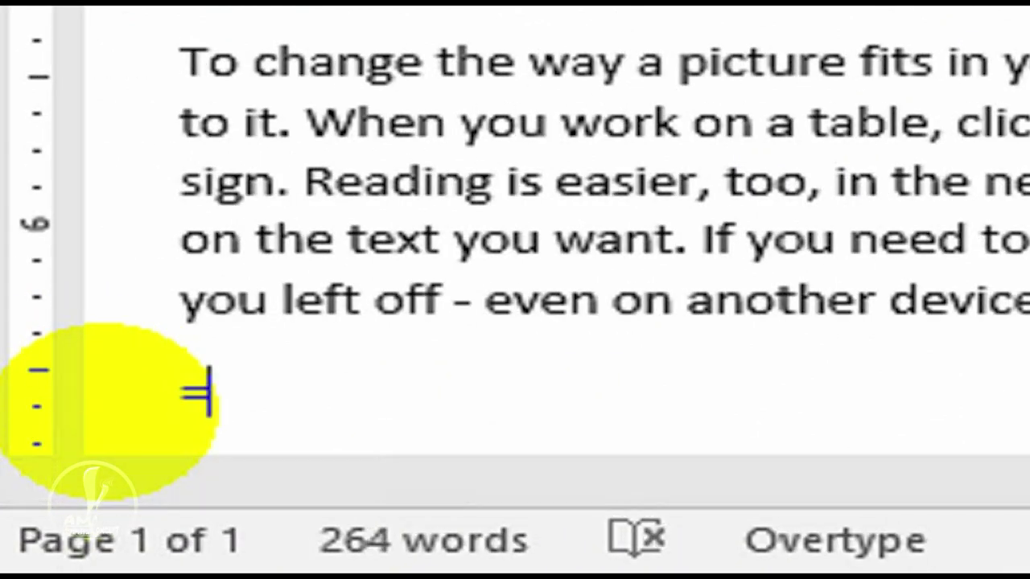
{"action": "type", "text": "rand("}
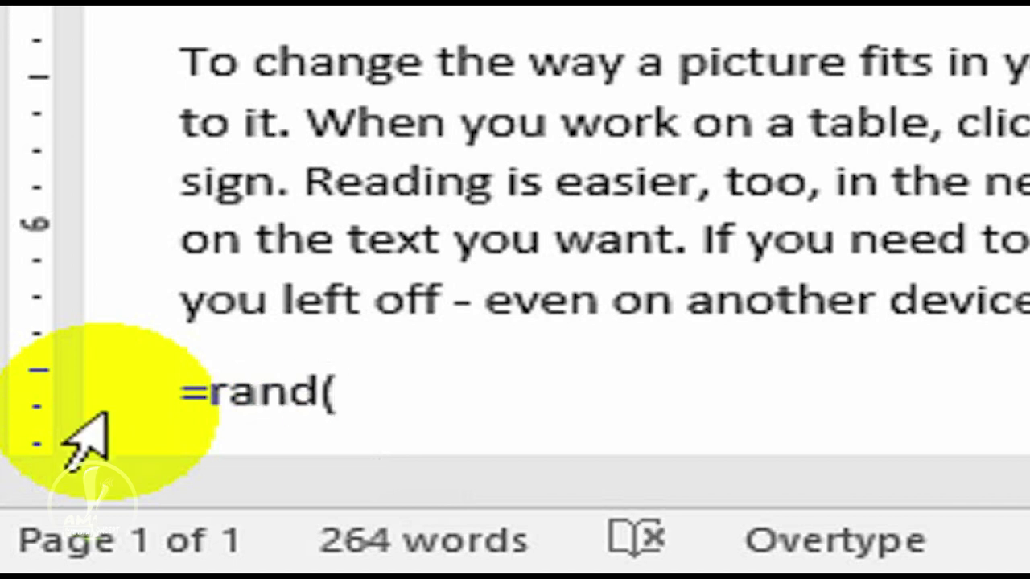
{"action": "type", "text": "para"}
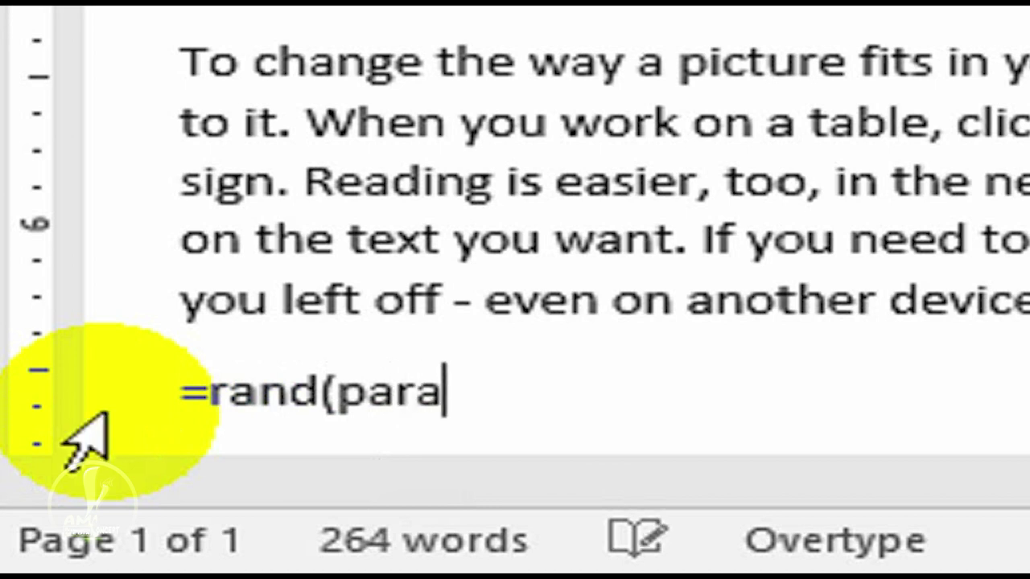
{"action": "type", "text": "grah"}
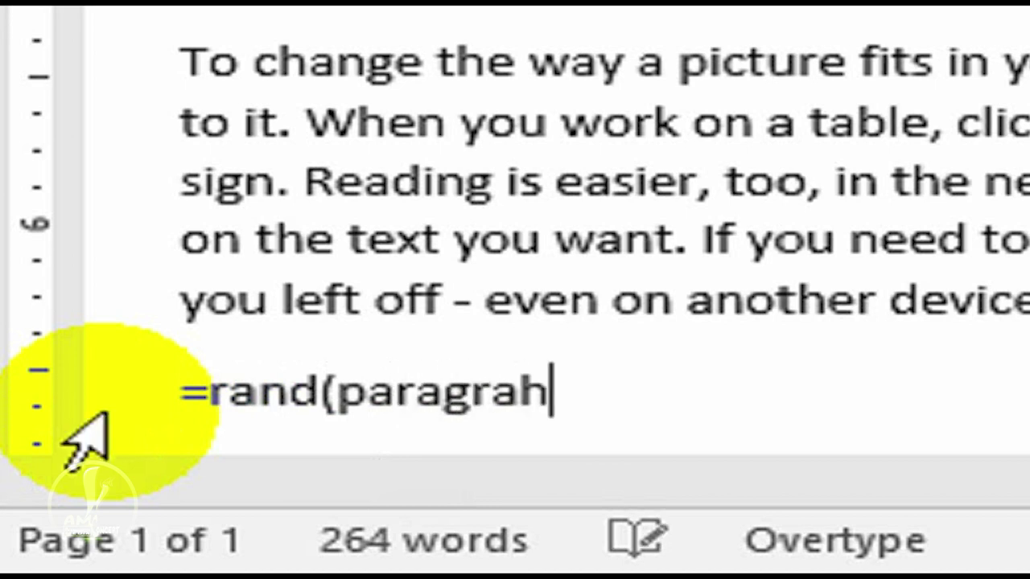
{"action": "key", "text": "BackSpace"}
{"action": "type", "text": "ph,"}
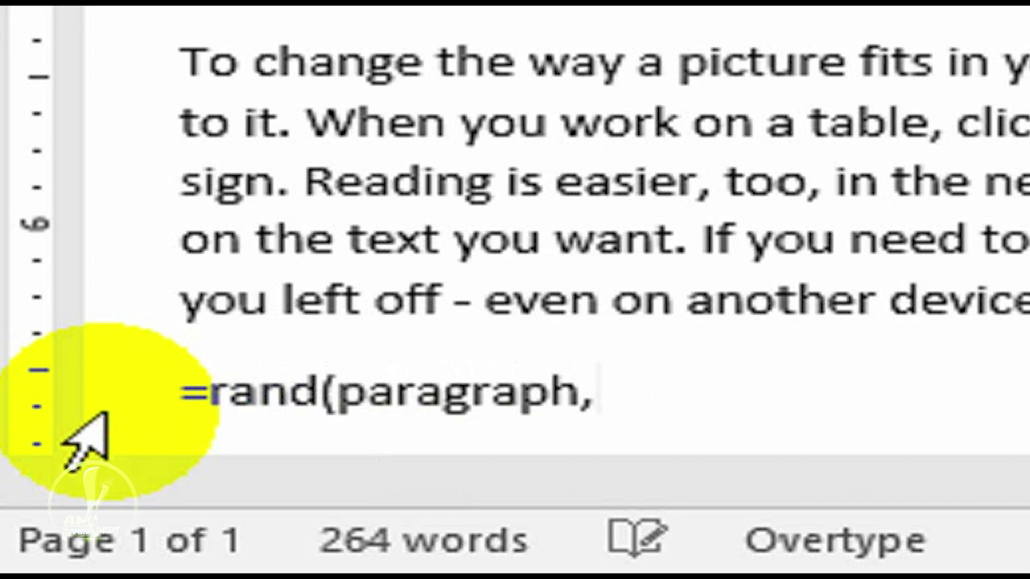
{"action": "type", "text": " line)"}
{"action": "key", "text": "BackSpace"}
{"action": "key", "text": "BackSpace"}
{"action": "key", "text": "BackSpace"}
{"action": "key", "text": "BackSpace"}
{"action": "key", "text": "BackSpace"}
{"action": "key", "text": "BackSpace"}
{"action": "key", "text": "BackSpace"}
{"action": "key", "text": "BackSpace"}
{"action": "key", "text": "BackSpace"}
{"action": "key", "text": "BackSpace"}
{"action": "key", "text": "BackSpace"}
{"action": "key", "text": "BackSpace"}
{"action": "key", "text": "BackSpace"}
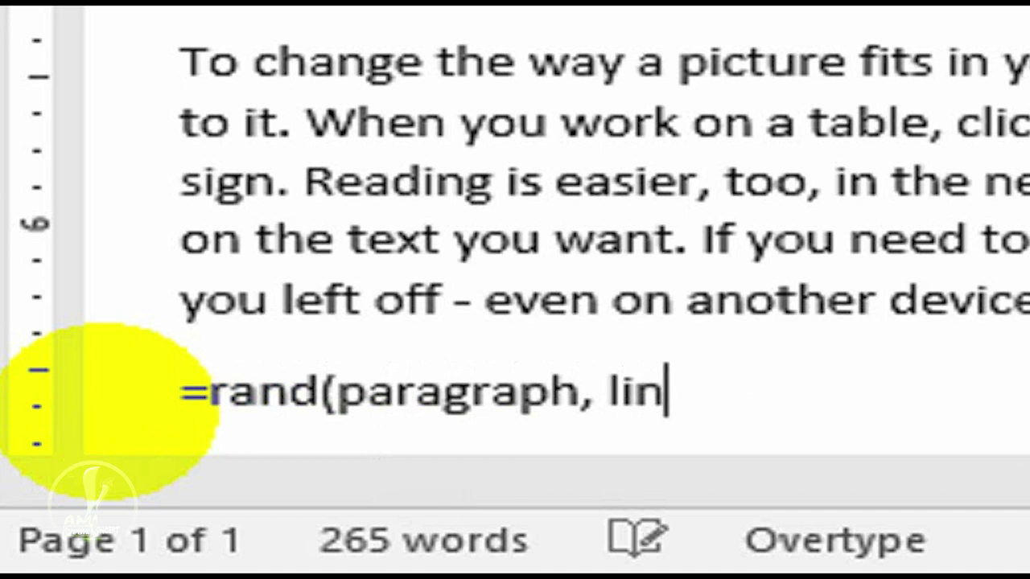
{"action": "key", "text": "BackSpace"}
{"action": "key", "text": "BackSpace"}
{"action": "key", "text": "BackSpace"}
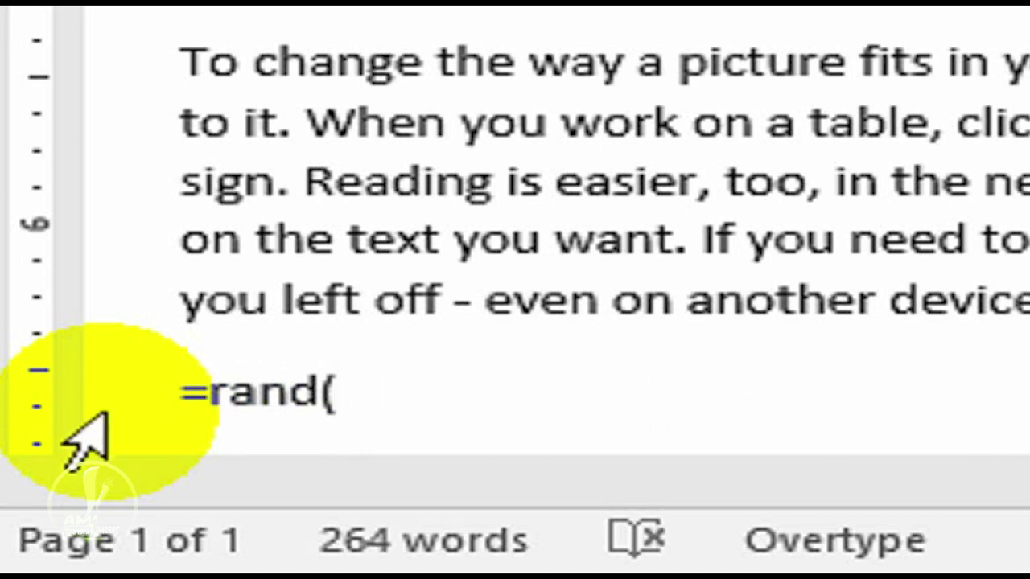
{"action": "type", "text": ")"}
{"action": "key", "text": "BackSpace"}
{"action": "key", "text": "BackSpace"}
{"action": "key", "text": "BackSpace"}
{"action": "key", "text": "BackSpace"}
{"action": "key", "text": "BackSpace"}
{"action": "key", "text": "BackSpace"}
{"action": "key", "text": "BackSpace"}
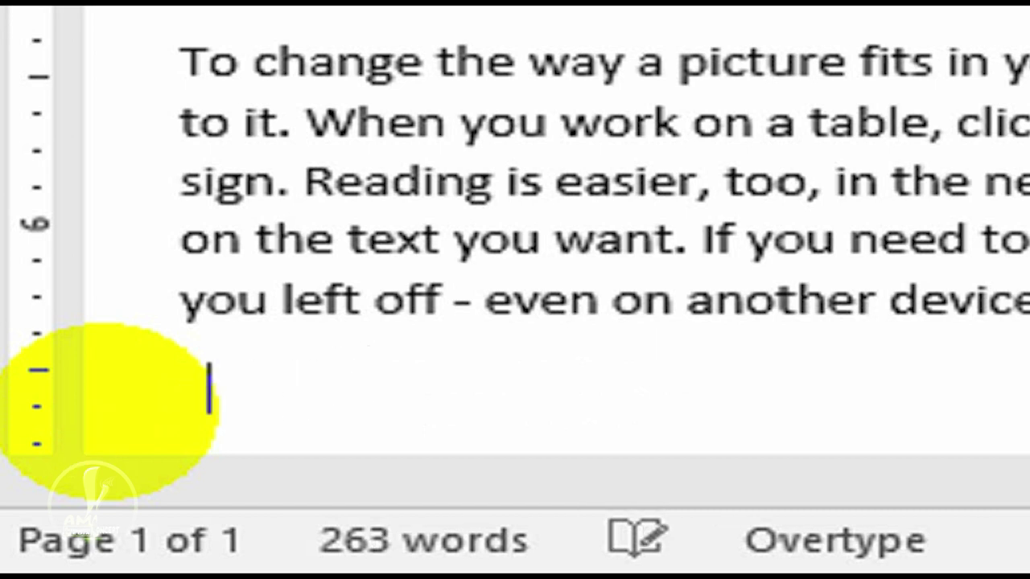
- Type the closing 'your sincerely' with 'testing' on the line below it
{"action": "type", "text": "your s"}
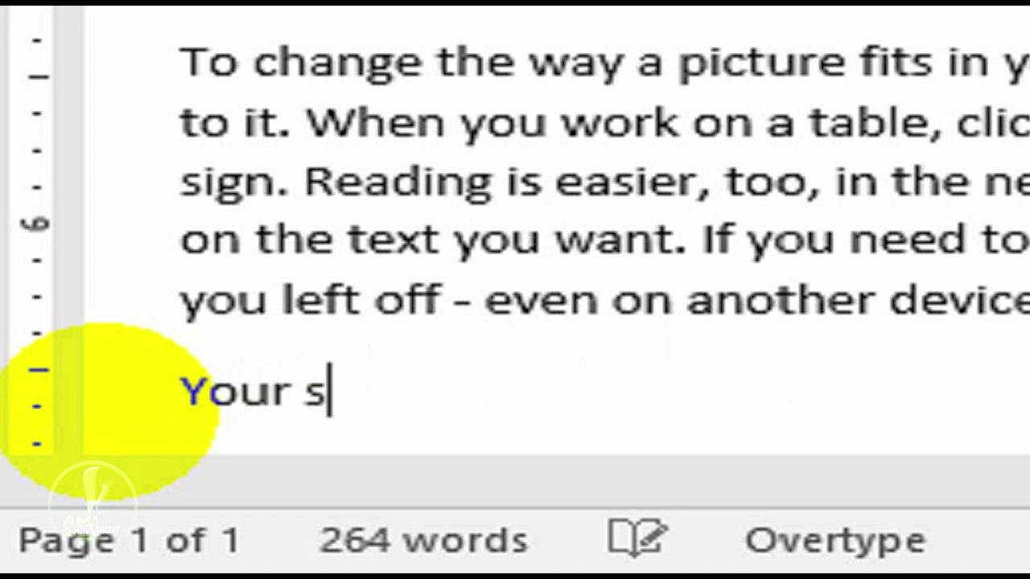
{"action": "type", "text": "incerely"}
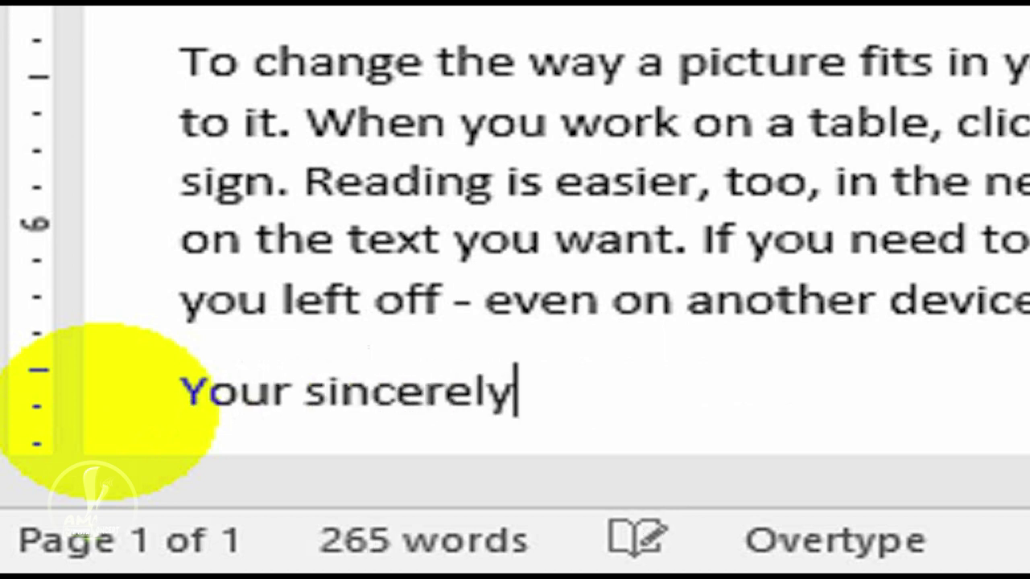
{"action": "key", "text": "Return"}
{"action": "type", "text": "testing"}
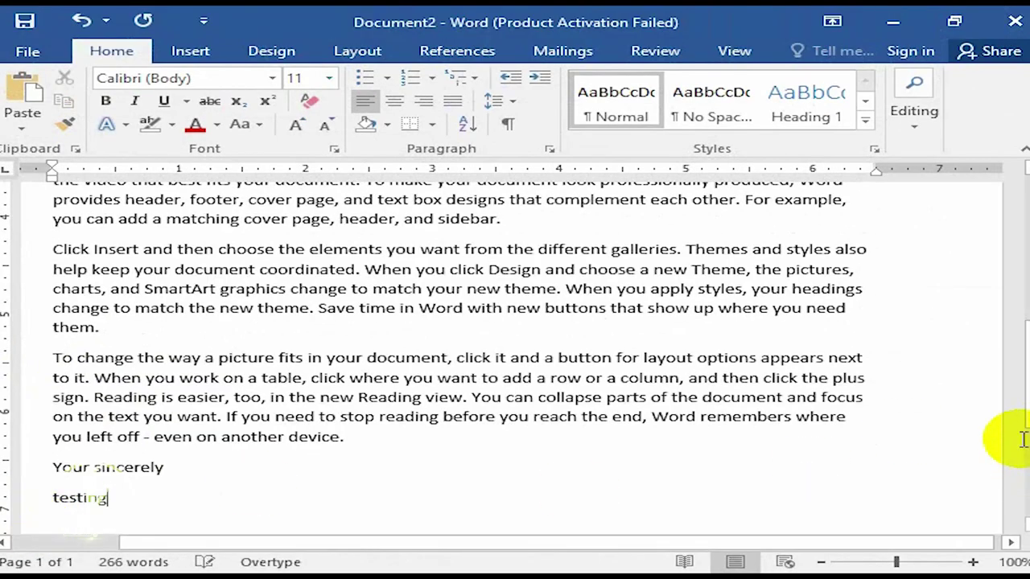
- Select the four 'The address' lines at the top and, after trying right and left alignment, centre them
{"action": "left_click_drag", "start_coordinate": [1022, 330], "coordinate": [1026, 205]}
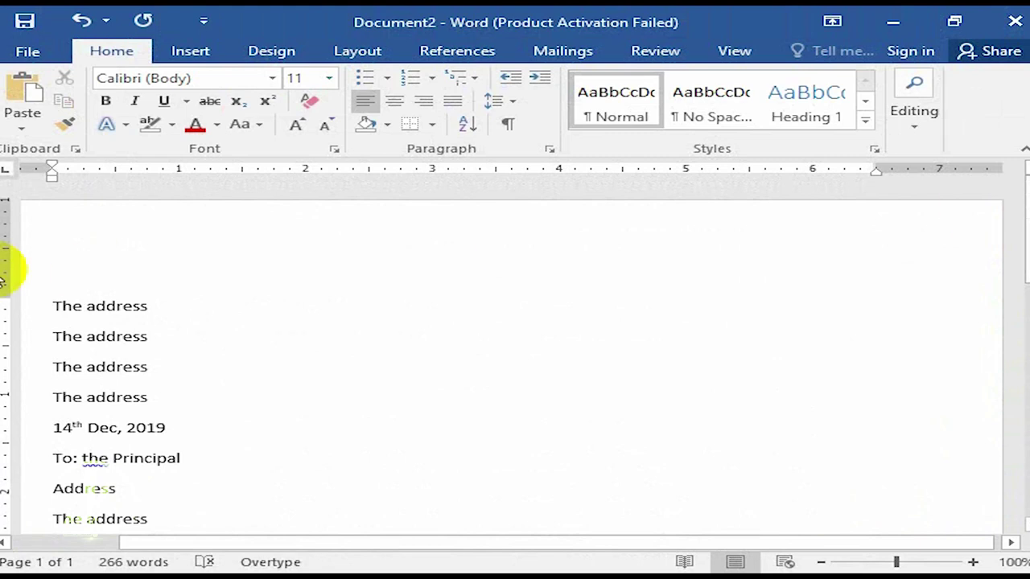
{"action": "left_click_drag", "start_coordinate": [168, 409], "coordinate": [50, 317]}
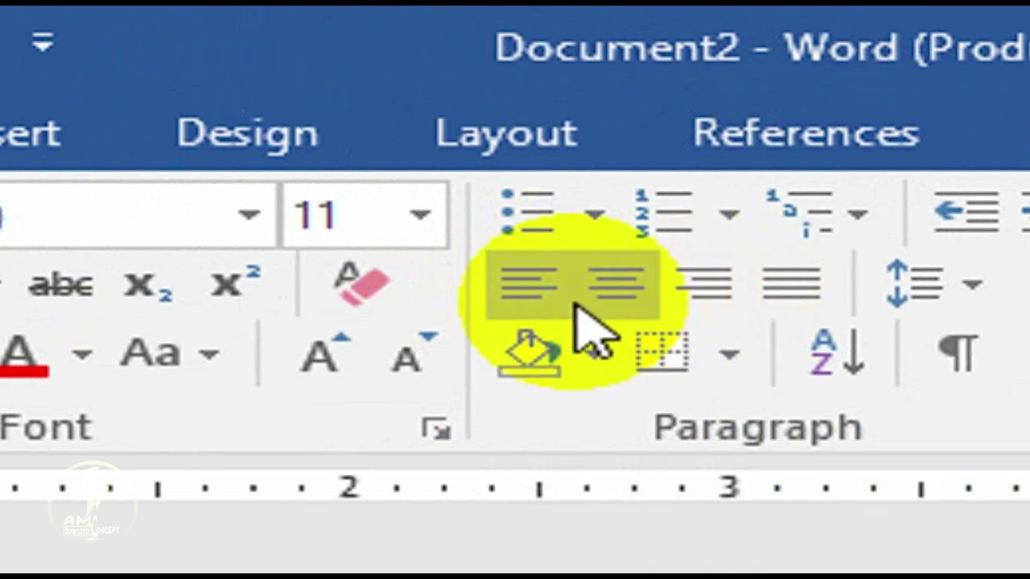
{"action": "left_click", "coordinate": [611, 300]}
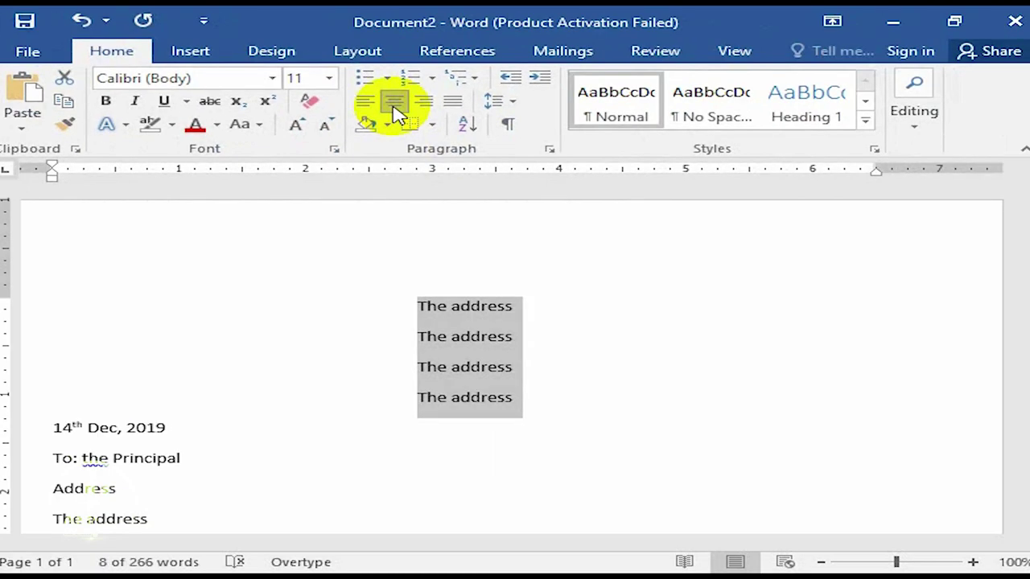
{"action": "left_click", "coordinate": [420, 112]}
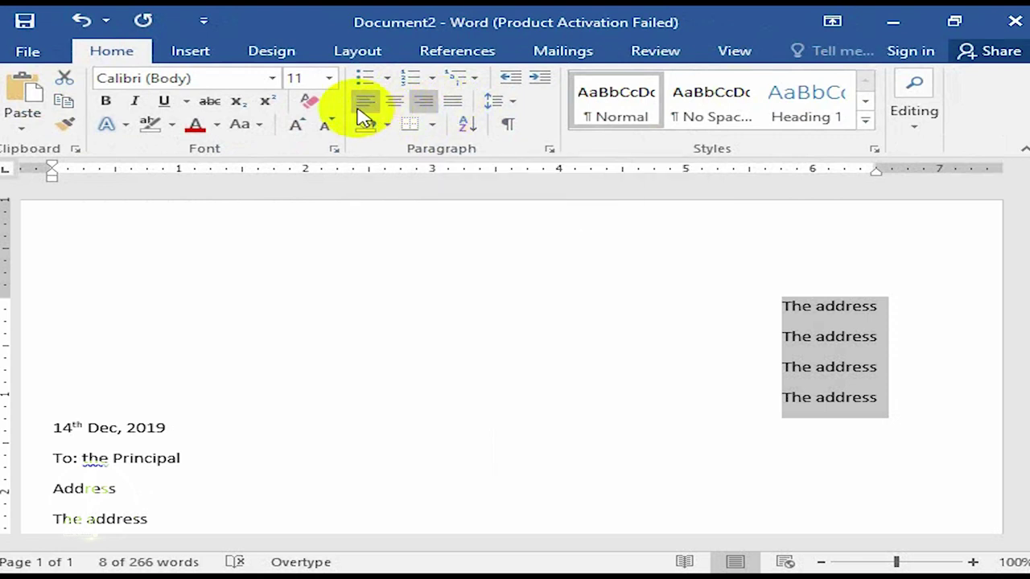
{"action": "type", "text": "R"}
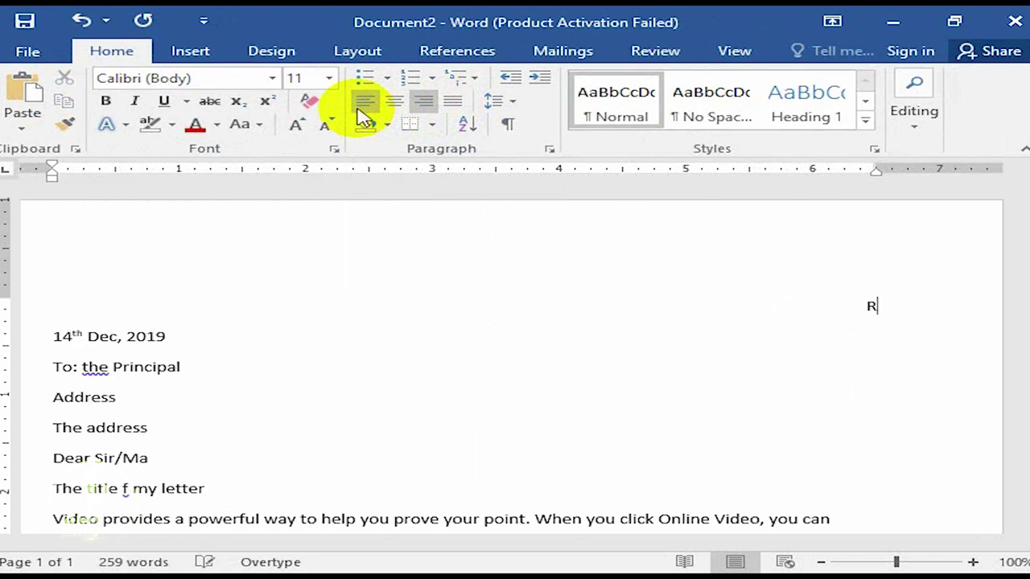
{"action": "key", "text": "ctrl+z"}
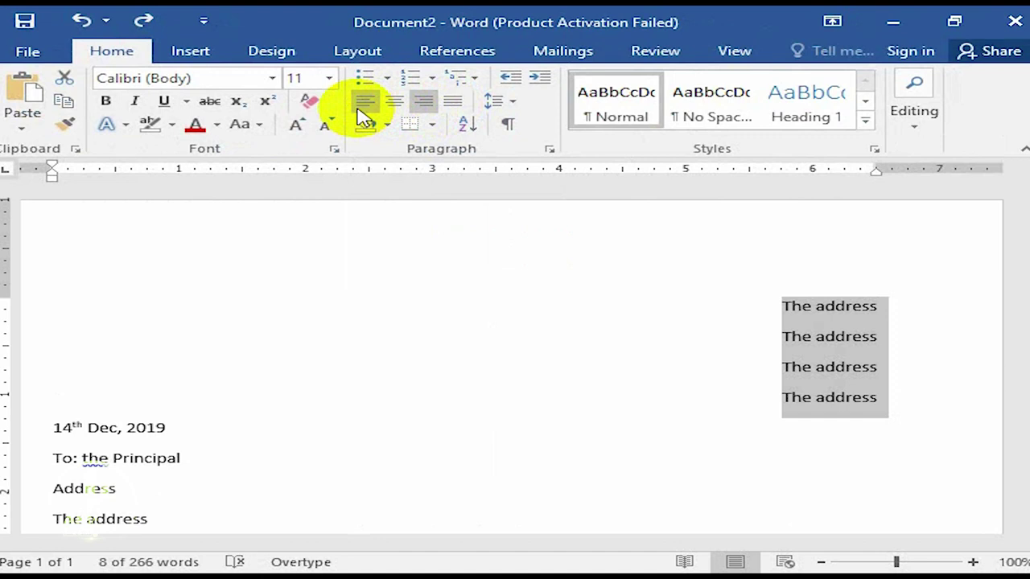
{"action": "left_click", "coordinate": [360, 110]}
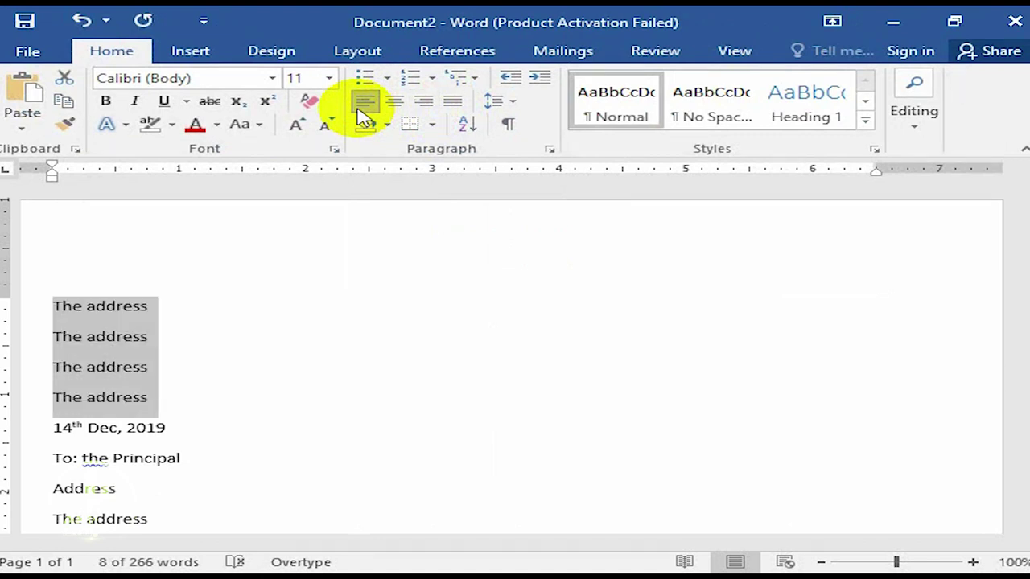
{"action": "key", "text": "ctrl+e"}
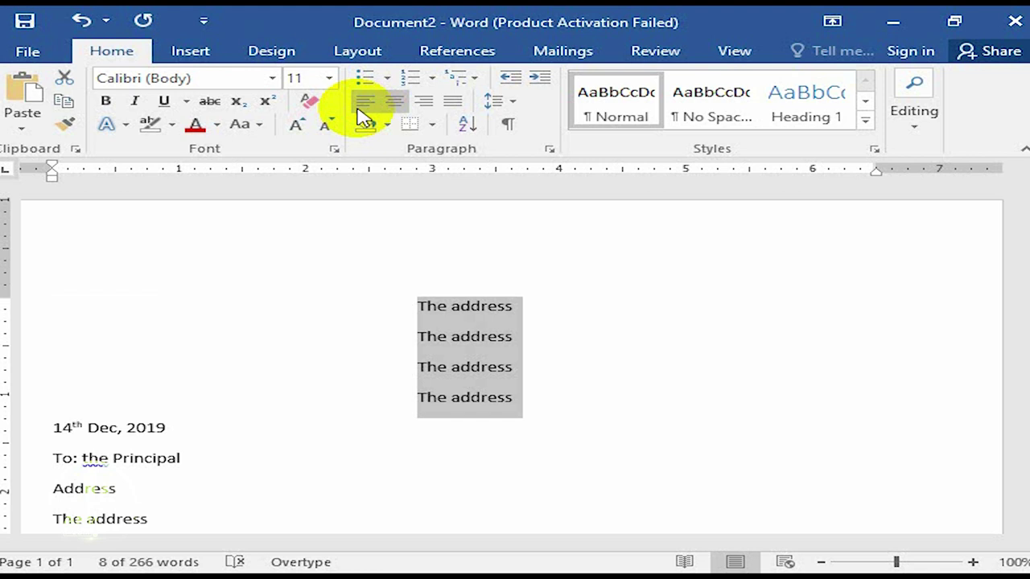
- Set Alignment to Left for the address lines in the Paragraph dialog and confirm
{"action": "left_click", "coordinate": [551, 150]}
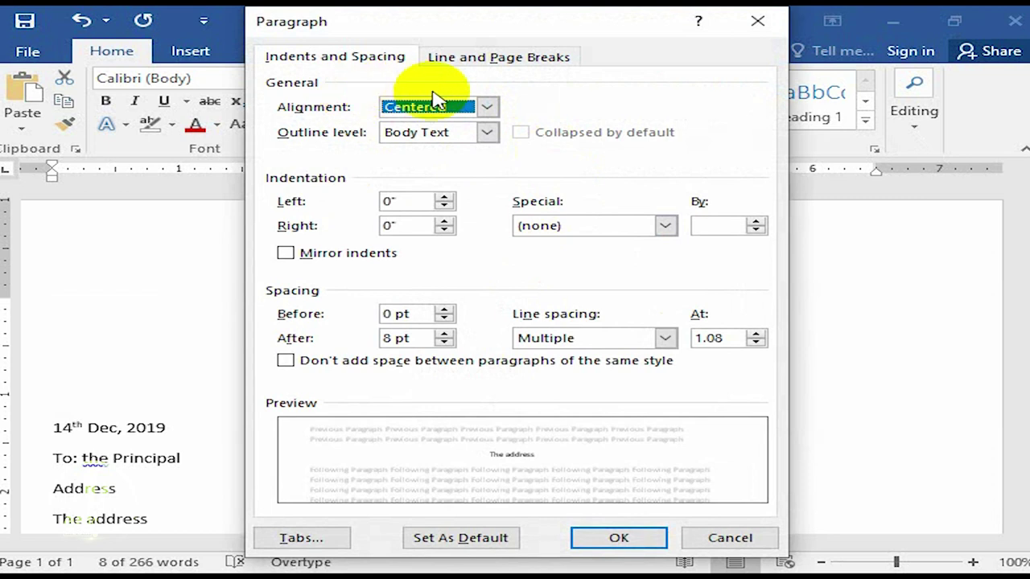
{"action": "left_click", "coordinate": [485, 107]}
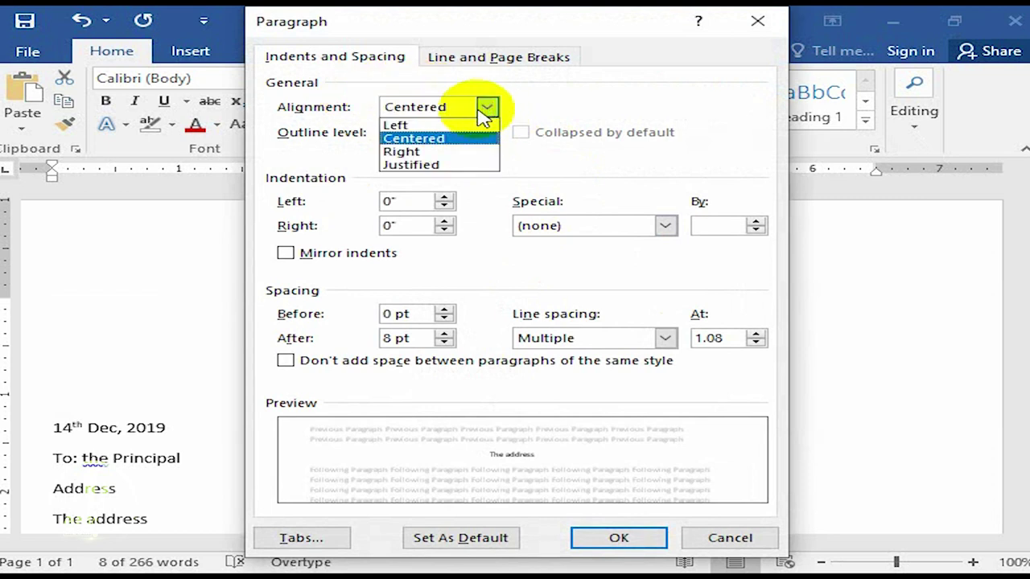
{"action": "left_click", "coordinate": [438, 125]}
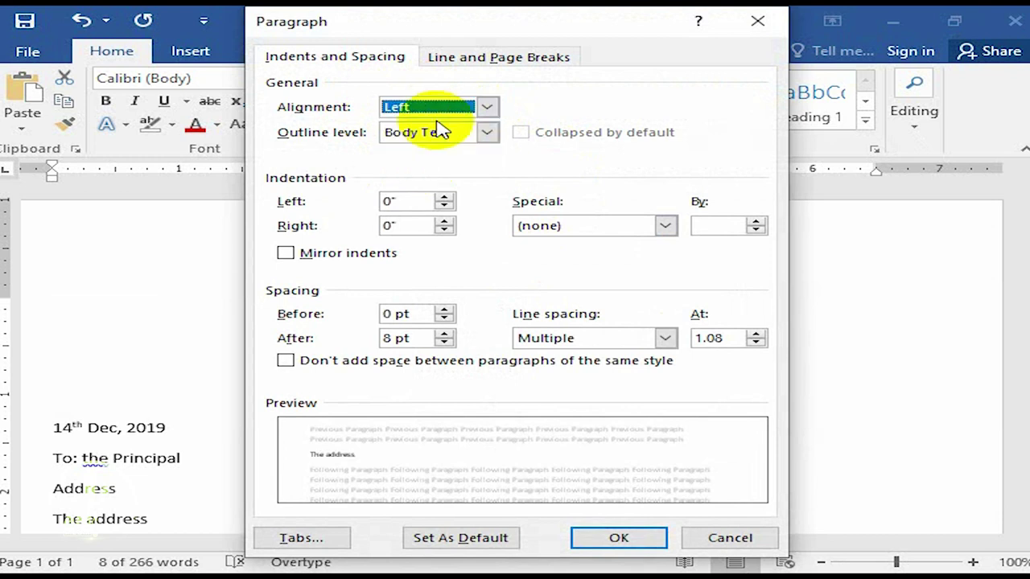
{"action": "left_click", "coordinate": [618, 538]}
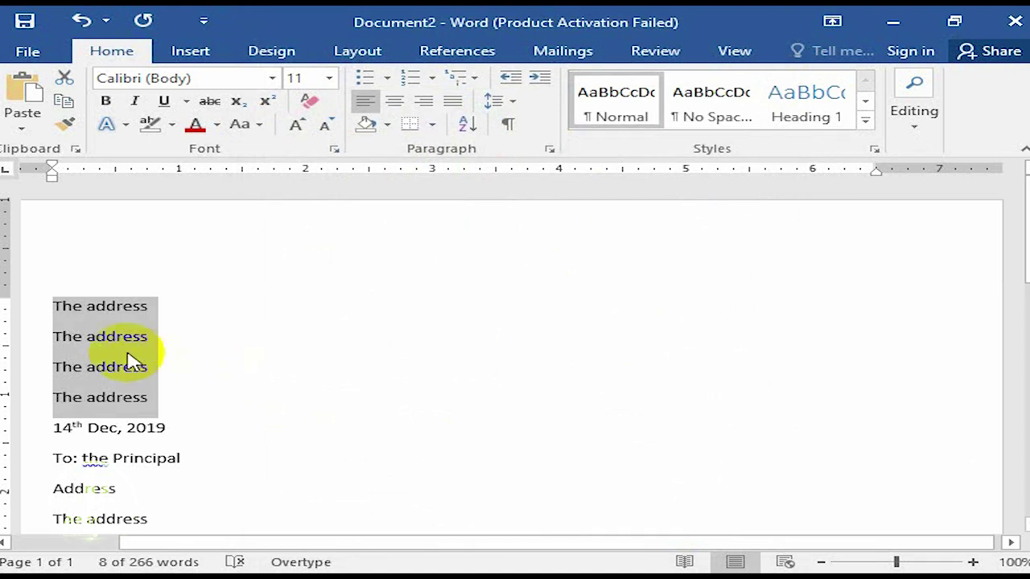
{"action": "key", "text": "Tab"}
{"action": "key", "text": "Tab"}
{"action": "key", "text": "Tab"}
{"action": "key", "text": "Tab"}
{"action": "key", "text": "Tab"}
{"action": "key", "text": "Tab"}
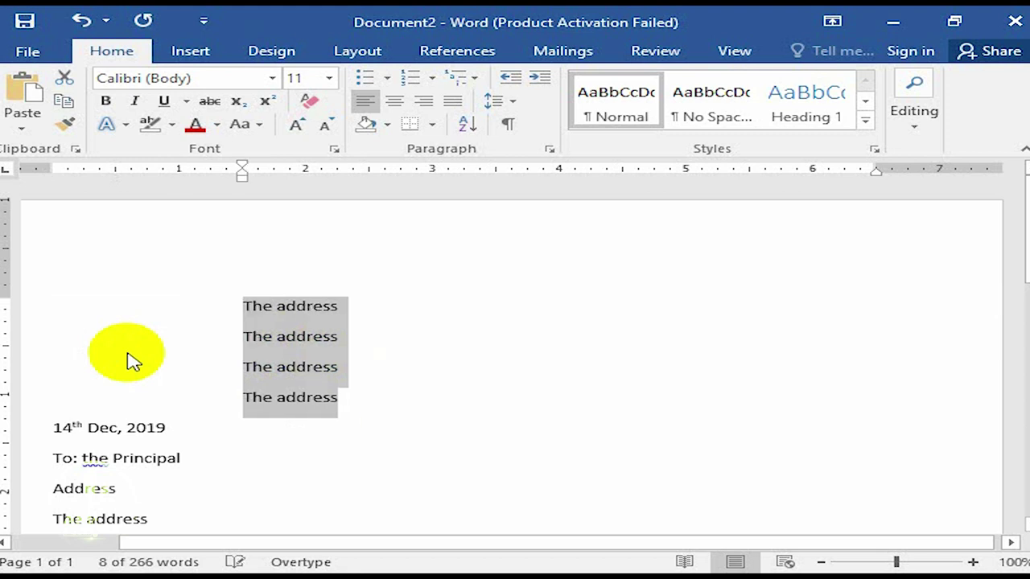
{"action": "key", "text": "Tab"}
{"action": "key", "text": "Tab"}
{"action": "key", "text": "Tab"}
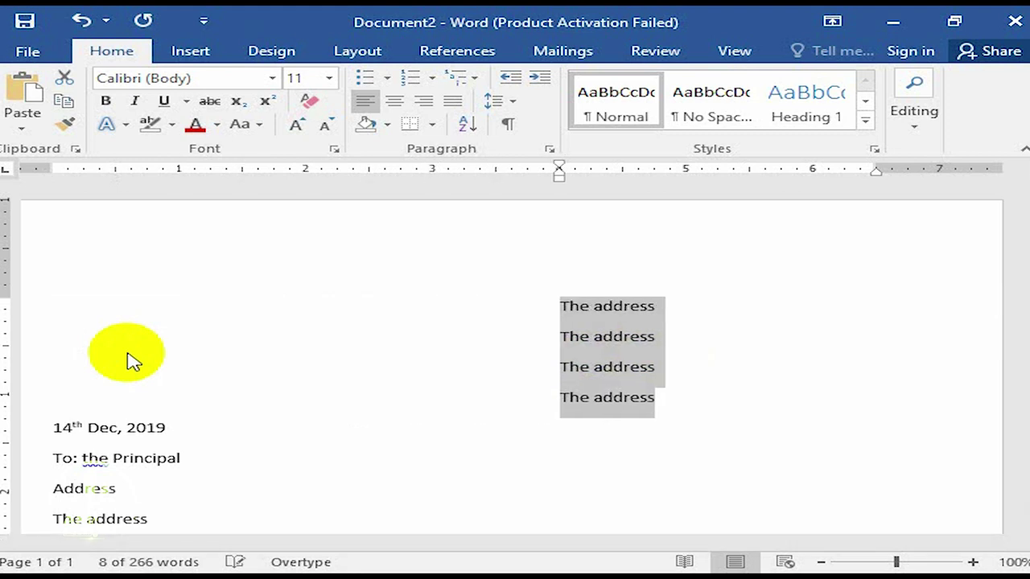
{"action": "key", "text": "Tab"}
{"action": "key", "text": "Tab"}
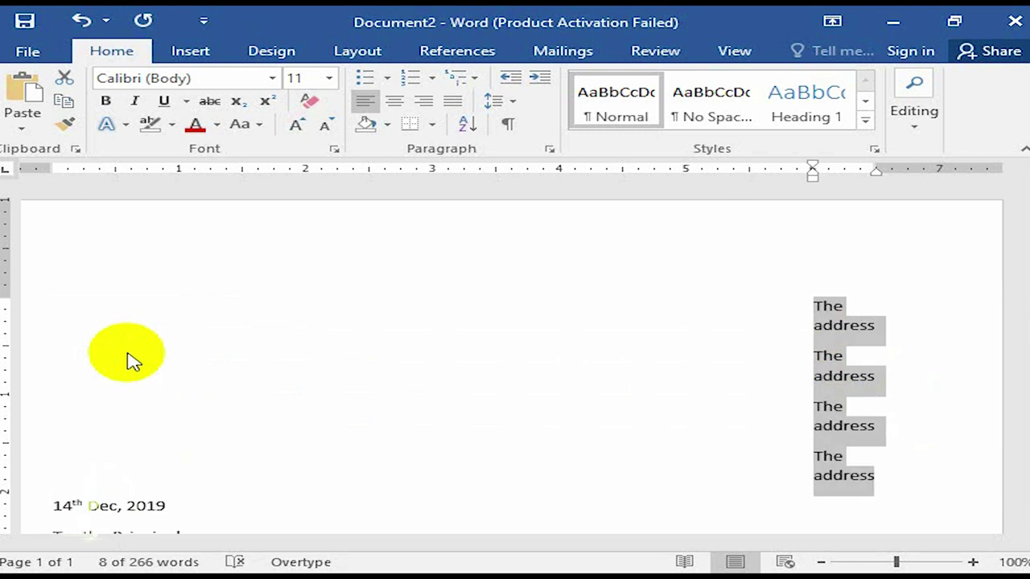
{"action": "key", "text": "shift+Tab"}
{"action": "key", "text": "shift+Tab"}
{"action": "key", "text": "shift+Tab"}
{"action": "key", "text": "shift+Tab"}
{"action": "key", "text": "shift+Tab"}
{"action": "key", "text": "shift+Tab"}
{"action": "key", "text": "shift+Tab"}
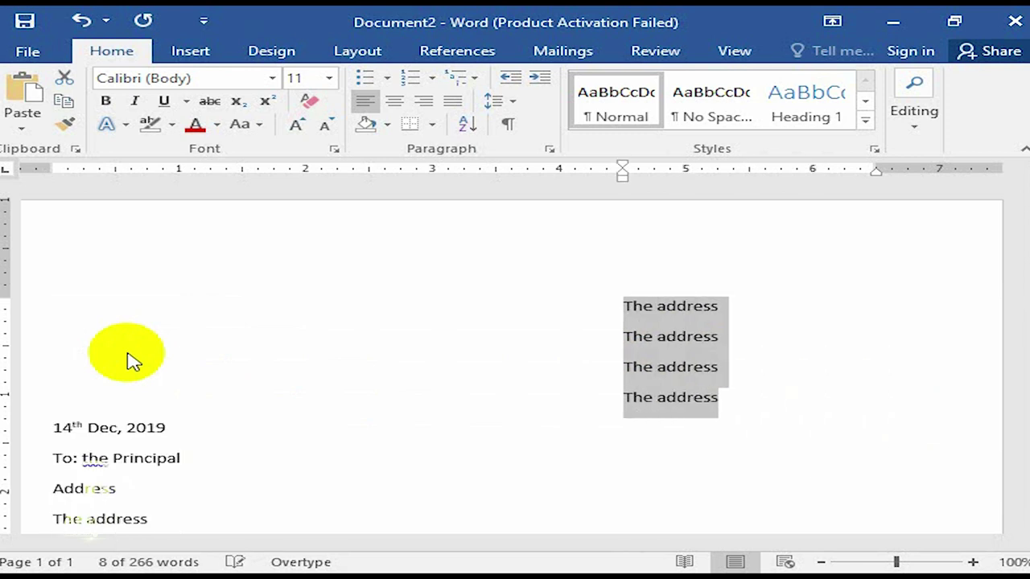
{"action": "key", "text": "shift+Tab"}
{"action": "key", "text": "shift+Tab"}
{"action": "key", "text": "shift+Tab"}
{"action": "key", "text": "shift+Tab"}
{"action": "key", "text": "shift+Tab"}
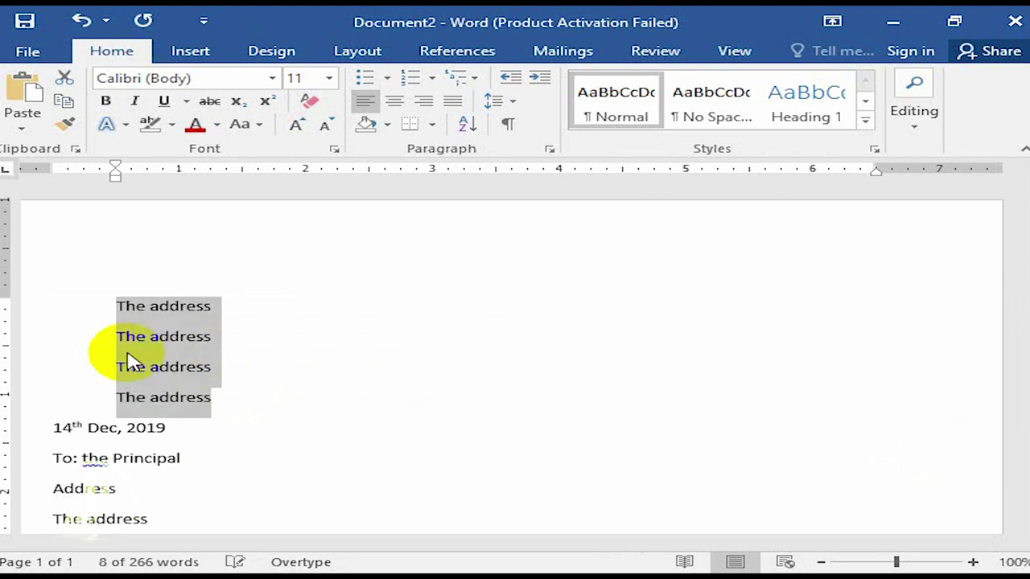
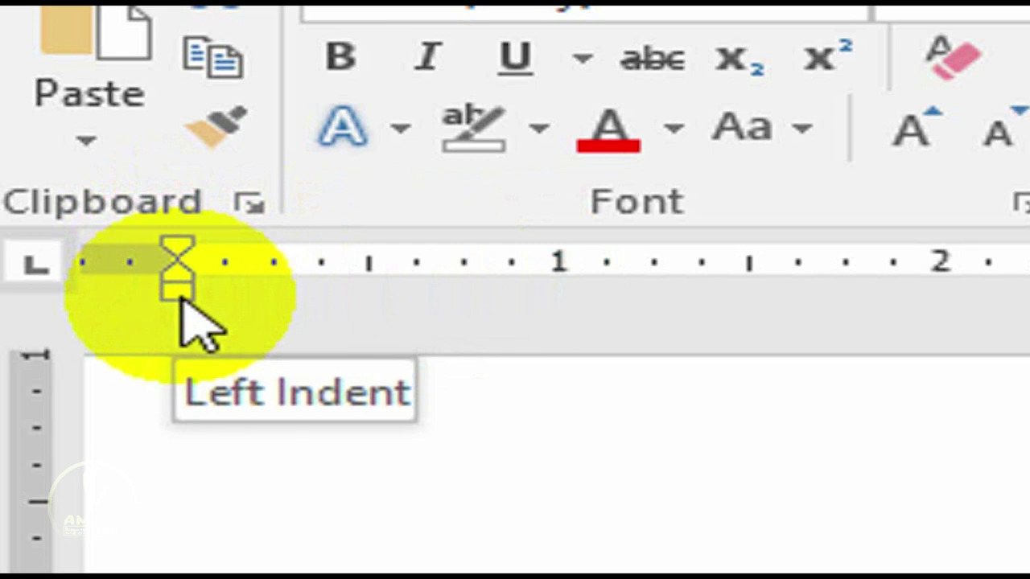
- Drag the left indent of the four 'The address' lines to roughly the 5-inch ruler mark
{"action": "left_click_drag", "start_coordinate": [181, 299], "coordinate": [844, 282]}
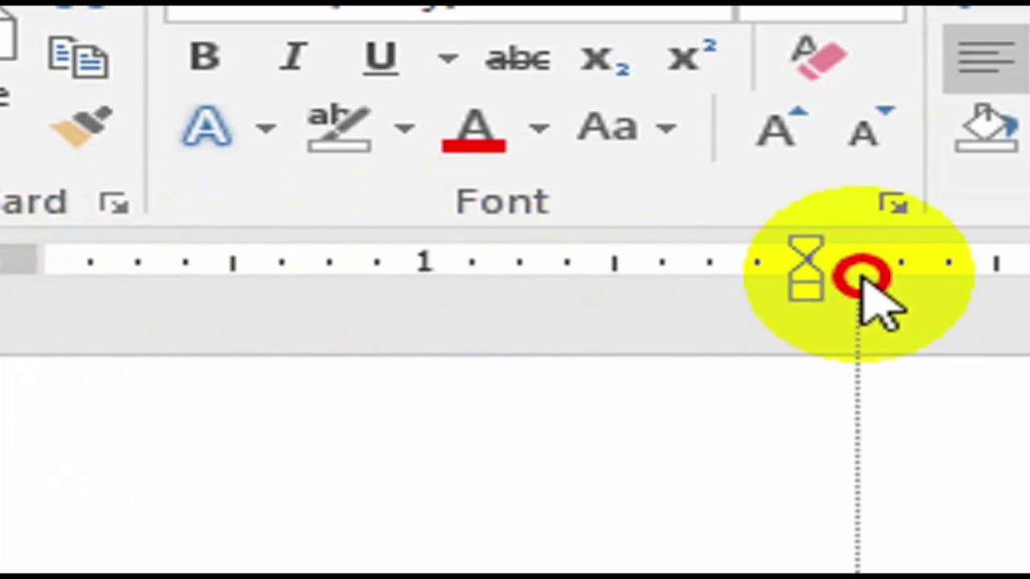
{"action": "mouse_move", "coordinate": [860, 278]}
{"action": "left_mouse_down"}
{"action": "mouse_move", "coordinate": [871, 276]}
{"action": "mouse_move", "coordinate": [384, 336]}
{"action": "left_mouse_up"}
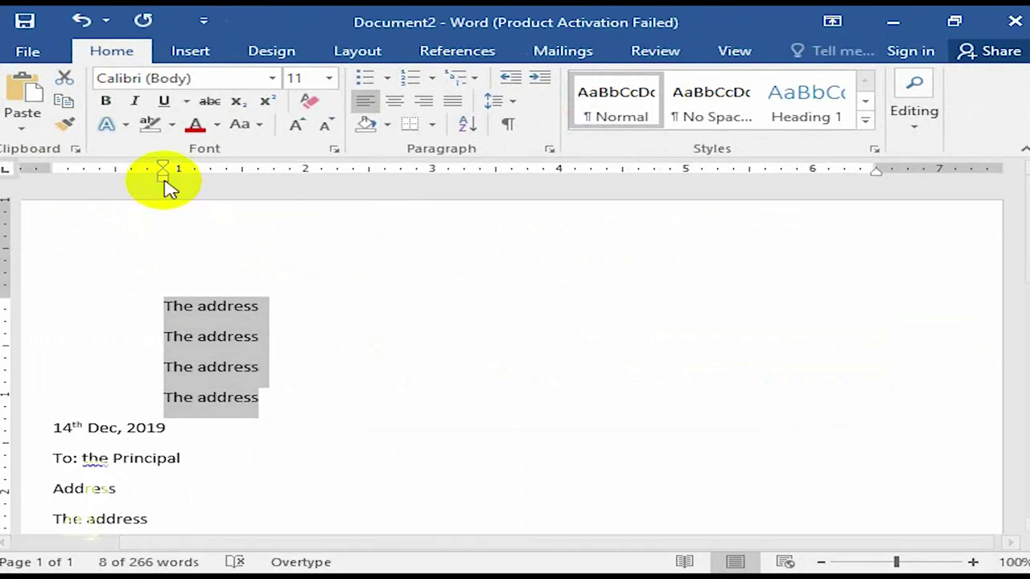
{"action": "mouse_move", "coordinate": [163, 178]}
{"action": "left_mouse_down"}
{"action": "mouse_move", "coordinate": [695, 187]}
{"action": "mouse_move", "coordinate": [683, 186]}
{"action": "left_mouse_up"}
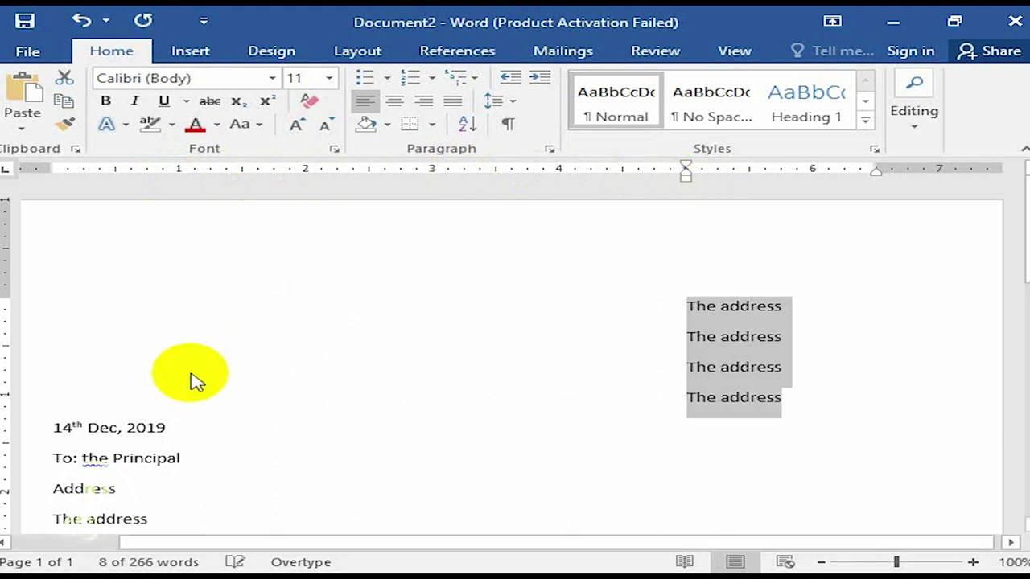
- Tab the '14th Dec, 2019' date line right until it sits beneath the address block
{"action": "left_click", "coordinate": [169, 426]}
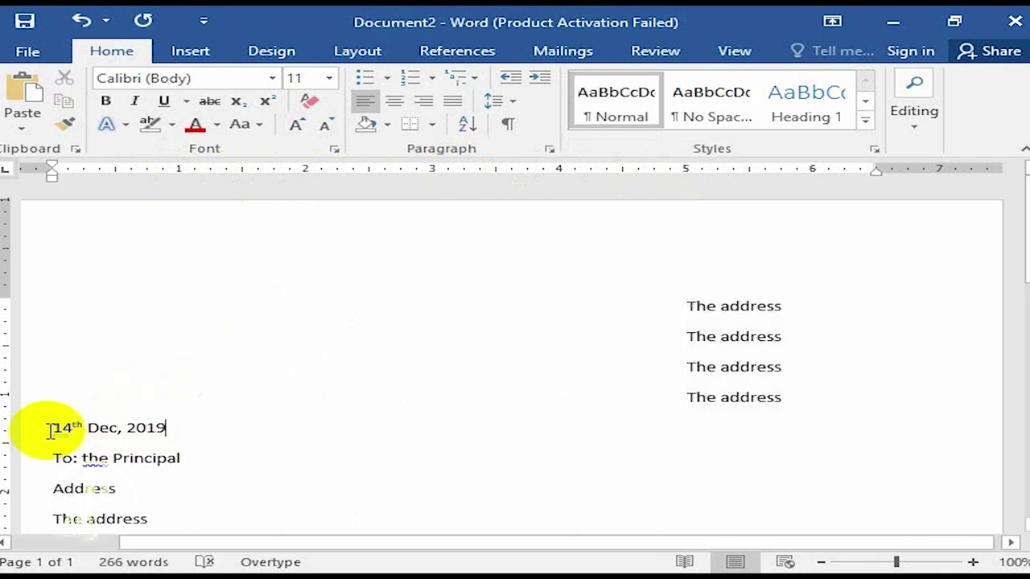
{"action": "key", "text": "Tab"}
{"action": "key", "text": "Tab"}
{"action": "key", "text": "Tab"}
{"action": "key", "text": "Tab"}
{"action": "key", "text": "Tab"}
{"action": "key", "text": "Tab"}
{"action": "key", "text": "Tab"}
{"action": "key", "text": "Tab"}
{"action": "key", "text": "Tab"}
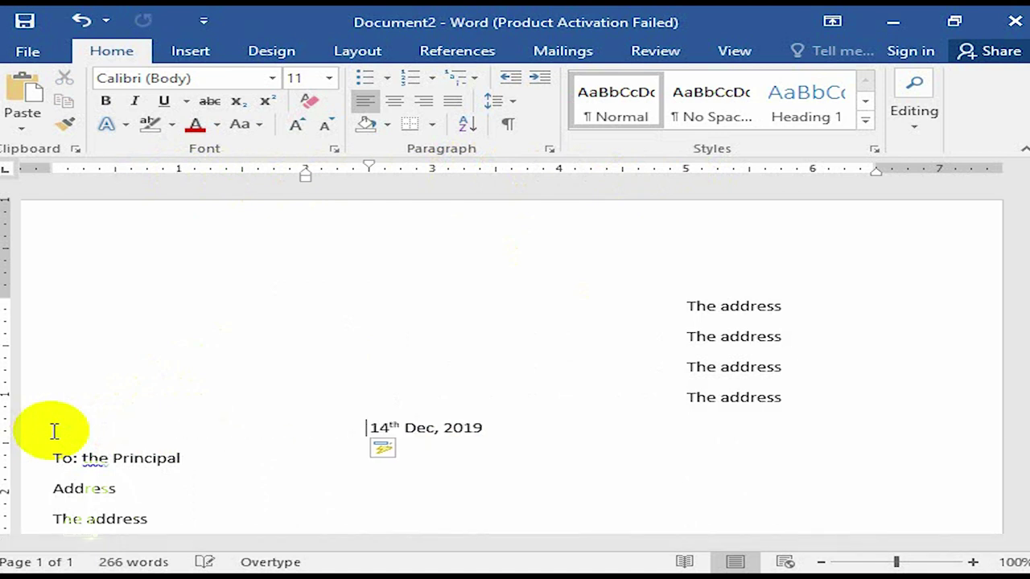
{"action": "key", "text": "Tab"}
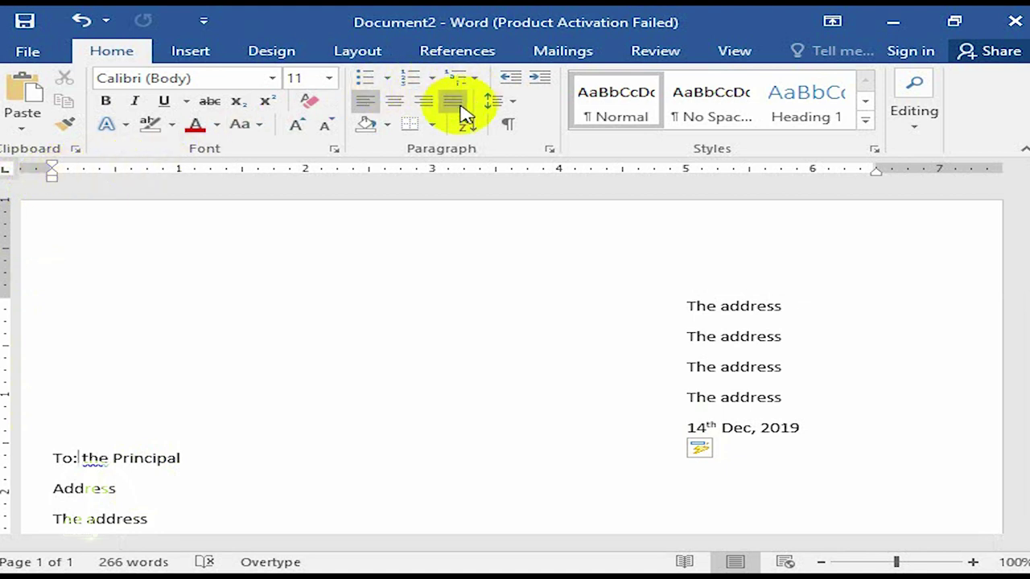
- Keep 'To: the Principal' left-aligned, insert a tab before 'the Principal', and turn Overtype off
{"action": "left_click", "coordinate": [398, 103]}
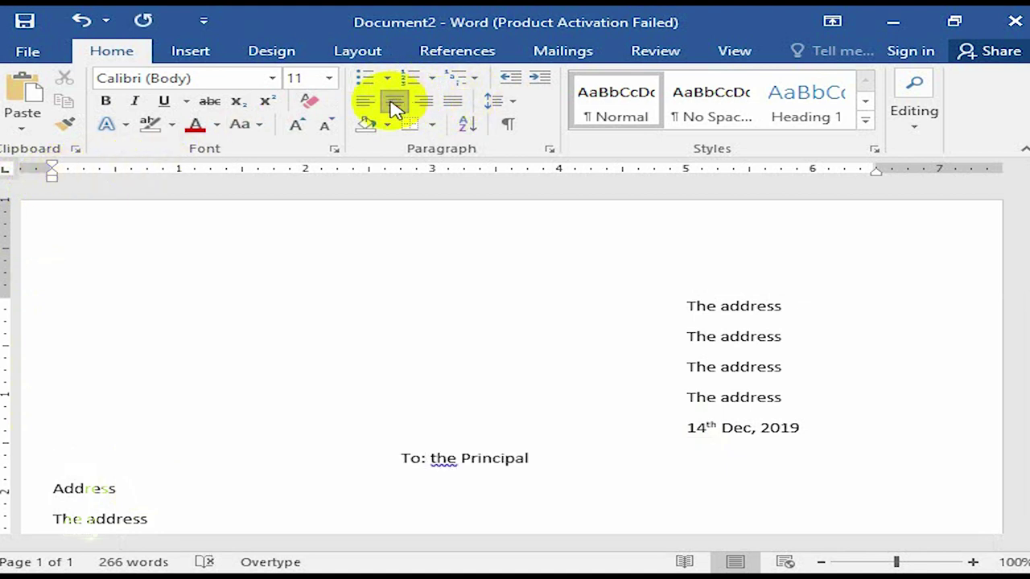
{"action": "left_click", "coordinate": [366, 102]}
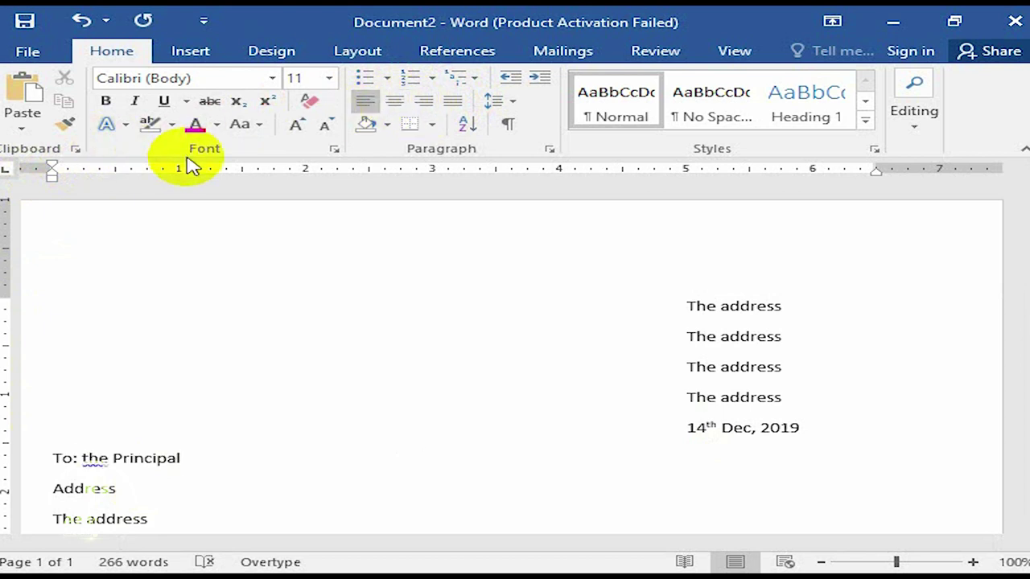
{"action": "left_click", "coordinate": [51, 171]}
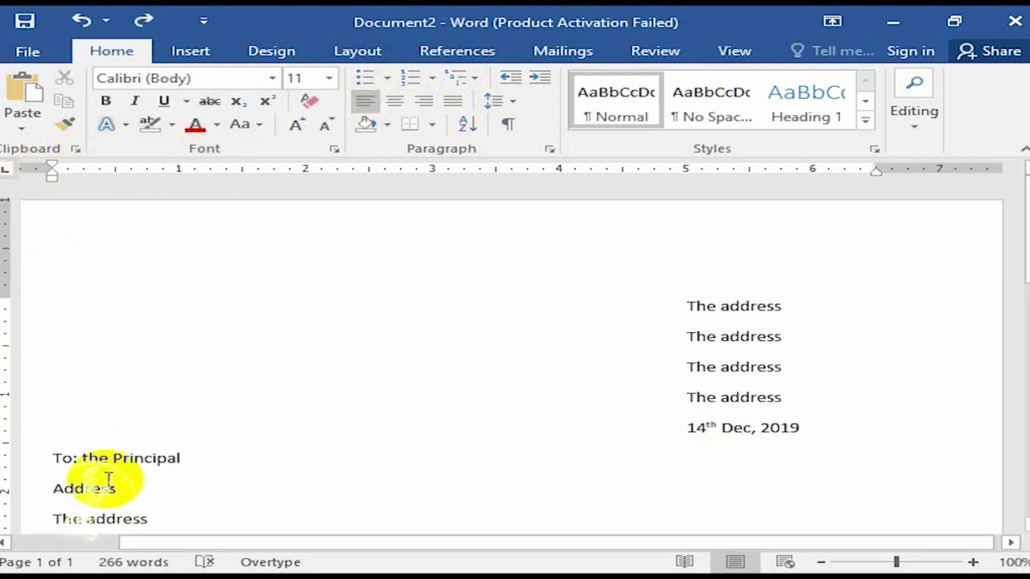
{"action": "key", "text": "Tab"}
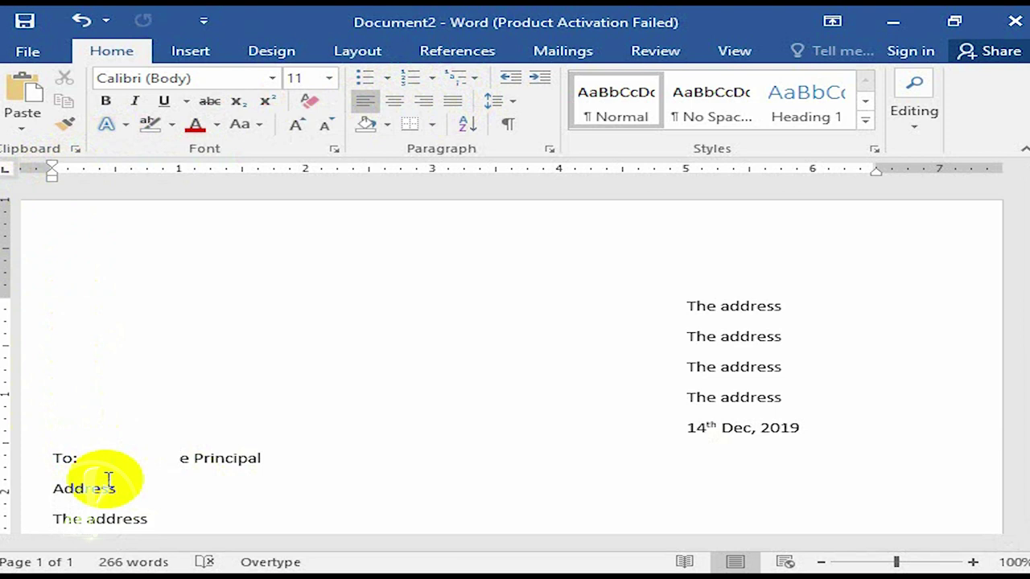
{"action": "left_click", "coordinate": [266, 563]}
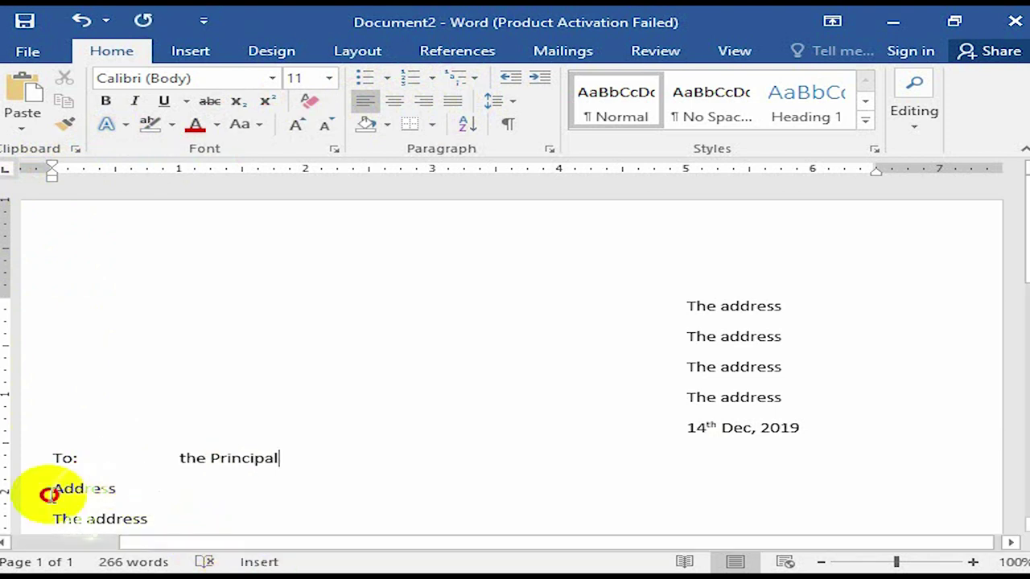
{"action": "left_click_drag", "start_coordinate": [56, 493], "coordinate": [56, 439]}
- Tab the address lines twice under 'the Principal', then make the title bold, 18 pt and centred
{"action": "key", "text": "Tab"}
{"action": "key", "text": "Tab"}
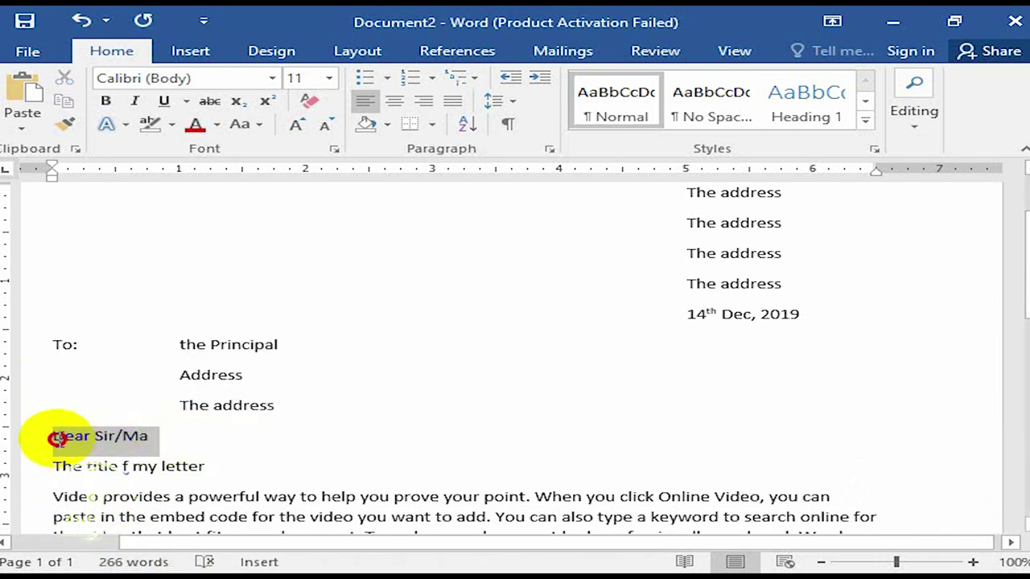
{"action": "left_click_drag", "start_coordinate": [280, 466], "coordinate": [32, 471]}
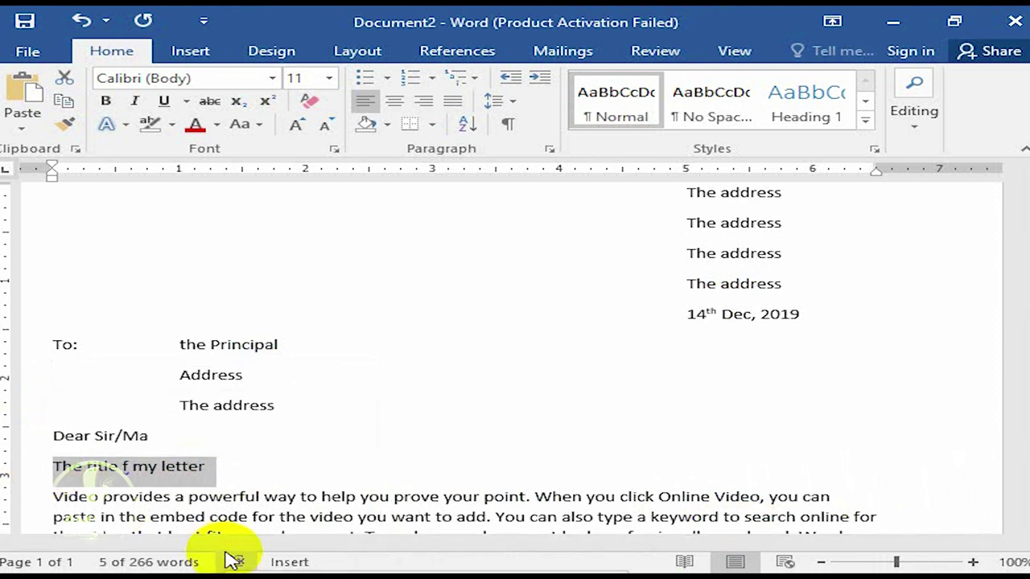
{"action": "key", "text": "ctrl+b"}
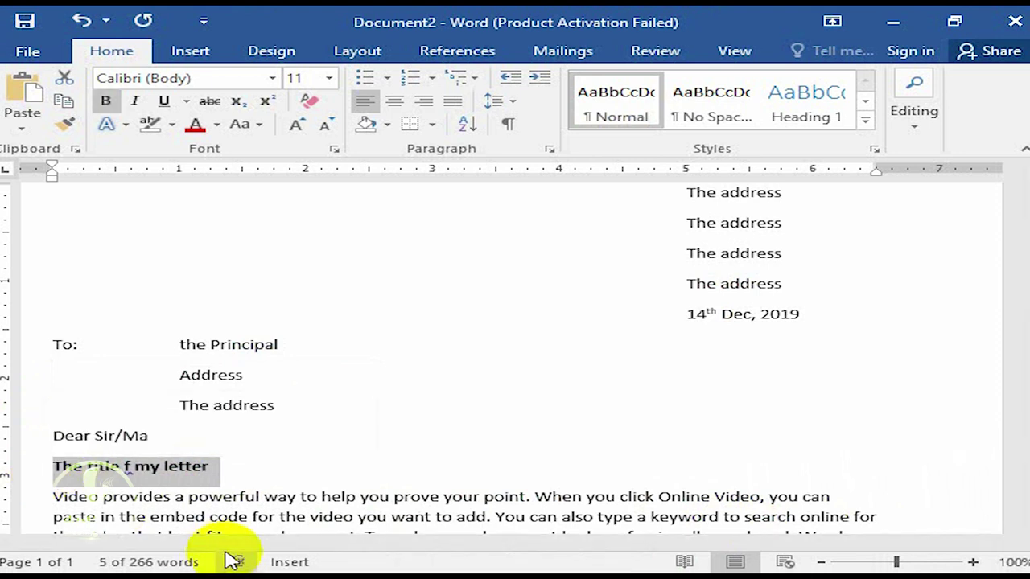
{"action": "key", "text": "ctrl+shift+period"}
{"action": "key", "text": "ctrl+shift+period"}
{"action": "key", "text": "ctrl+shift+period"}
{"action": "key", "text": "ctrl+shift+period"}
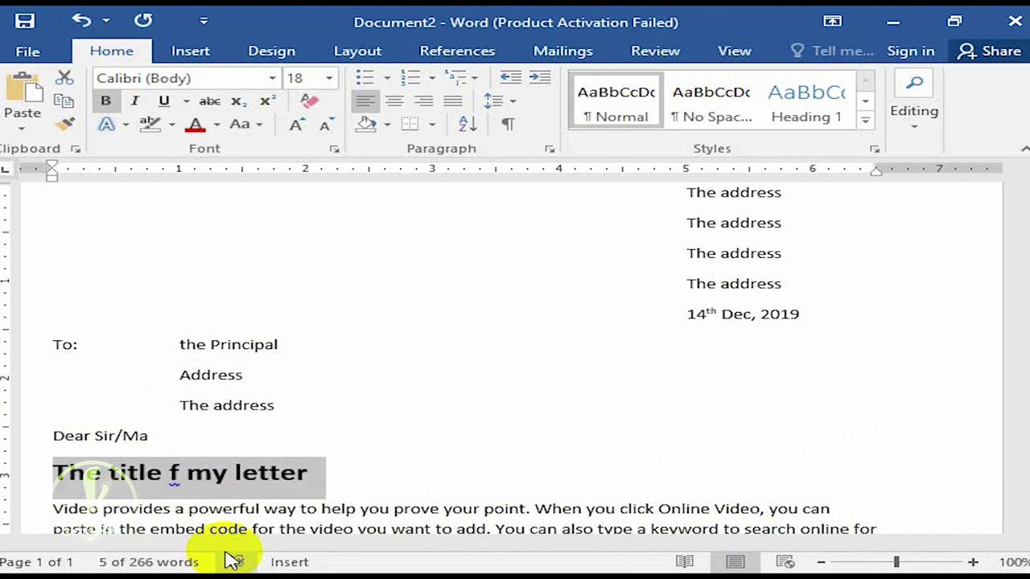
{"action": "key", "text": "ctrl+e"}
{"action": "left_click_drag", "start_coordinate": [1020, 286], "coordinate": [1019, 361]}
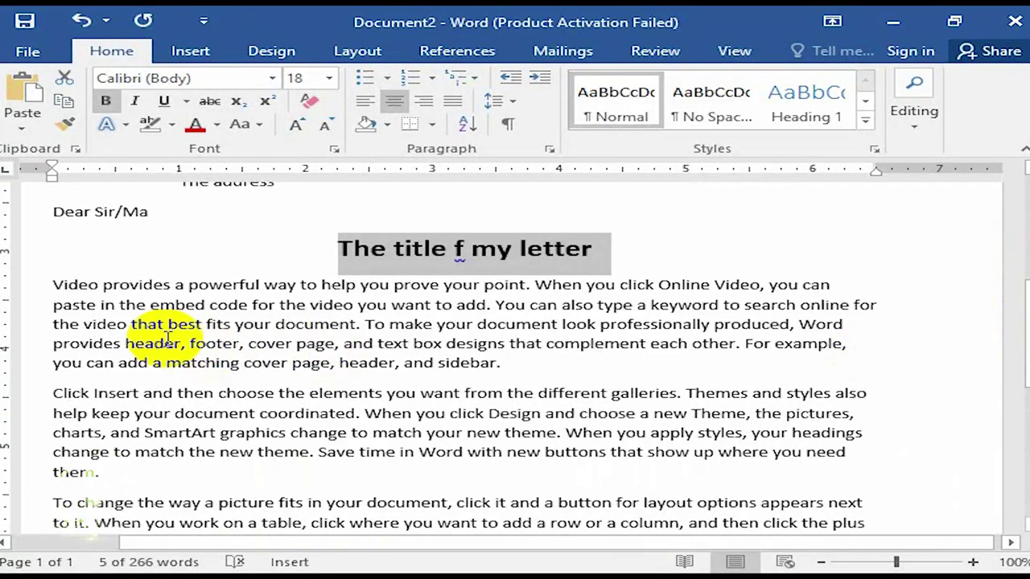
{"action": "left_click_drag", "start_coordinate": [50, 287], "coordinate": [885, 432]}
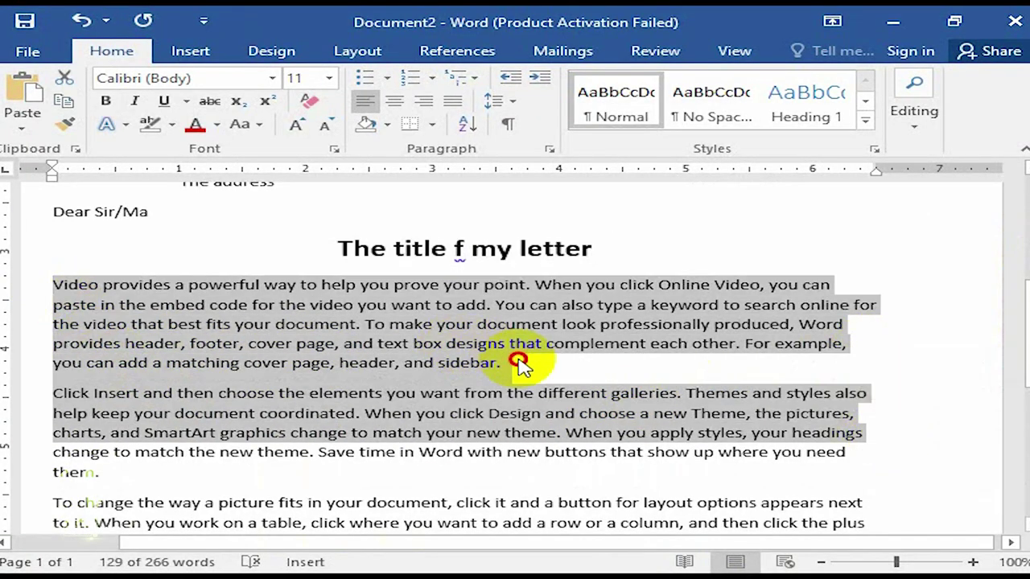
- Justify the first two body paragraphs and apply Remove Space After Paragraph to them
{"action": "left_click", "coordinate": [517, 360]}
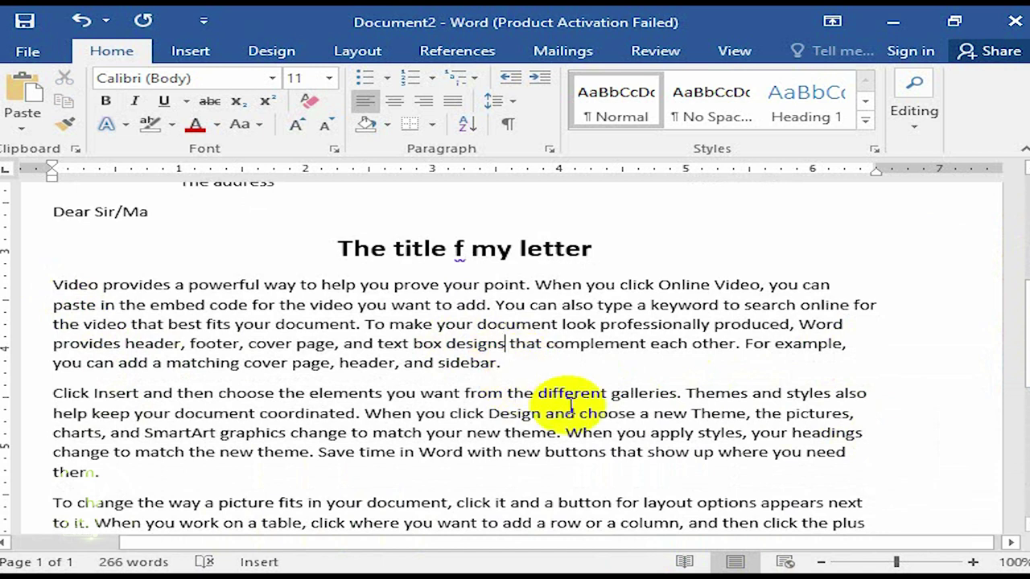
{"action": "left_click_drag", "start_coordinate": [100, 473], "coordinate": [18, 291]}
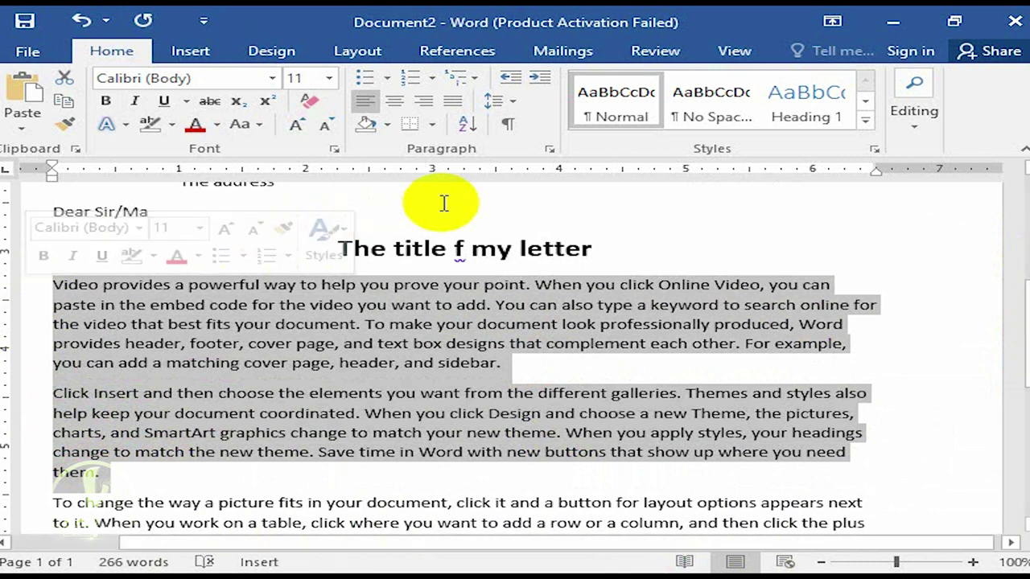
{"action": "left_click", "coordinate": [451, 101]}
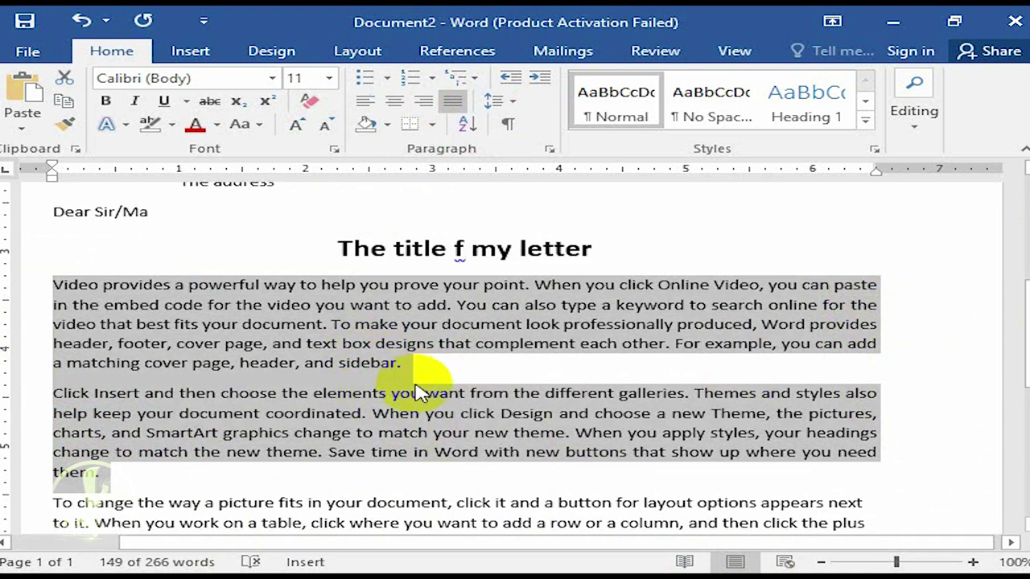
{"action": "left_click", "coordinate": [503, 102]}
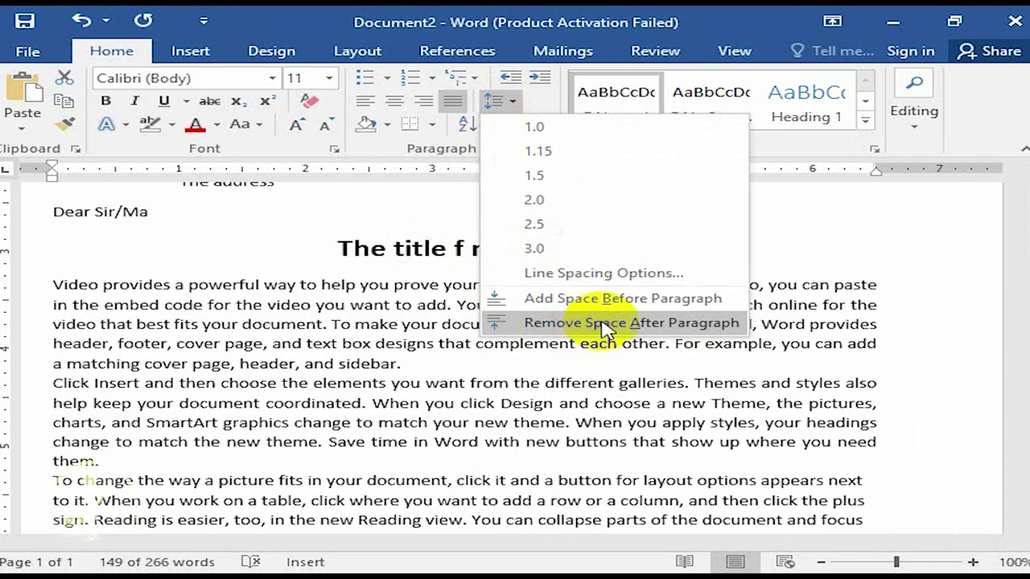
{"action": "left_click", "coordinate": [602, 324]}
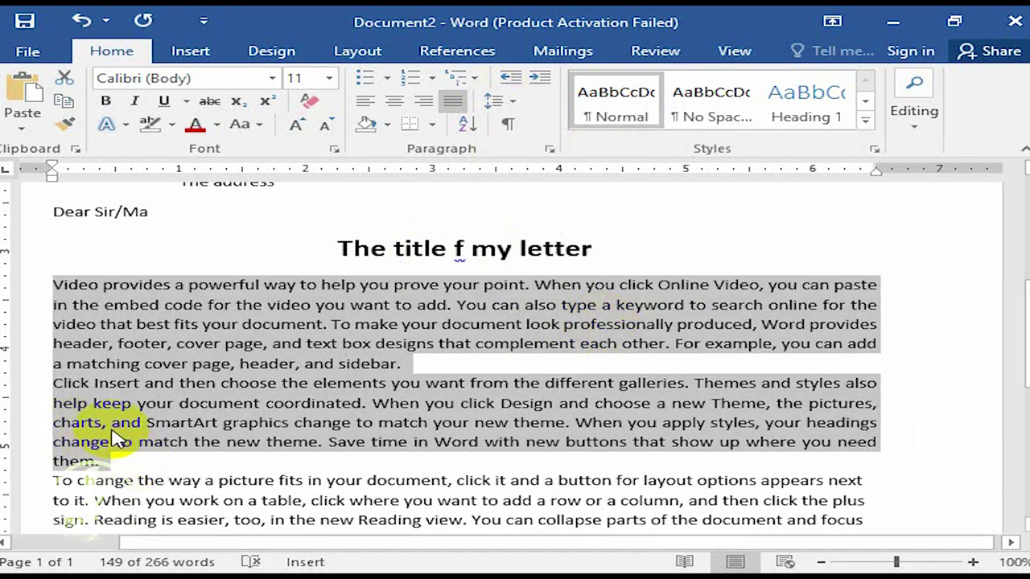
{"action": "left_click_drag", "start_coordinate": [165, 485], "coordinate": [319, 188]}
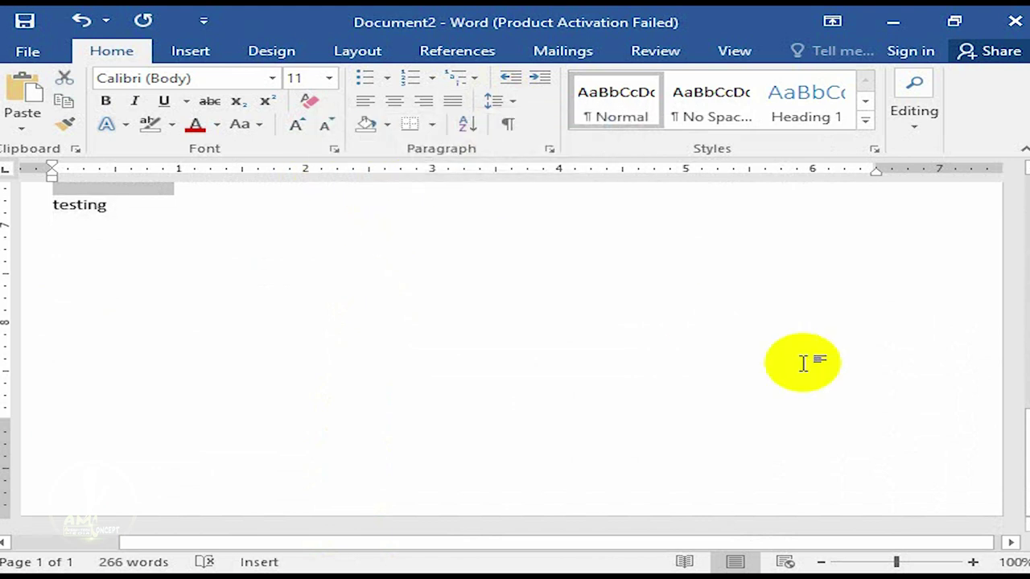
- Toggle the three selected body paragraphs between Justify and Align Left, ending on Justify
{"action": "left_click", "coordinate": [1025, 457]}
{"action": "left_click_drag", "start_coordinate": [1025, 457], "coordinate": [1019, 354]}
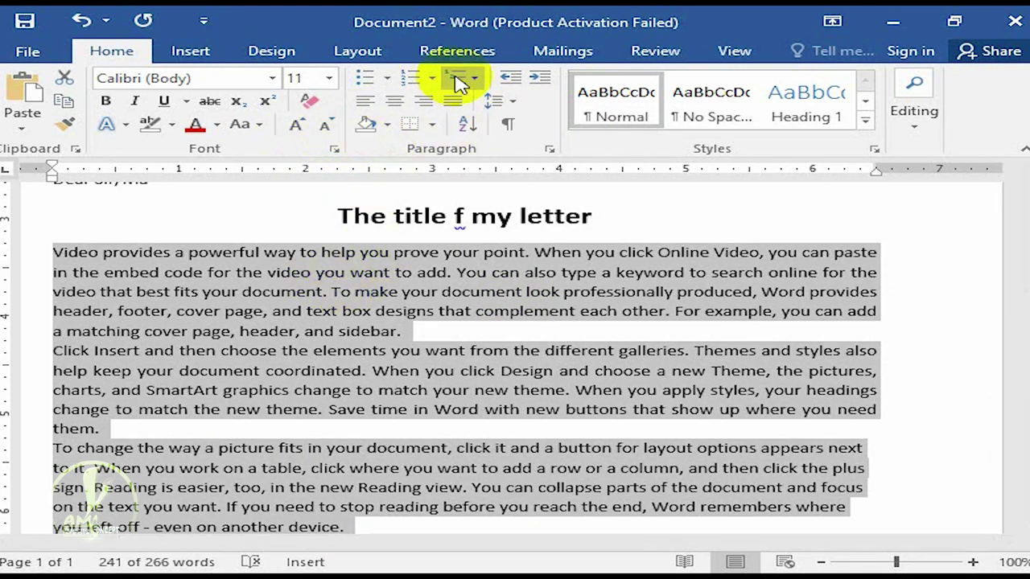
{"action": "left_click", "coordinate": [451, 104]}
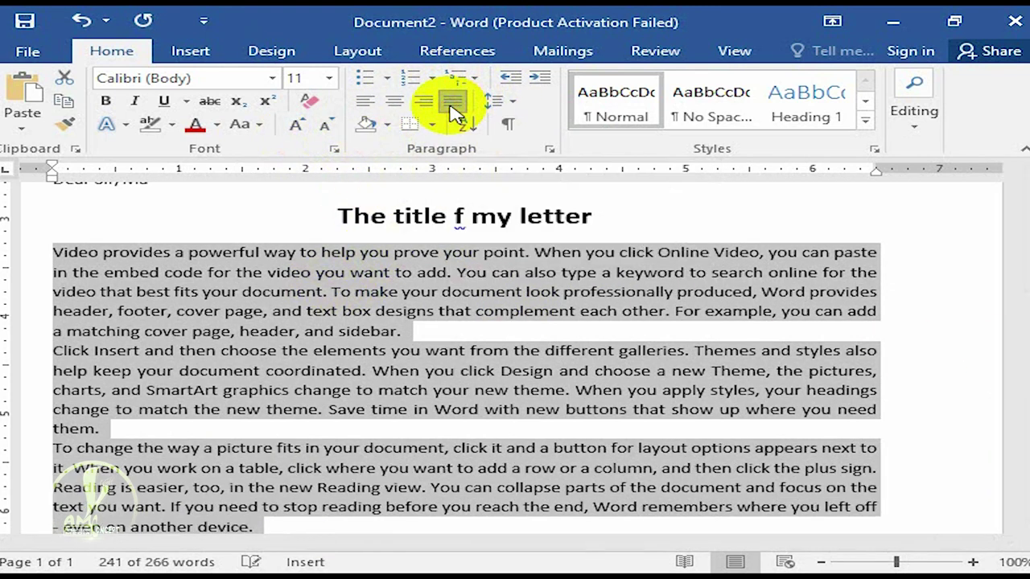
{"action": "left_click", "coordinate": [452, 105]}
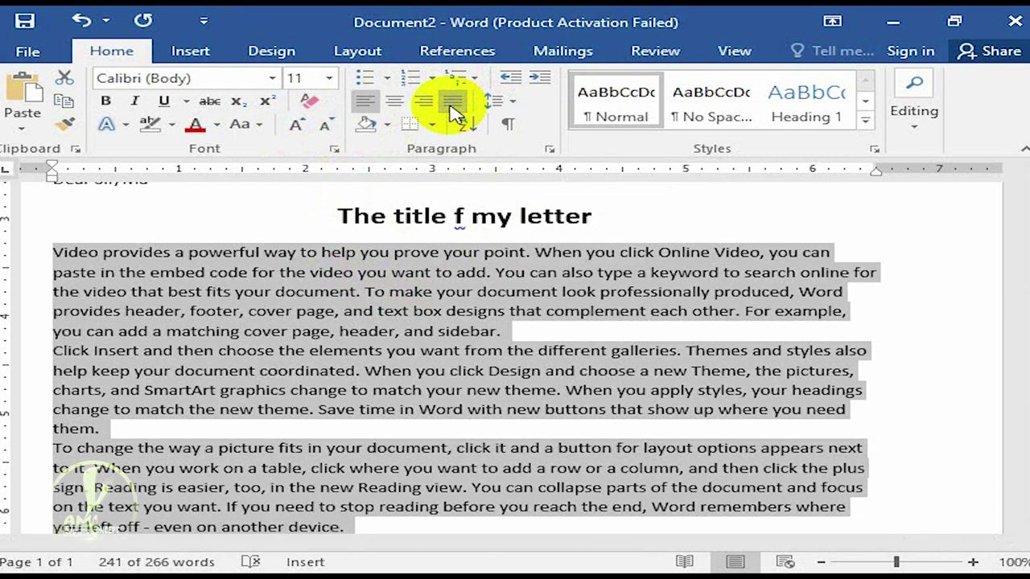
{"action": "left_click", "coordinate": [451, 105]}
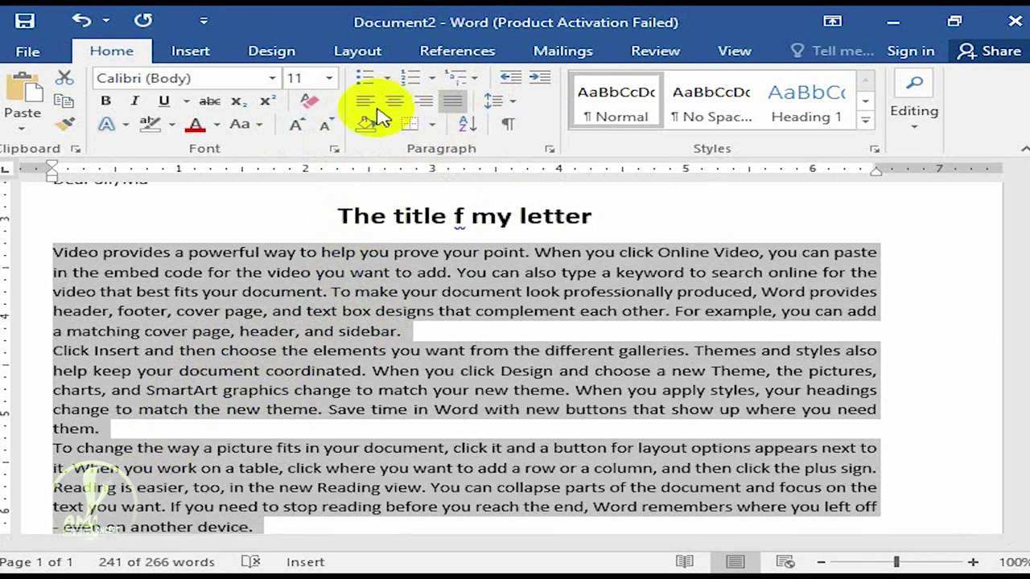
- In the Paragraph dialog, leave Special indent at none and set line spacing to Double
{"action": "left_click", "coordinate": [551, 149]}
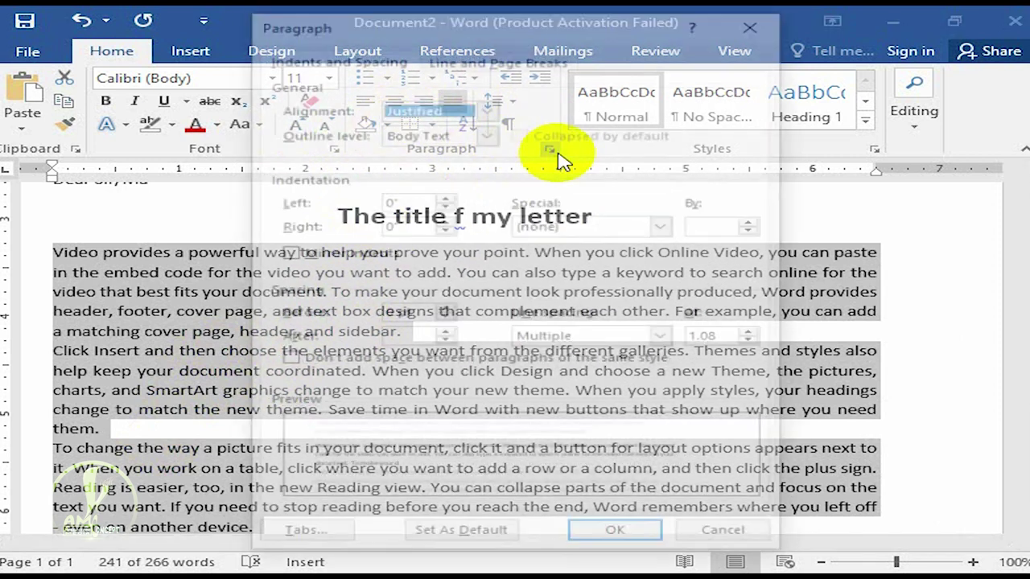
{"action": "left_click", "coordinate": [635, 224]}
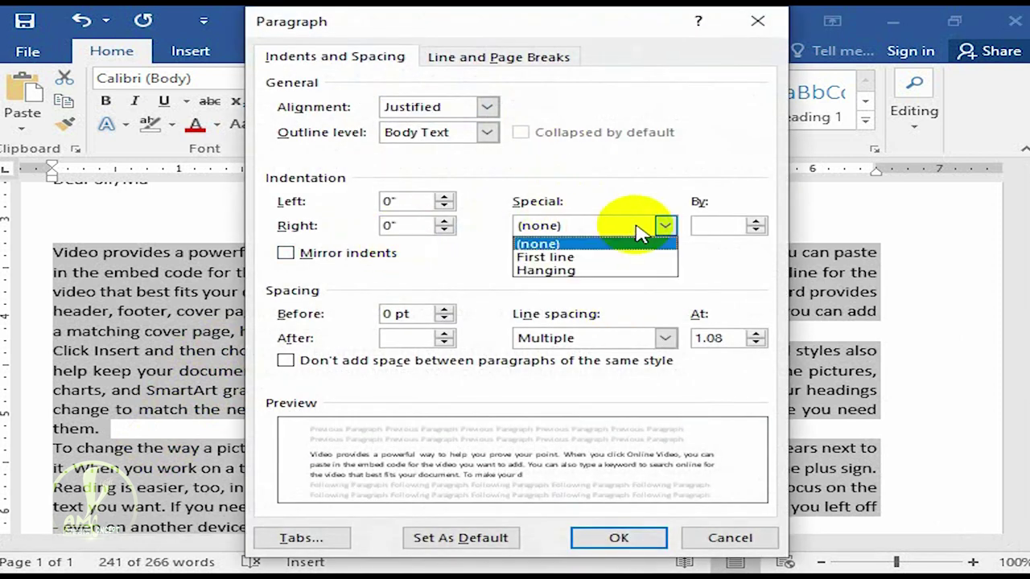
{"action": "left_click", "coordinate": [664, 339]}
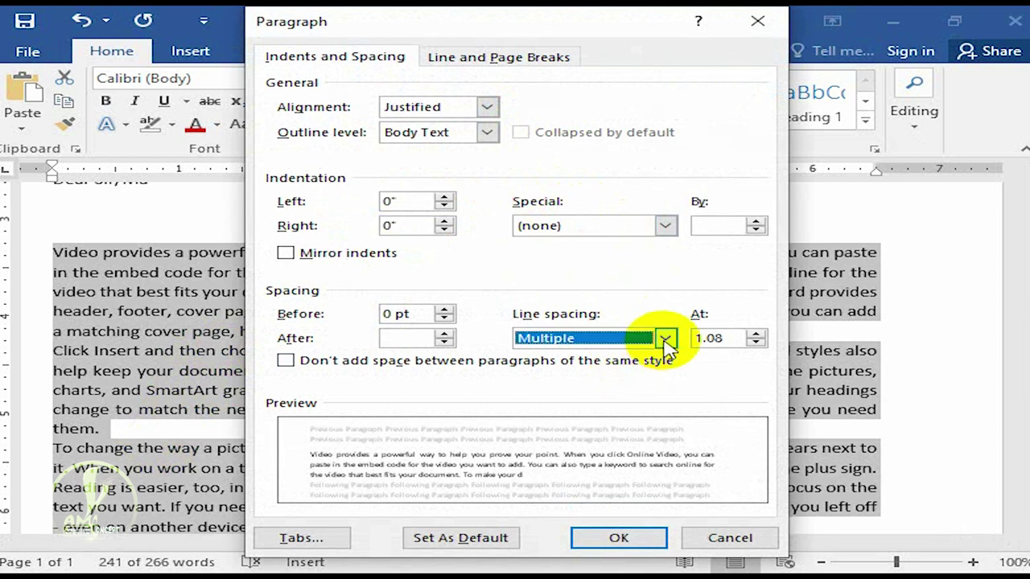
{"action": "left_click", "coordinate": [664, 340]}
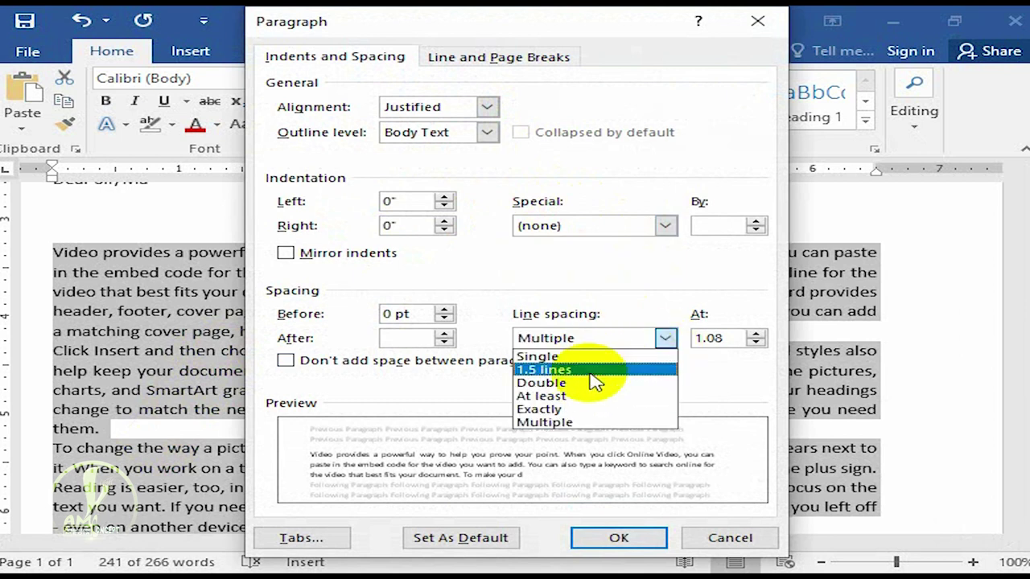
{"action": "left_click", "coordinate": [594, 370]}
{"action": "left_click", "coordinate": [666, 339]}
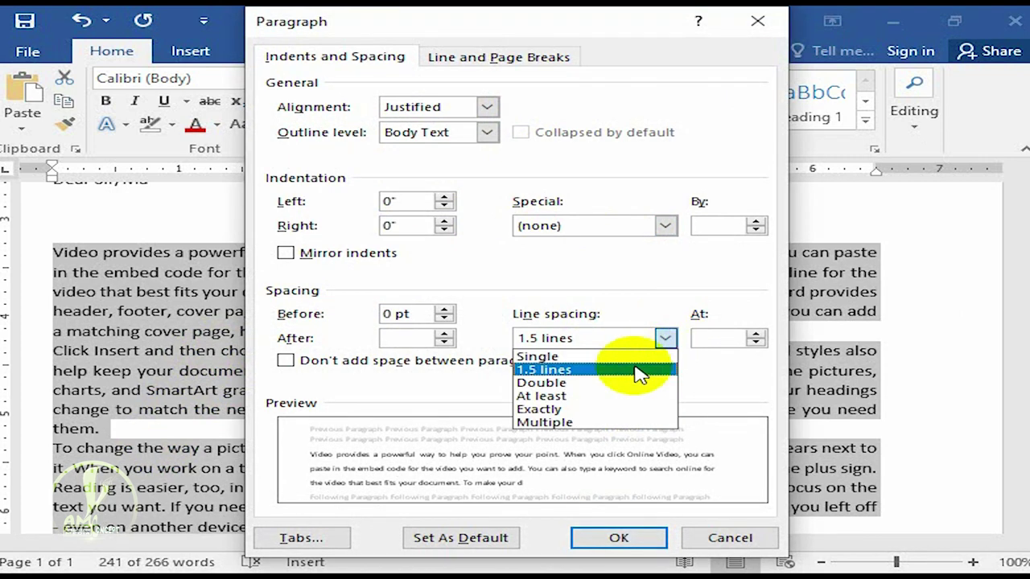
{"action": "left_click", "coordinate": [591, 383]}
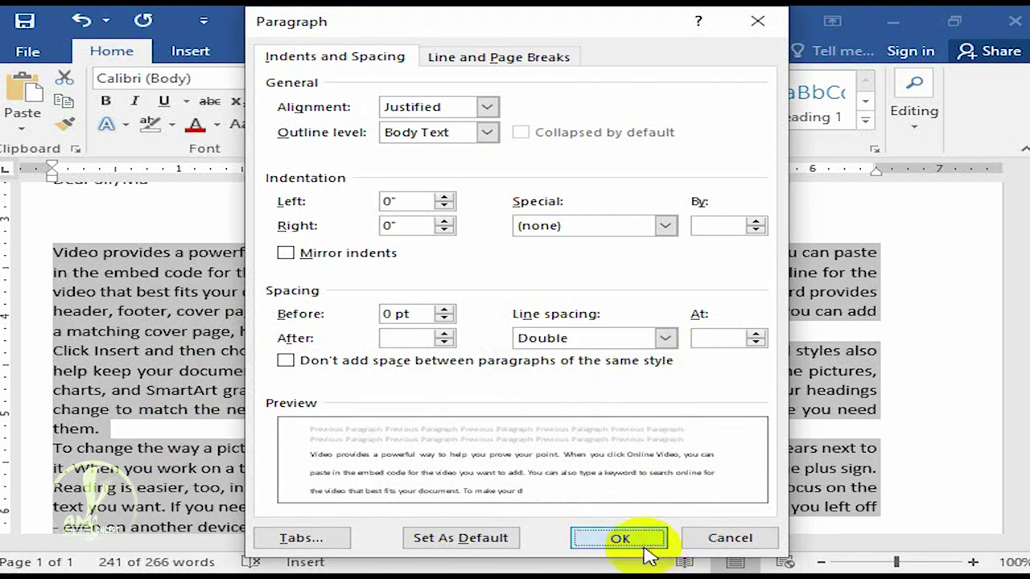
{"action": "left_click", "coordinate": [643, 548]}
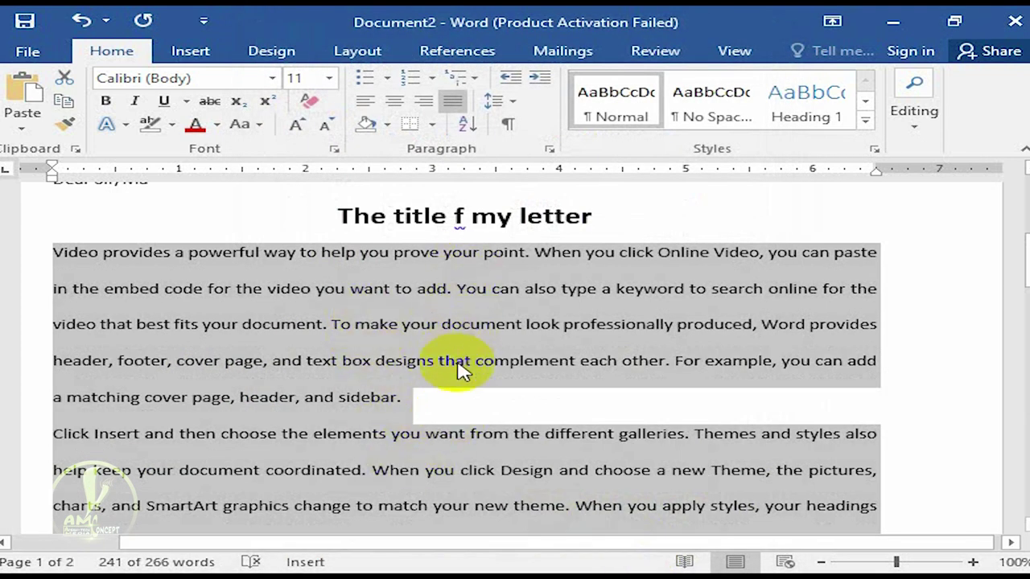
- Try 1.5, single and double spacing via the Line Spacing menu and Ctrl+1/2/5, ending on Double
{"action": "left_click", "coordinate": [515, 104]}
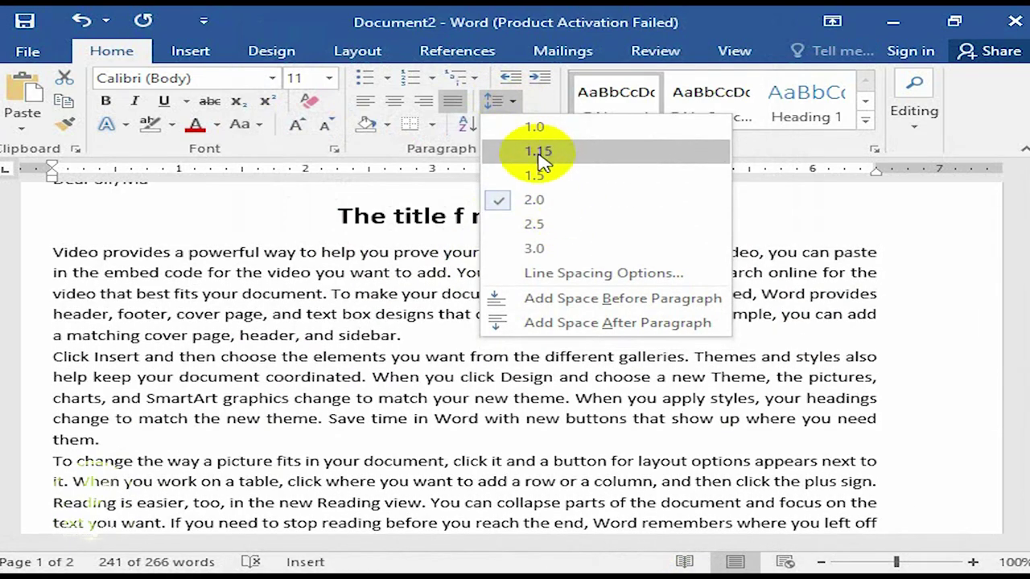
{"action": "left_click", "coordinate": [535, 173]}
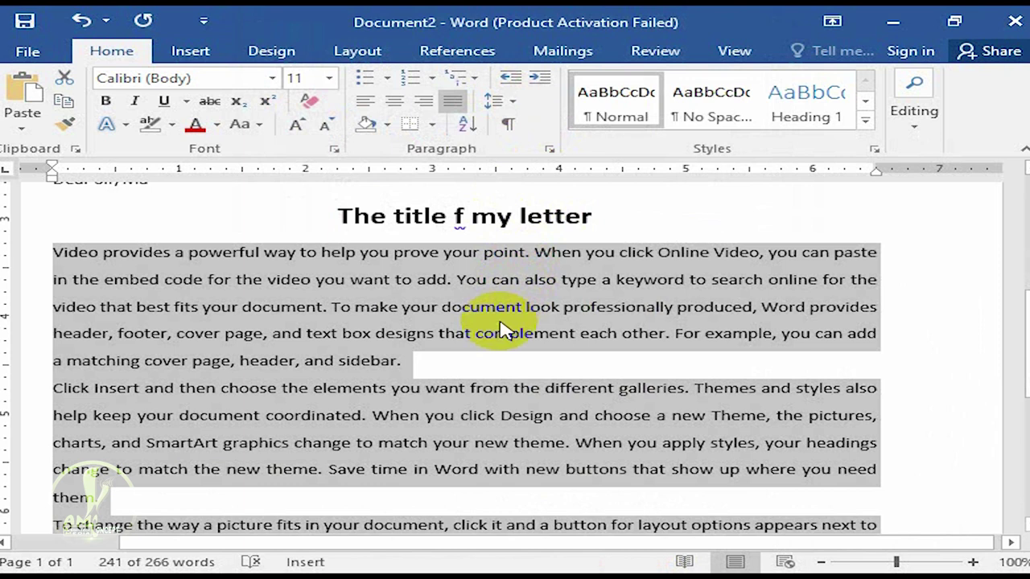
{"action": "key", "text": "ctrl+1"}
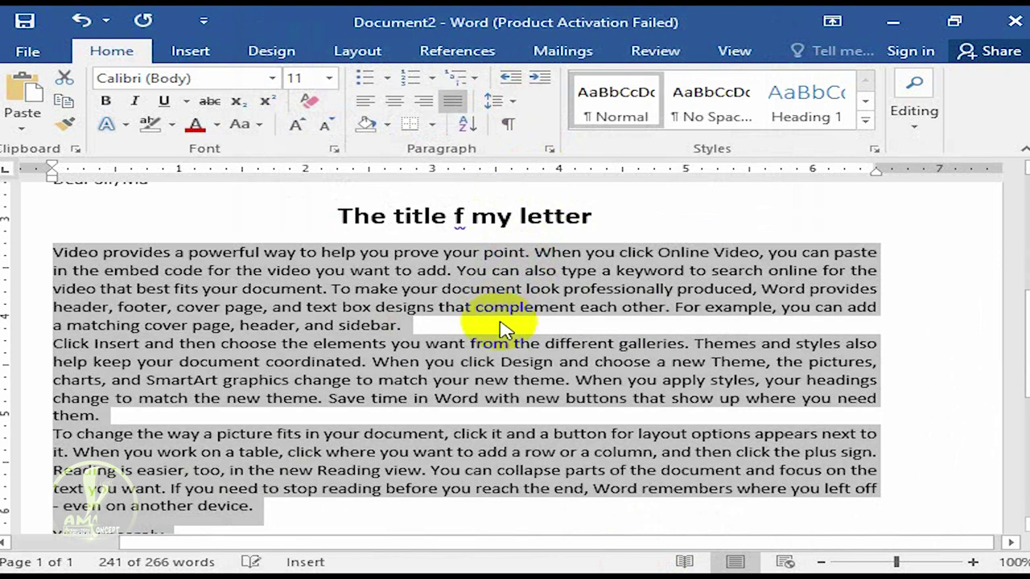
{"action": "key", "text": "ctrl+2"}
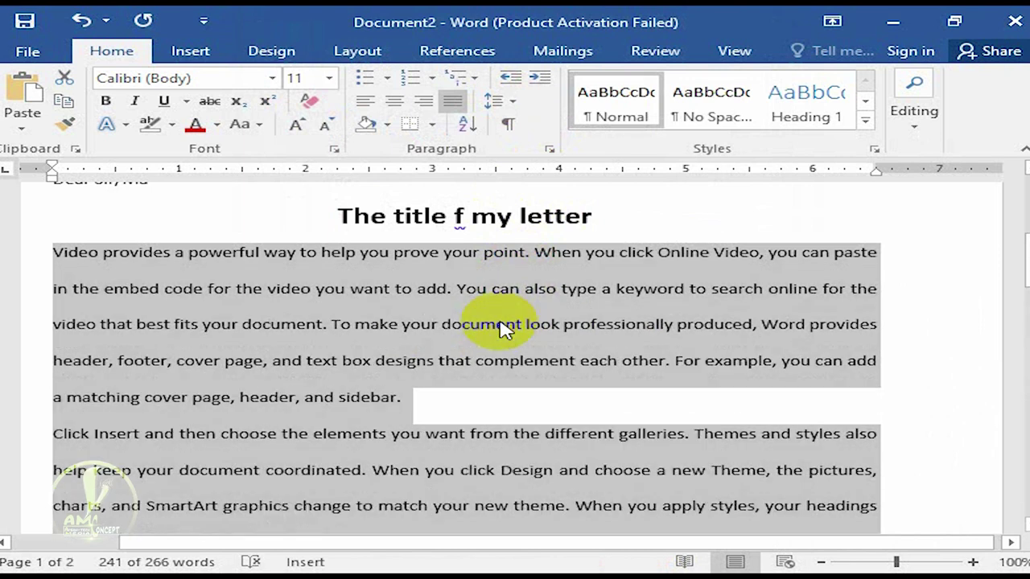
{"action": "key", "text": "ctrl+5"}
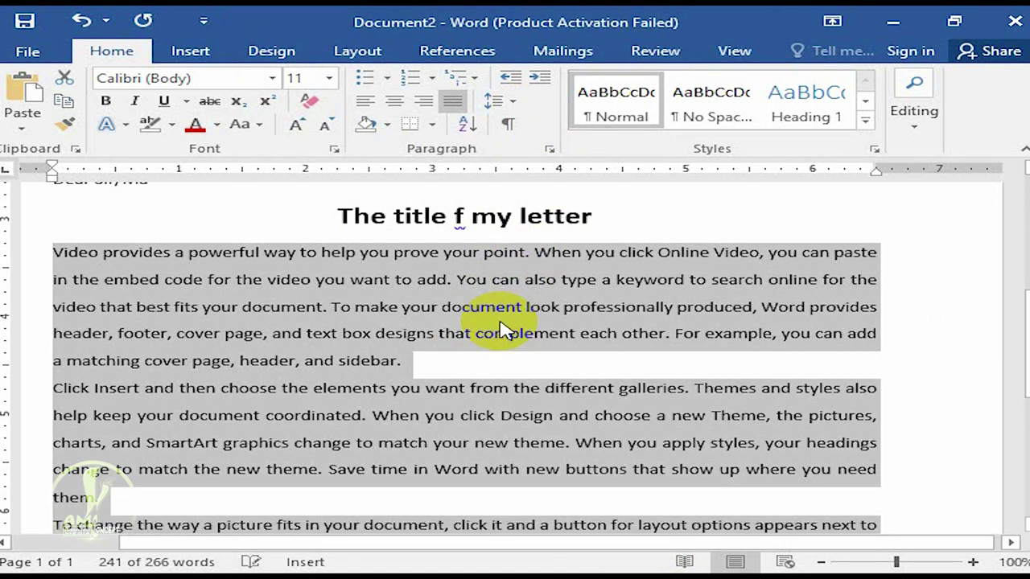
{"action": "key", "text": "ctrl+2"}
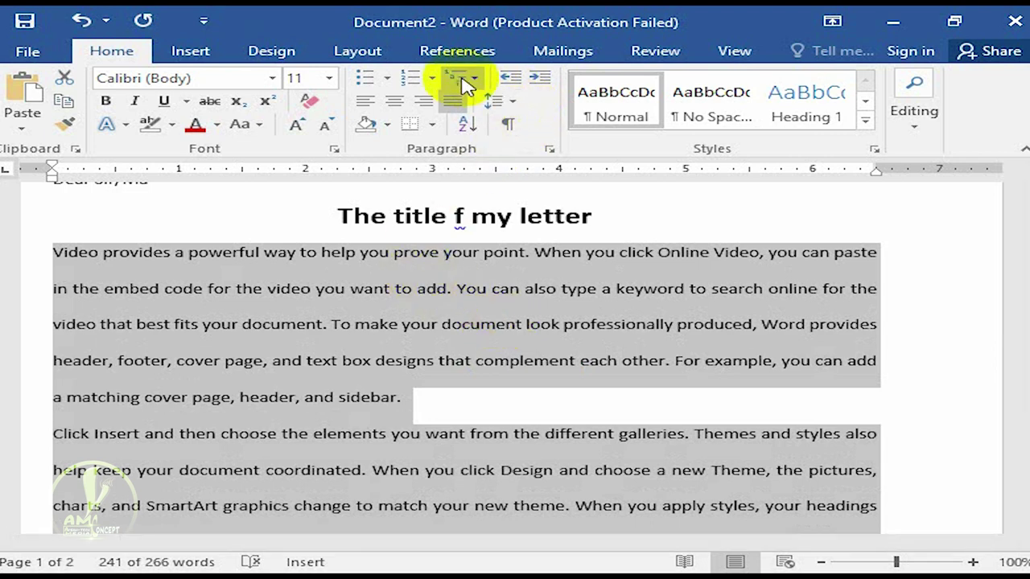
- In the Paragraph dialog, choose a First line special indent and raise its amount
{"action": "left_click", "coordinate": [551, 148]}
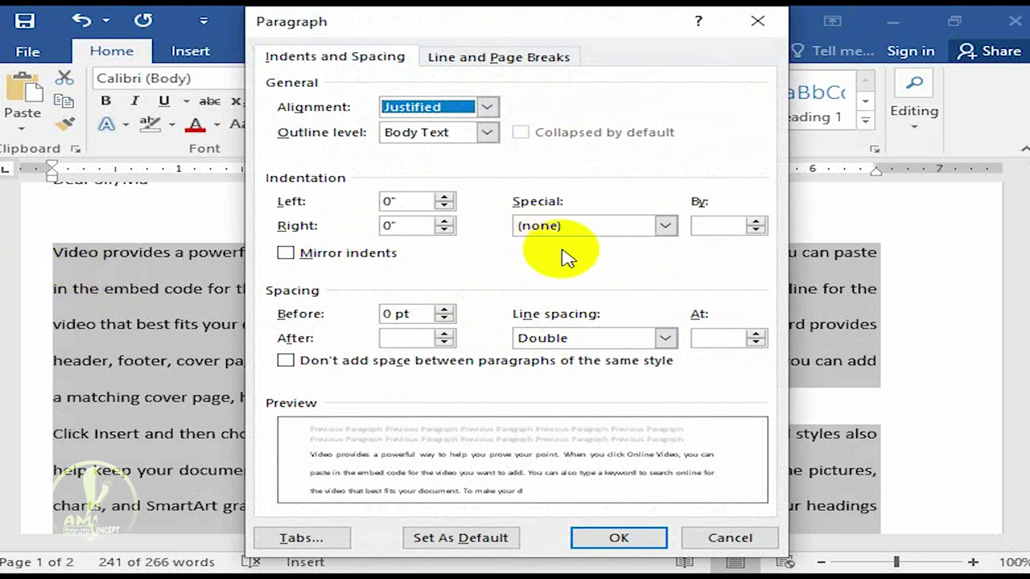
{"action": "left_click", "coordinate": [585, 225]}
{"action": "left_click", "coordinate": [568, 259]}
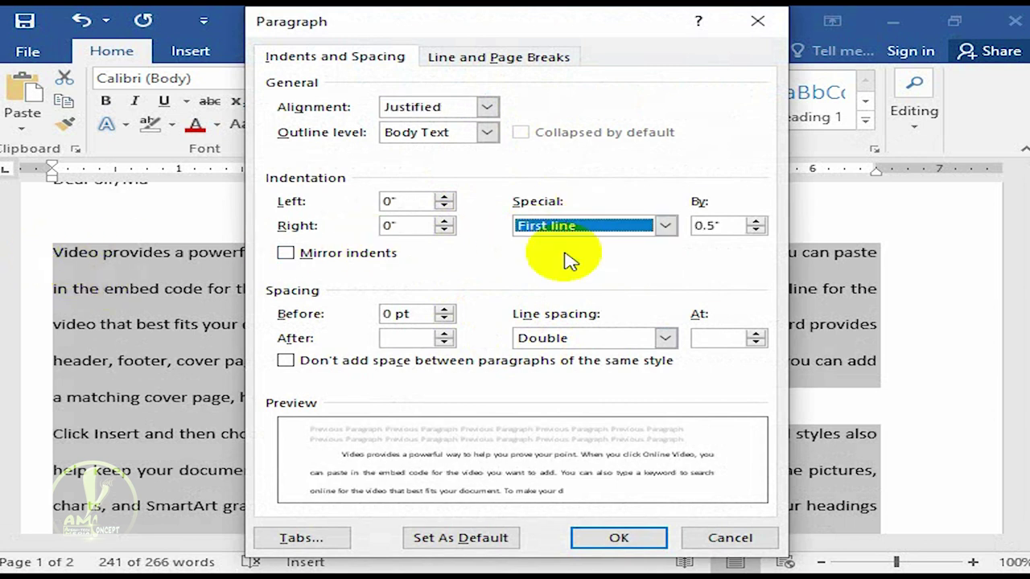
{"action": "left_click", "coordinate": [756, 220]}
{"action": "left_click", "coordinate": [756, 220]}
{"action": "left_click", "coordinate": [756, 221]}
{"action": "left_click", "coordinate": [757, 220]}
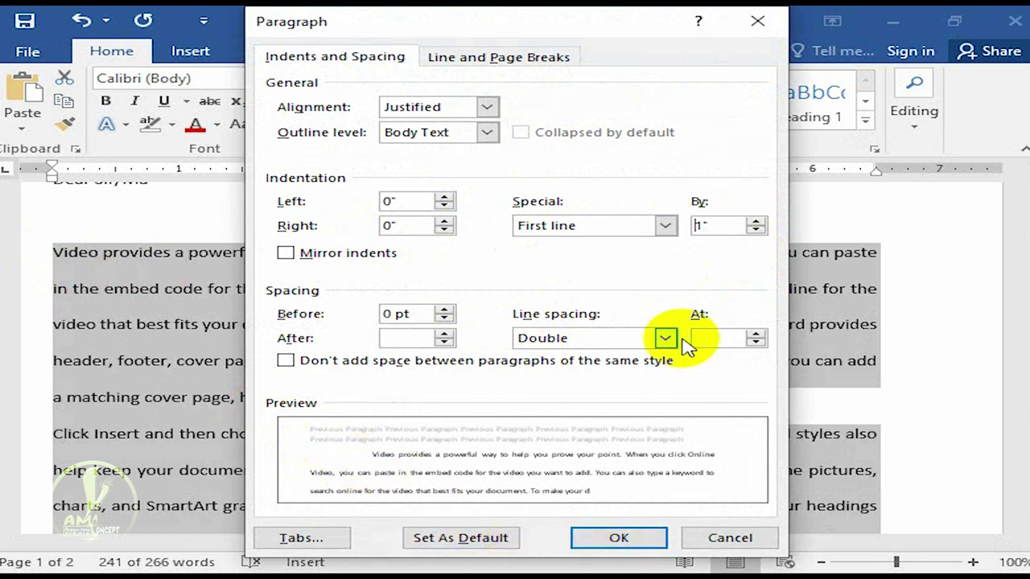
- Switch the special indent to Hanging, adjust it to 0.4 inch, and apply
{"action": "left_click", "coordinate": [663, 226]}
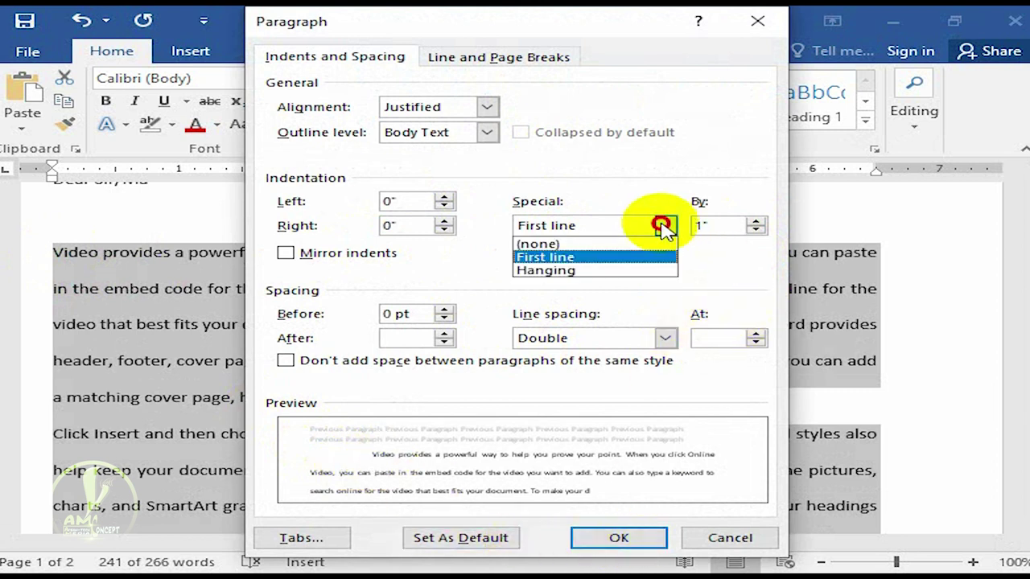
{"action": "left_click", "coordinate": [568, 272]}
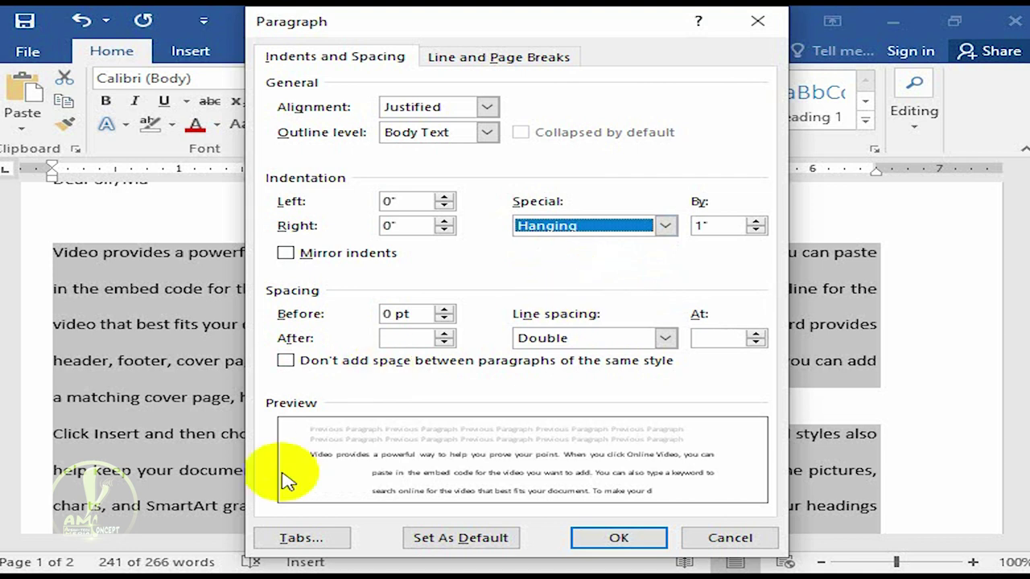
{"action": "left_click", "coordinate": [756, 230]}
{"action": "left_click", "coordinate": [756, 231]}
{"action": "left_click", "coordinate": [756, 230]}
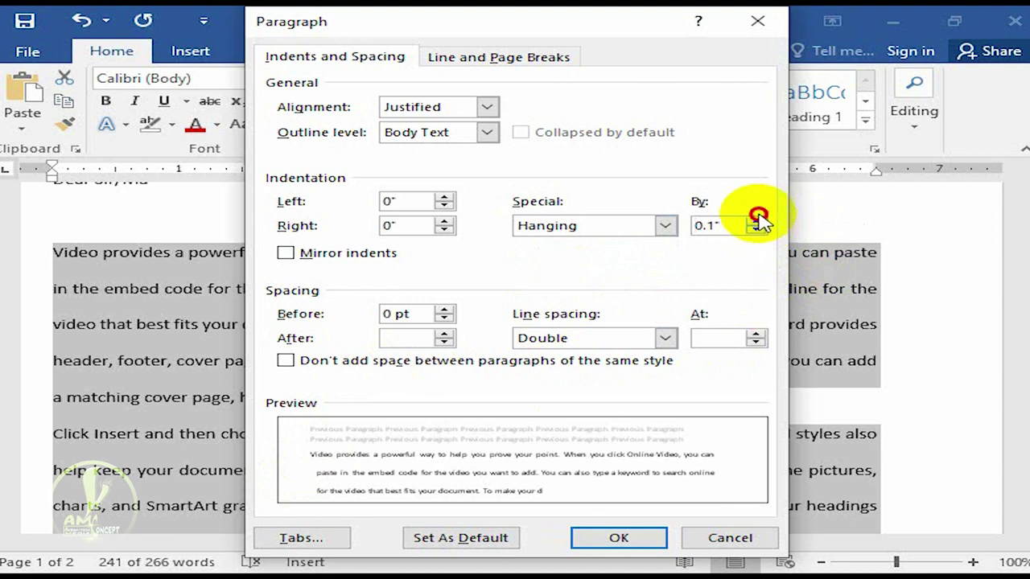
{"action": "double_click", "coordinate": [758, 220]}
{"action": "left_click", "coordinate": [758, 221]}
{"action": "left_click", "coordinate": [614, 539]}
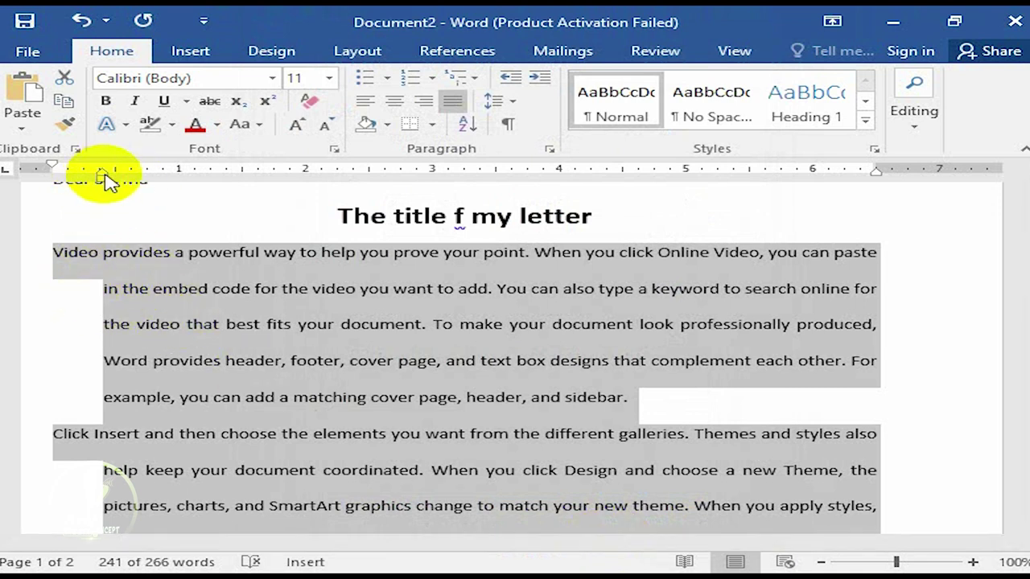
- Remove the hanging indent and Tab-indent the first lines of the Video, Click Insert and To change paragraphs
{"action": "mouse_move", "coordinate": [103, 172]}
{"action": "left_mouse_down"}
{"action": "mouse_move", "coordinate": [18, 184]}
{"action": "mouse_move", "coordinate": [49, 181]}
{"action": "mouse_move", "coordinate": [55, 162]}
{"action": "mouse_move", "coordinate": [119, 161]}
{"action": "mouse_move", "coordinate": [41, 175]}
{"action": "mouse_move", "coordinate": [56, 181]}
{"action": "left_mouse_up"}
{"action": "key", "text": "ctrl+shift+End"}
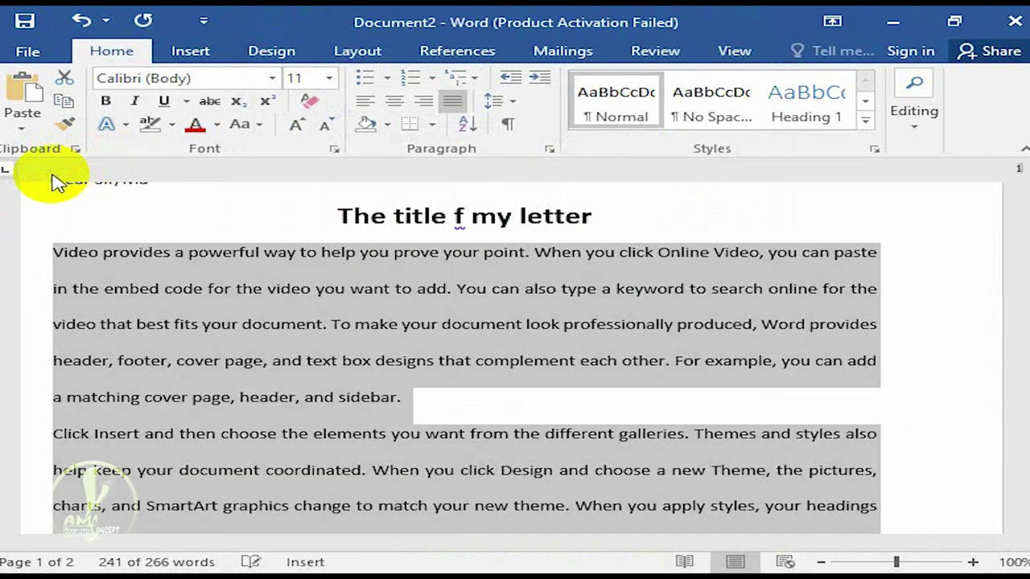
{"action": "left_click", "coordinate": [54, 252]}
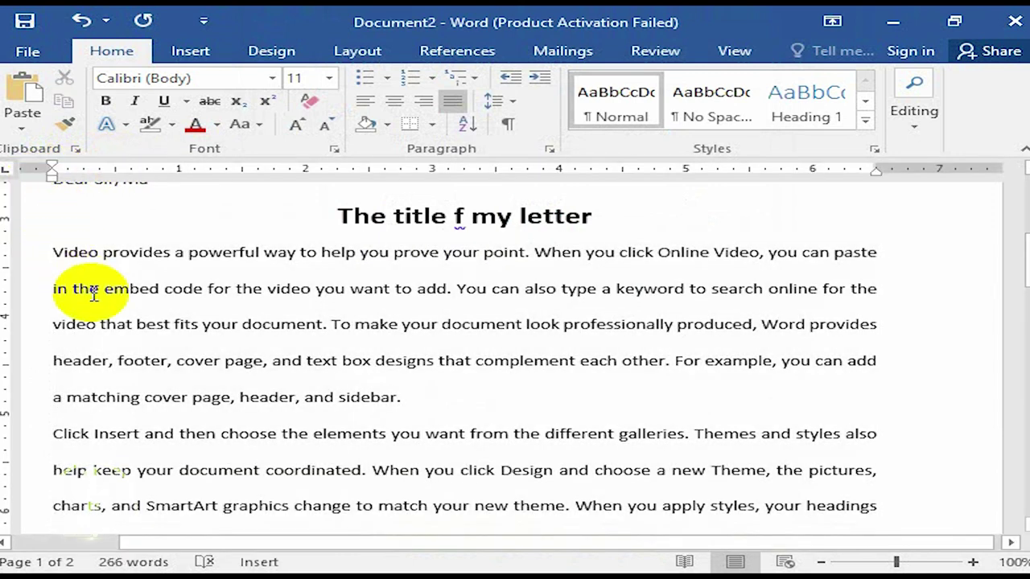
{"action": "key", "text": "Tab"}
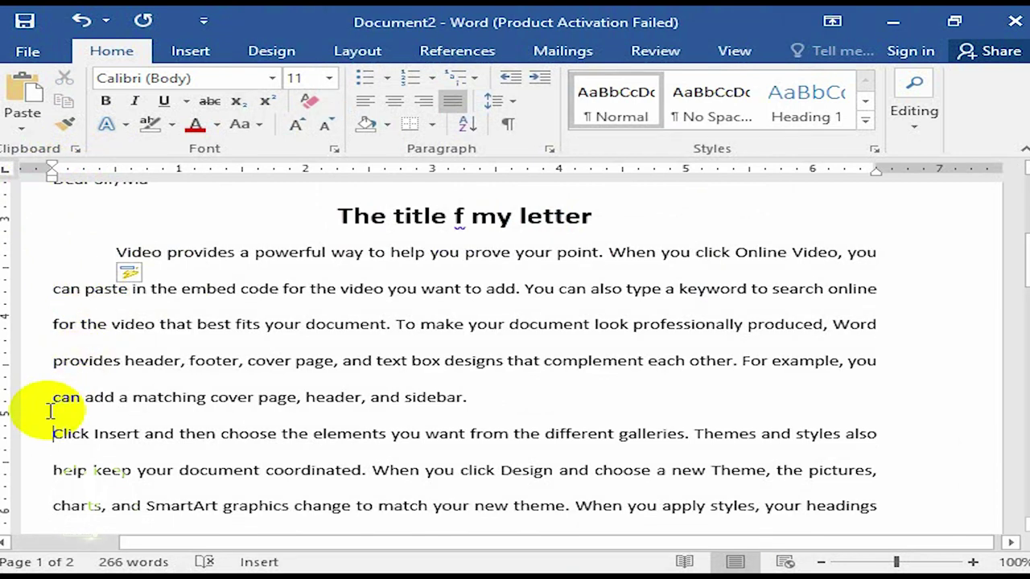
{"action": "key", "text": "Tab"}
{"action": "scroll", "coordinate": [50, 410], "scroll_direction": "down", "scroll_amount": 2}
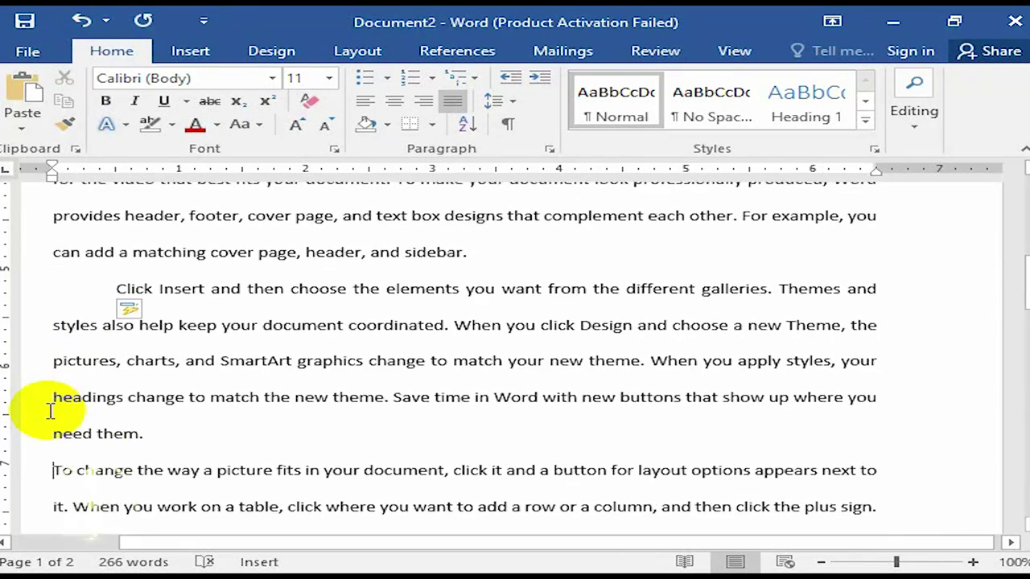
{"action": "key", "text": "Tab"}
{"action": "key", "text": "Down"}
{"action": "key", "text": "Down"}
{"action": "key", "text": "Down"}
{"action": "key", "text": "Down"}
{"action": "key", "text": "Down"}
{"action": "key", "text": "Down"}
{"action": "key", "text": "Down"}
{"action": "key", "text": "Down"}
{"action": "key", "text": "Down"}
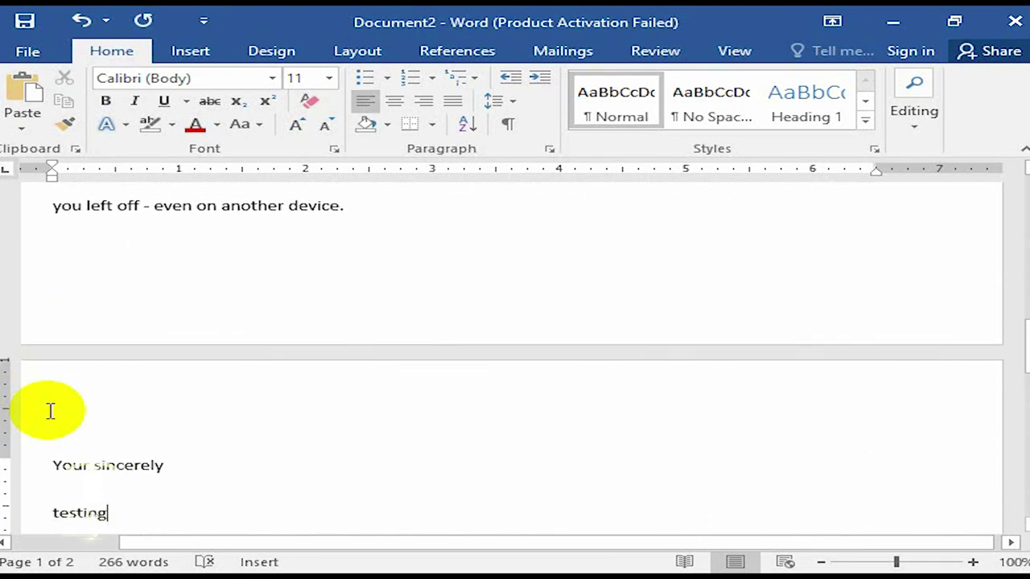
{"action": "key", "text": "ctrl+Home"}
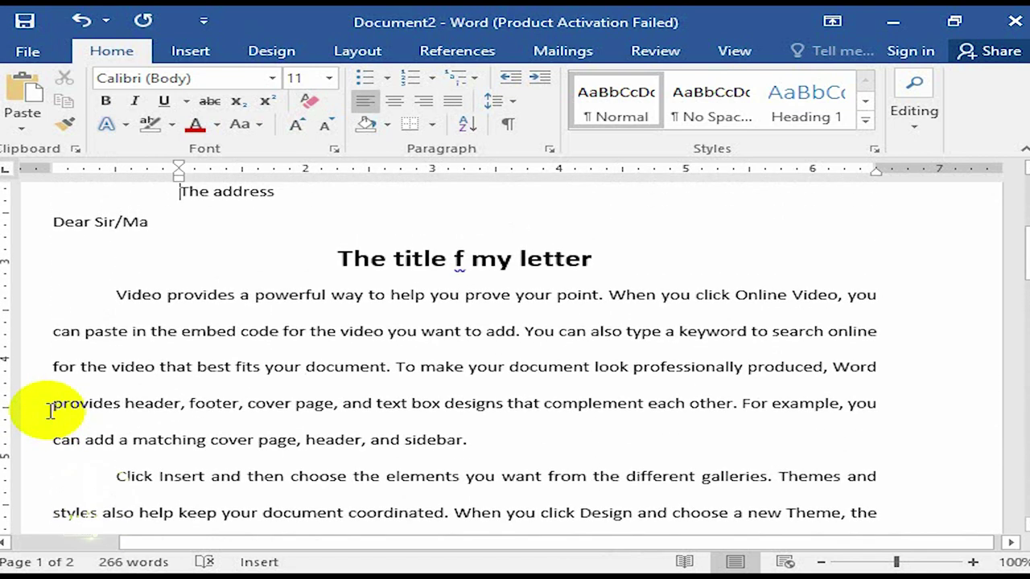
- Break the first body paragraph after 'you', 'also', 'your' and 'Word', tabbing each new line right
{"action": "left_click", "coordinate": [891, 293]}
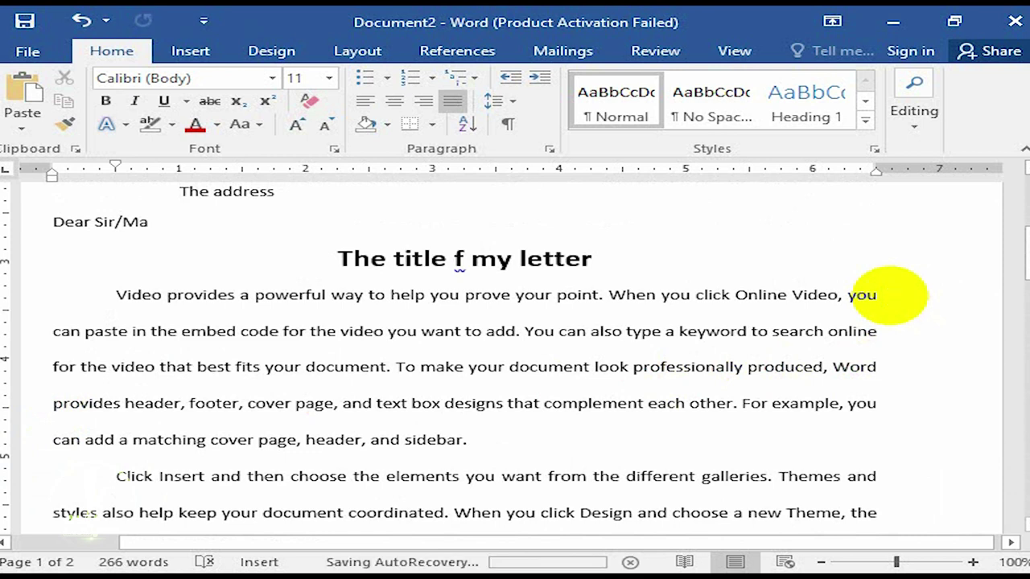
{"action": "key", "text": "Return"}
{"action": "key", "text": "Tab"}
{"action": "key", "text": "Tab"}
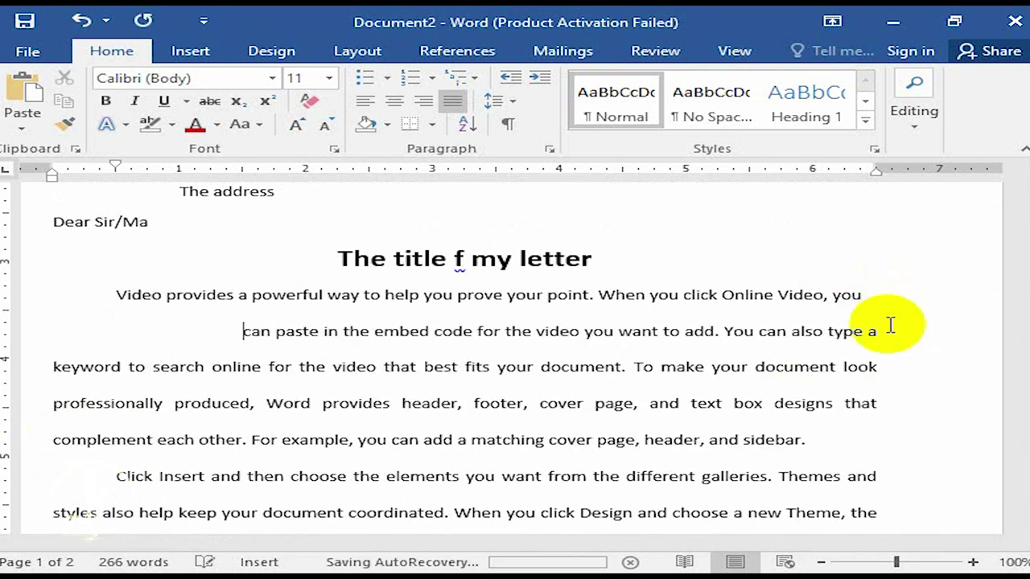
{"action": "key", "text": "Tab"}
{"action": "left_click", "coordinate": [881, 331]}
{"action": "key", "text": "Return"}
{"action": "key", "text": "Tab"}
{"action": "key", "text": "Tab"}
{"action": "key", "text": "Tab"}
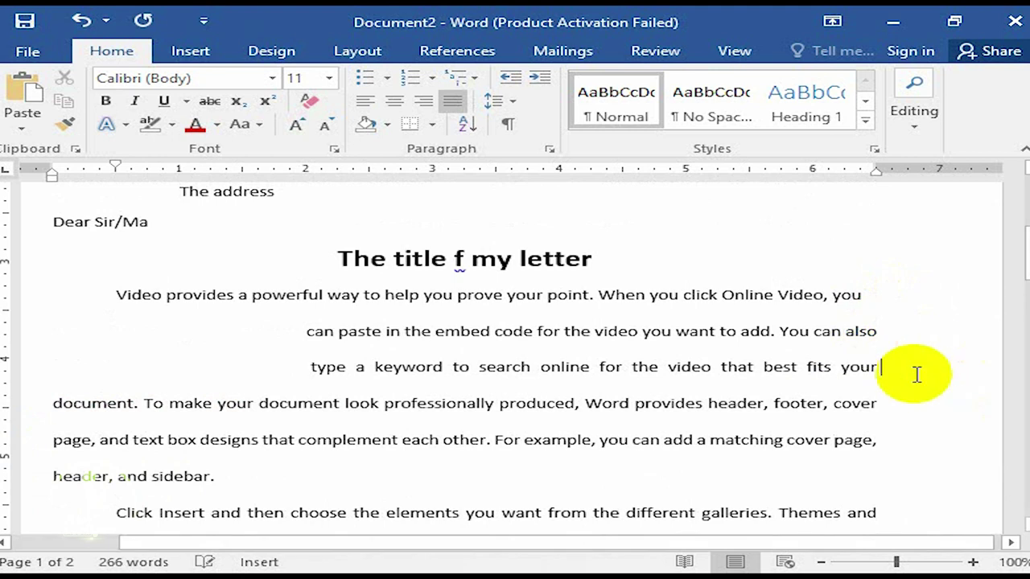
{"action": "key", "text": "Return"}
{"action": "key", "text": "Tab"}
{"action": "key", "text": "Tab"}
{"action": "key", "text": "Tab"}
{"action": "left_click", "coordinate": [895, 404]}
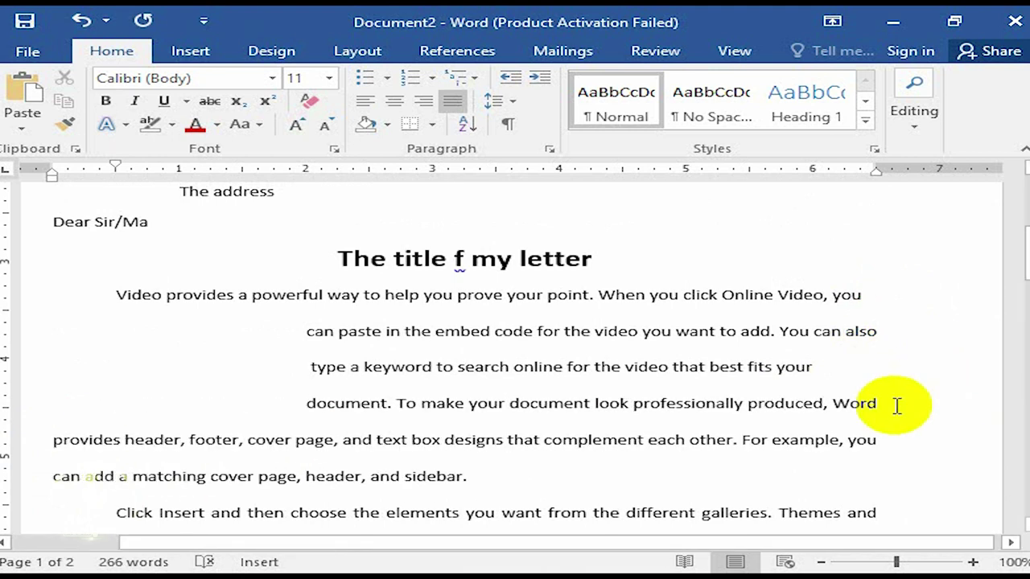
{"action": "key", "text": "Return"}
{"action": "key", "text": "Tab"}
{"action": "key", "text": "Tab"}
{"action": "key", "text": "Tab"}
- Undo the tabbed line breaks and select the entire letter
{"action": "key", "text": "ctrl+z"}
{"action": "scroll", "coordinate": [426, 253], "scroll_direction": "down", "scroll_amount": 3}
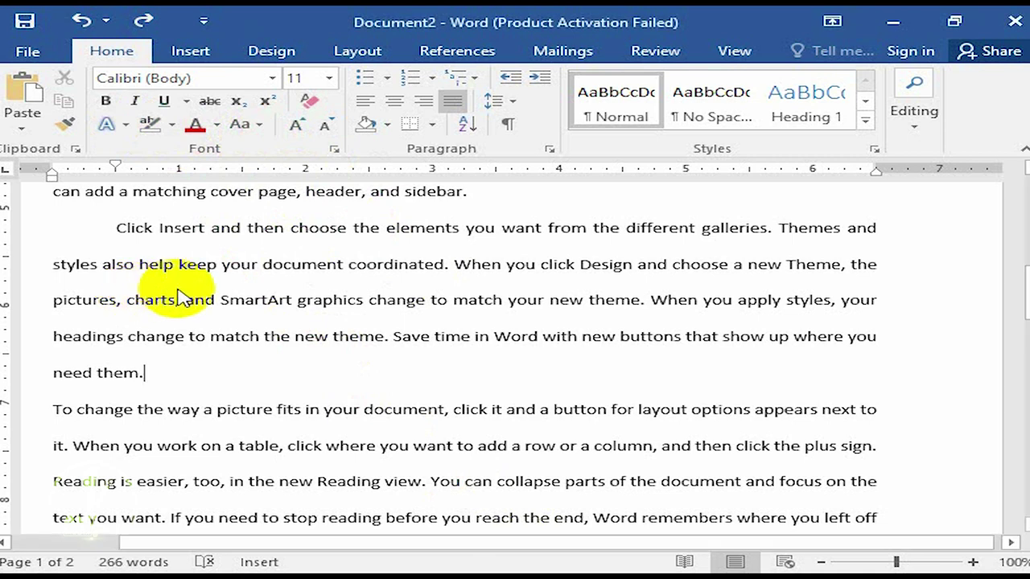
{"action": "key", "text": "ctrl+a"}
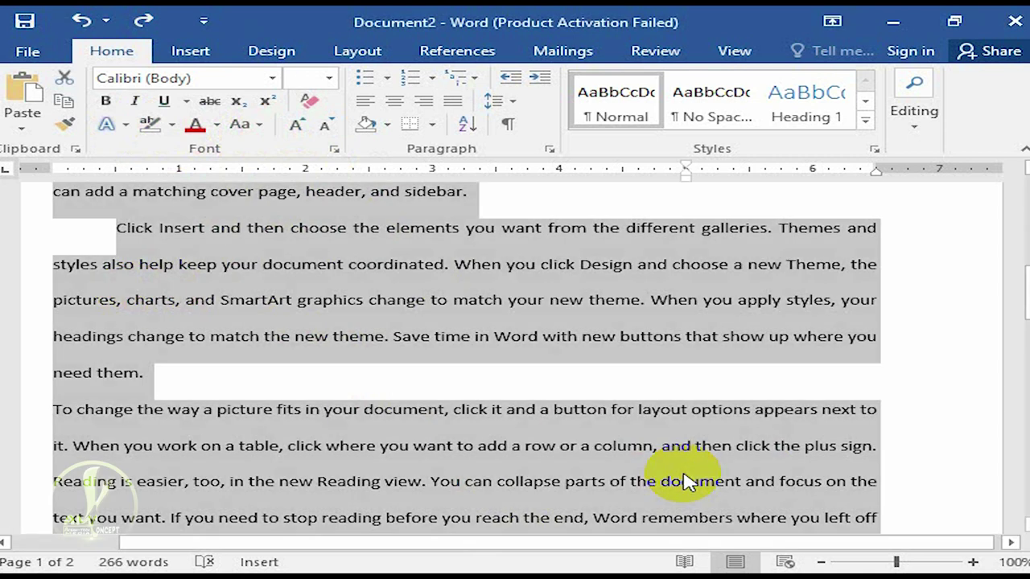
- Strip the space after every paragraph in the letter, leaving 0 pt after, then open Paragraph settings
{"action": "left_click", "coordinate": [494, 102]}
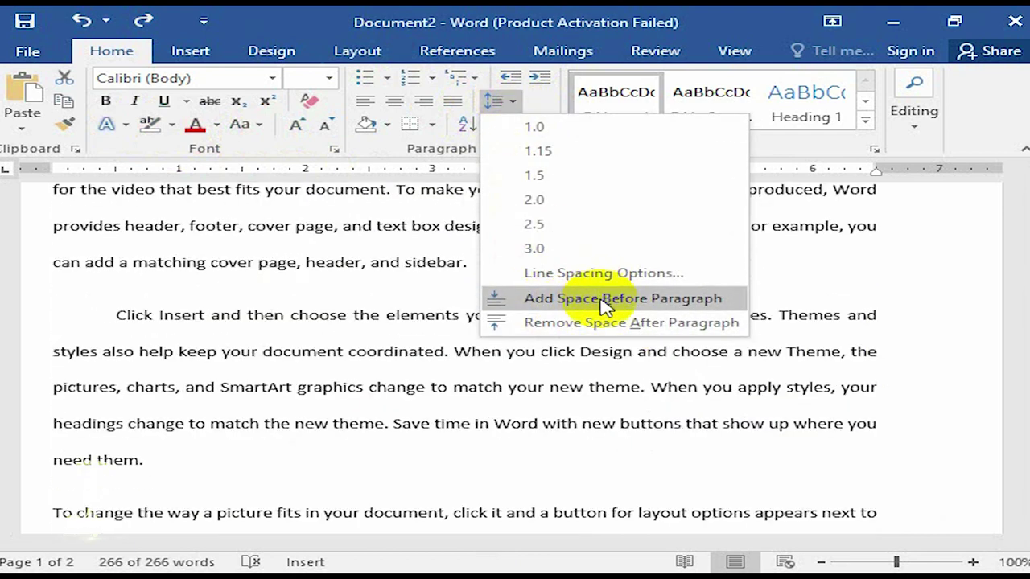
{"action": "left_click", "coordinate": [602, 321]}
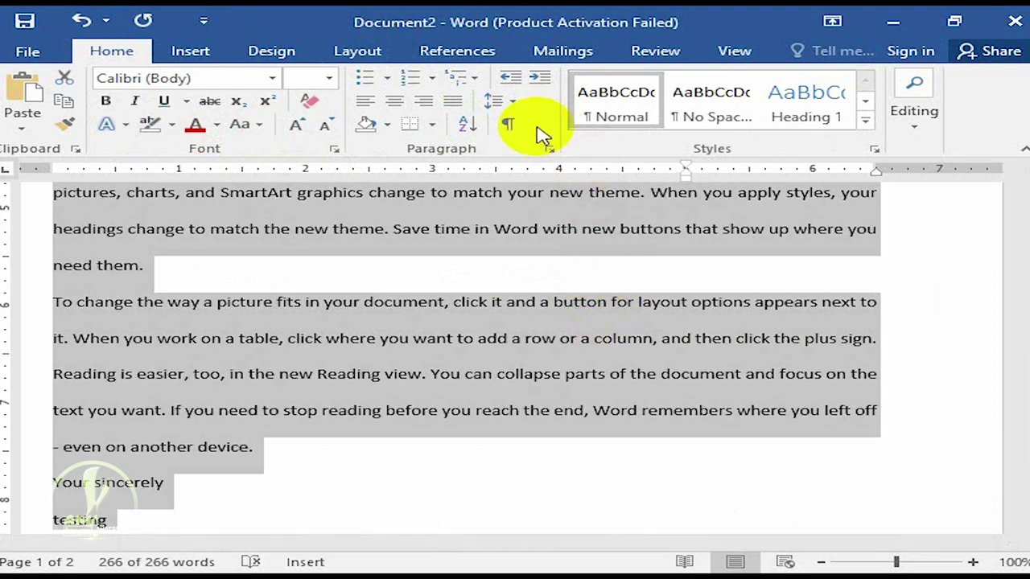
{"action": "left_click", "coordinate": [507, 107]}
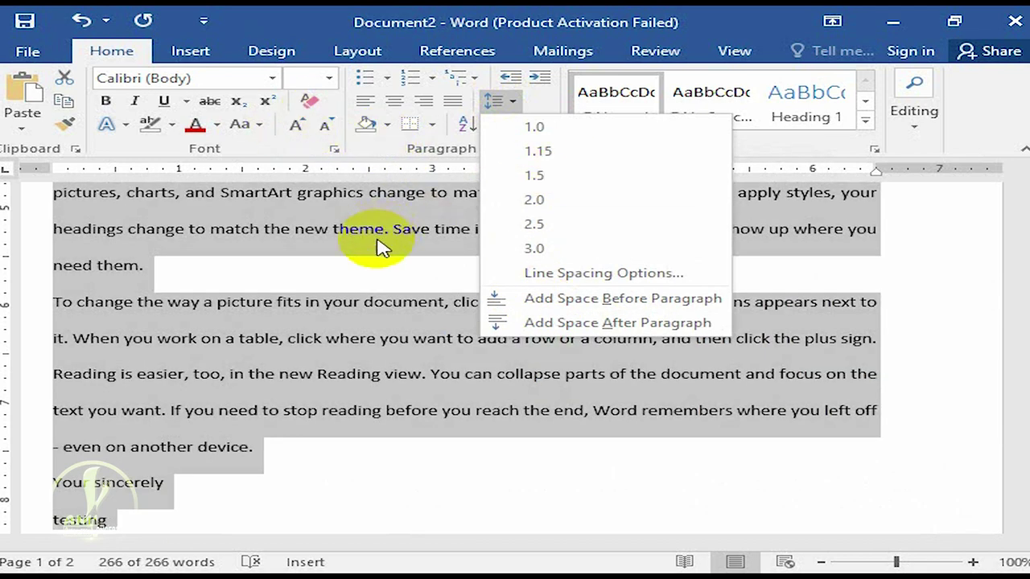
{"action": "key", "text": "Escape"}
{"action": "left_click", "coordinate": [552, 152]}
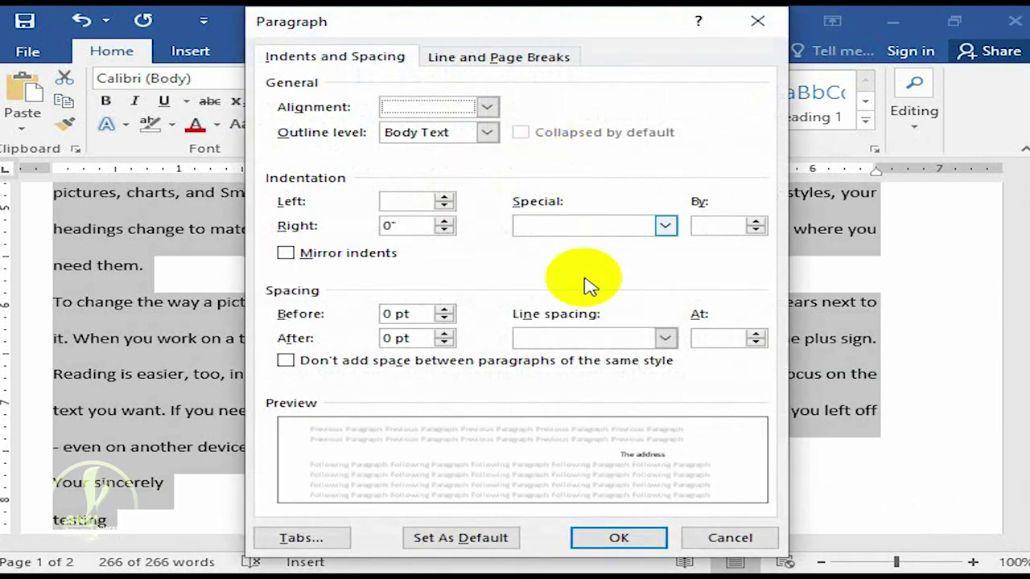
- Give the letter's paragraphs 18 pt spacing before, keeping 0 pt after and the special indent unchanged
{"action": "left_click", "coordinate": [666, 227]}
{"action": "left_click", "coordinate": [593, 180]}
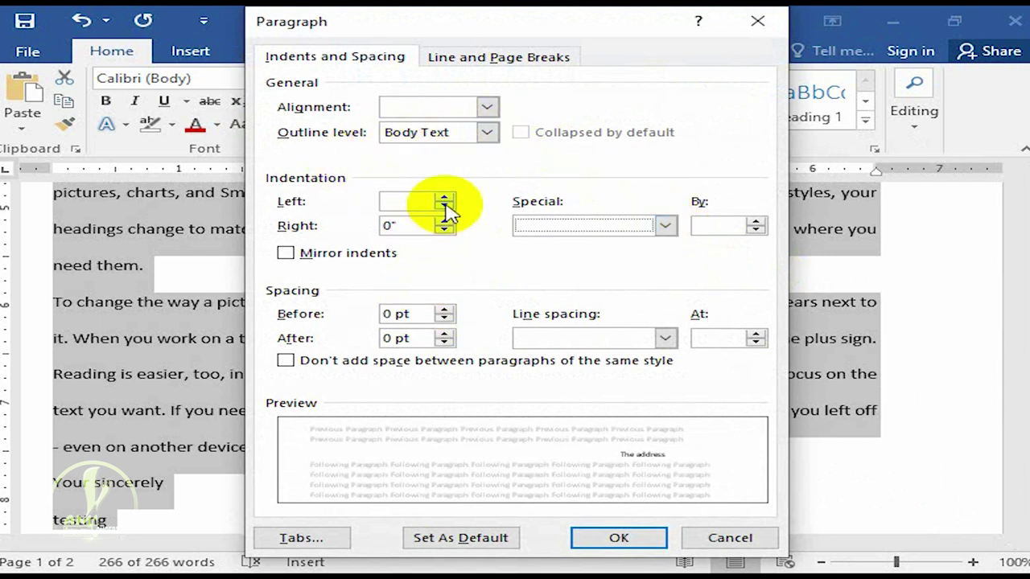
{"action": "left_click", "coordinate": [443, 309]}
{"action": "left_click", "coordinate": [443, 309]}
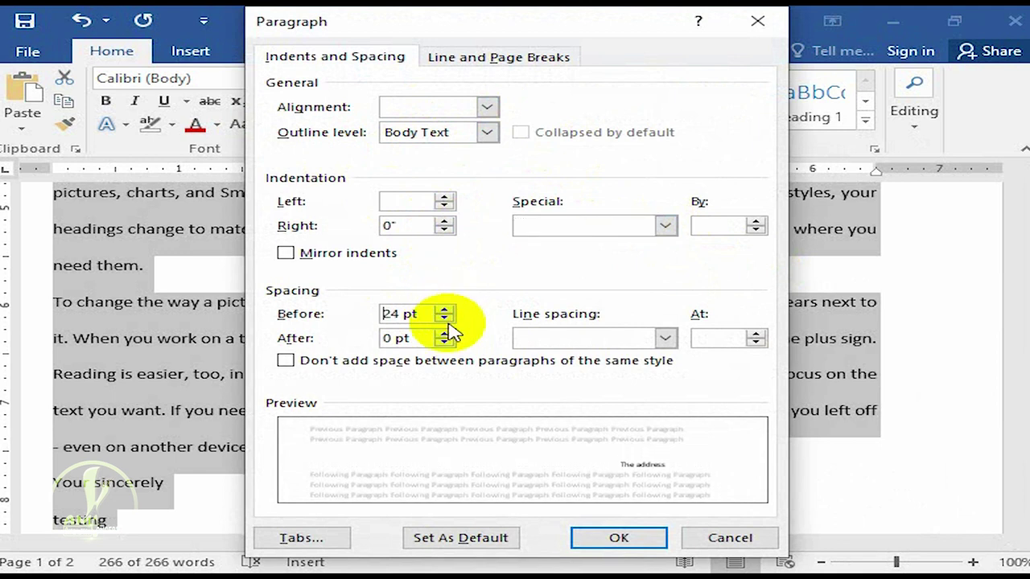
{"action": "left_click", "coordinate": [444, 320]}
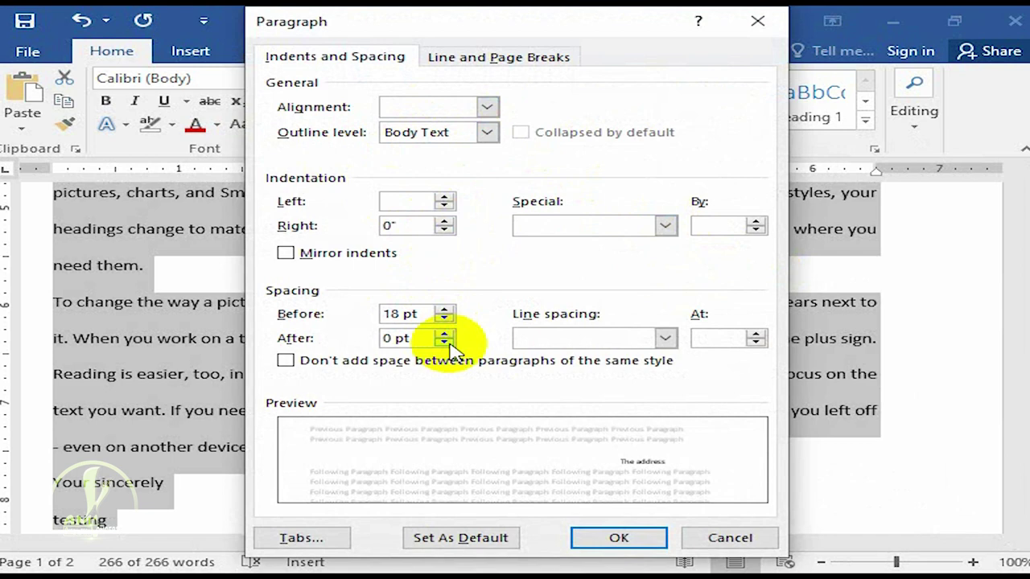
{"action": "left_click", "coordinate": [620, 538]}
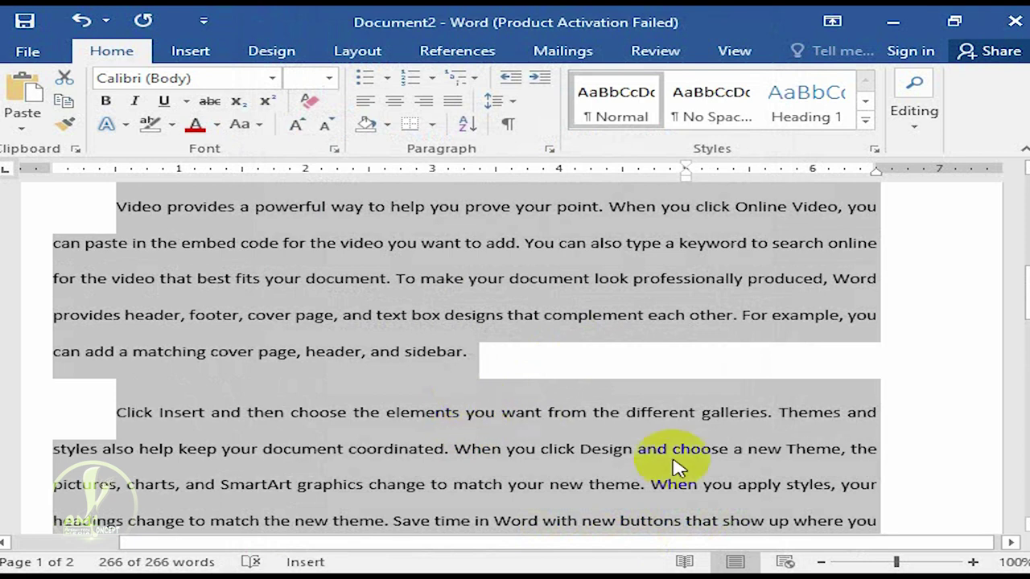
{"action": "left_click_drag", "start_coordinate": [1026, 306], "coordinate": [1027, 378]}
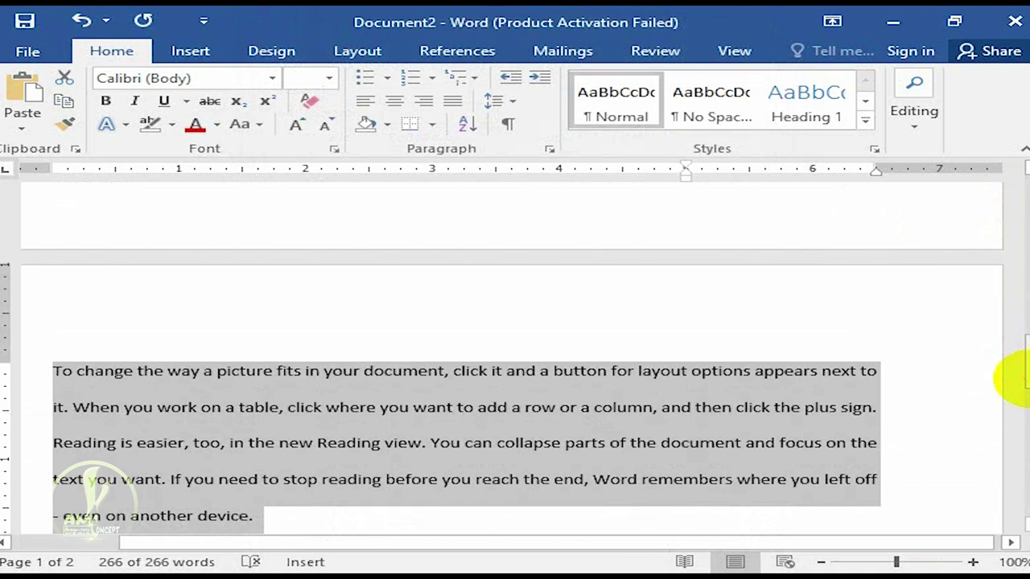